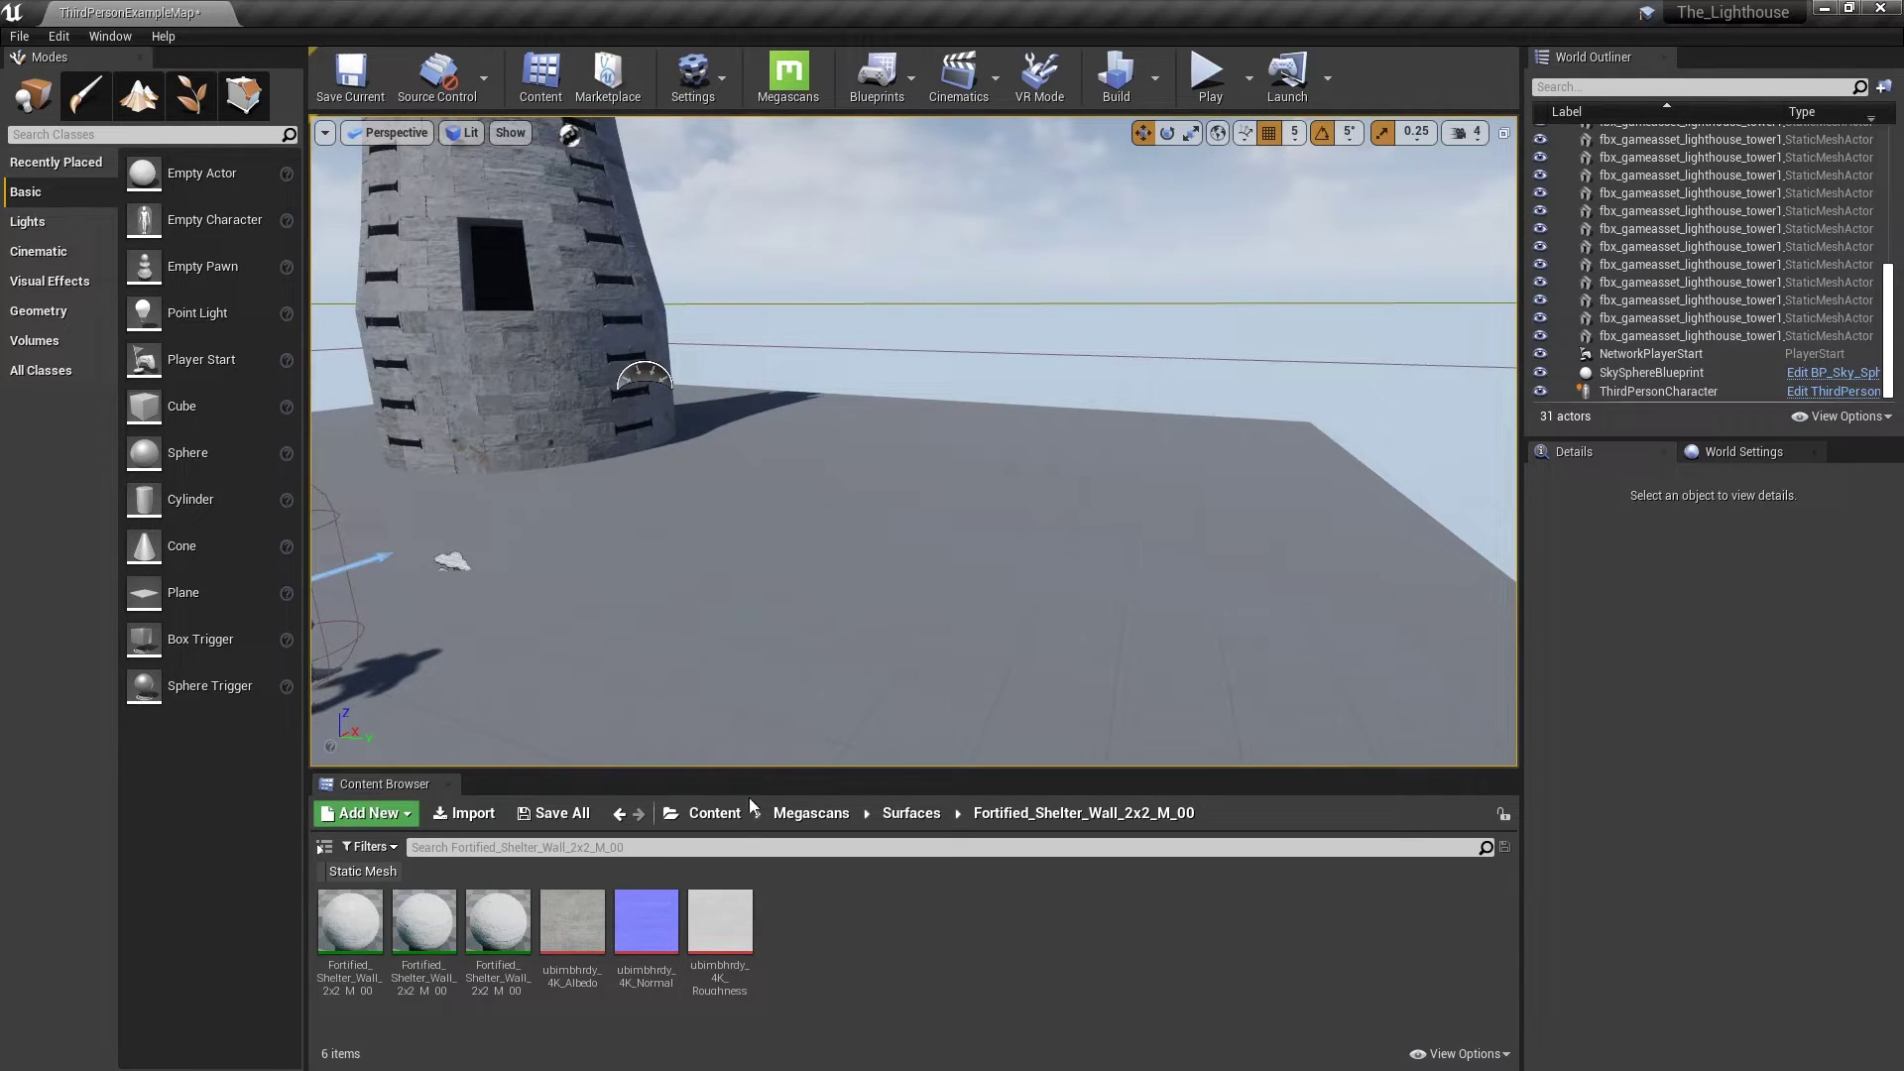
Step: Place the Wall_Window_400x300 mesh from StarterContent's Architecture folder on the floor near the lighthouse
left_click(730, 815)
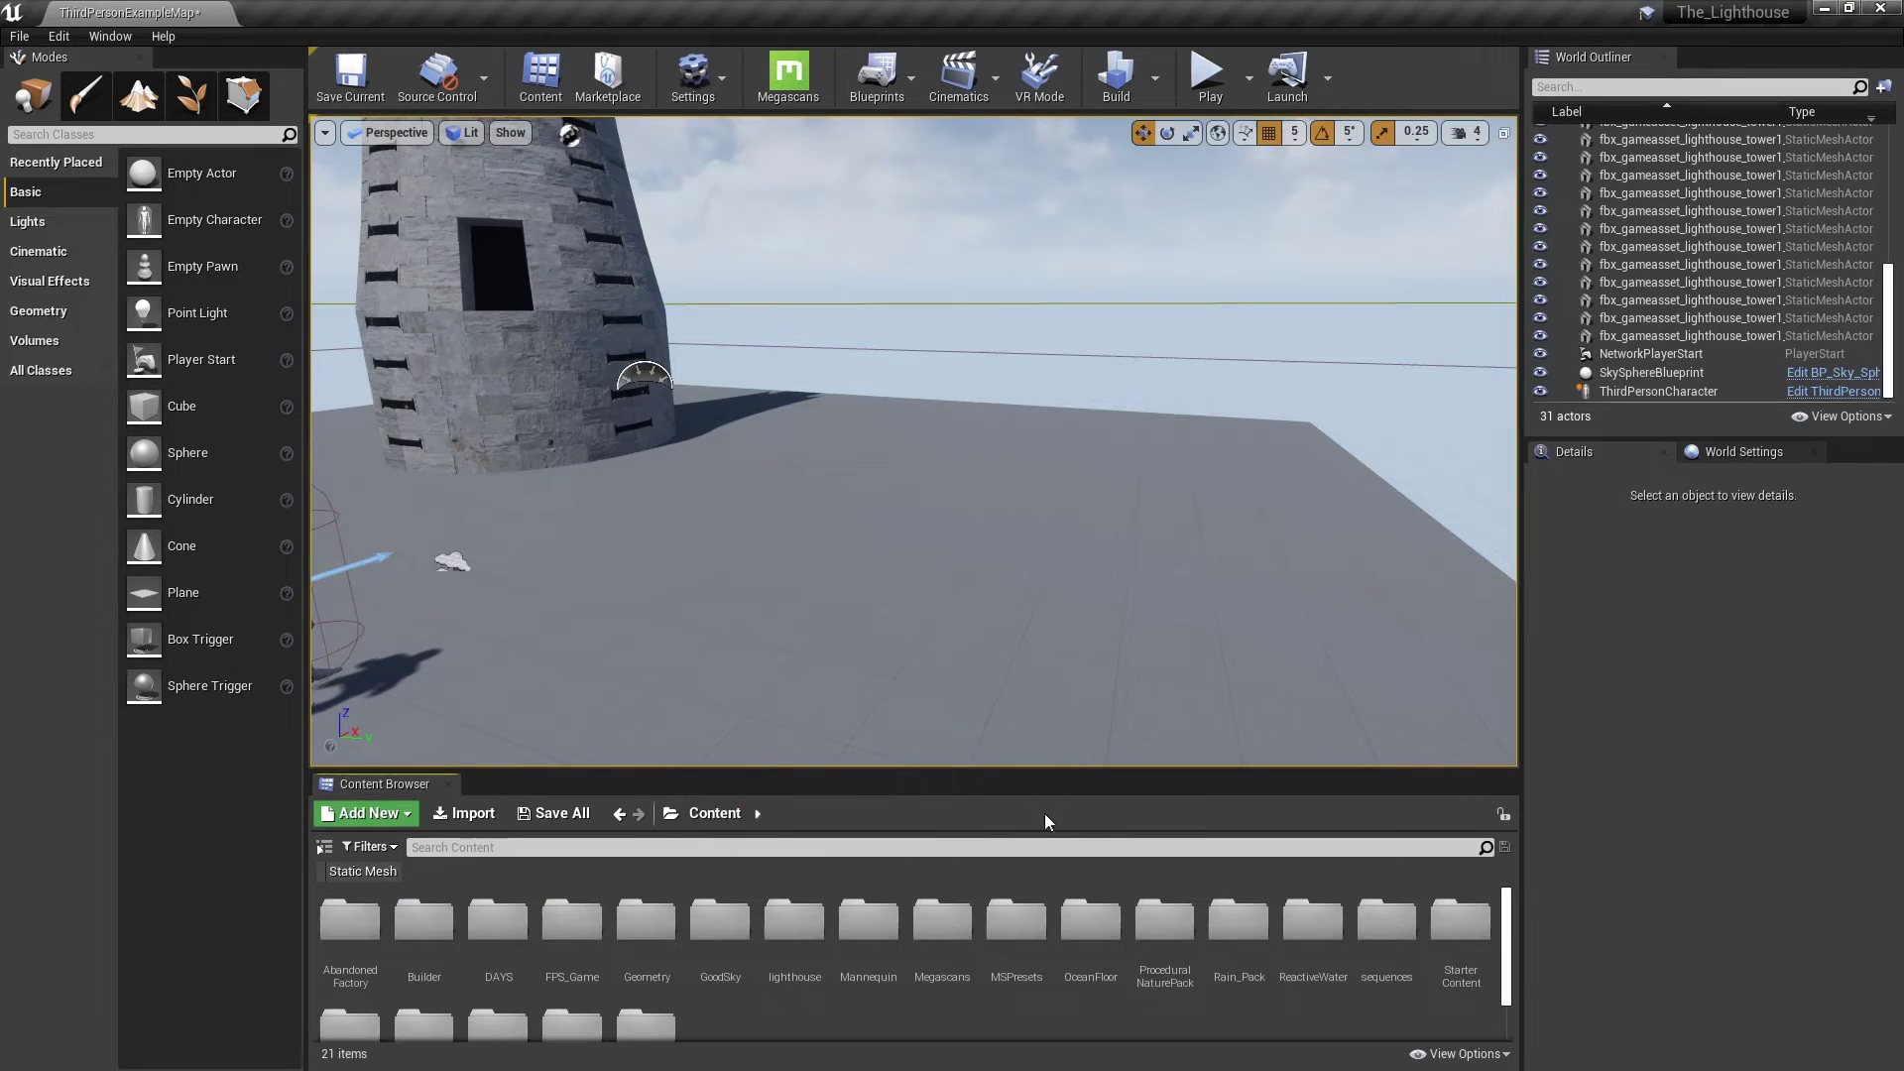
double_click(1438, 963)
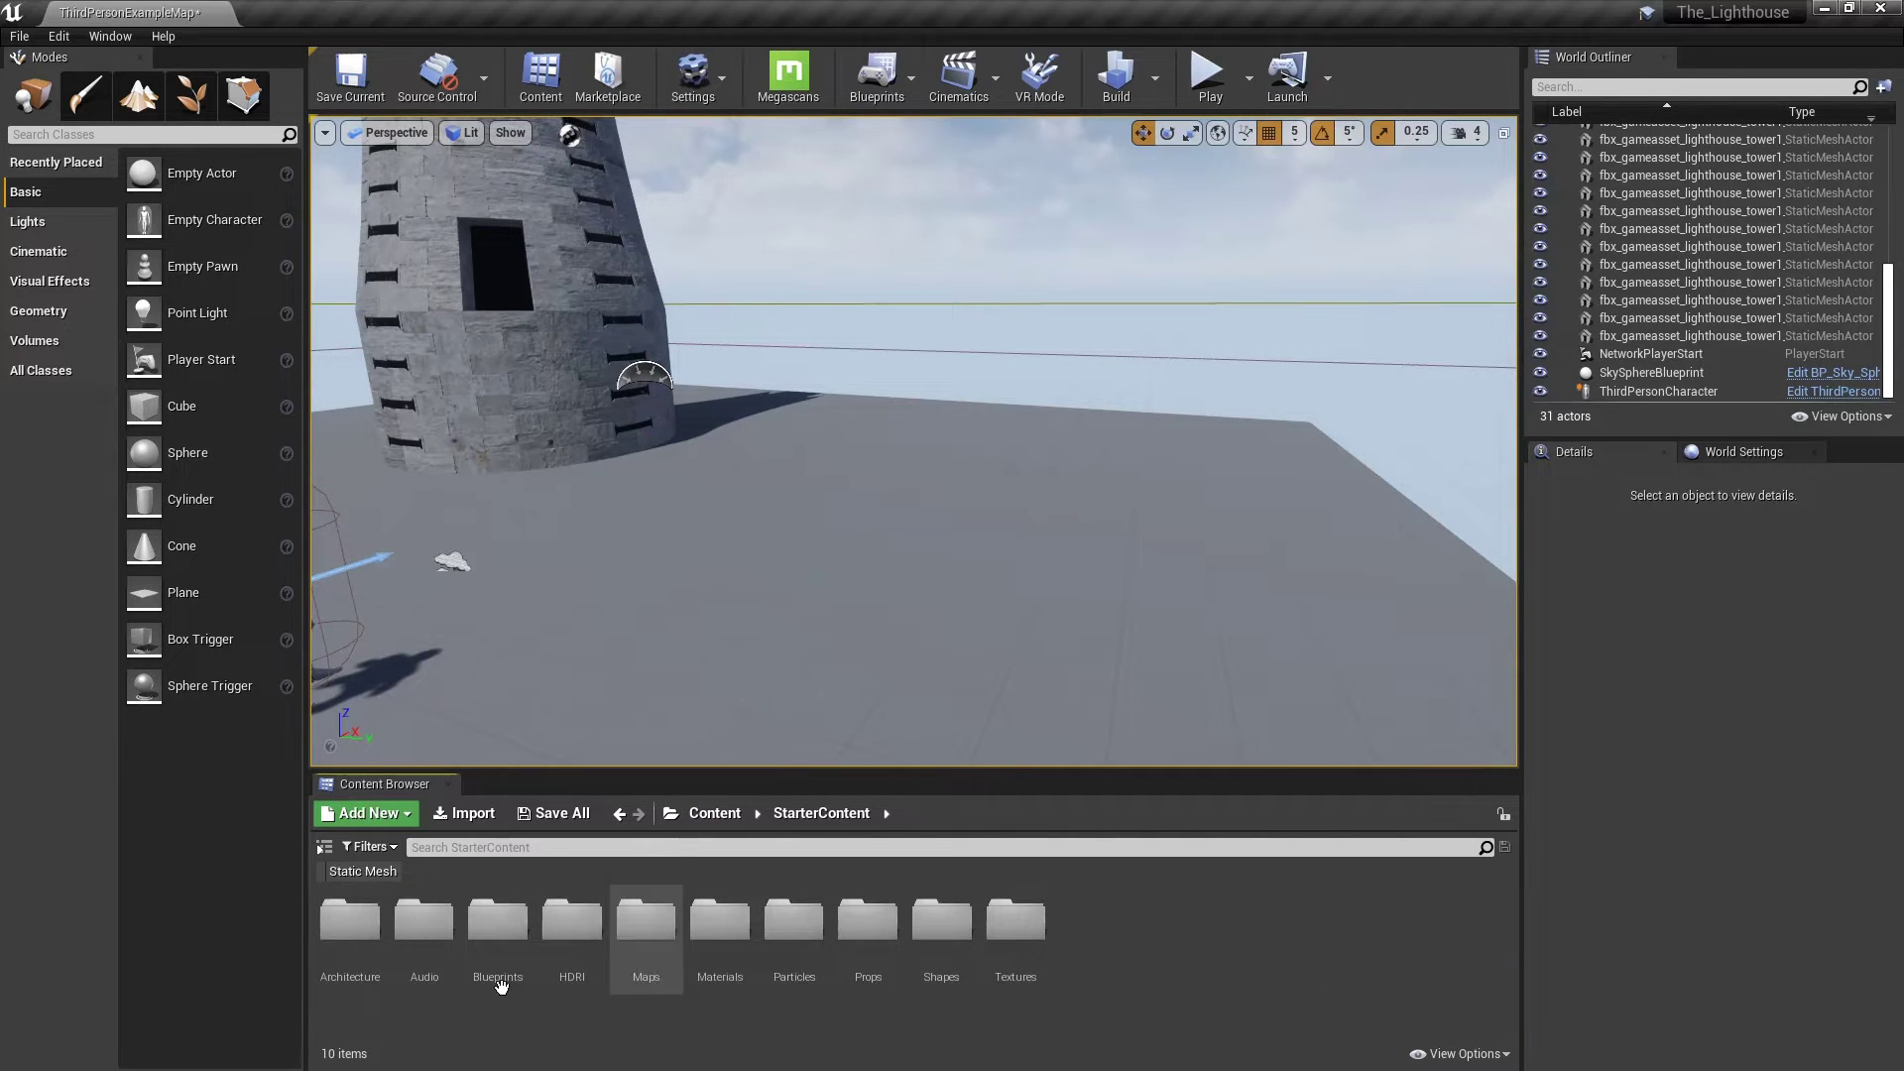
double_click(350, 927)
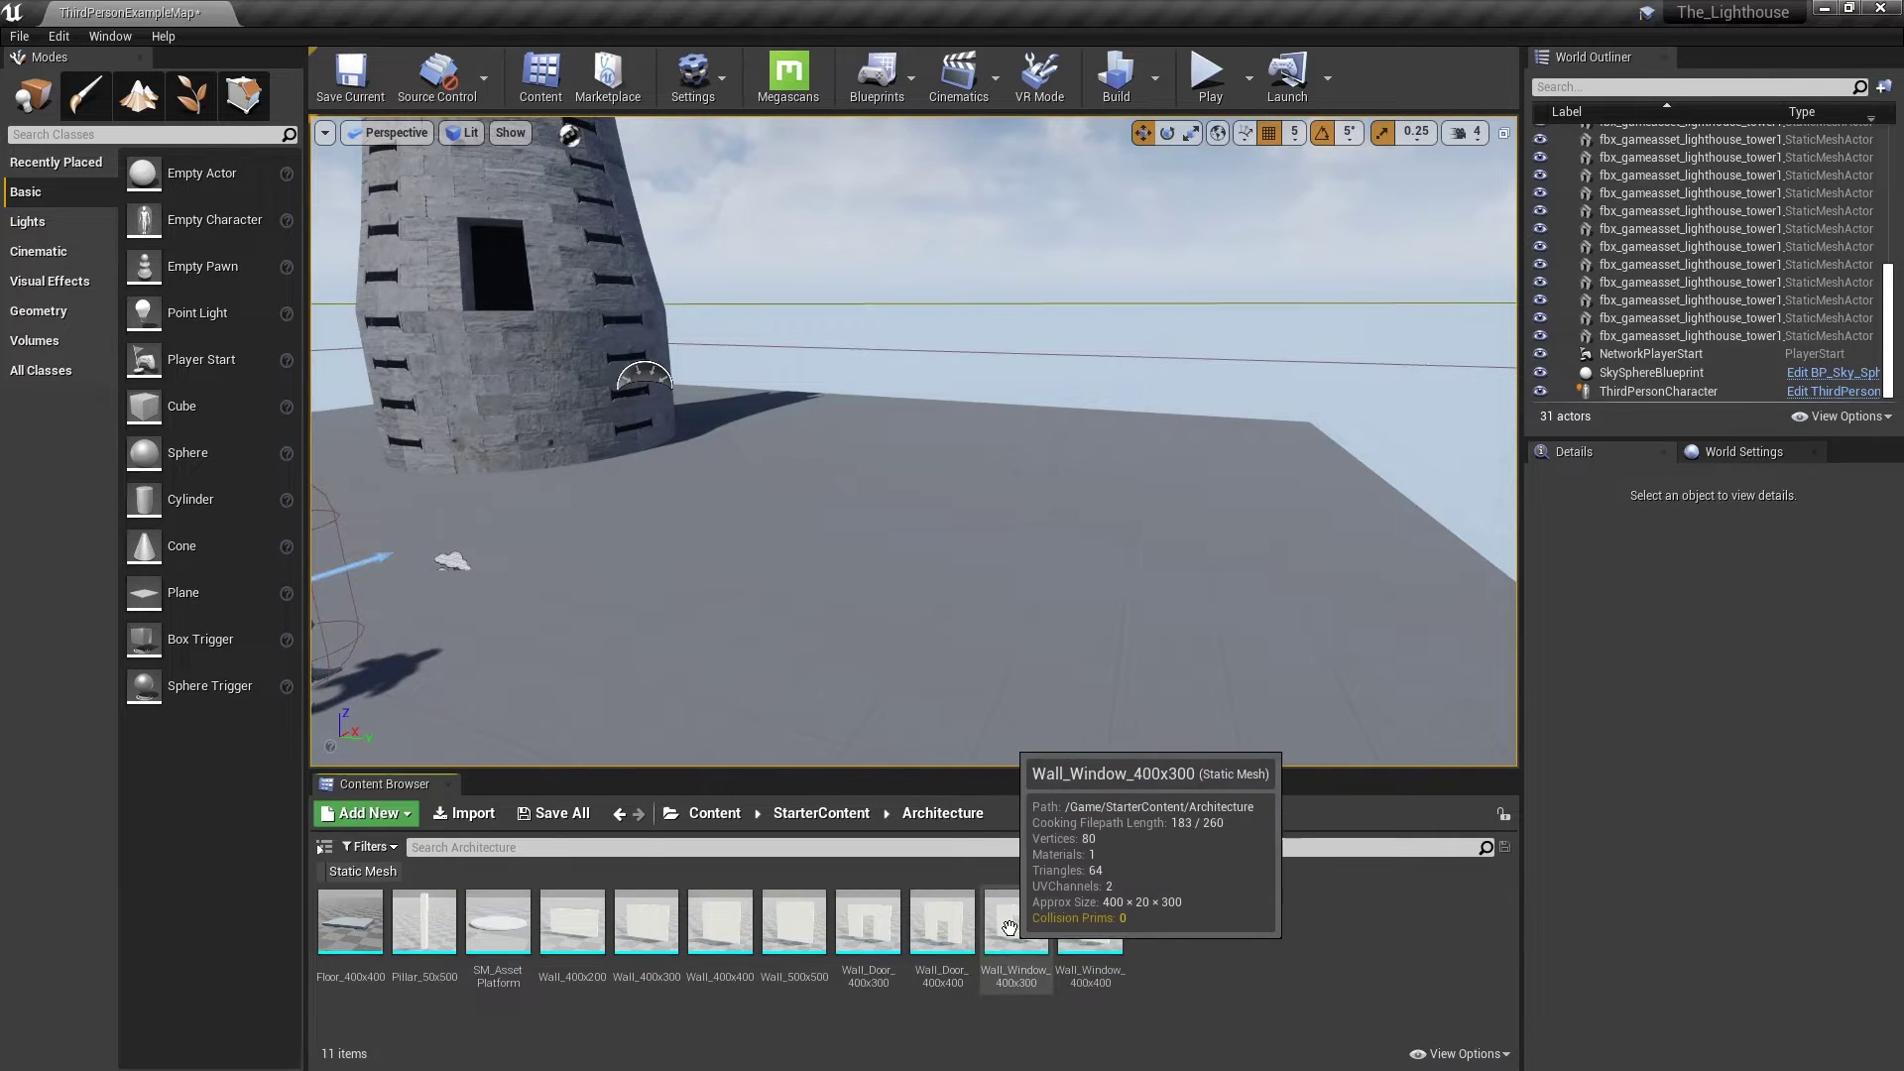
left_click_drag(1008, 927, 909, 502)
key("space")
Step: Apply the Green_Painted_Wood_01_inst3 material from the Megascans Surfaces folder to the window wall
right_click_drag(909, 502, 1054, 581)
key("d")
key("d")
key("a")
key("q")
key("q")
key("e")
key("w")
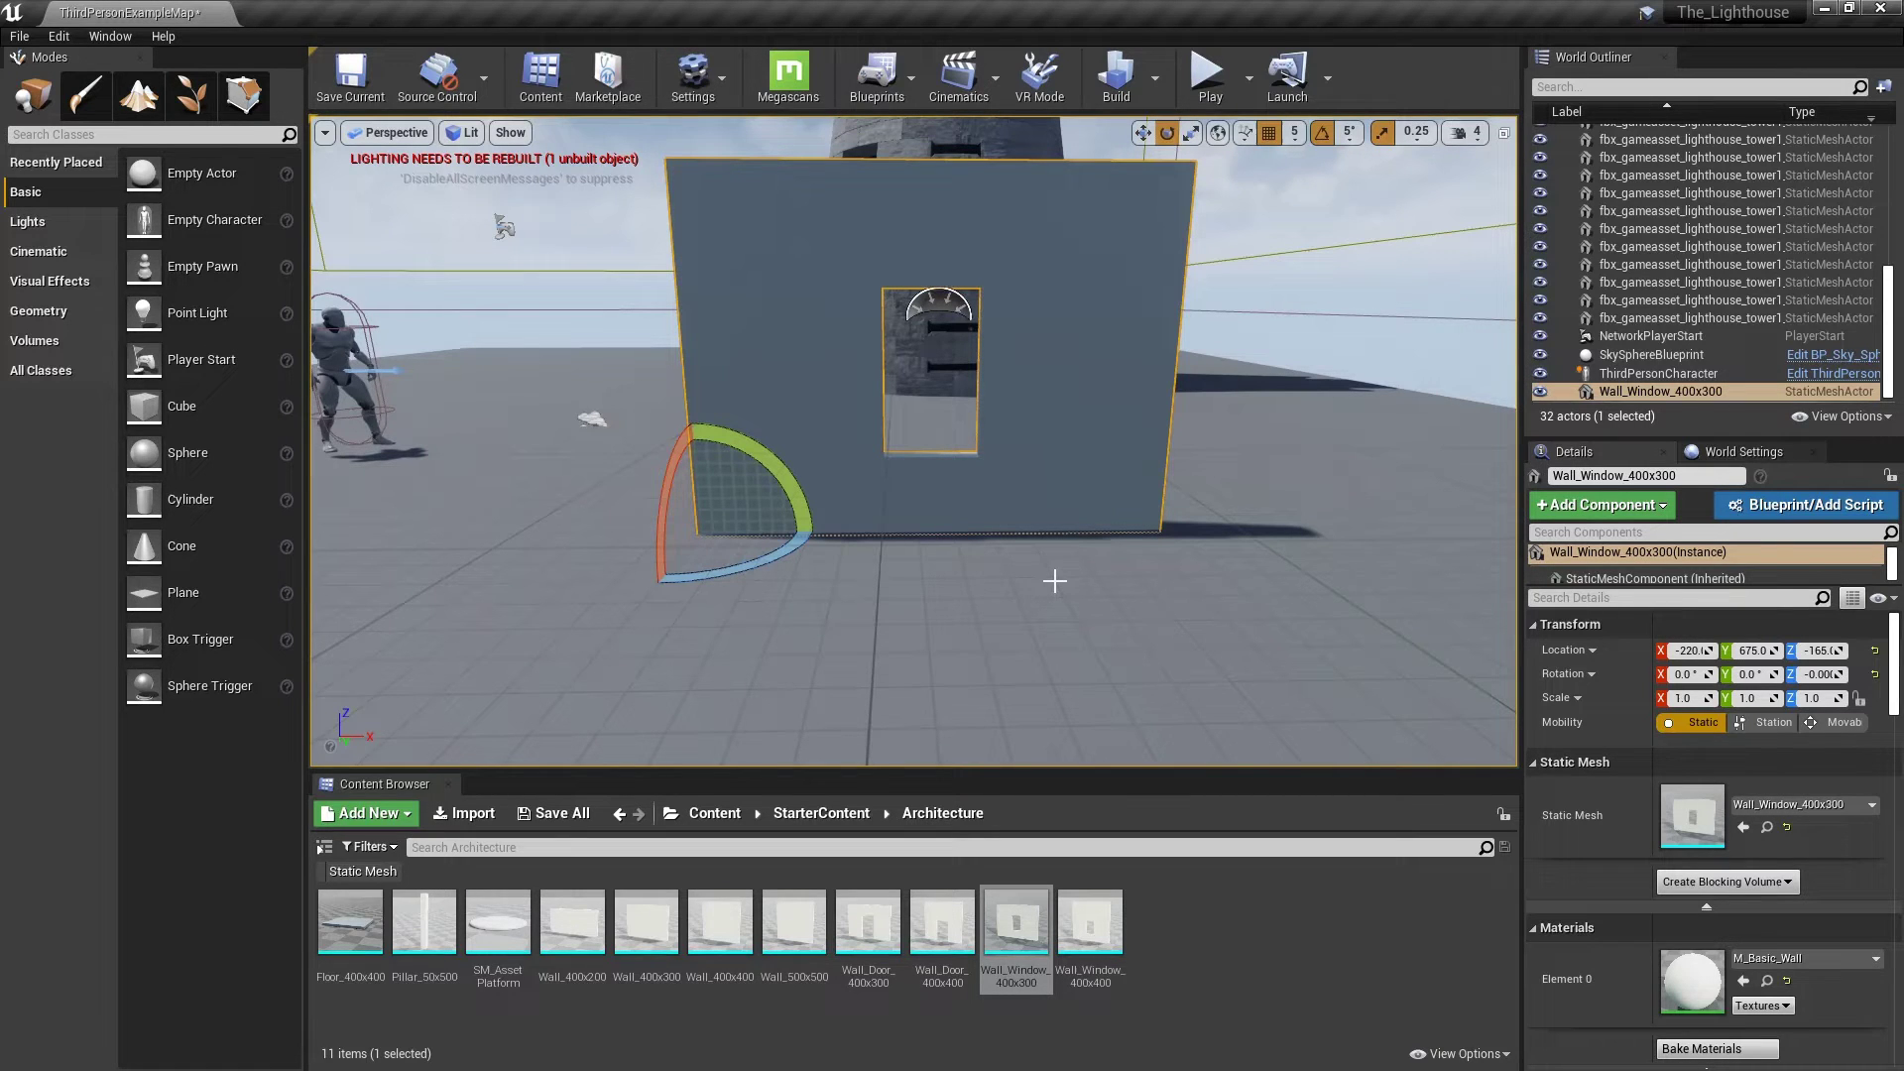
left_click(713, 812)
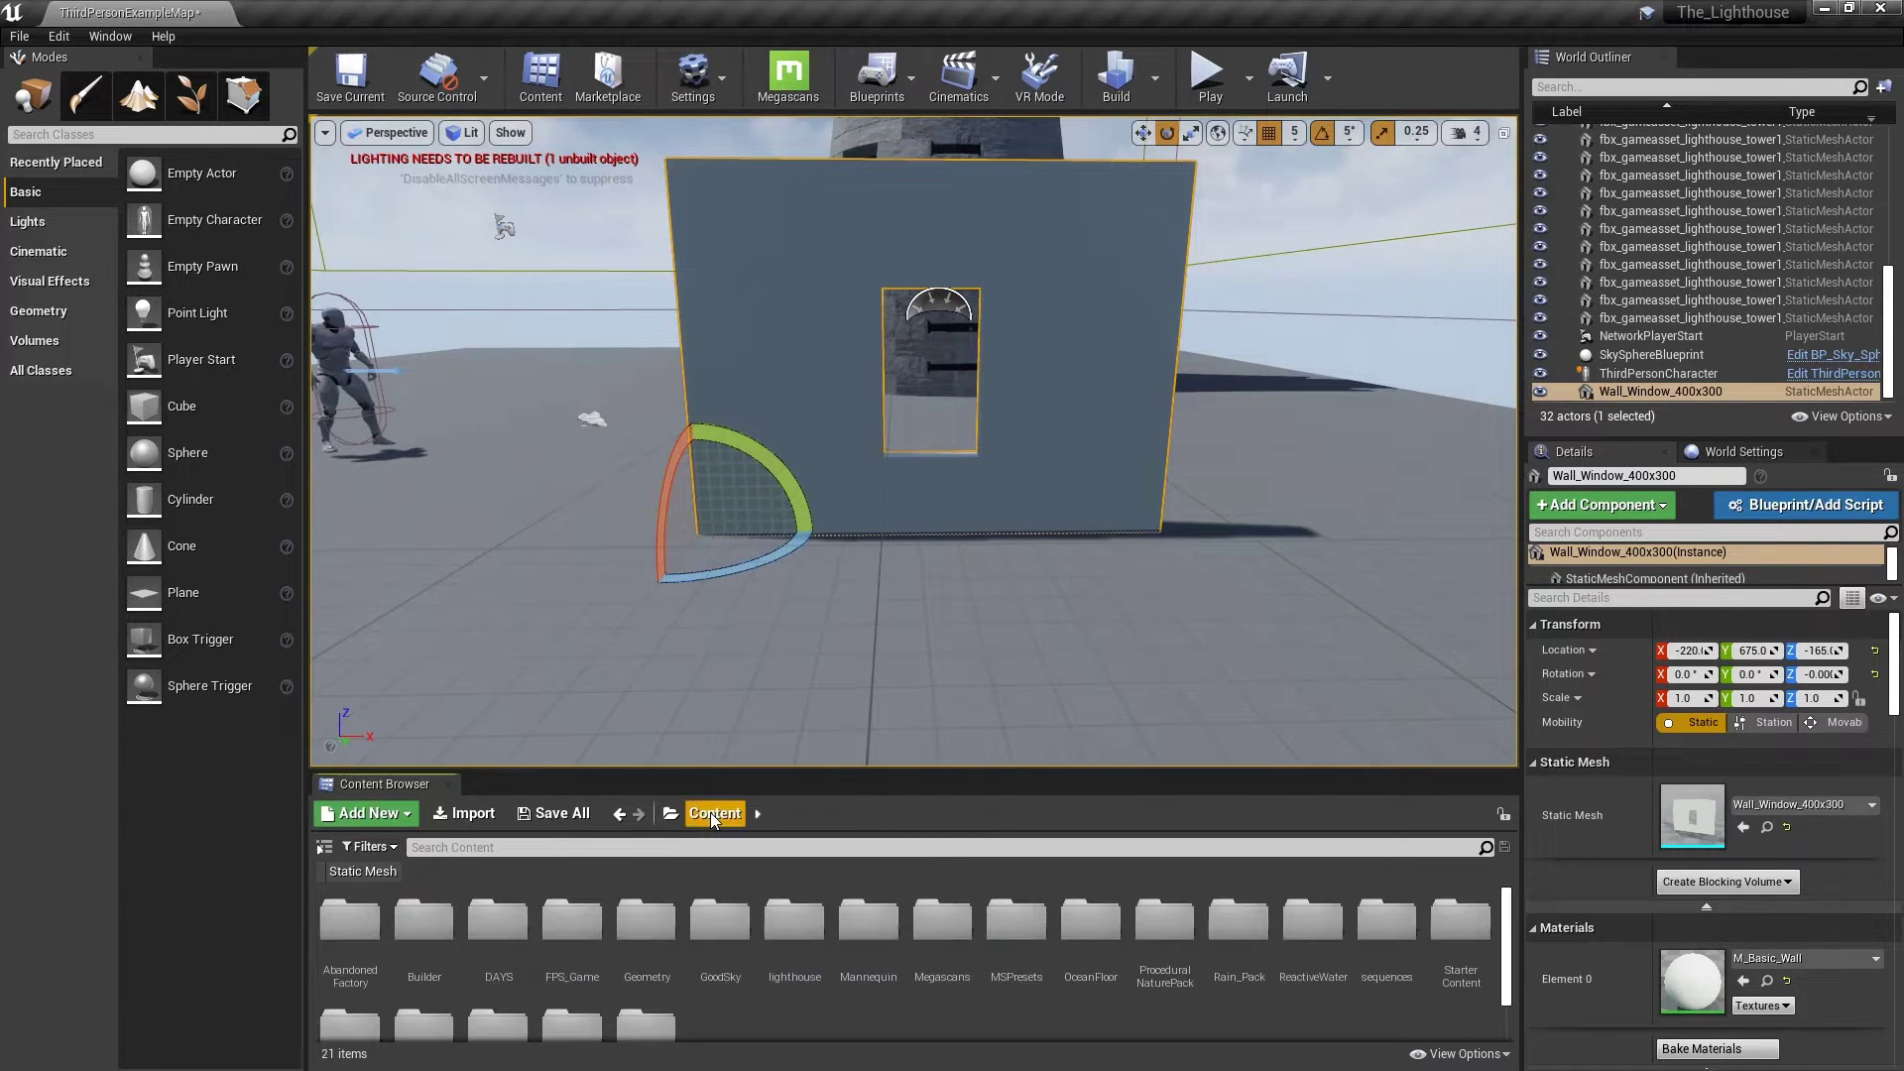
double_click(955, 926)
double_click(434, 932)
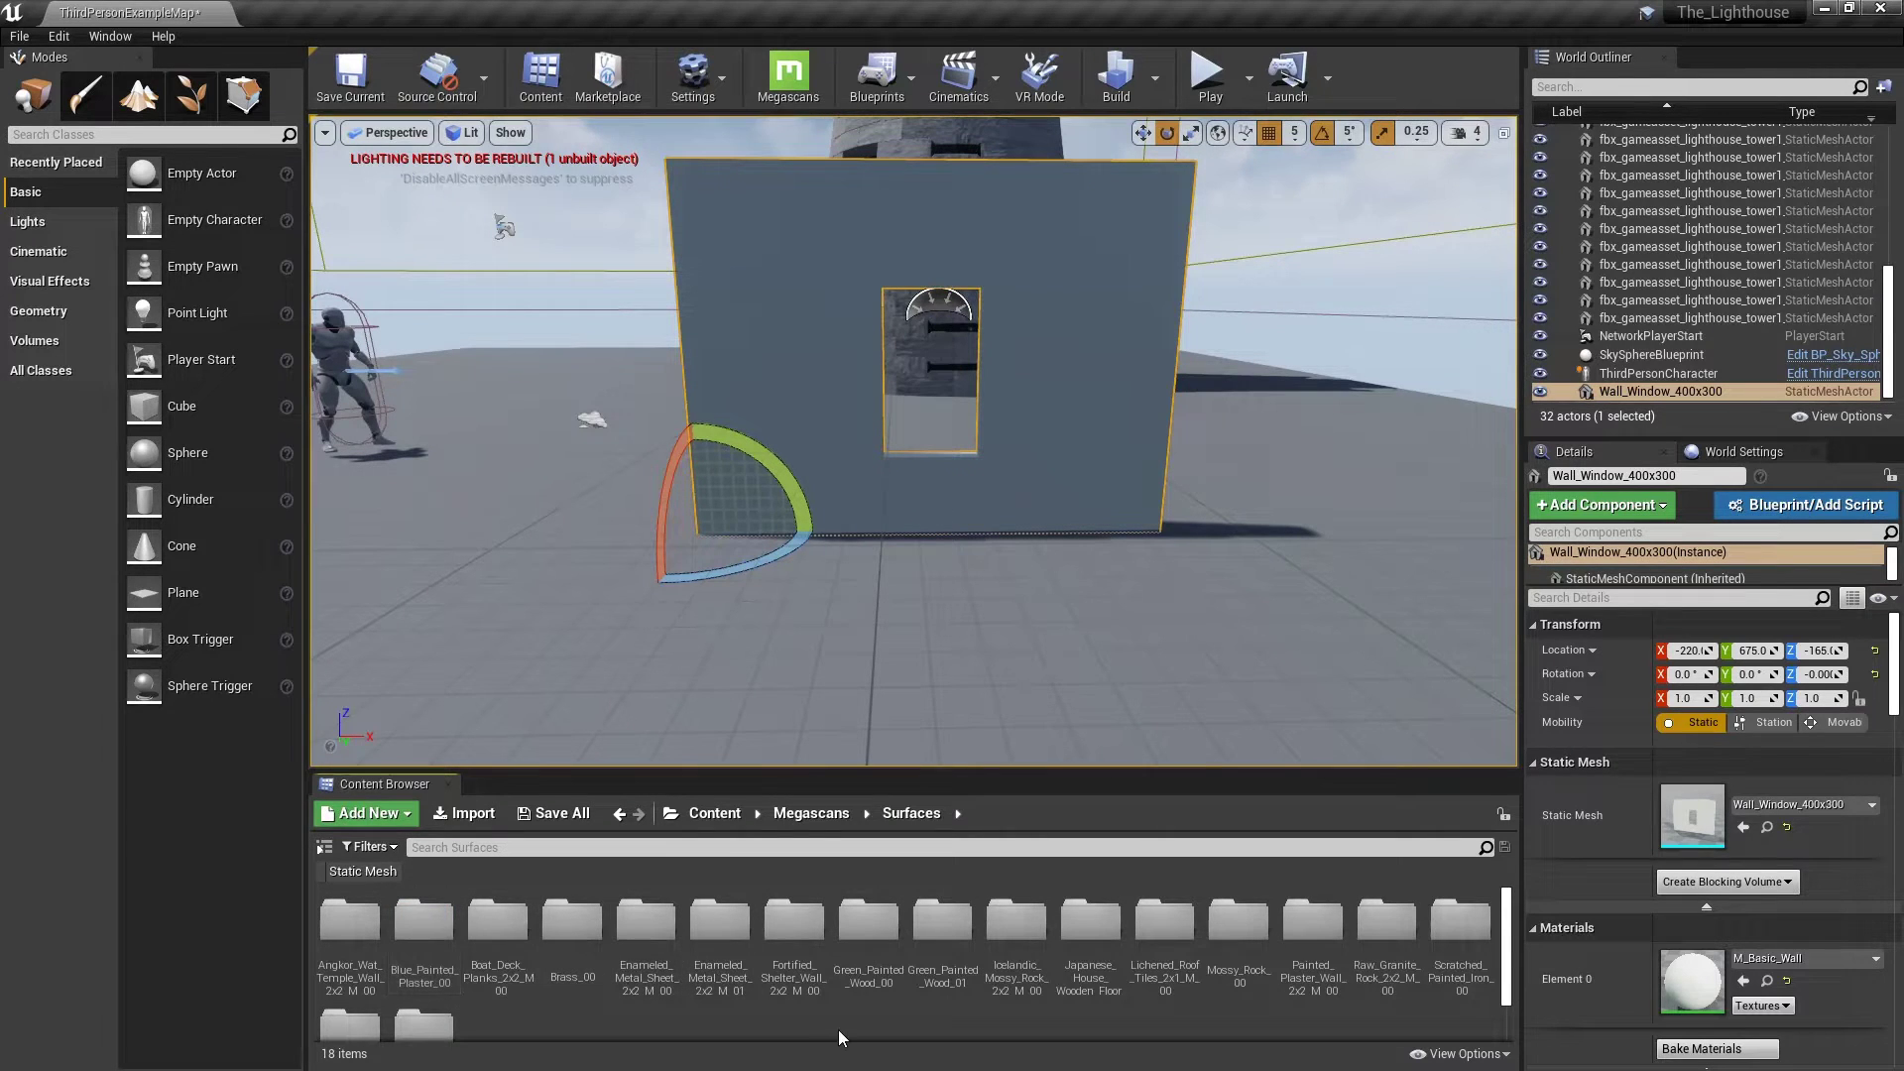
double_click(922, 950)
left_click_drag(598, 932, 786, 310)
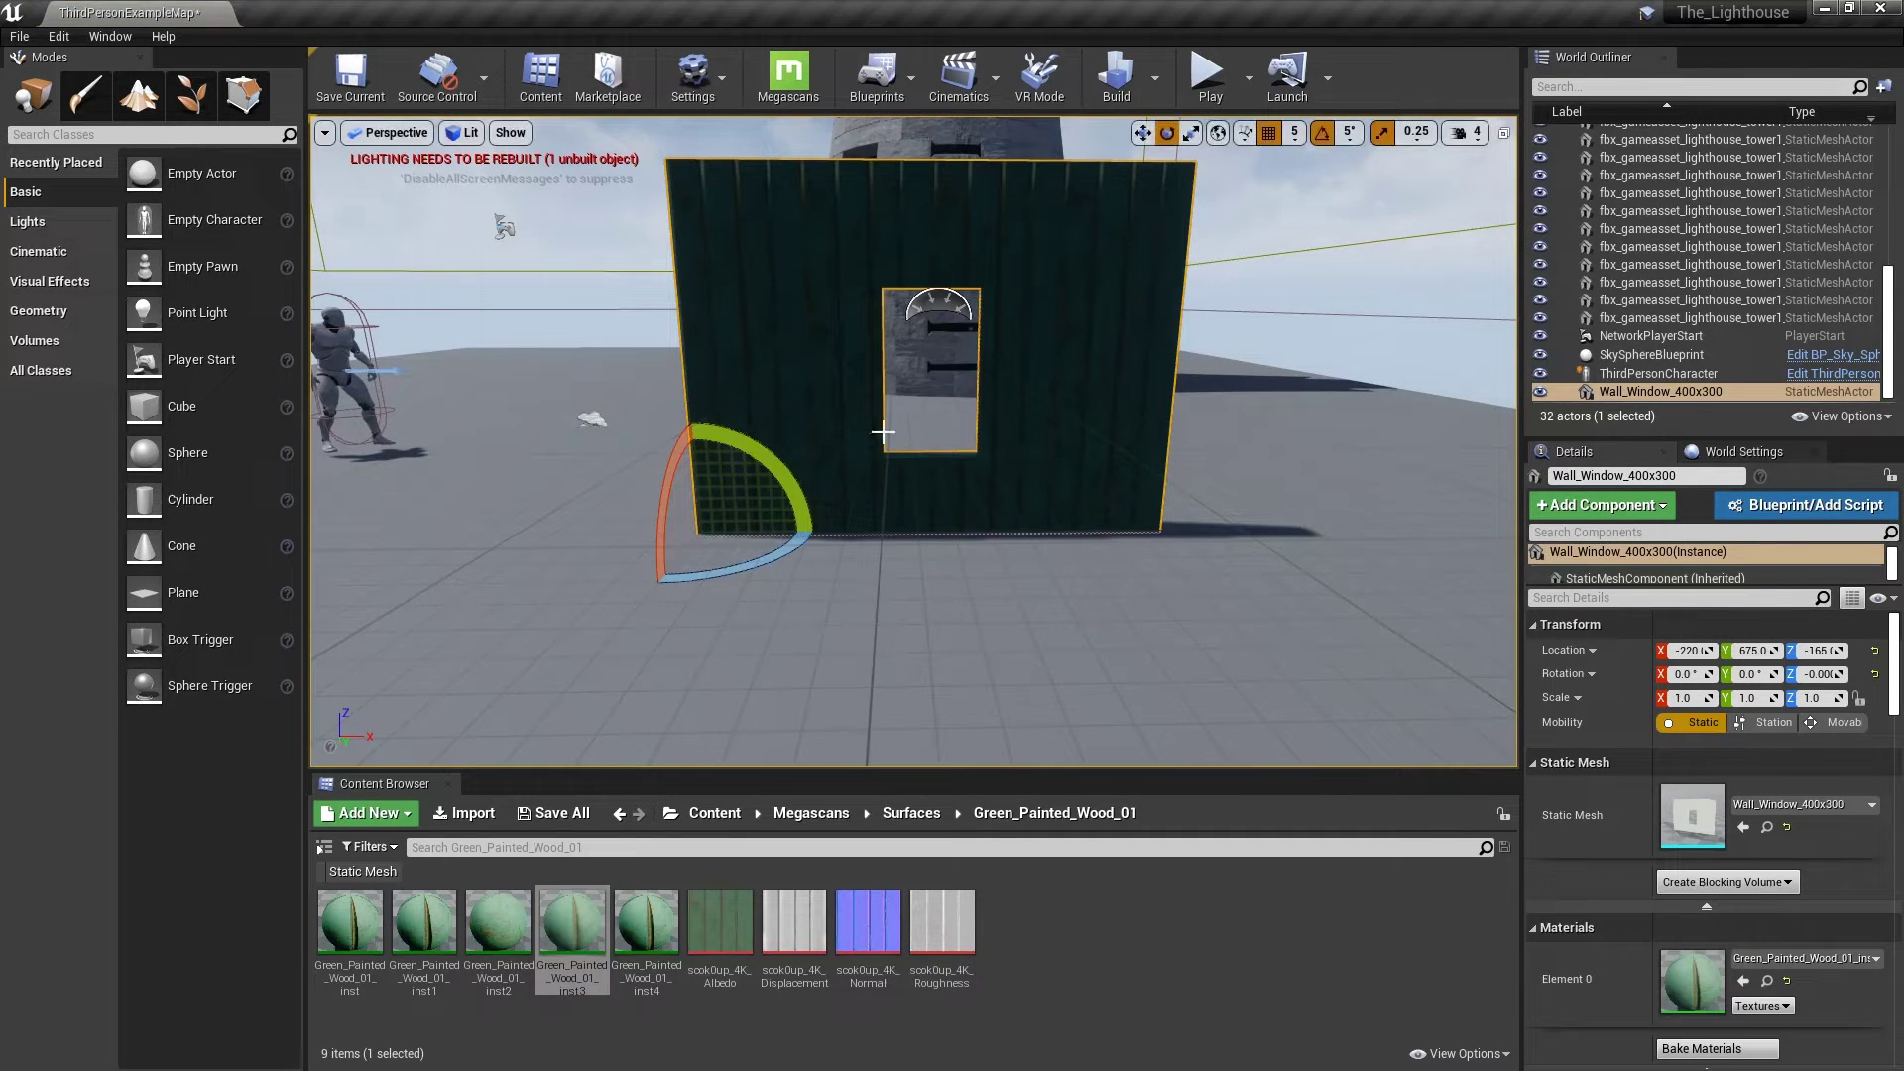
Step: Examine the green wood window wall and its opening from both sides
right_click_drag(809, 570, 922, 570)
key("a")
key("w")
key("a")
key("d")
right_click_drag(855, 484, 855, 484)
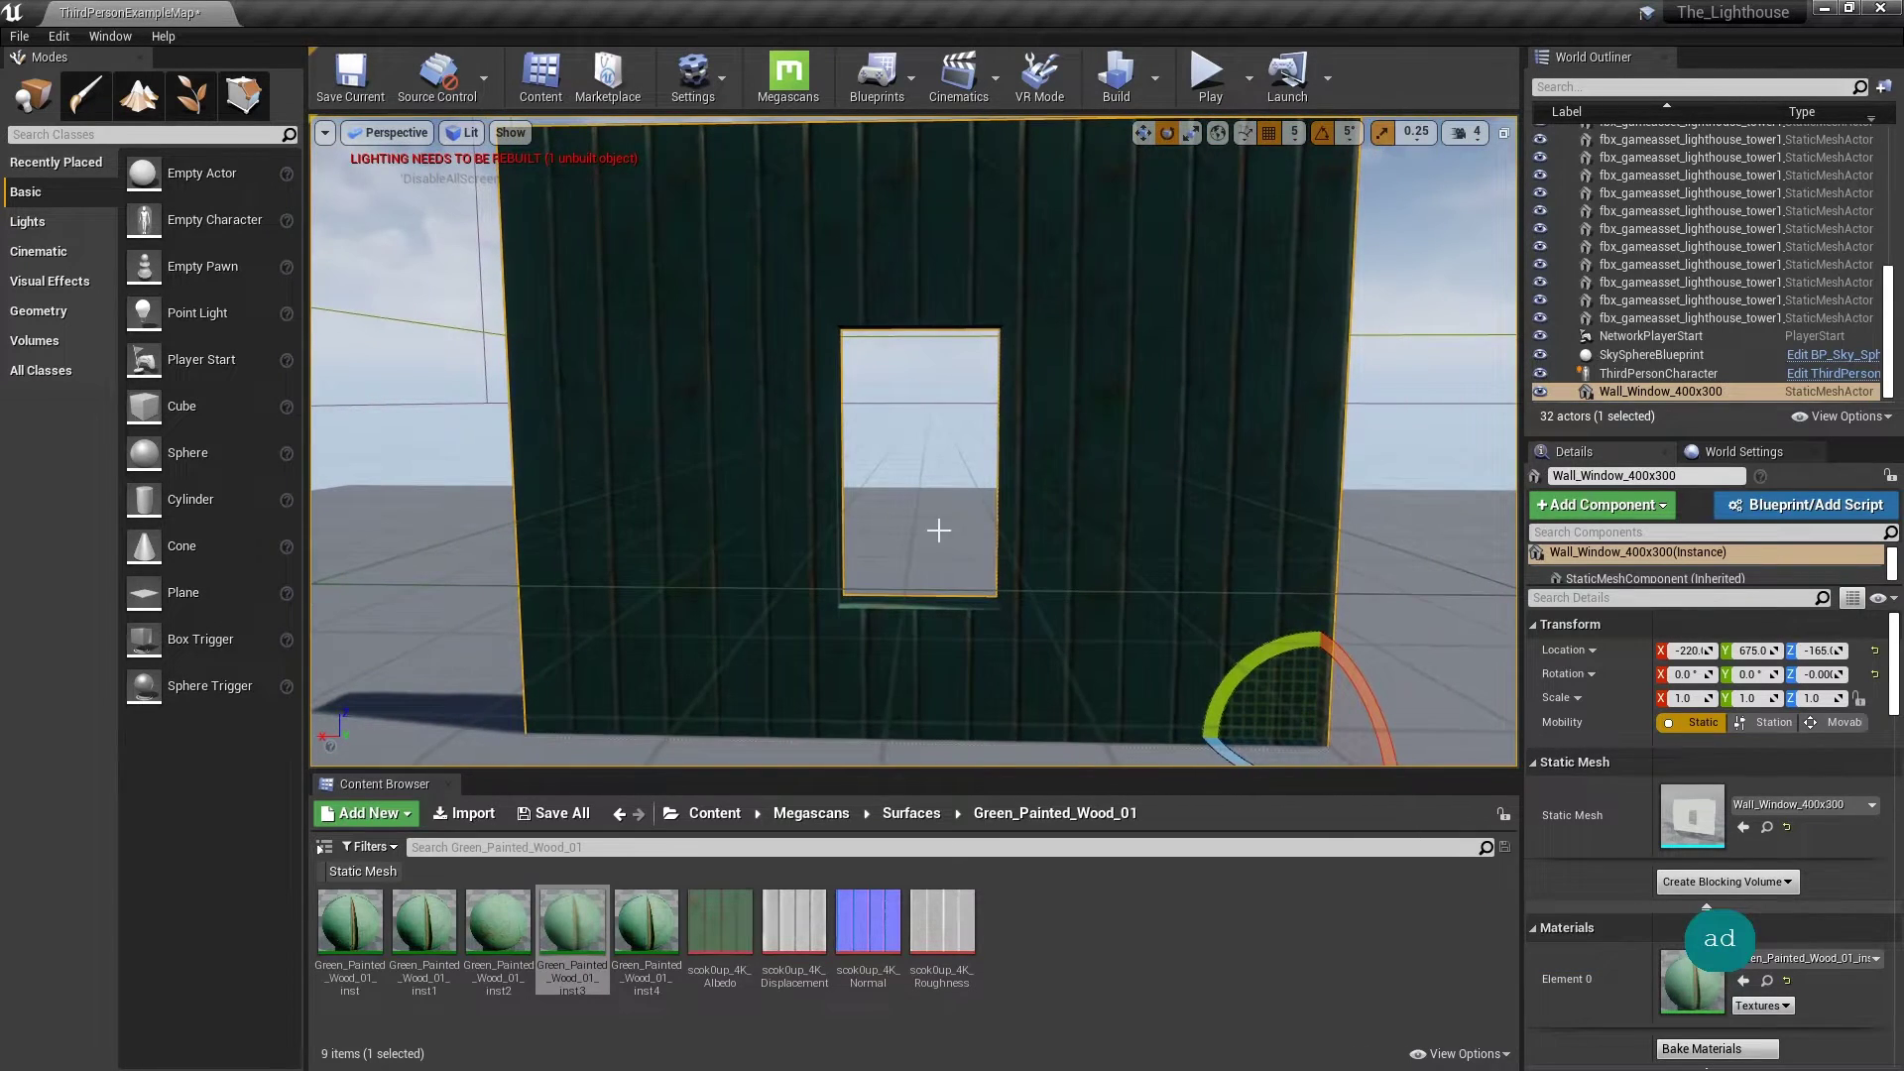
key("d")
mouse_move(938, 530)
right_mouse_down()
mouse_move(813, 535)
mouse_move(922, 536)
right_mouse_up()
key("d")
key("d")
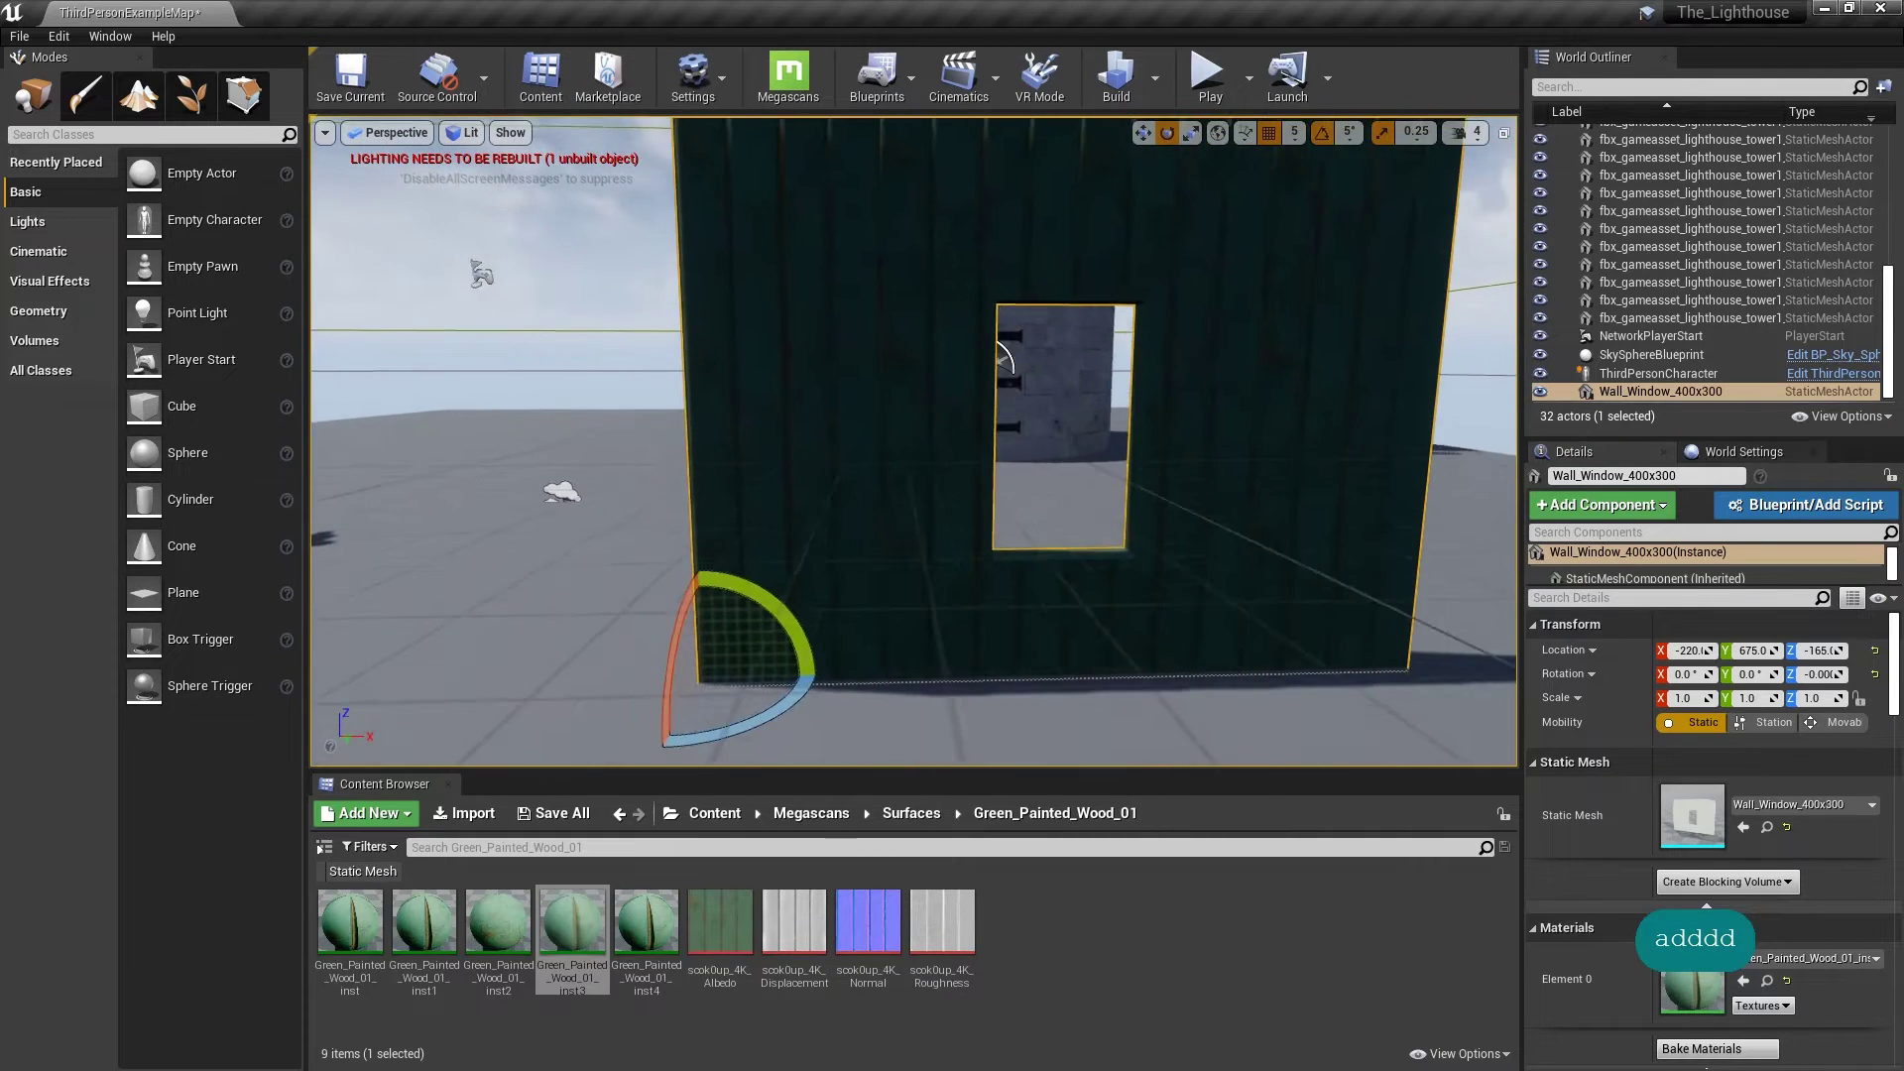
key("d")
right_click_drag(982, 407, 982, 406)
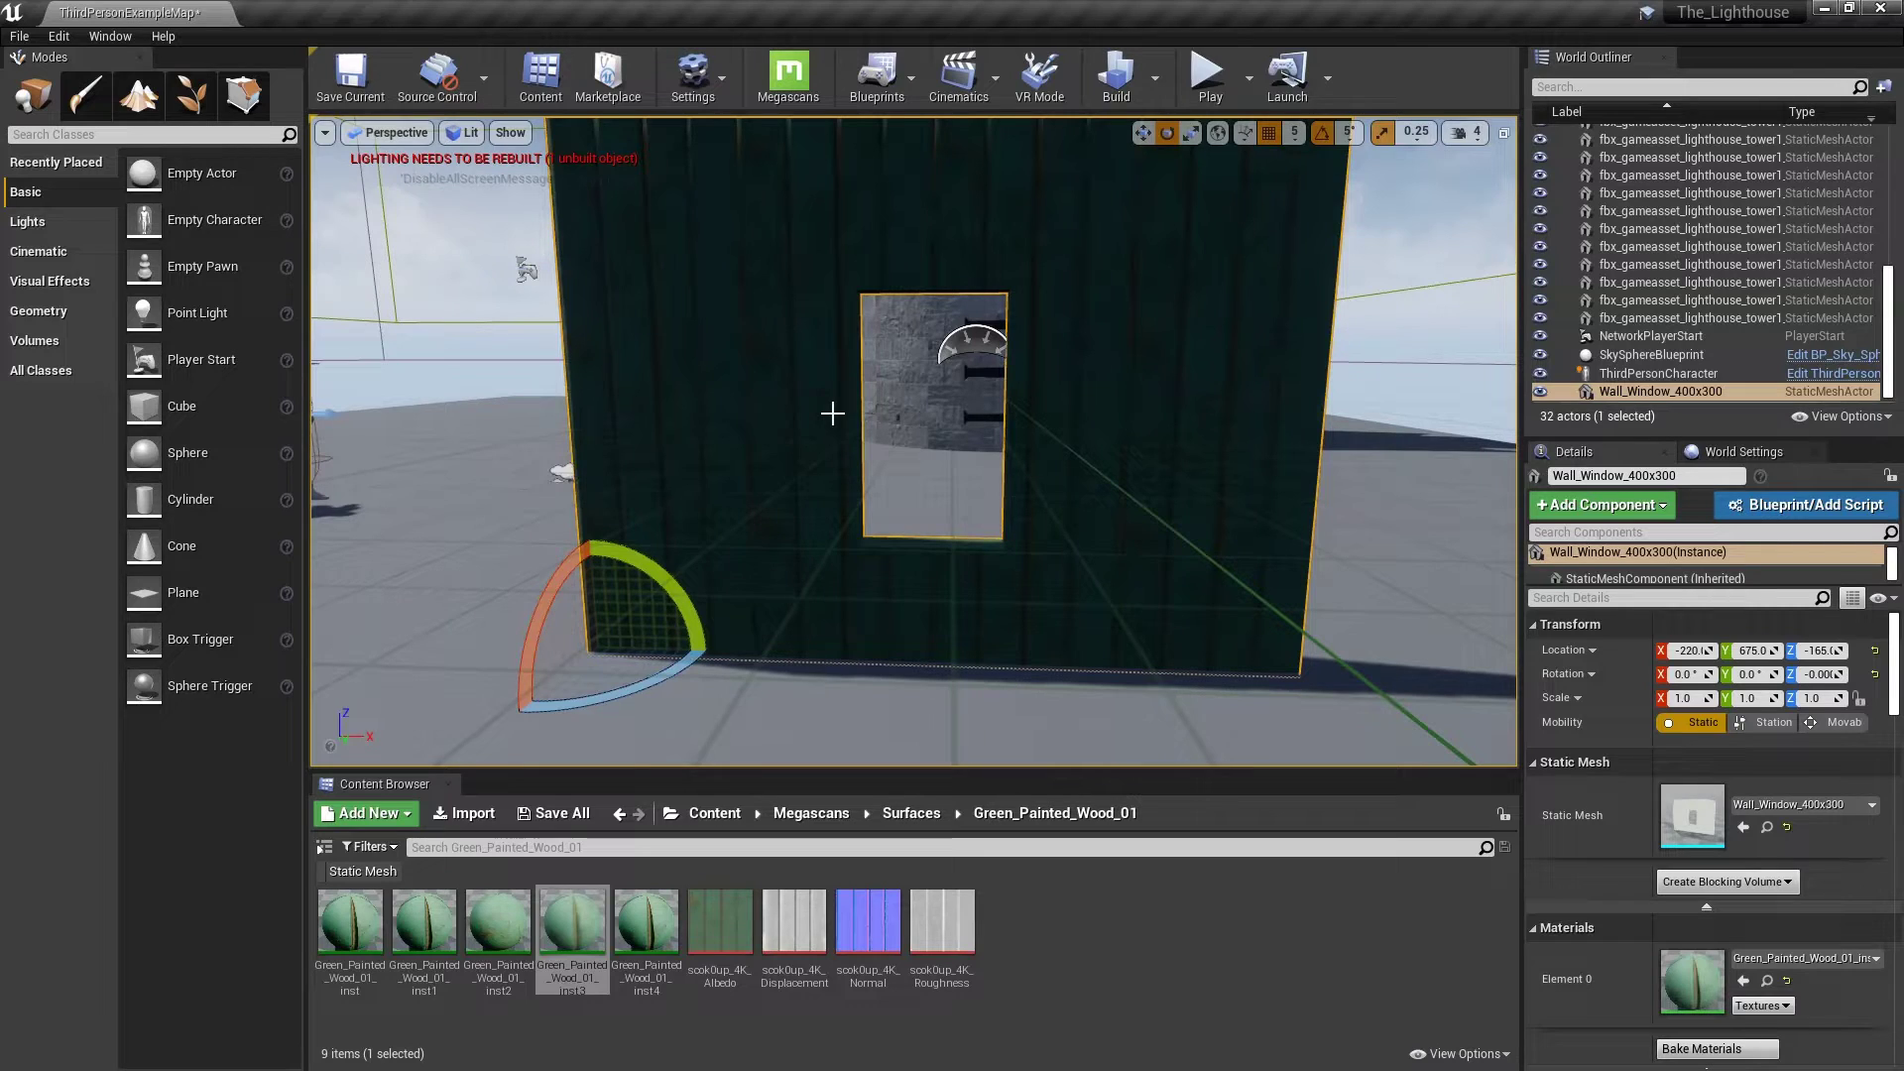
right_click_drag(528, 444, 466, 456)
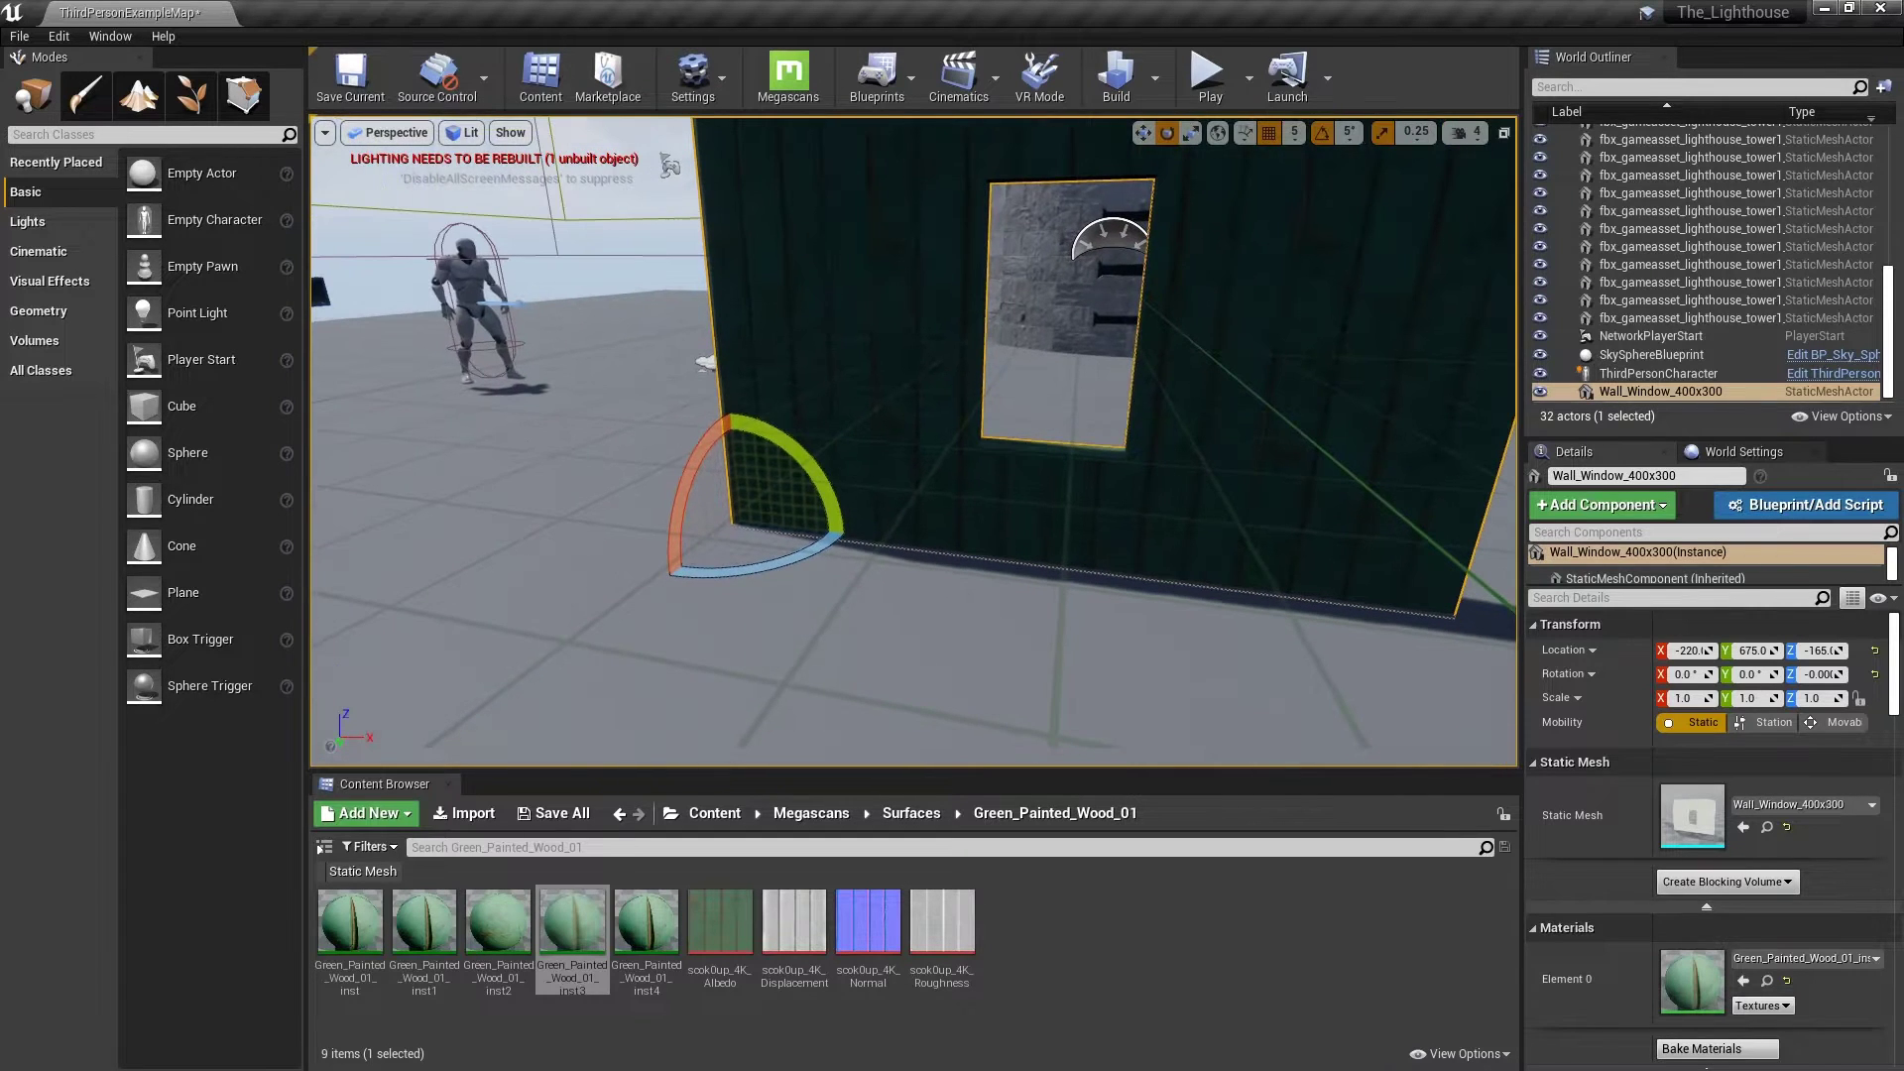
Step: Place a basic Cube on the floor in front of the window wall
left_click(591, 595)
right_click_drag(591, 595, 610, 579)
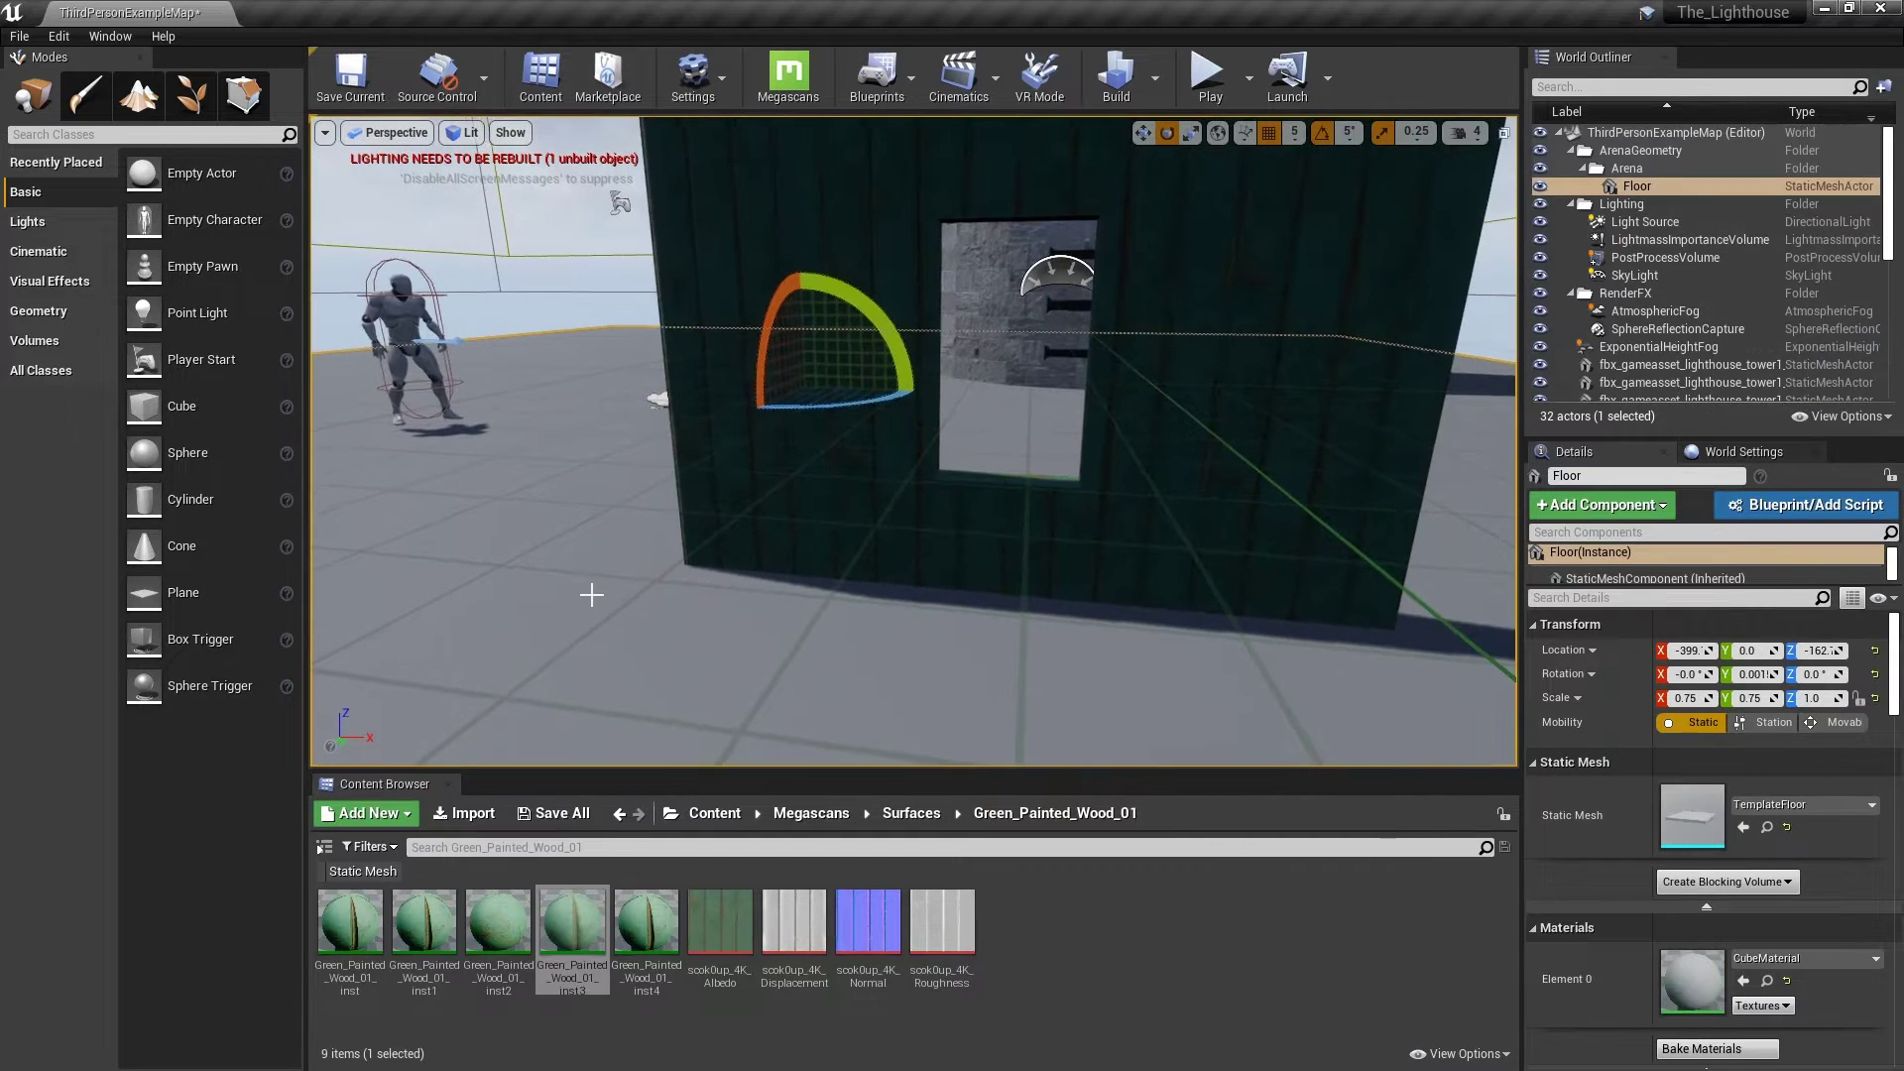
left_click(241, 95)
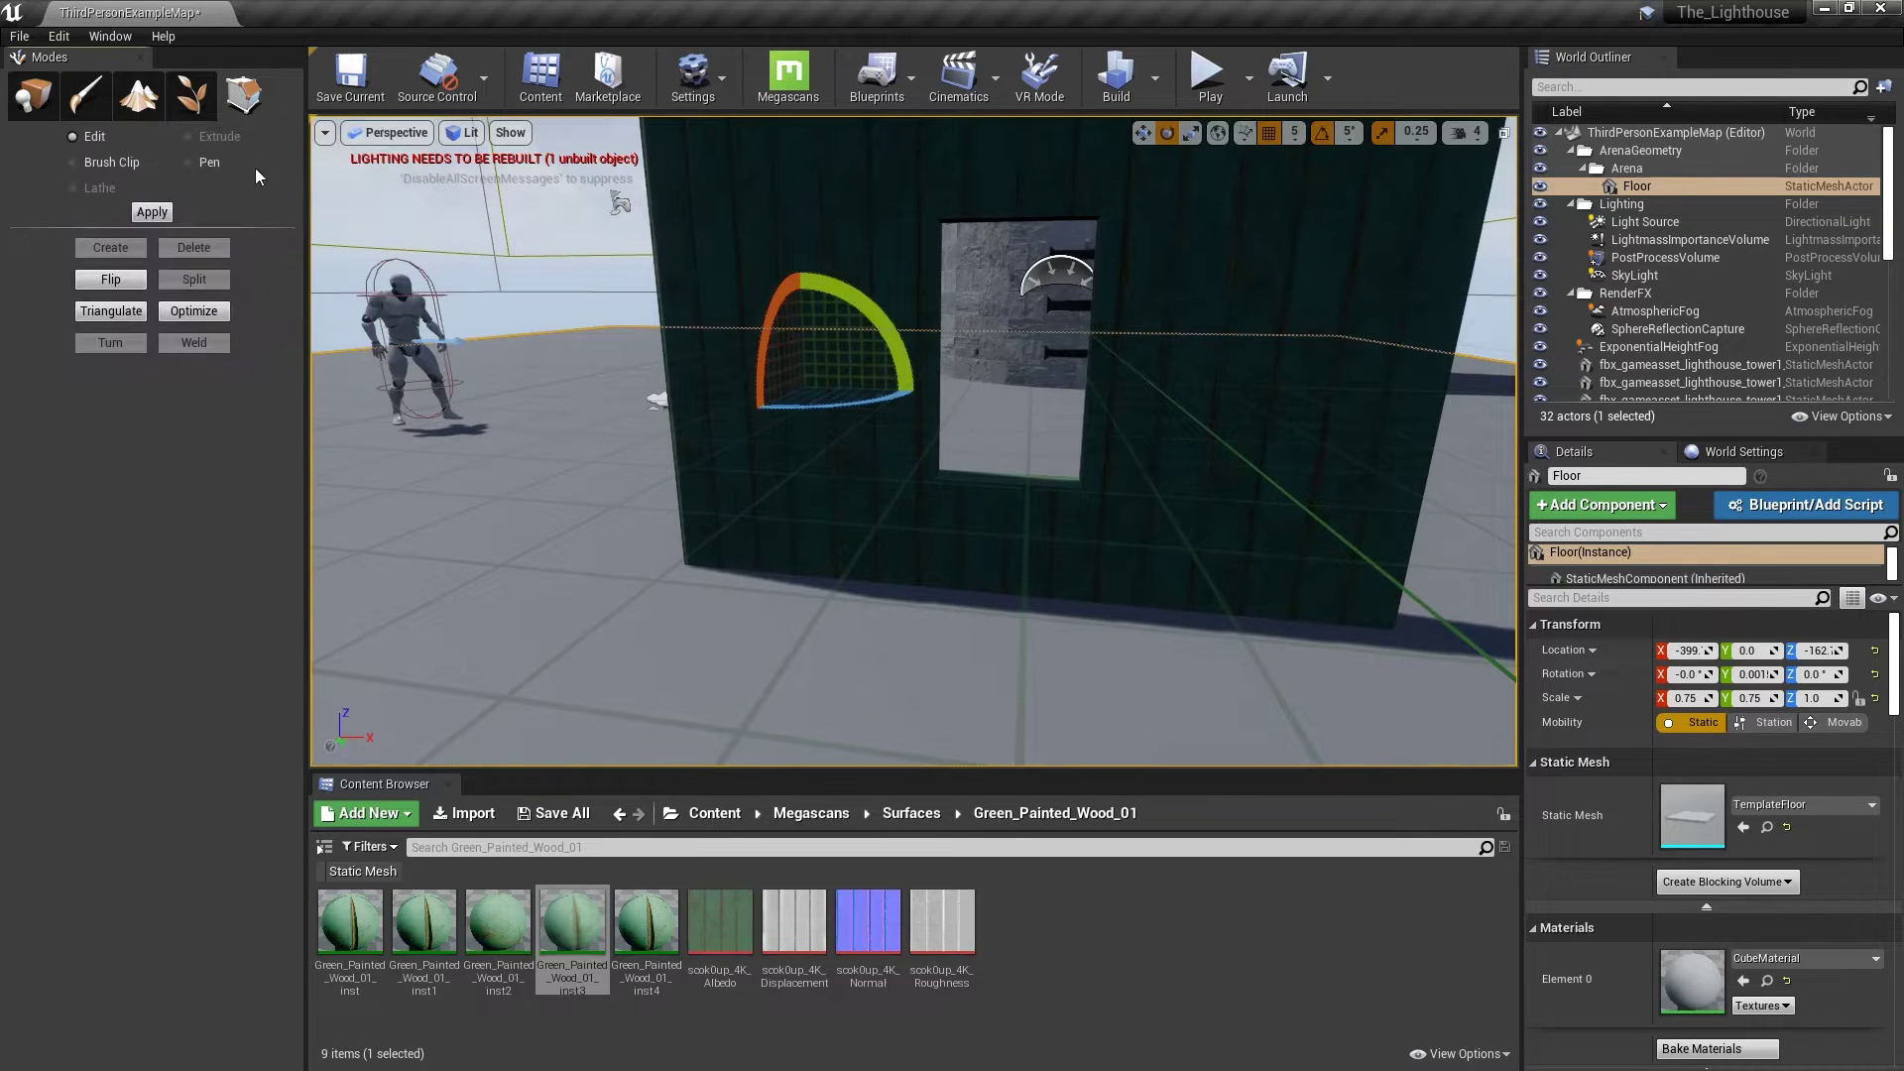
left_click(33, 96)
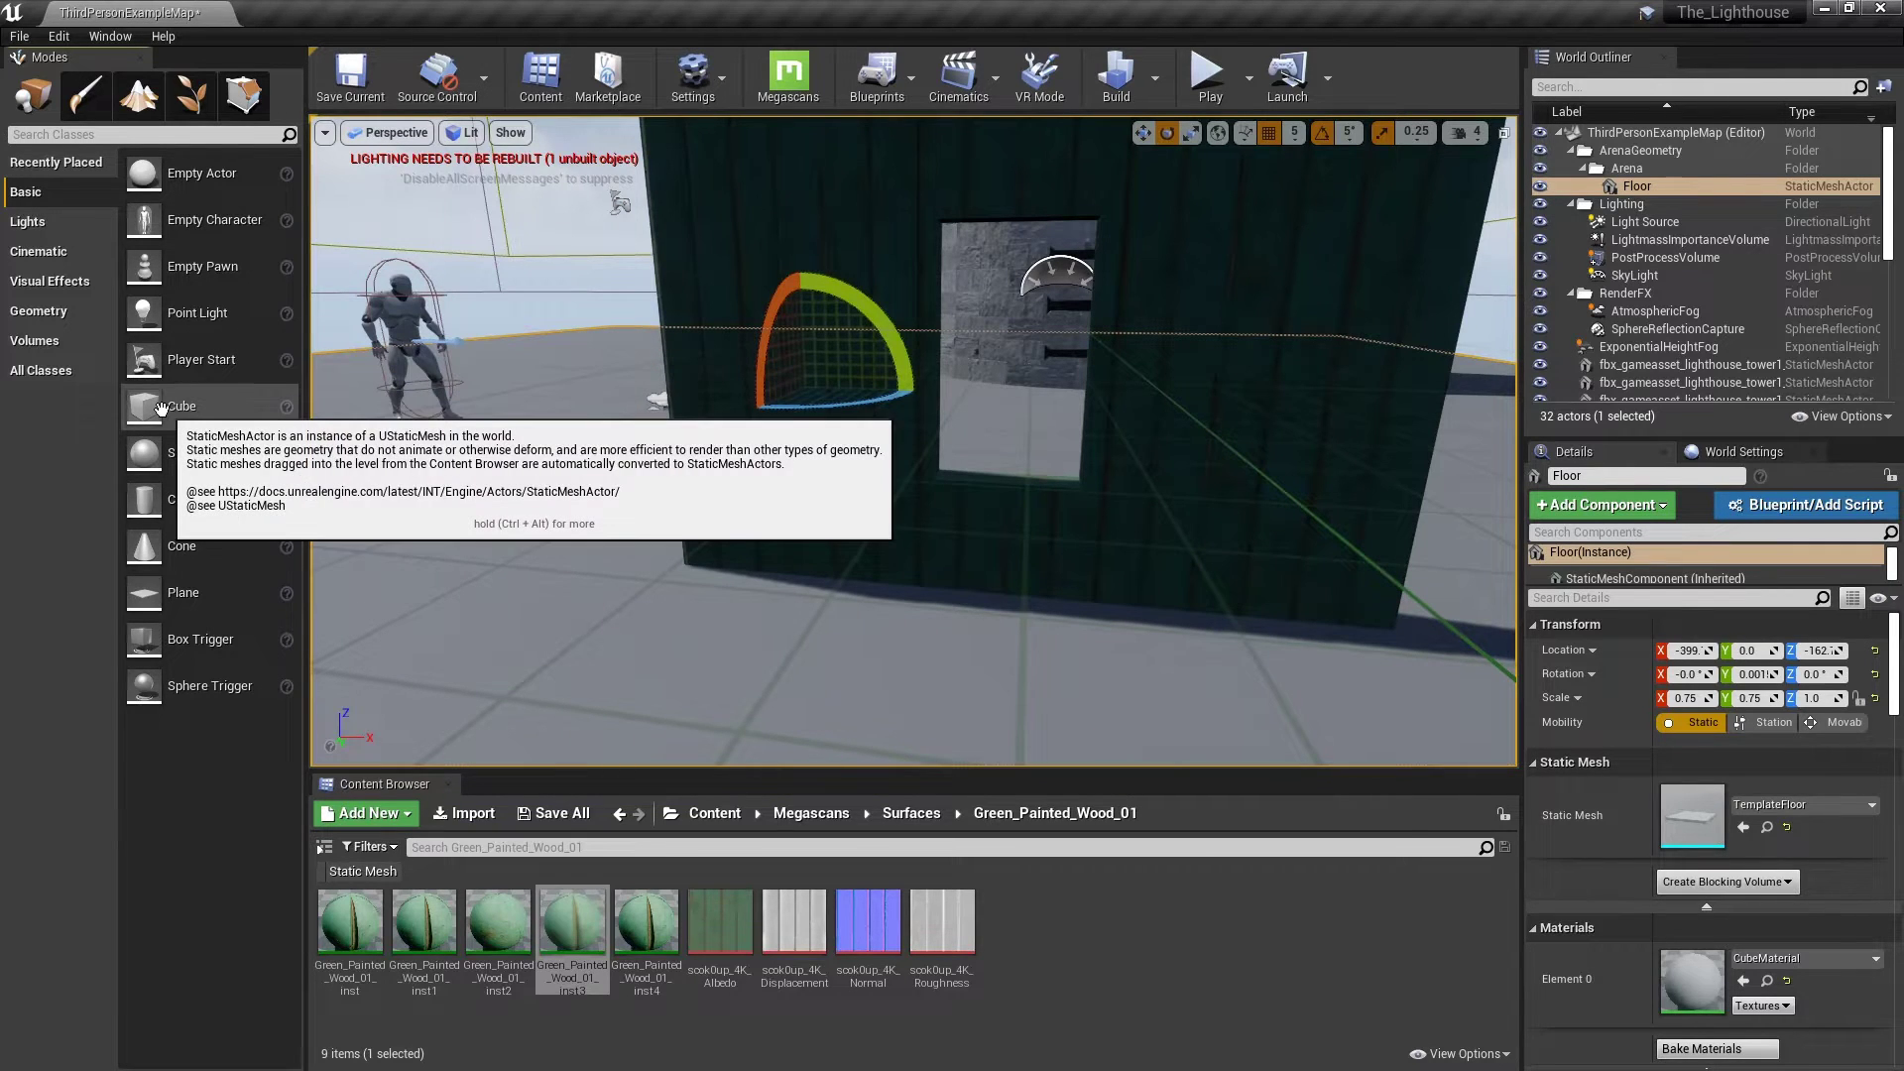
left_click_drag(158, 408, 670, 666)
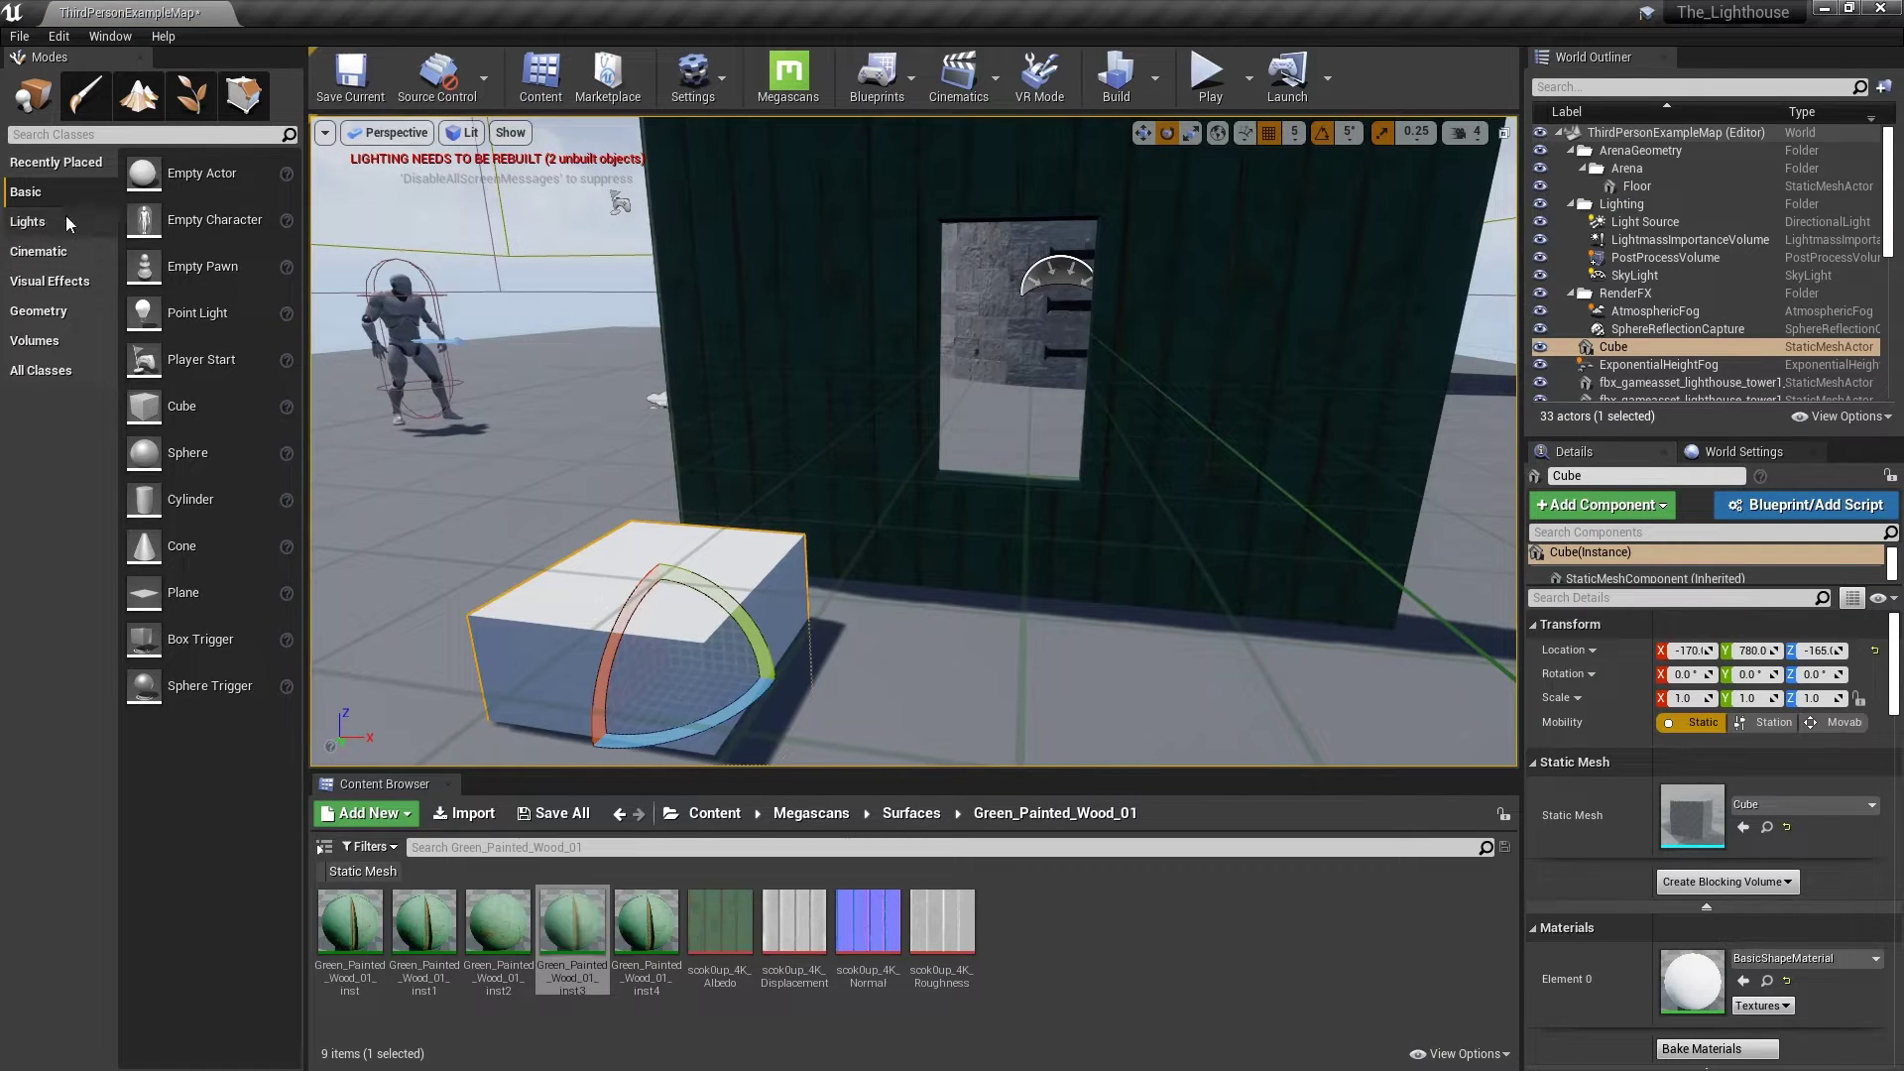
left_click(51, 313)
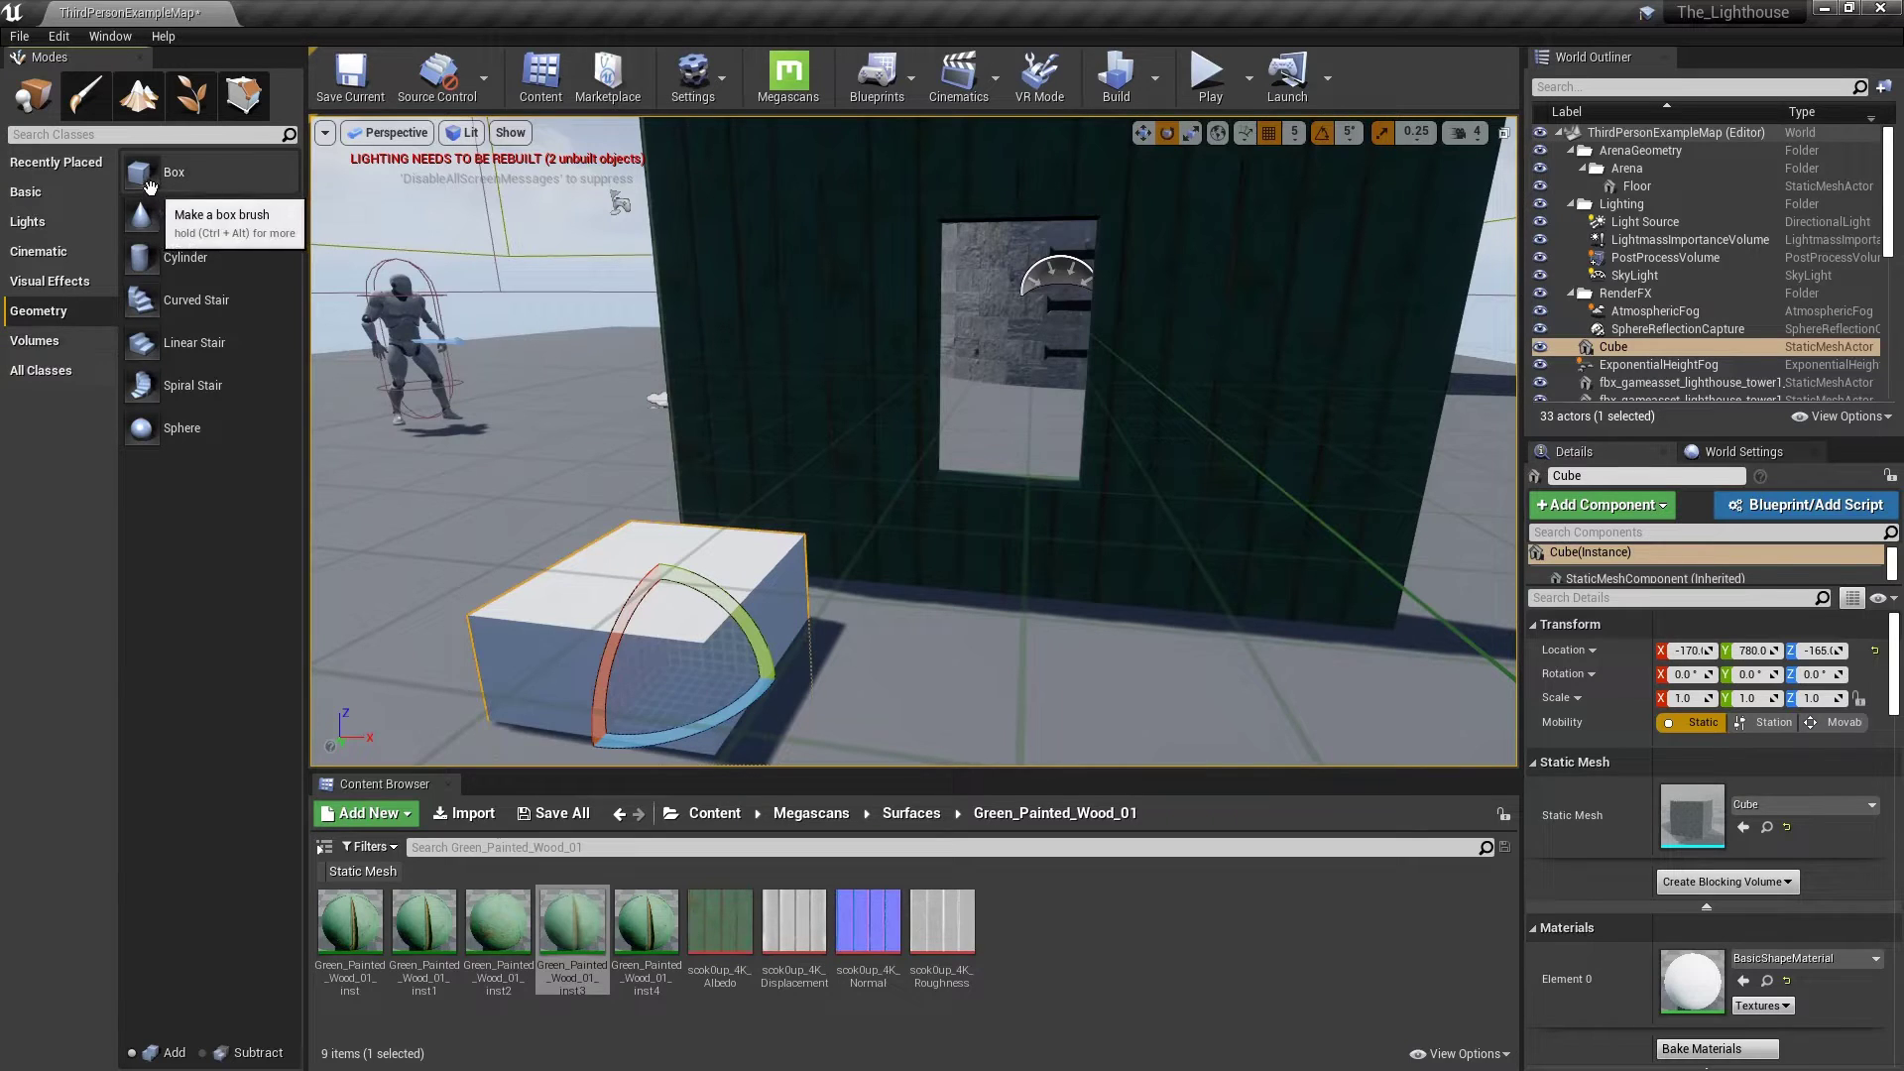
left_click(40, 342)
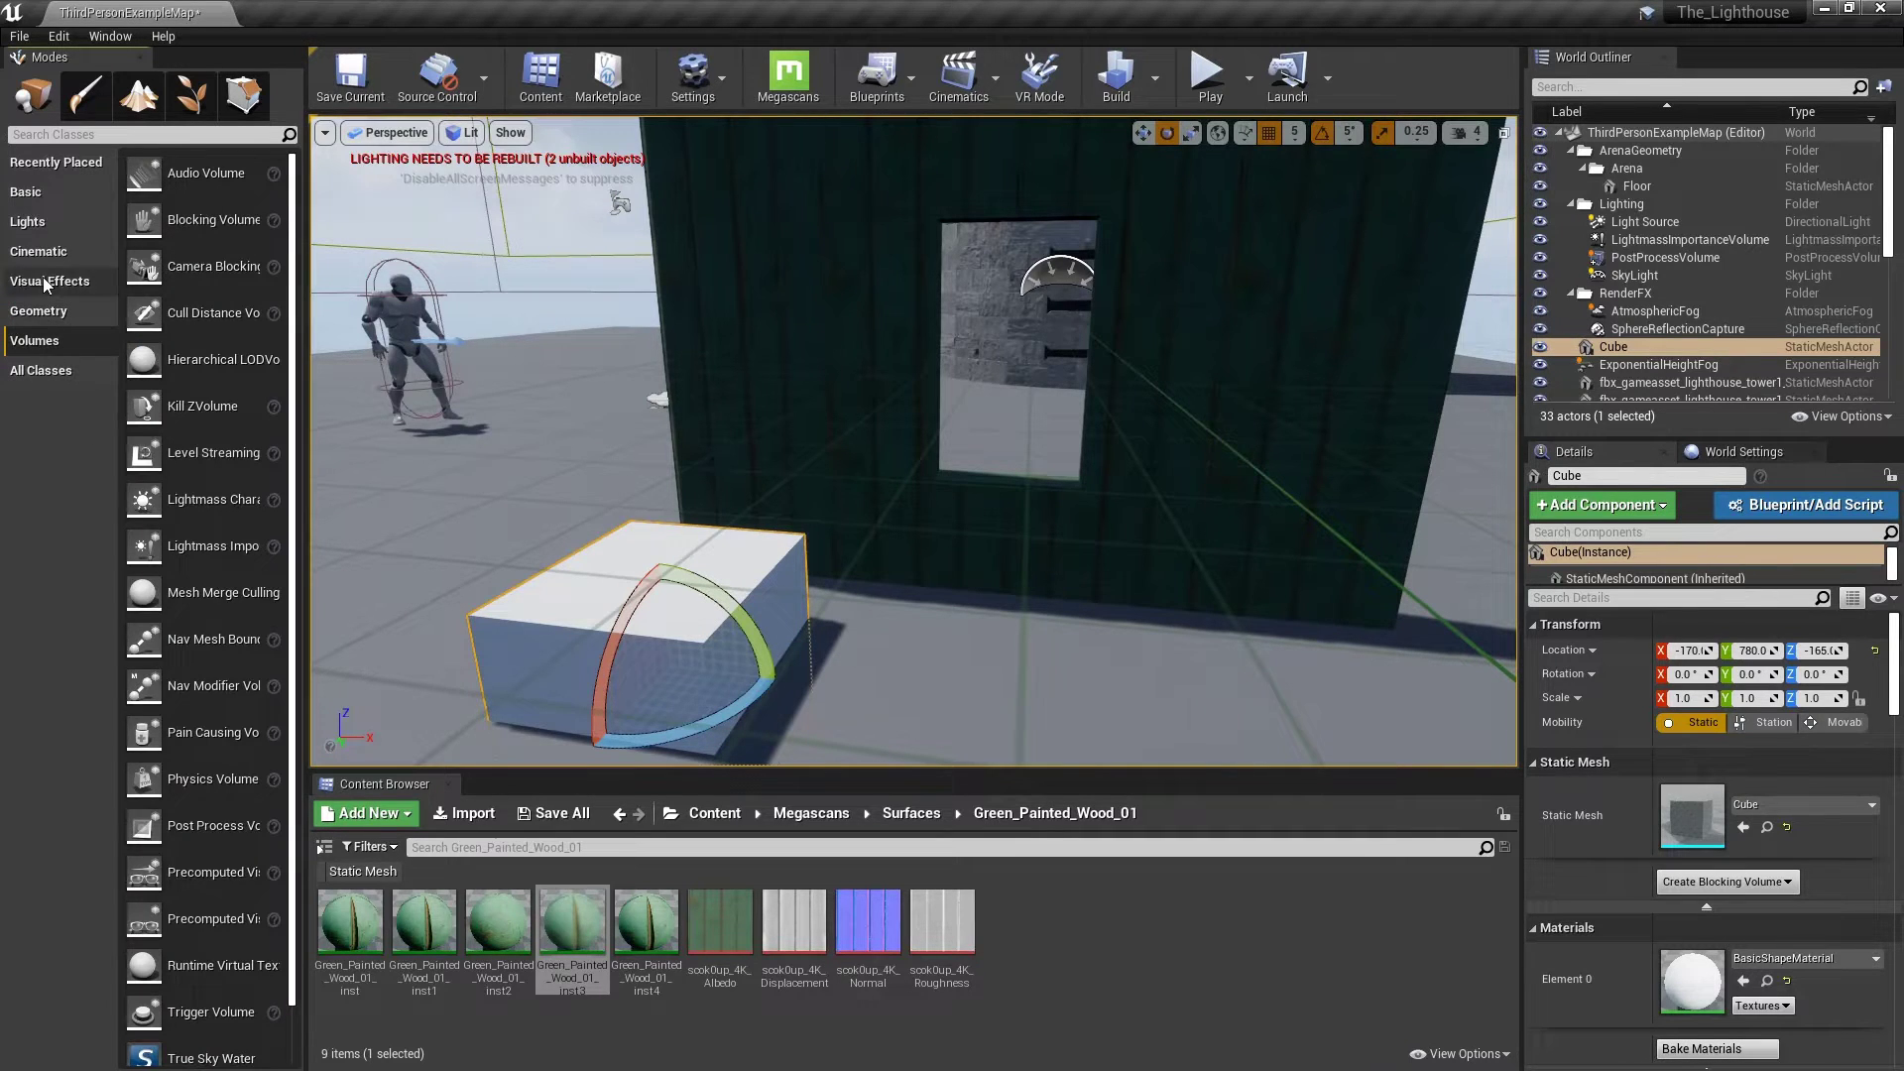
left_click(27, 191)
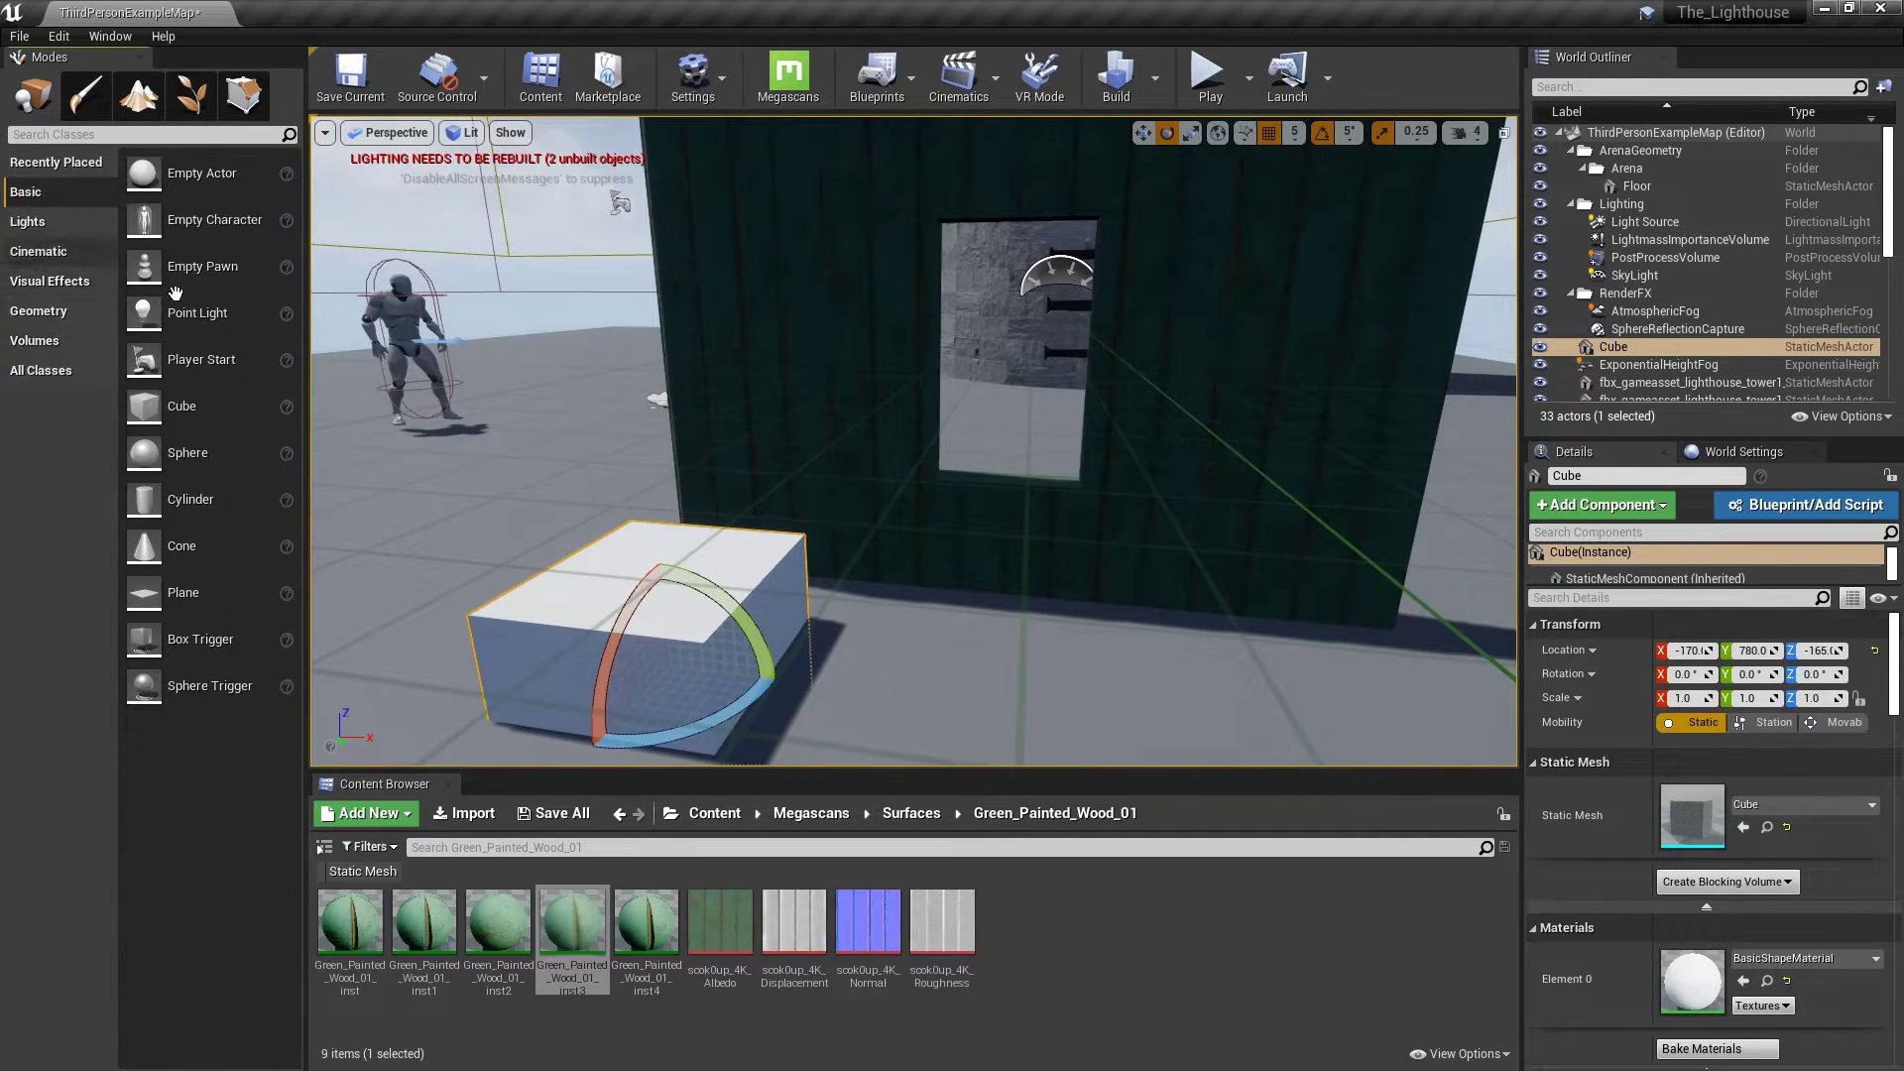
Step: Move the cube into the wall at the lower edge of the window opening, at about X -30, Y 680, Z -105
key("d")
key("s")
key("a")
key("w")
key("d")
right_click_drag(620, 203, 619, 204)
right_click_drag(990, 607, 991, 607)
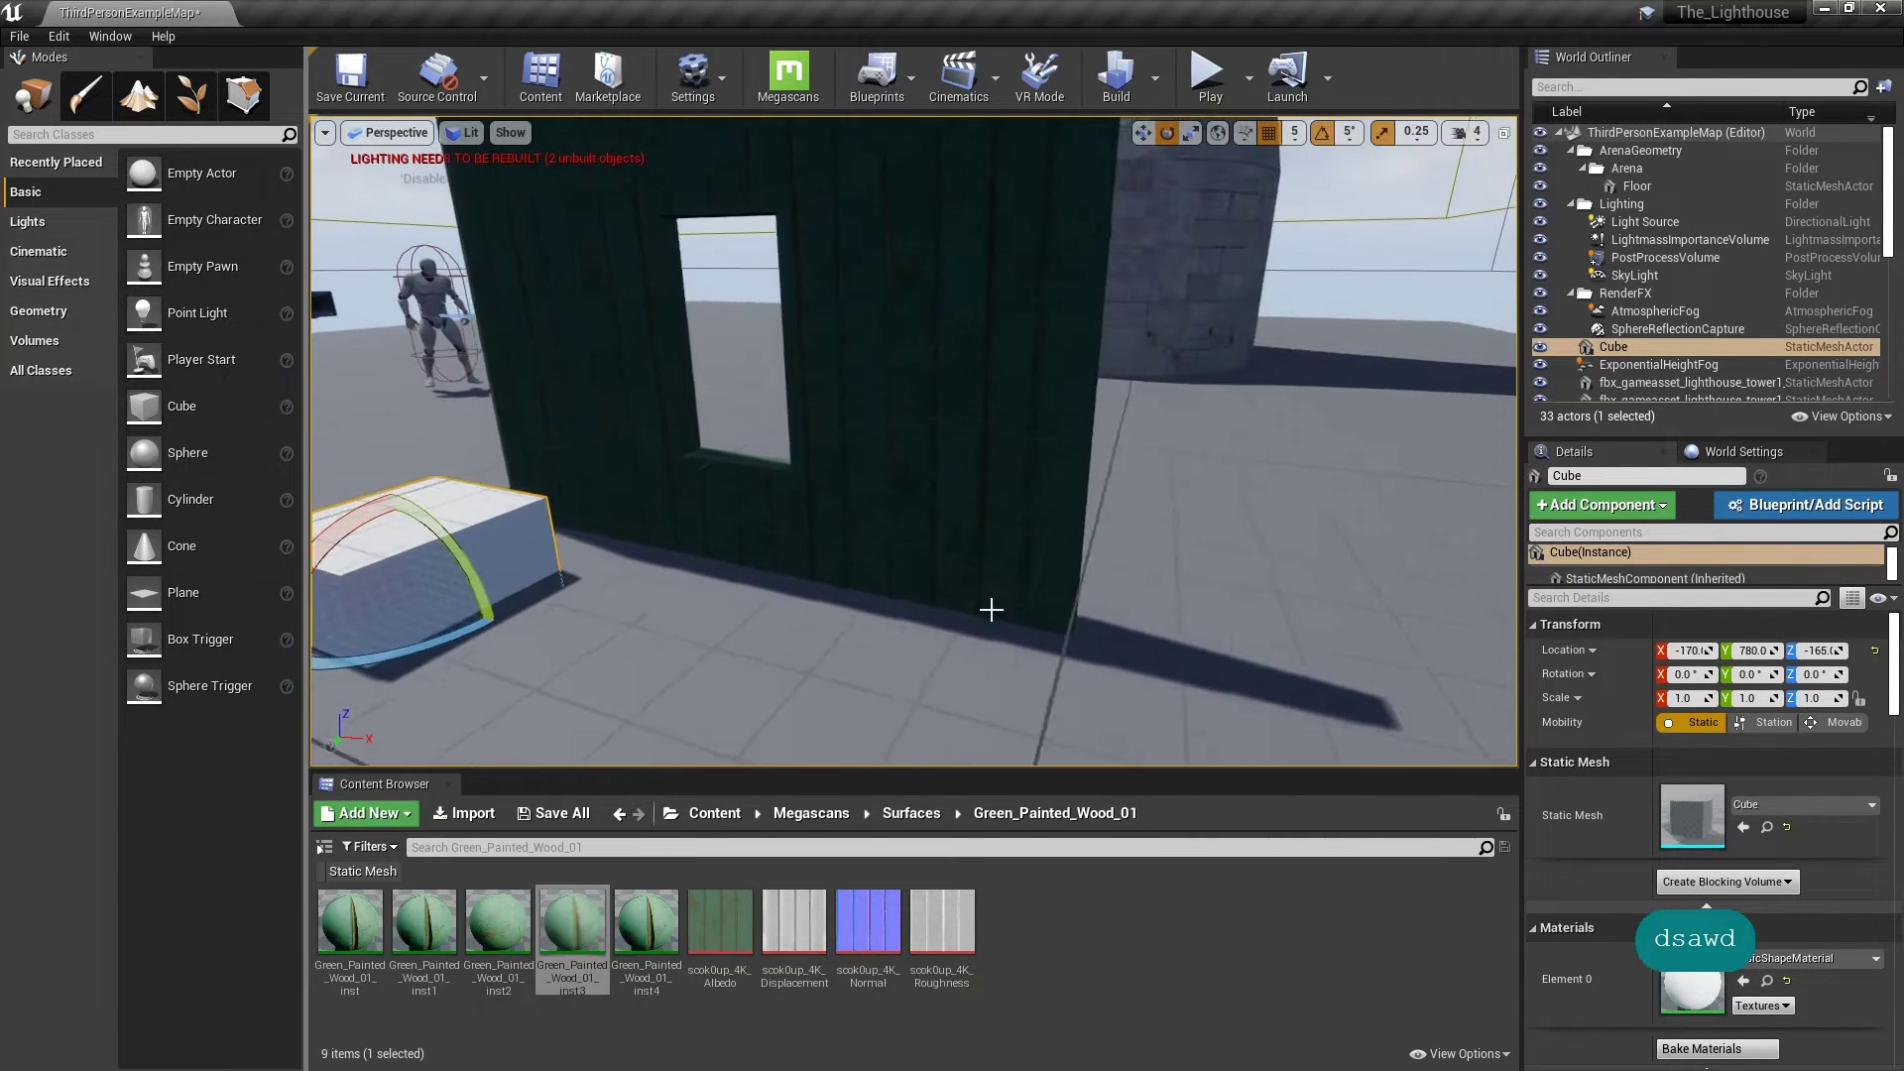
key("space")
right_click_drag(652, 645, 583, 621)
key("a")
key("space")
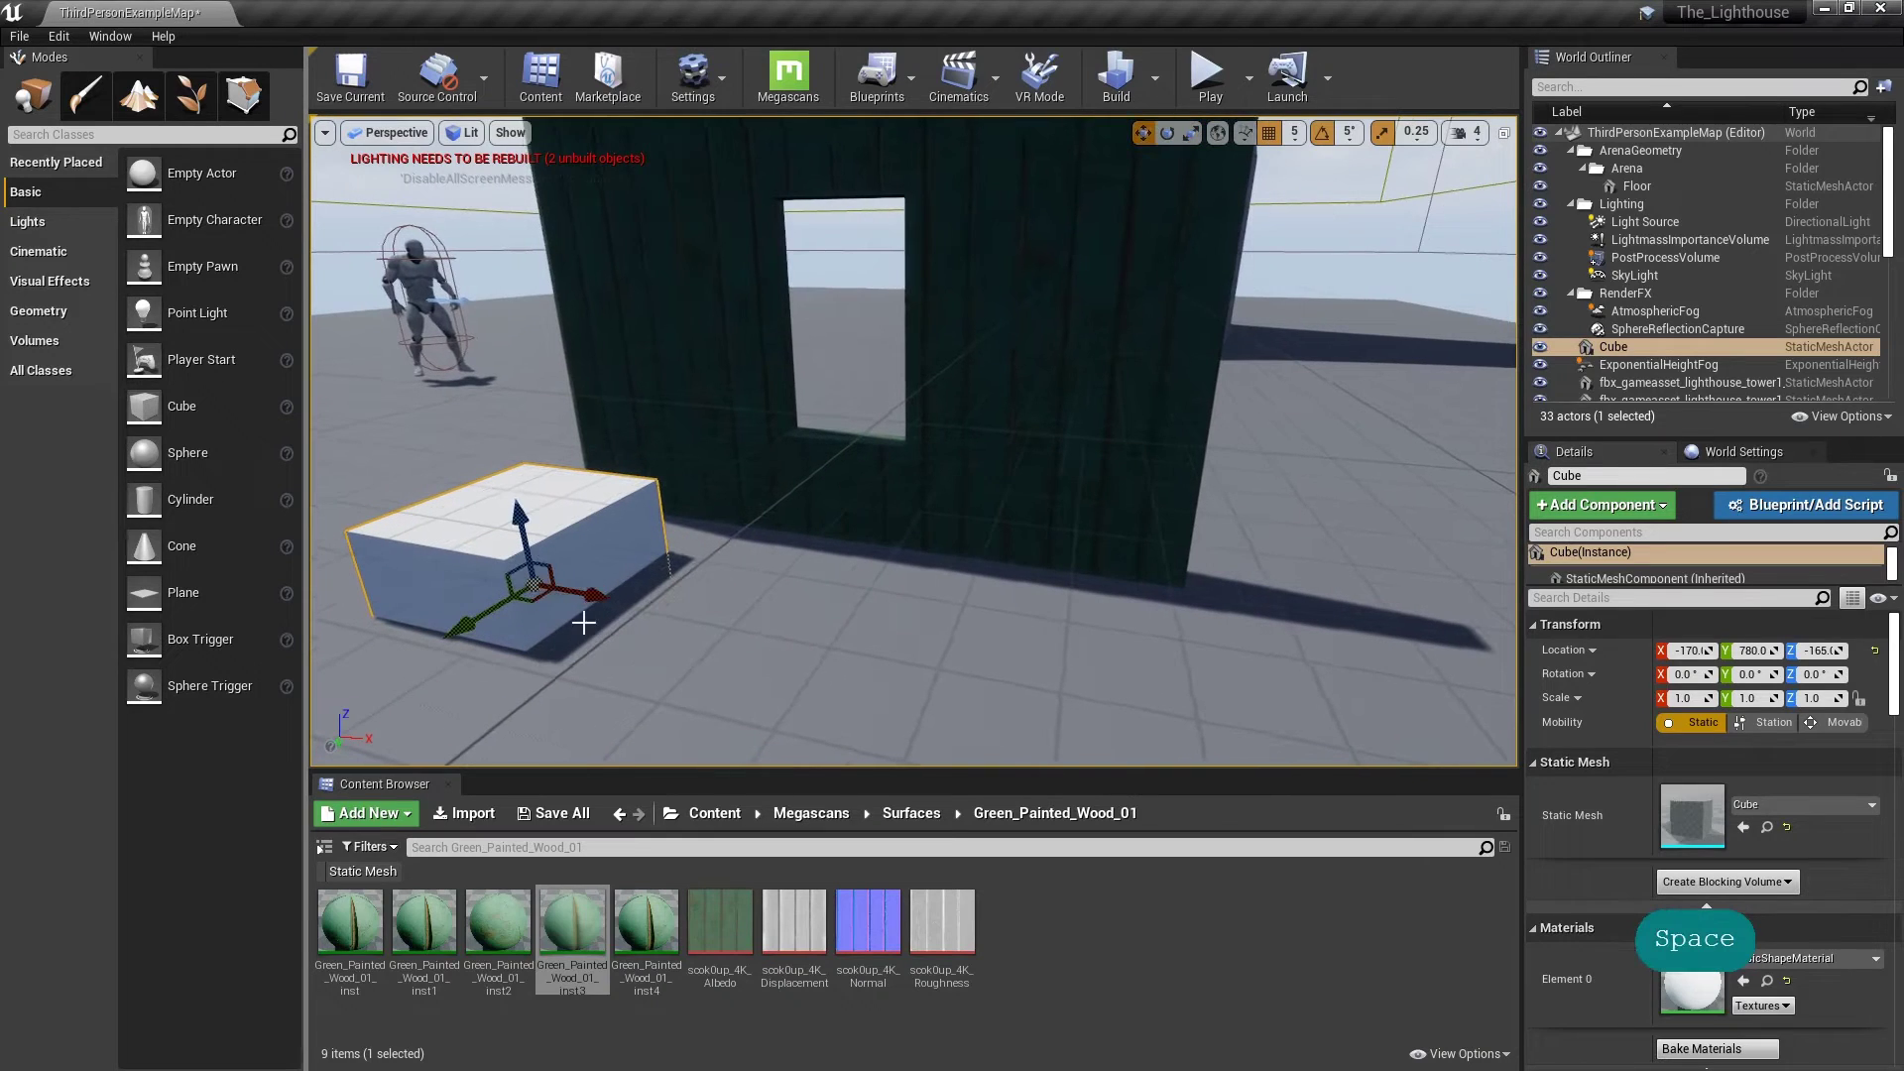
left_click_drag(536, 596, 837, 540)
key("d")
right_click_drag(989, 586, 988, 586)
left_click_drag(690, 418, 686, 342)
Step: Shift the cube along the X axis to -20 to centre it in the window opening
key("a")
key("a")
right_click_drag(686, 342, 686, 343)
key("w")
right_click_drag(580, 469, 580, 469)
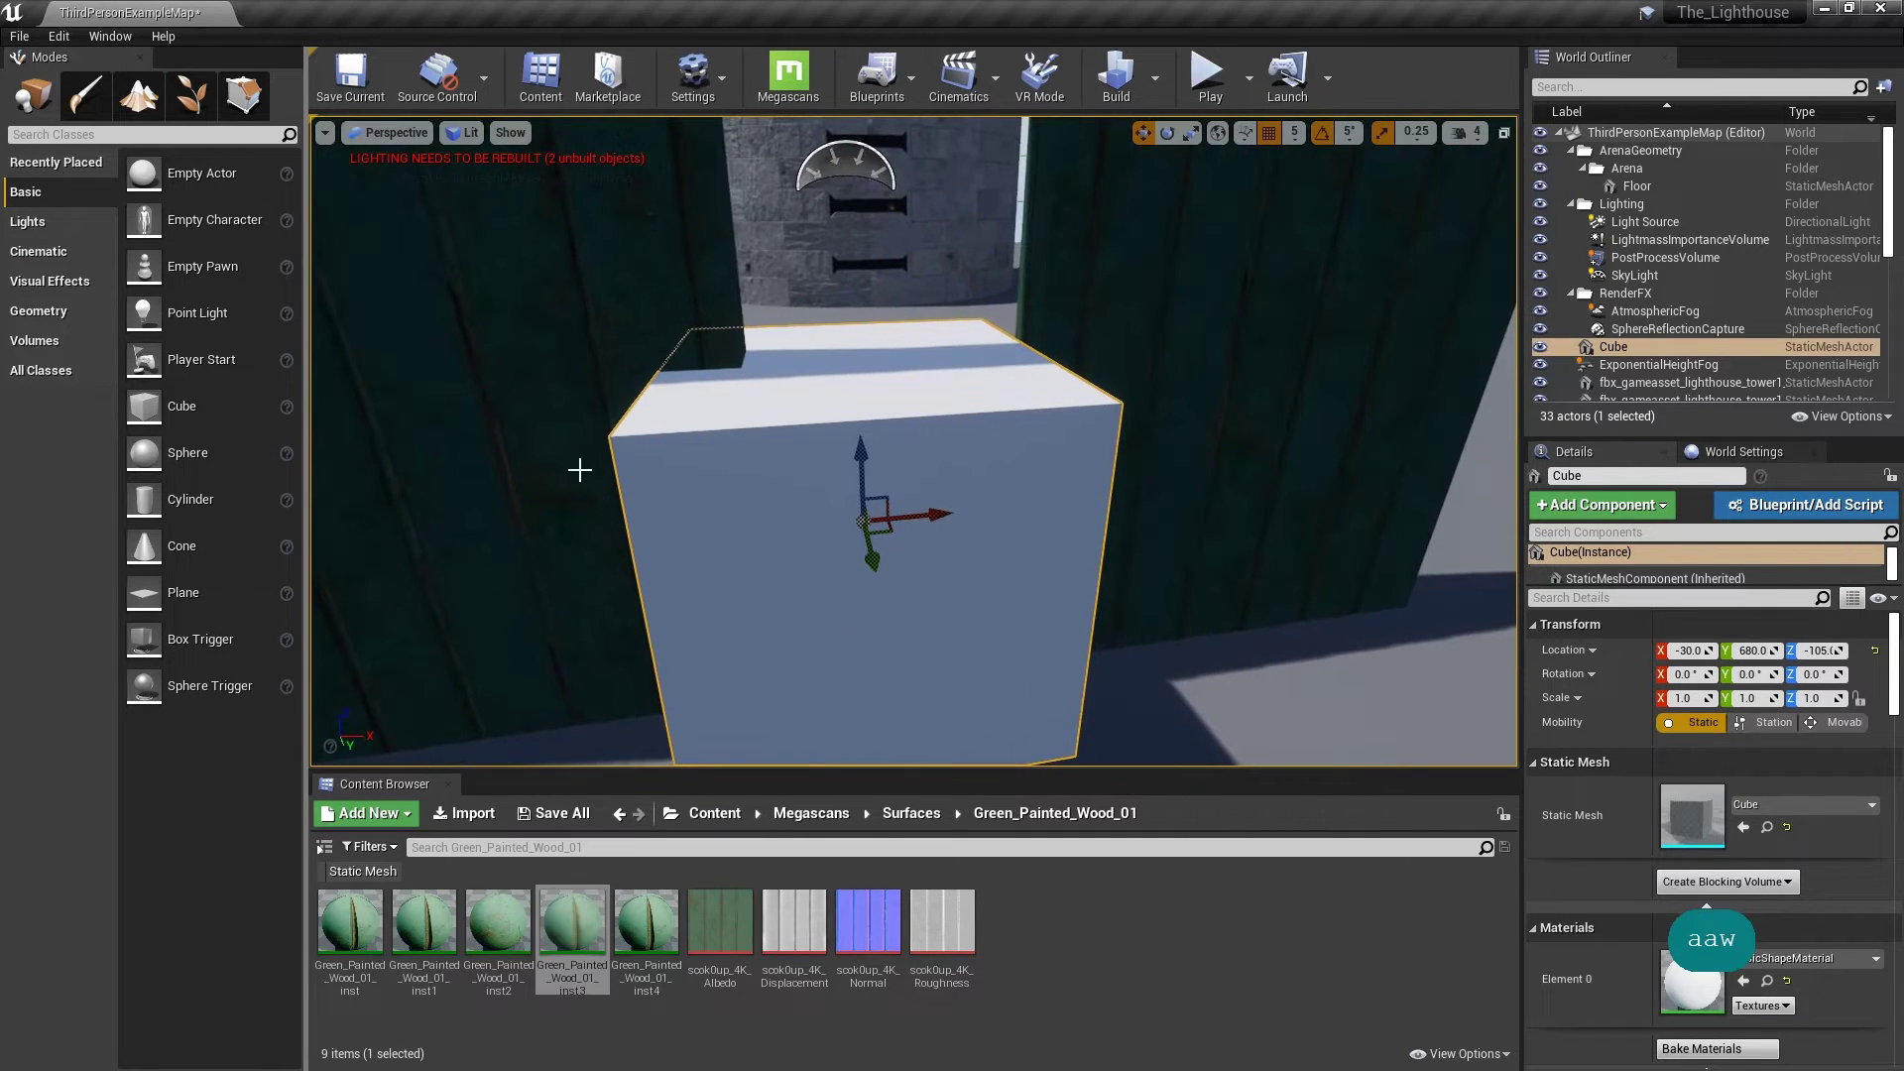
left_click_drag(917, 518, 956, 509)
Step: Examine how the cube sits in the window opening from the front, above and the side
right_click_drag(956, 510, 955, 509)
key("d")
key("a")
key("a")
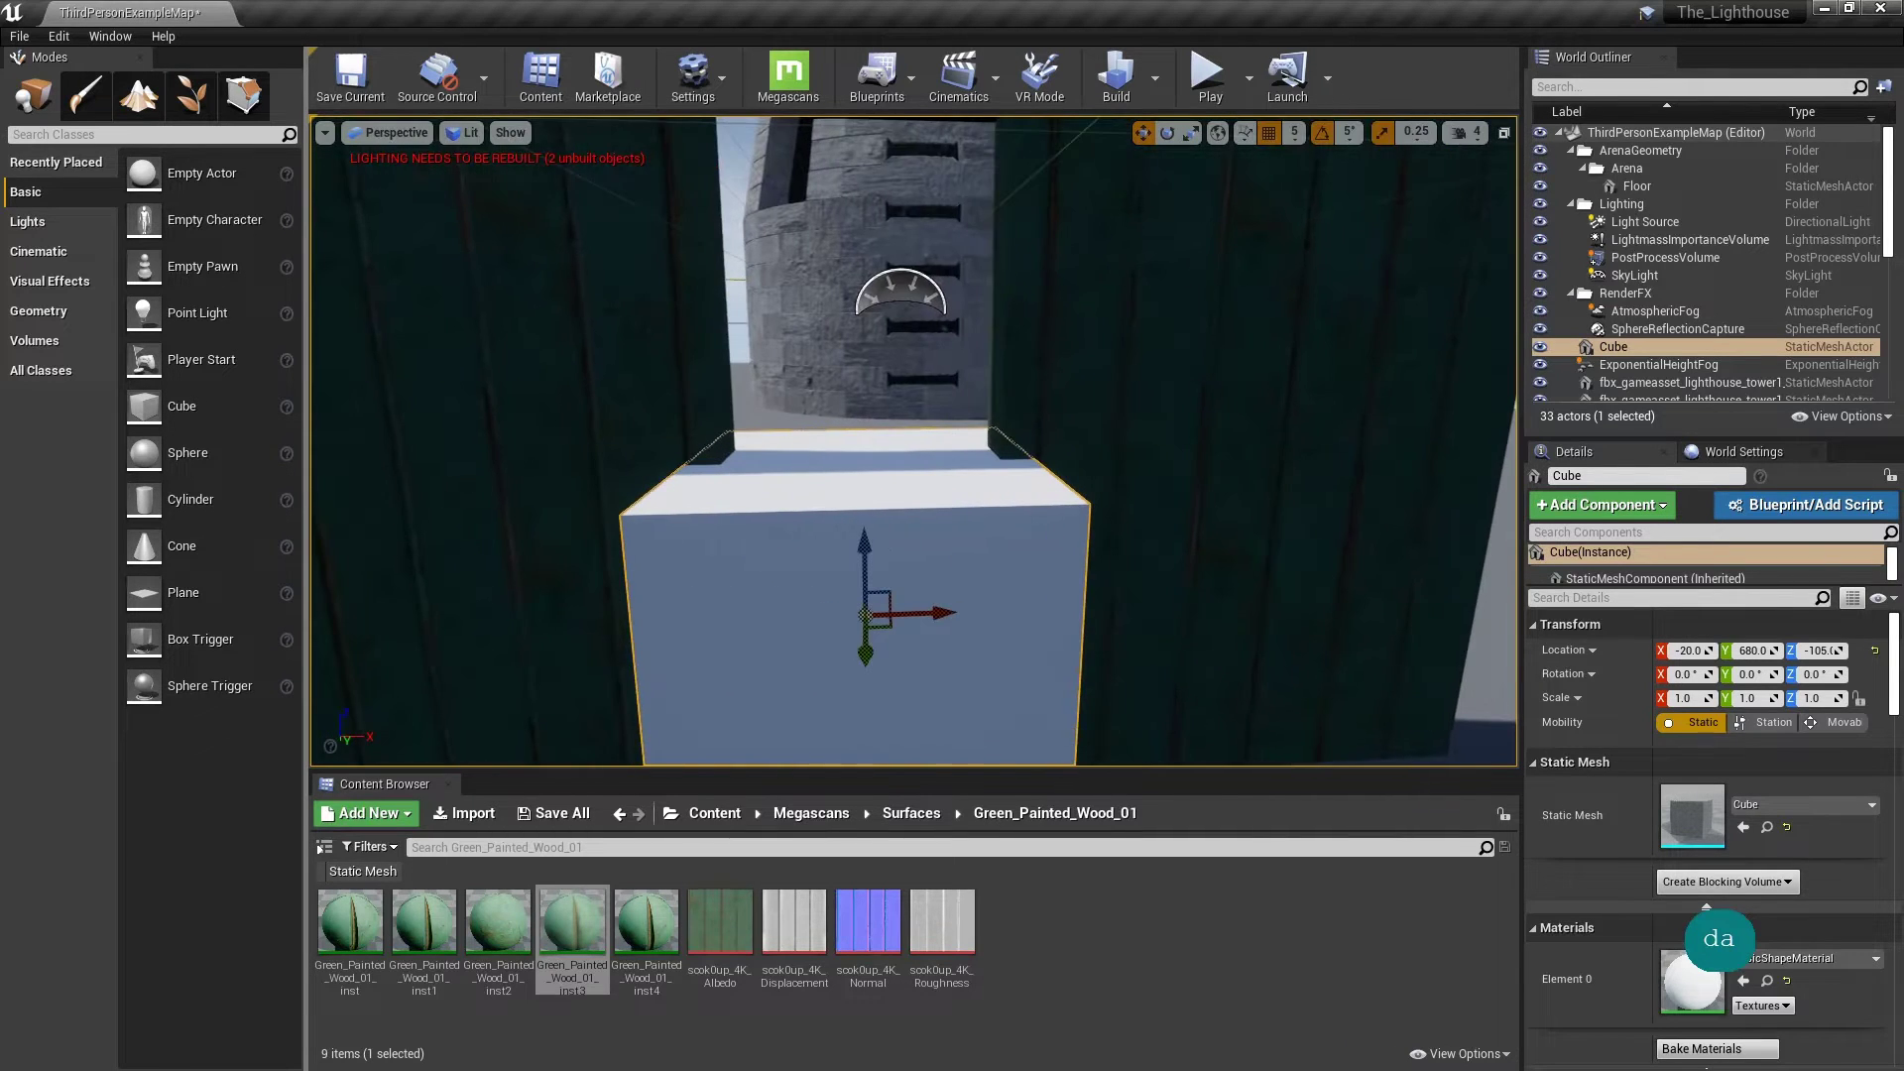
key("e")
key("d")
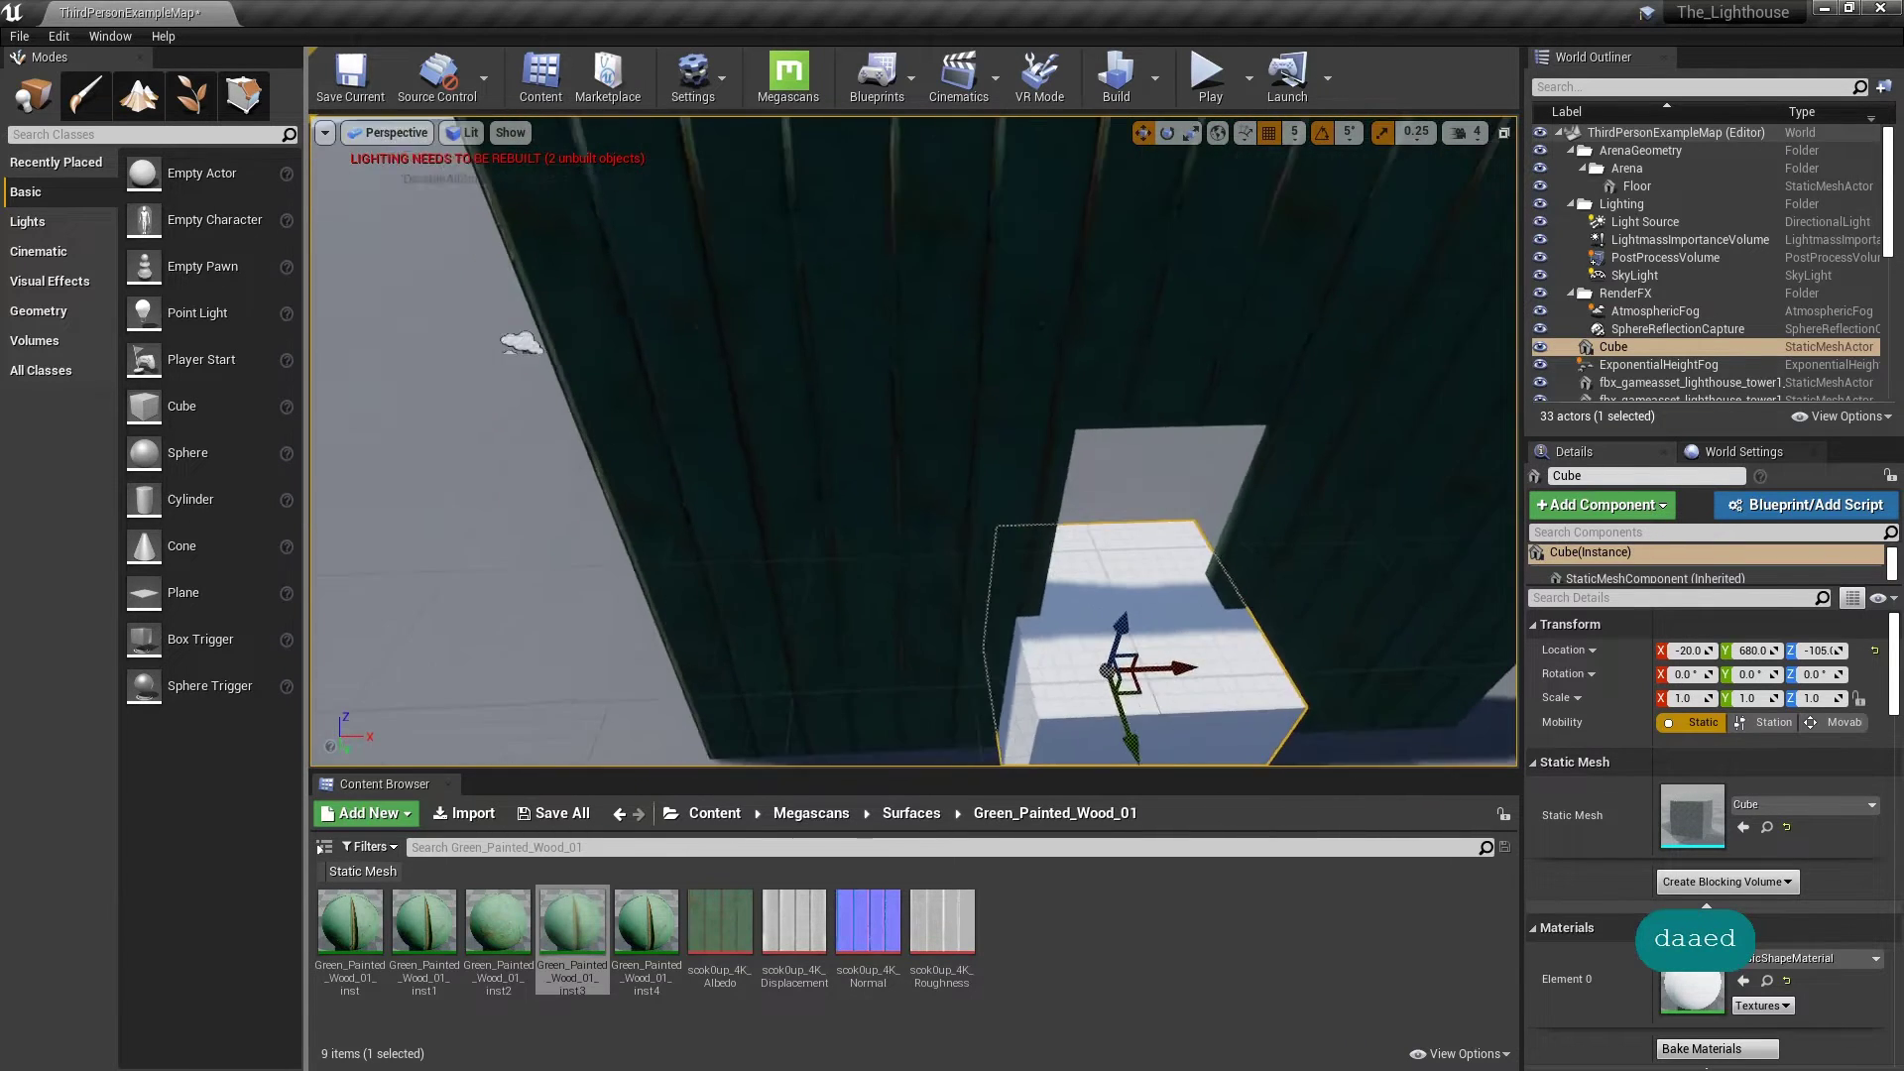
key("d")
key("a")
key("q")
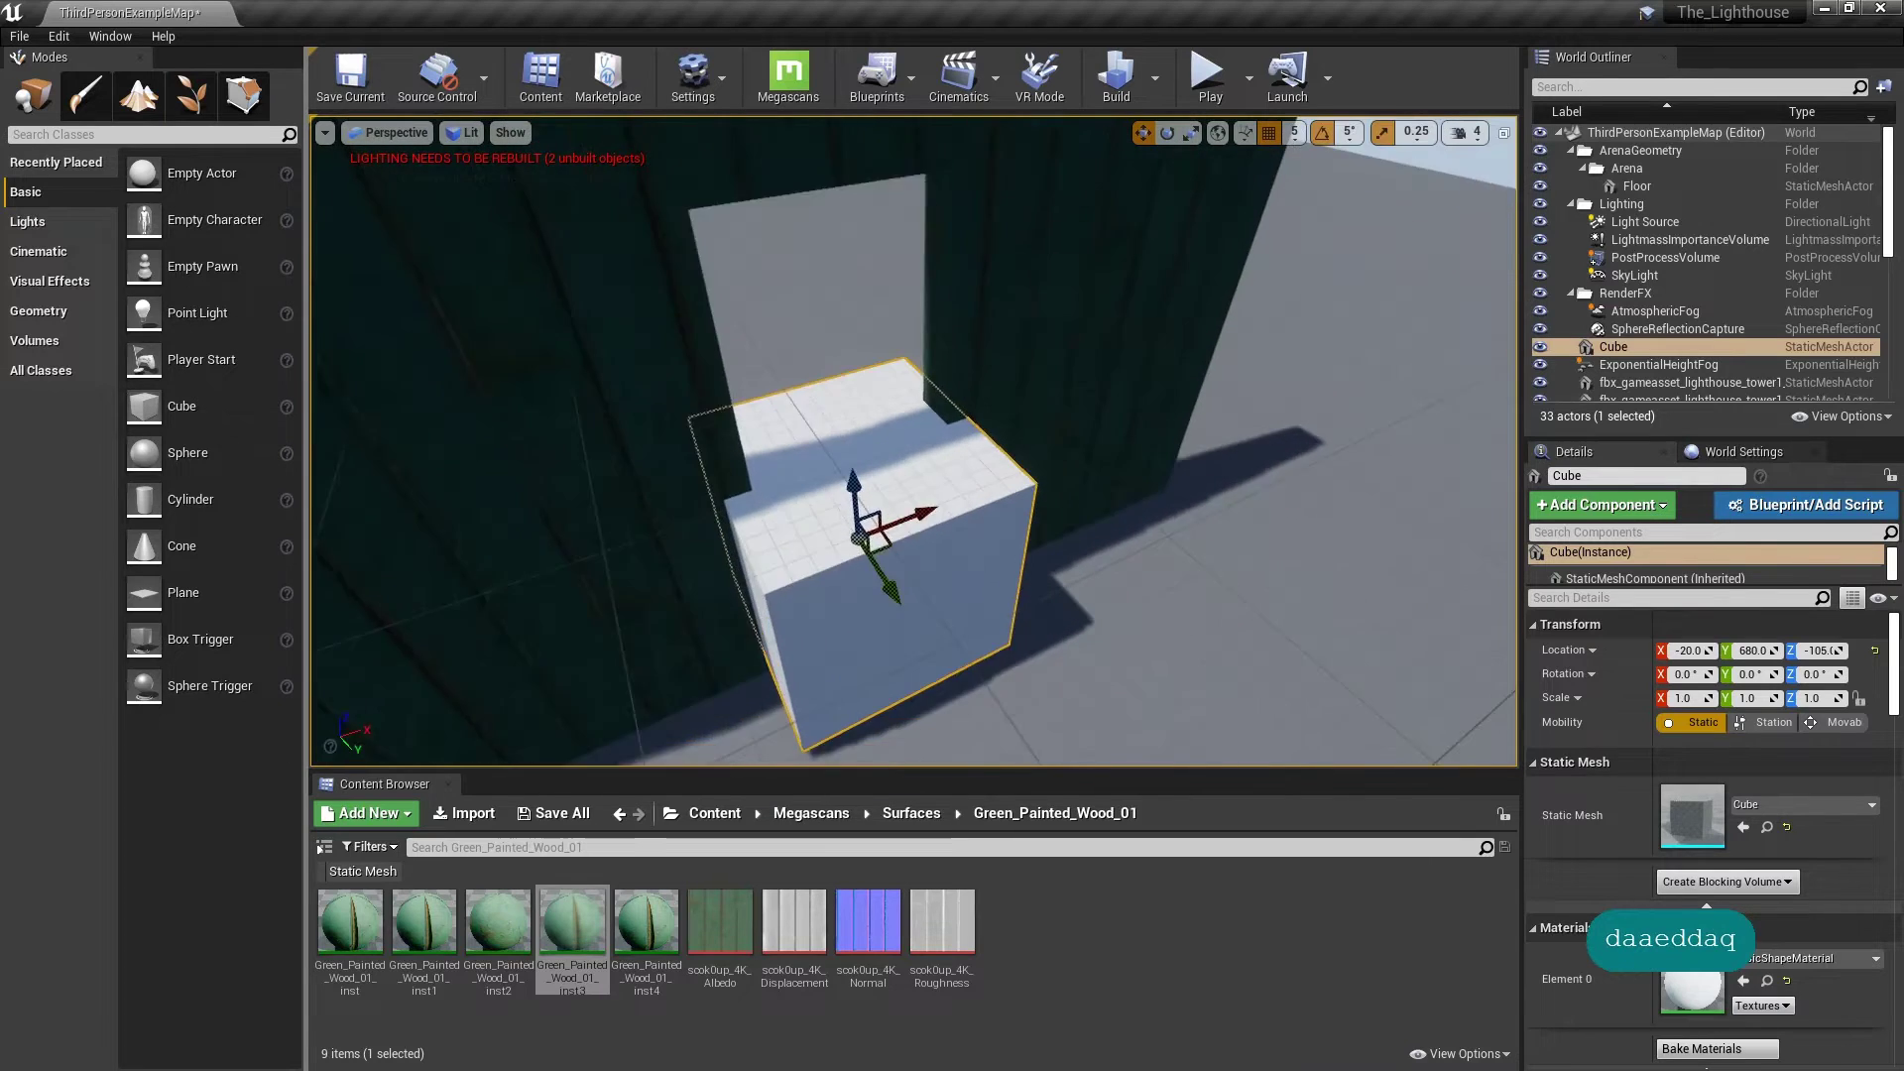
key("s")
key("a")
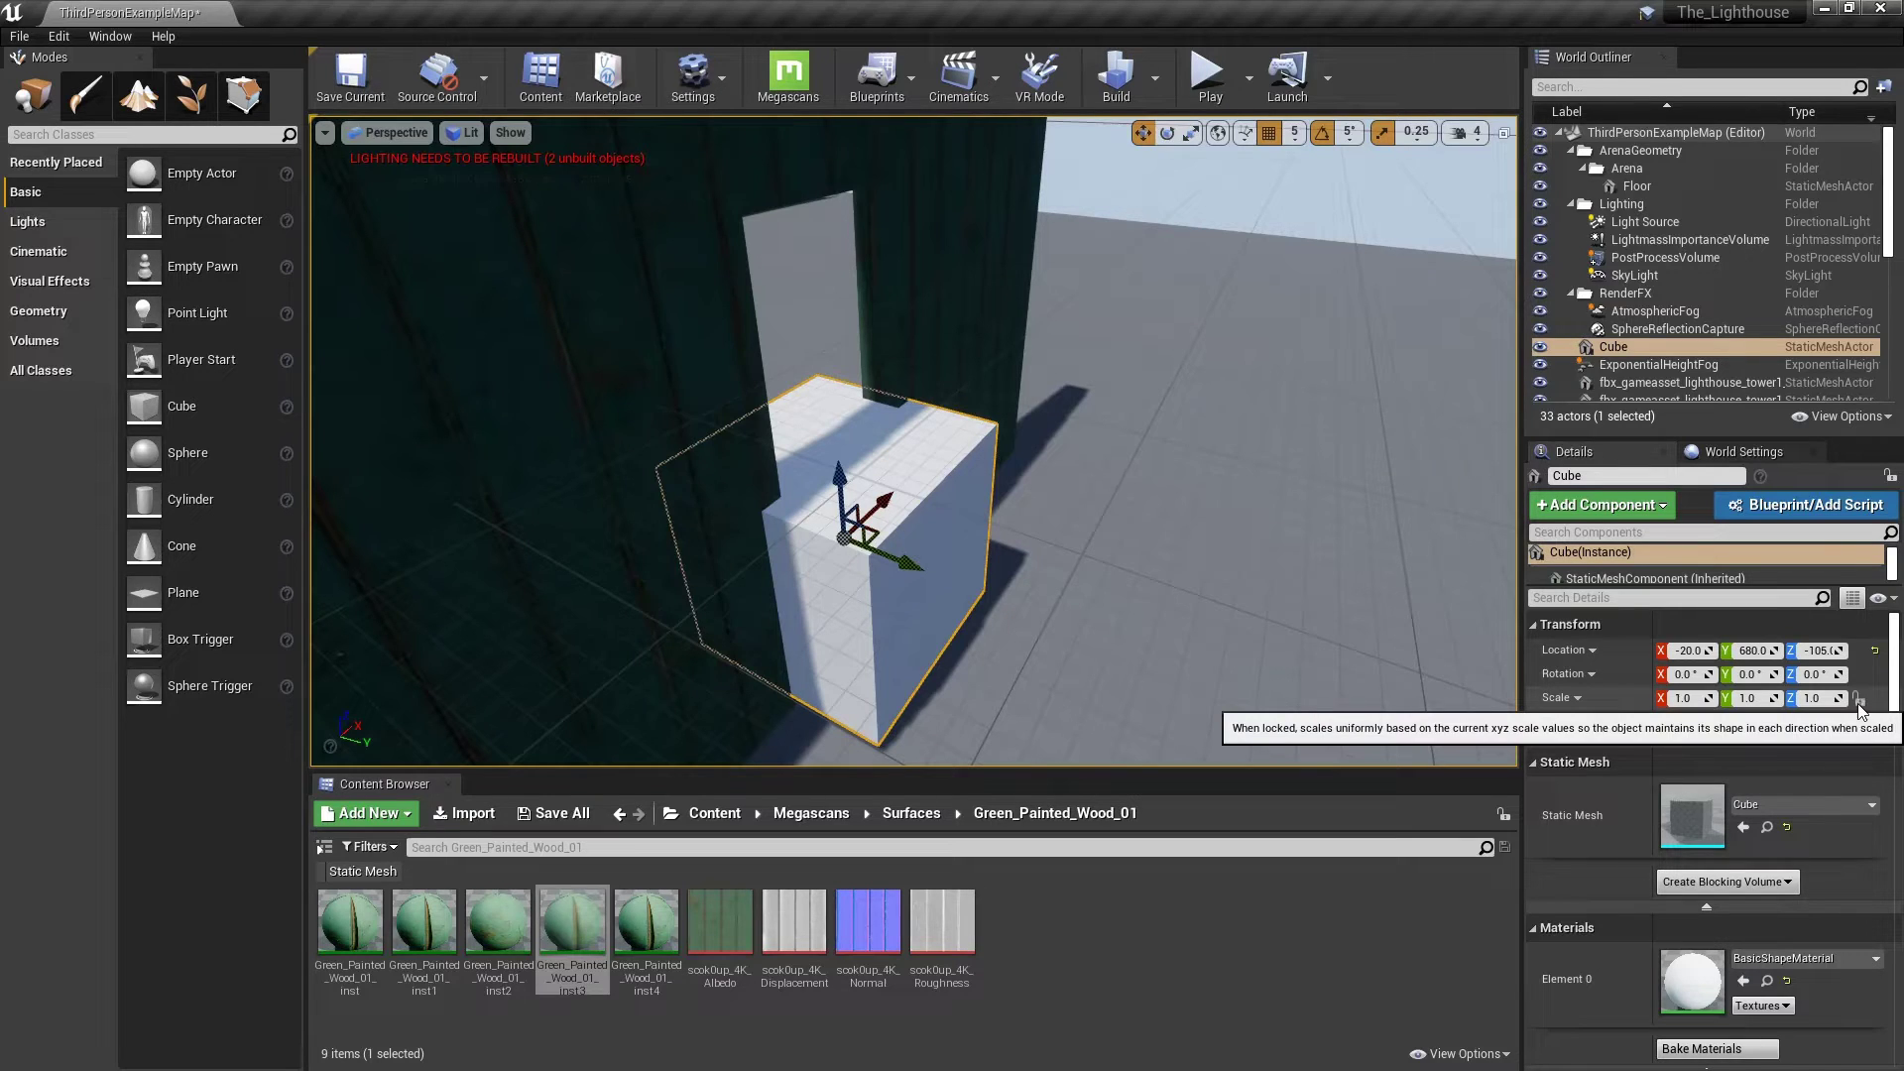
Step: Set the cube's scale to X 1.0, Y 0.2 and Z 0.2 to form a narrow window sill
left_click_drag(1702, 700, 1698, 700)
left_click(1698, 700)
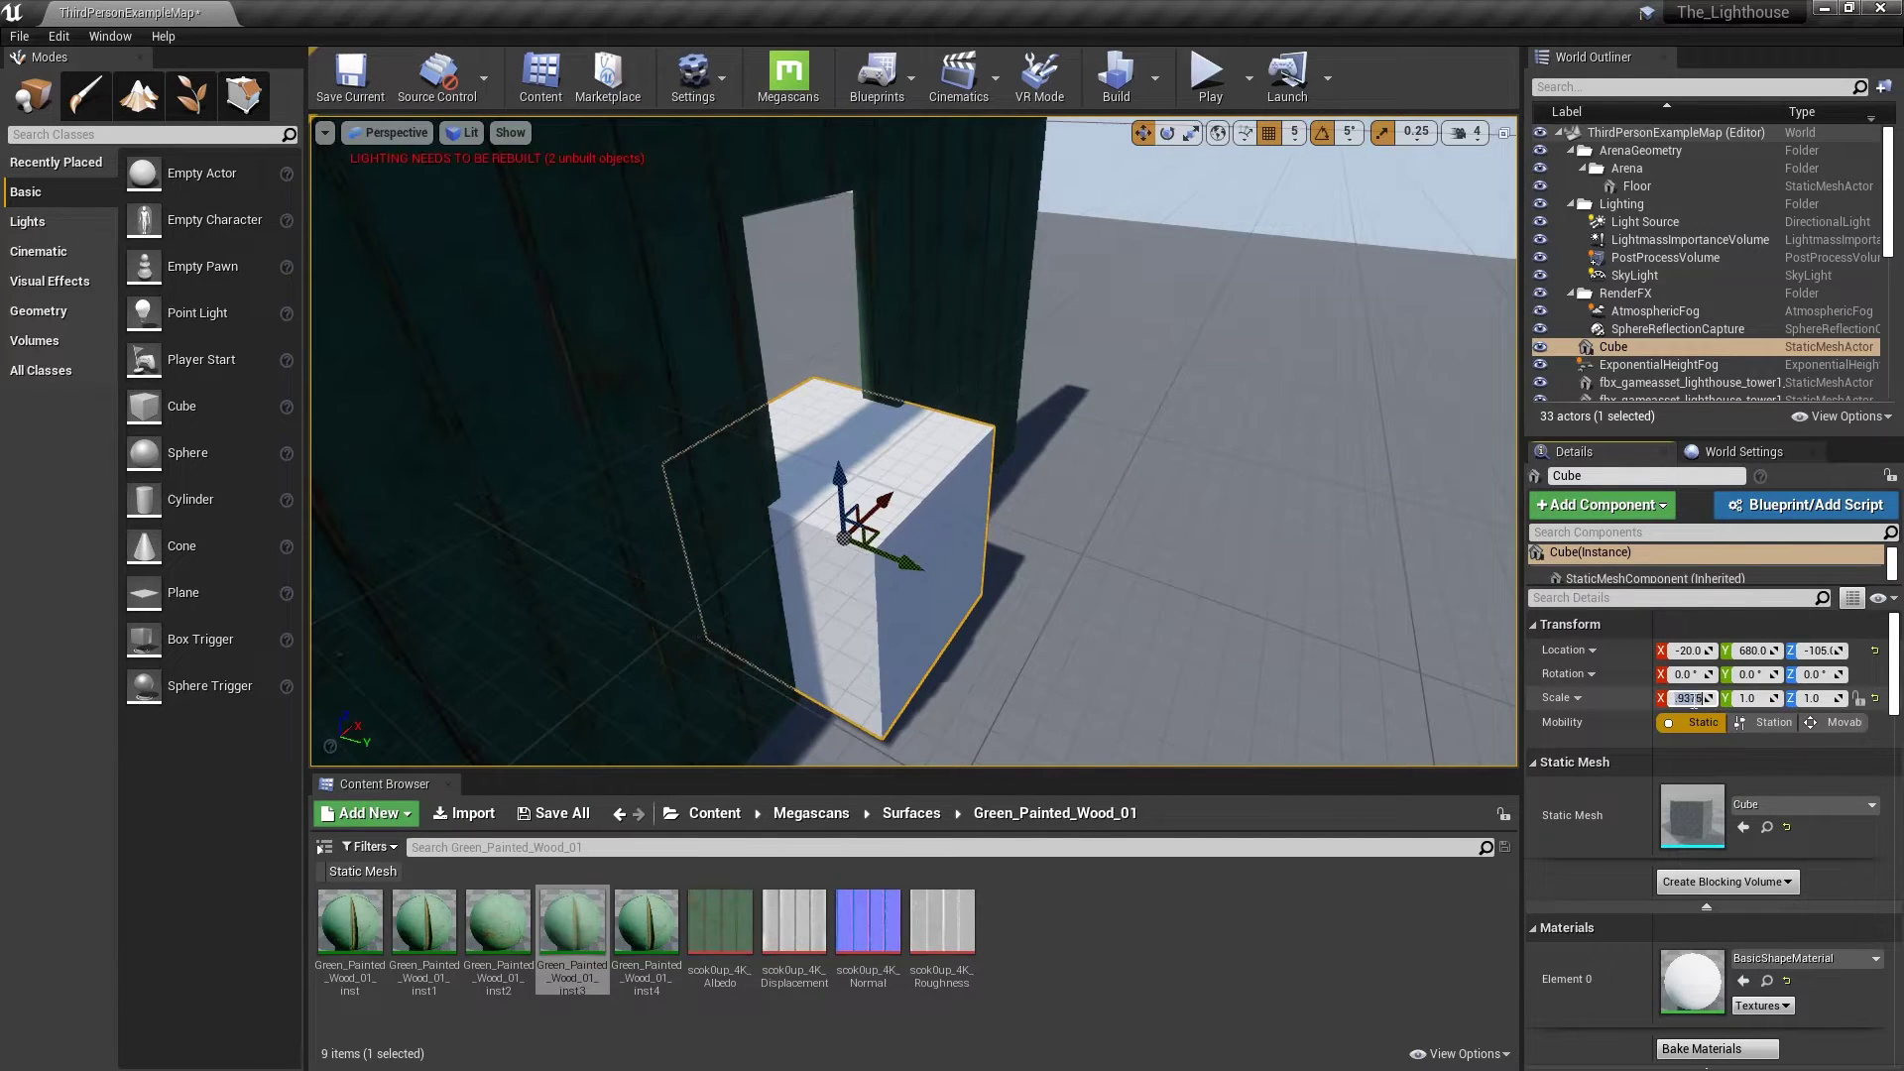
type("1")
key("Tab")
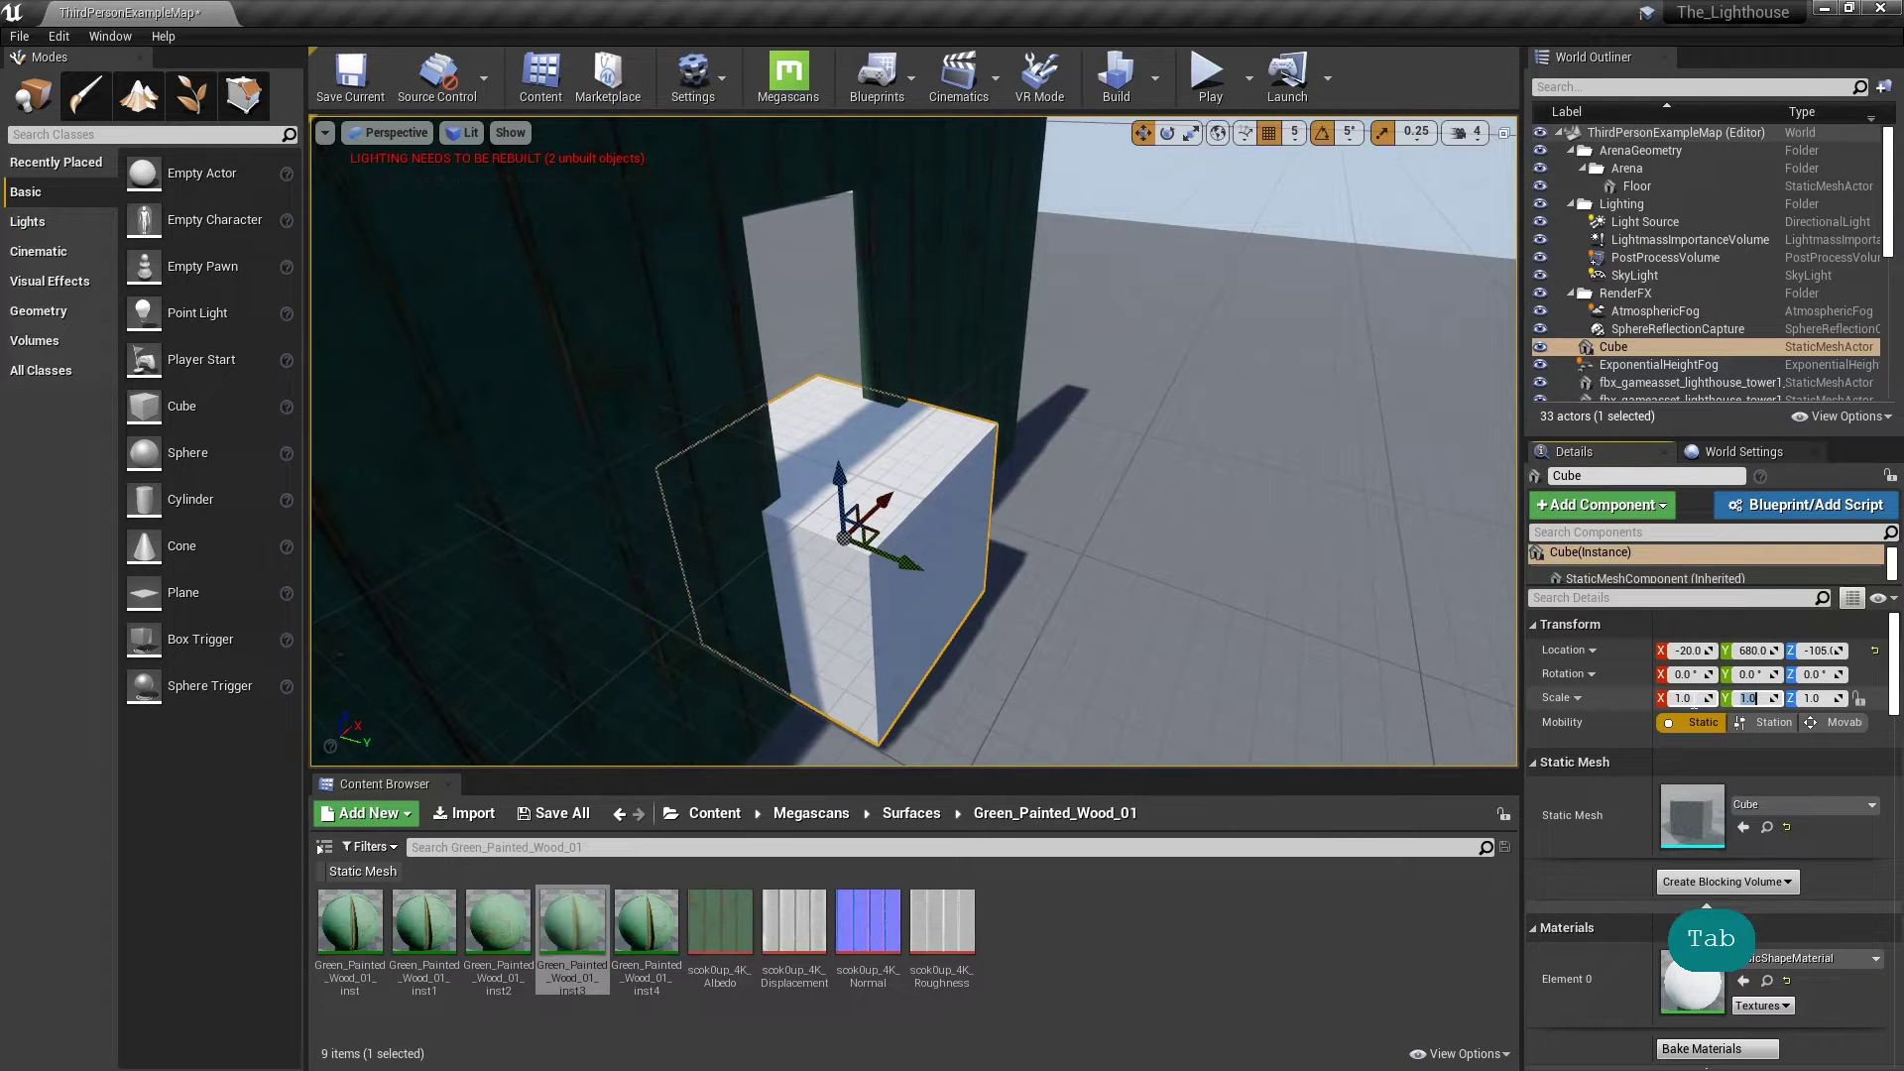
type("0.2")
key("Tab")
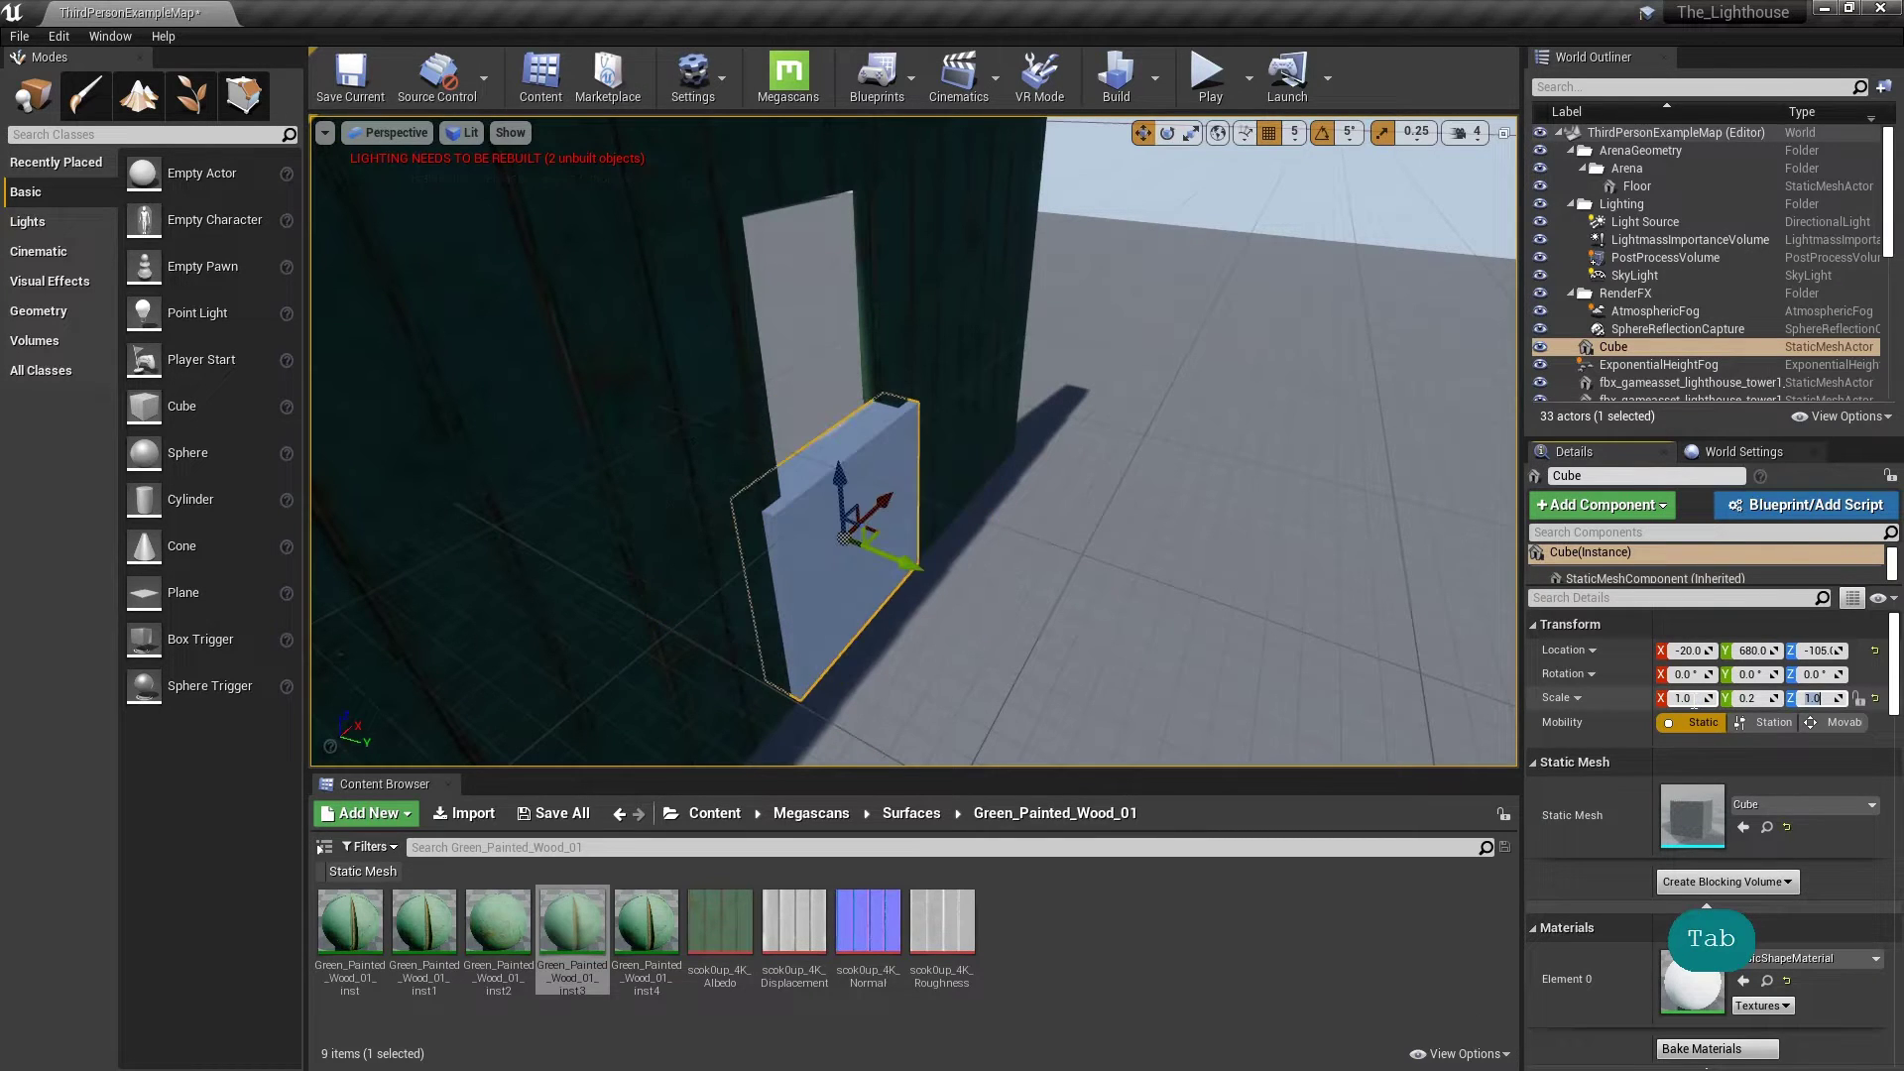
type("0.2")
key("Tab")
Step: Move the sill cube along the Y axis to 675 to align it with the wall's thickness
key("d")
right_click_drag(939, 510, 981, 513)
key("q")
key("d")
key("e")
key("w")
key("d")
key("d")
key("a")
key("a")
key("w")
key("e")
key("d")
left_click_drag(965, 577, 980, 576)
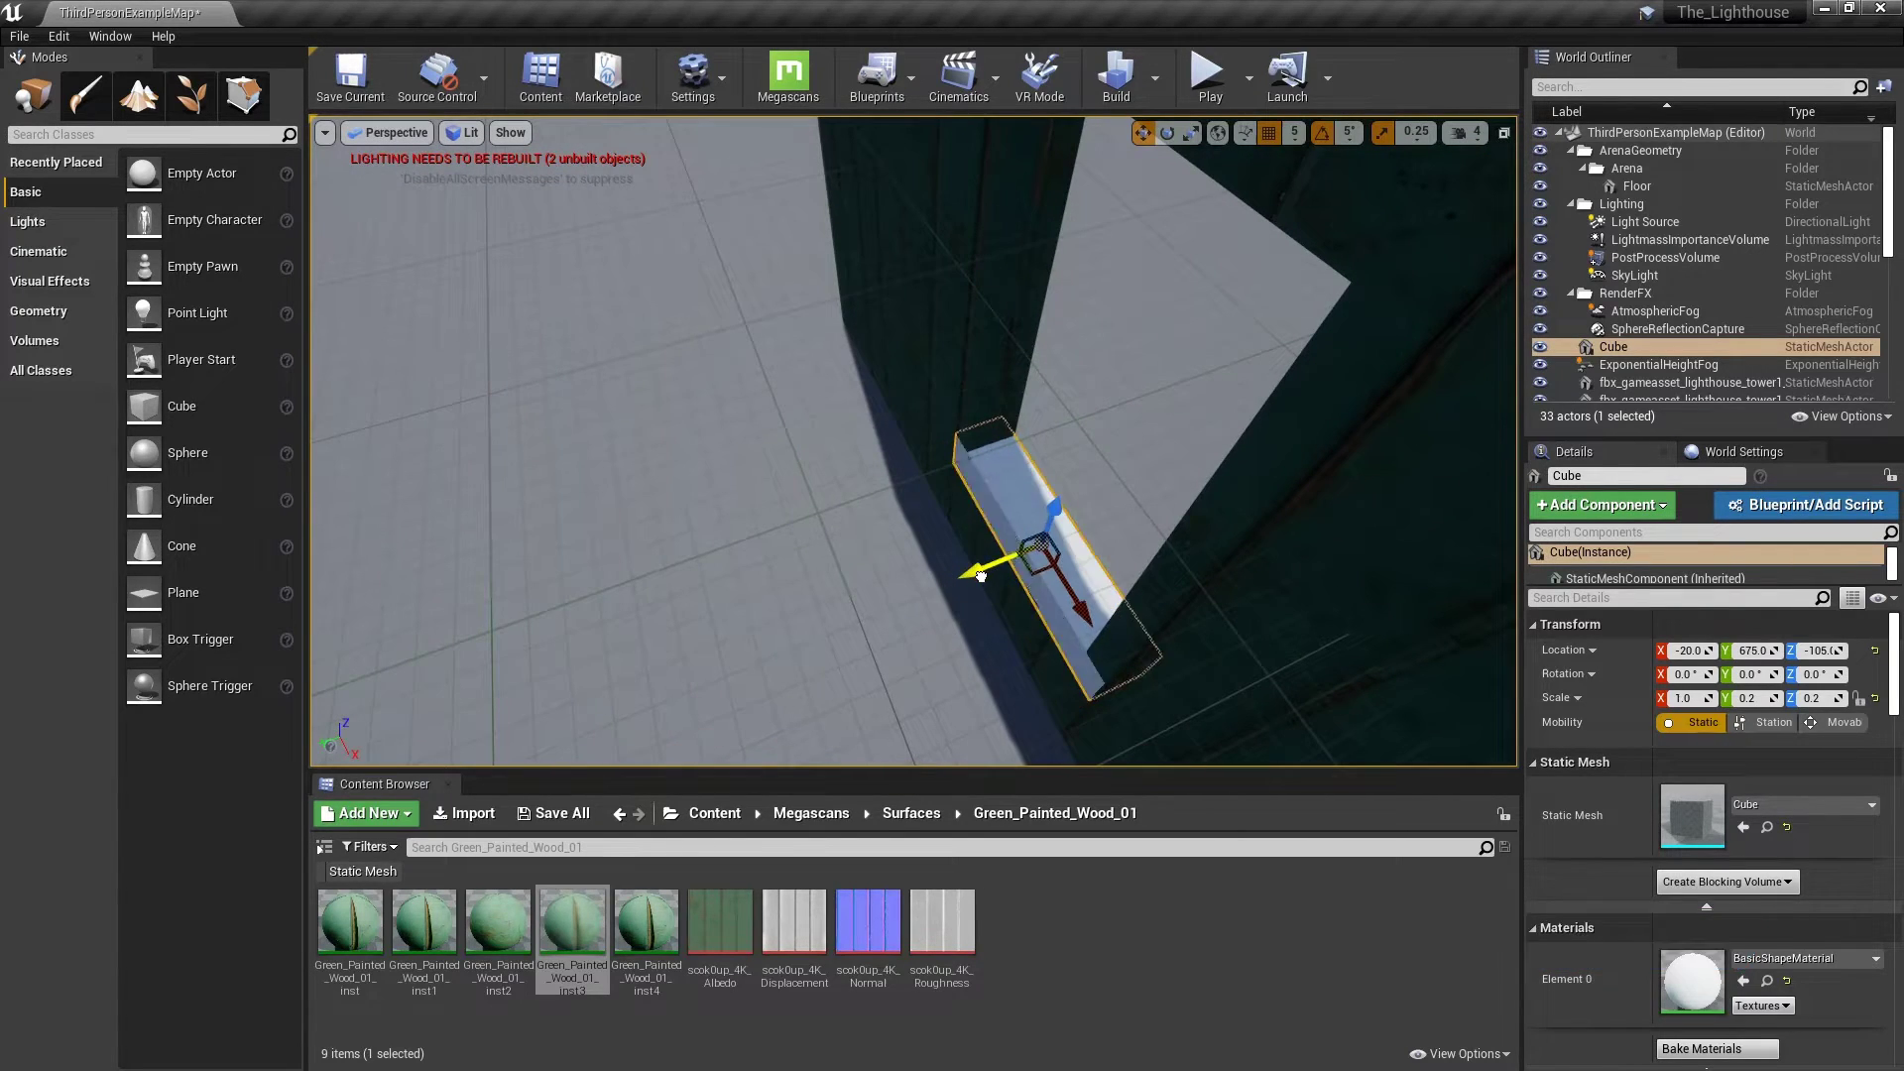
Step: Set the sill cube's Y and Z scale to 0.25
key("d")
right_click_drag(1015, 573, 1015, 573)
key("a")
key("q")
key("a")
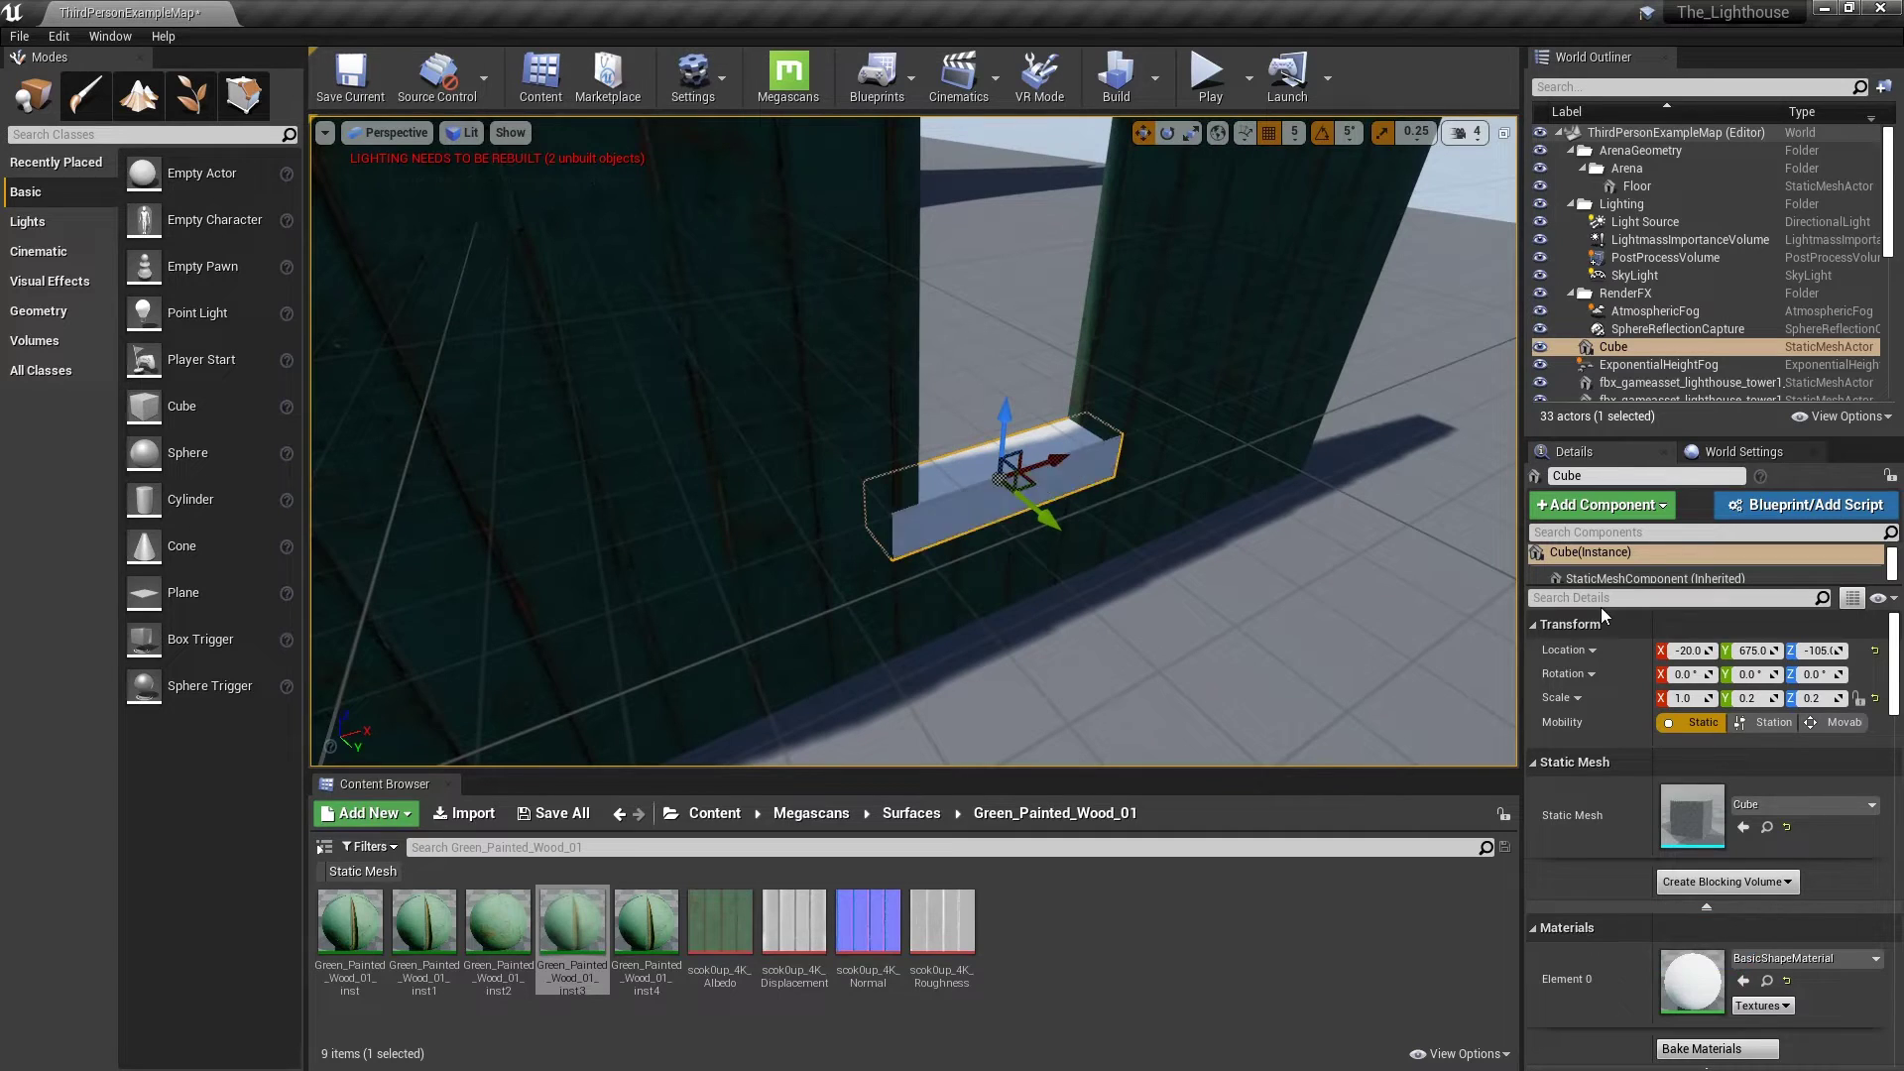
left_click(1749, 698)
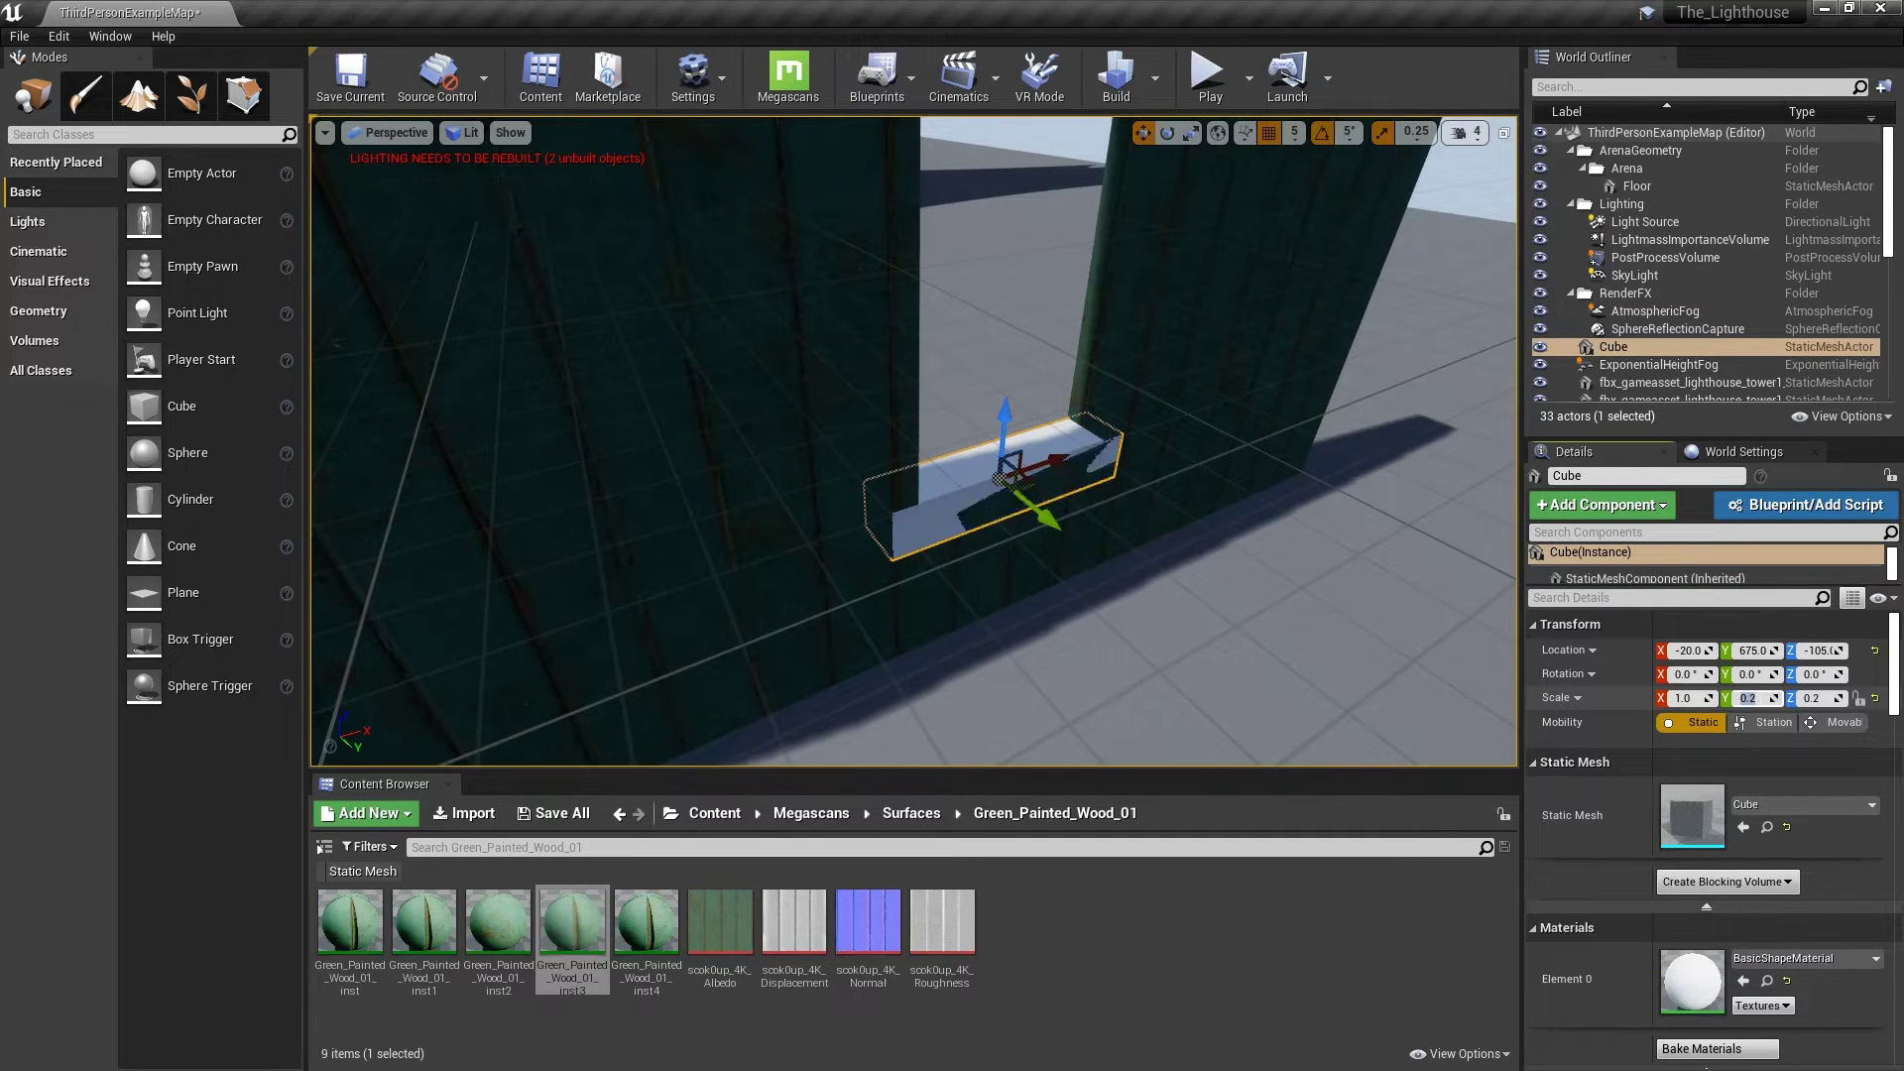
type("0.25")
key("Tab")
type("0.2")
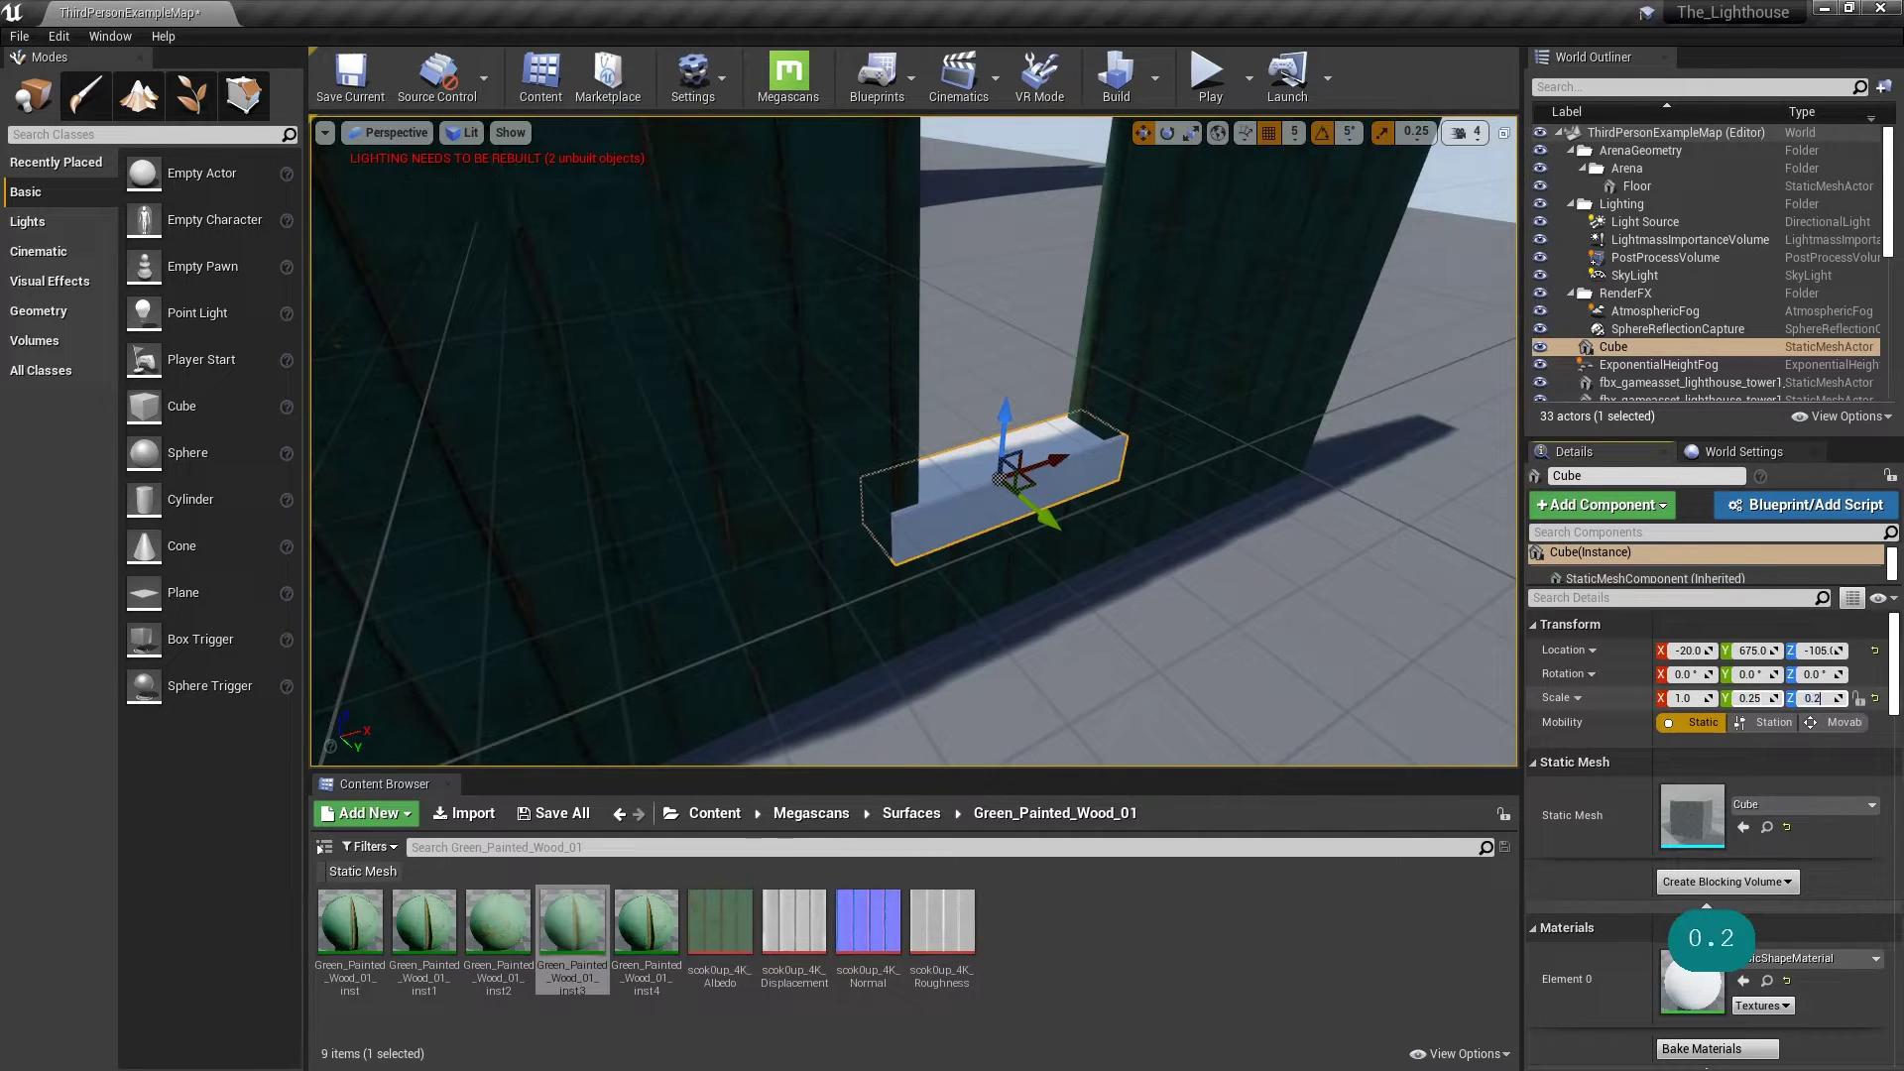
type("5")
key("Tab")
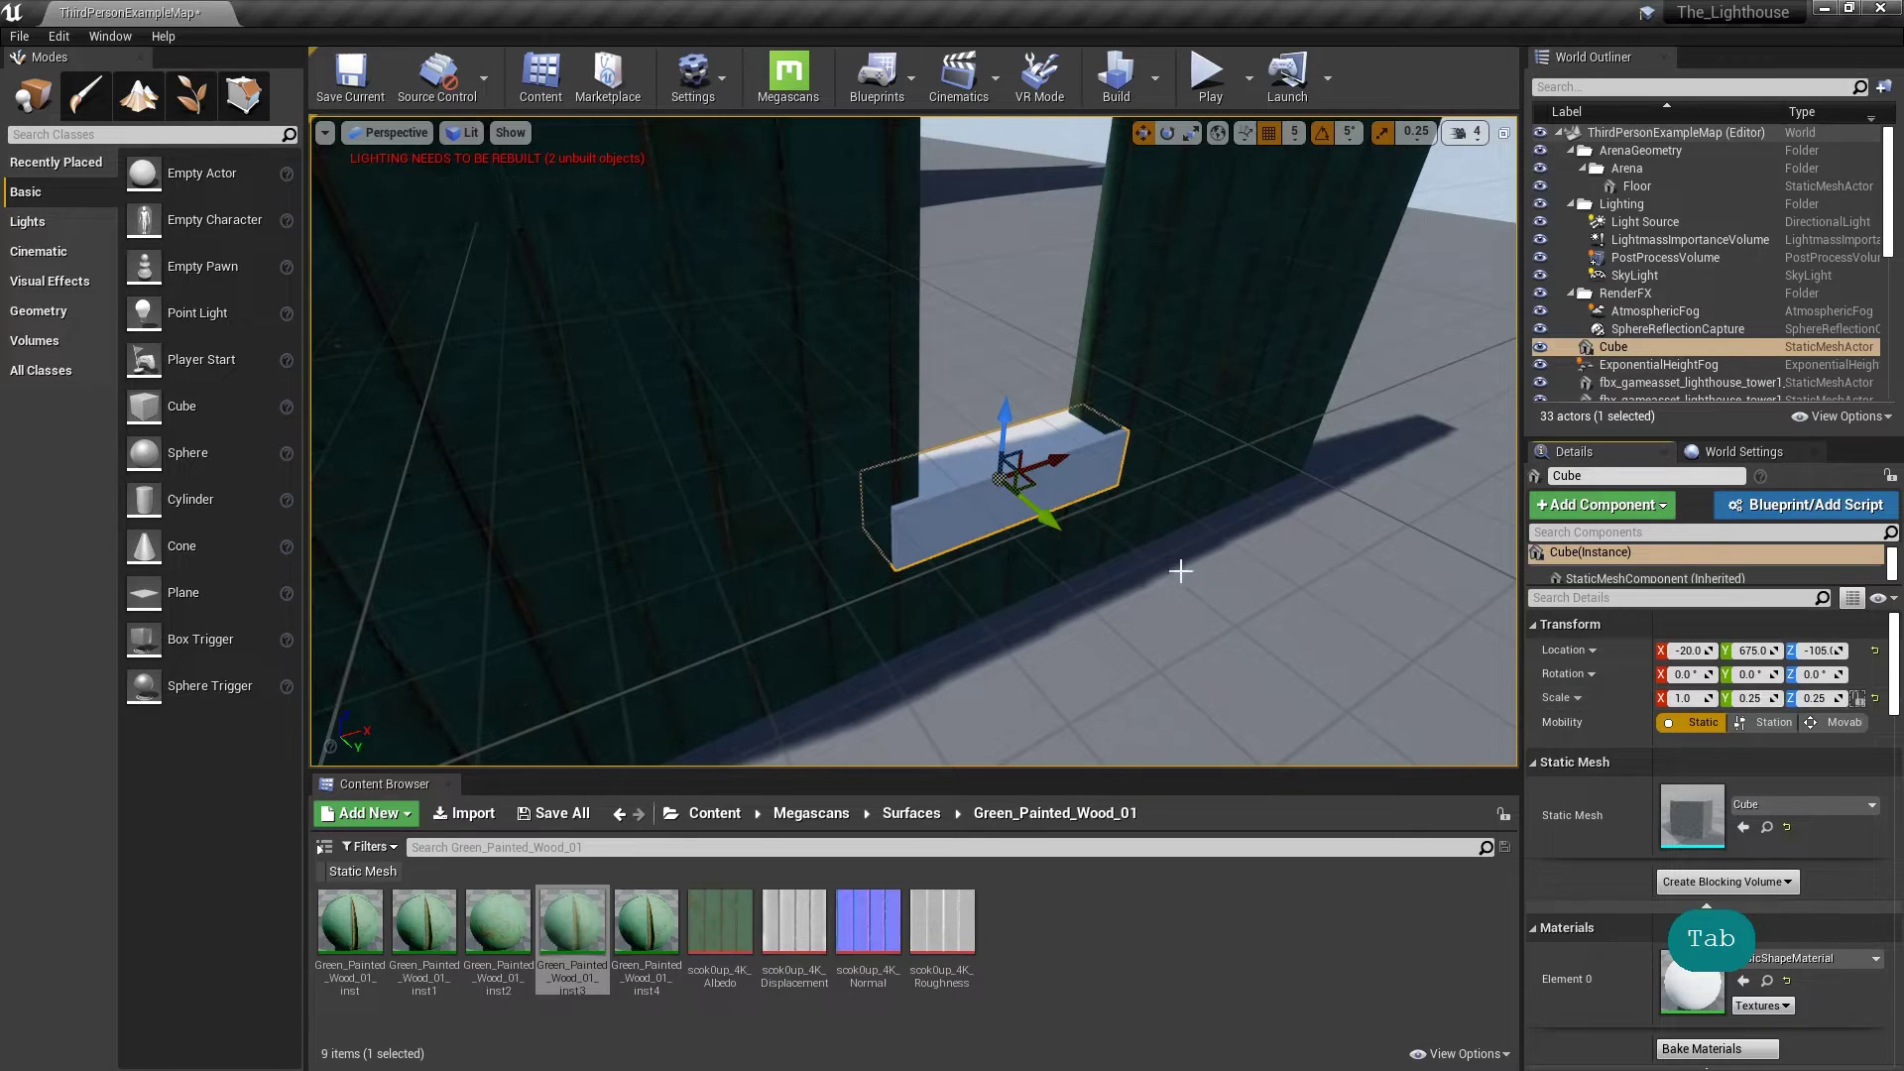
Step: Set the sill cube's Y and Z scale to 0.3
right_click_drag(1180, 571, 1249, 575)
key("d")
key("d")
key("a")
key("a")
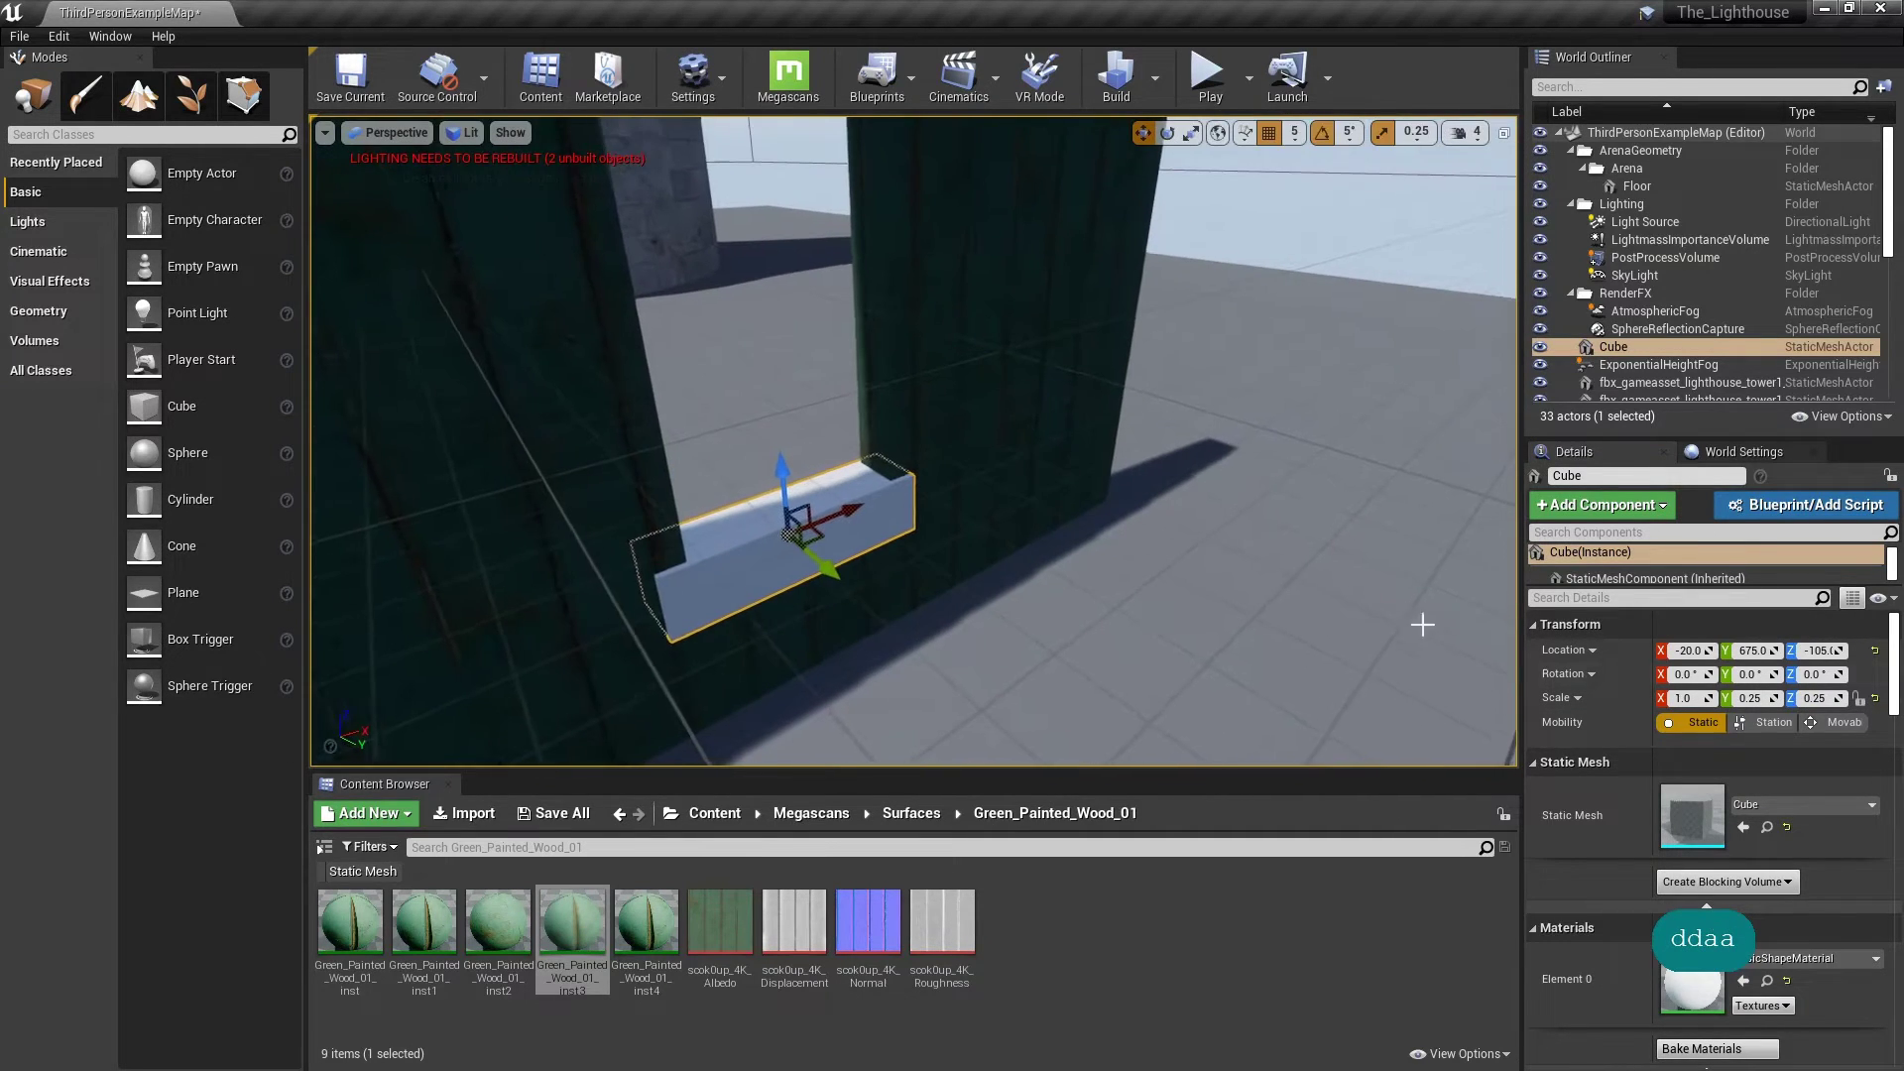
left_click(1752, 698)
type("0.3")
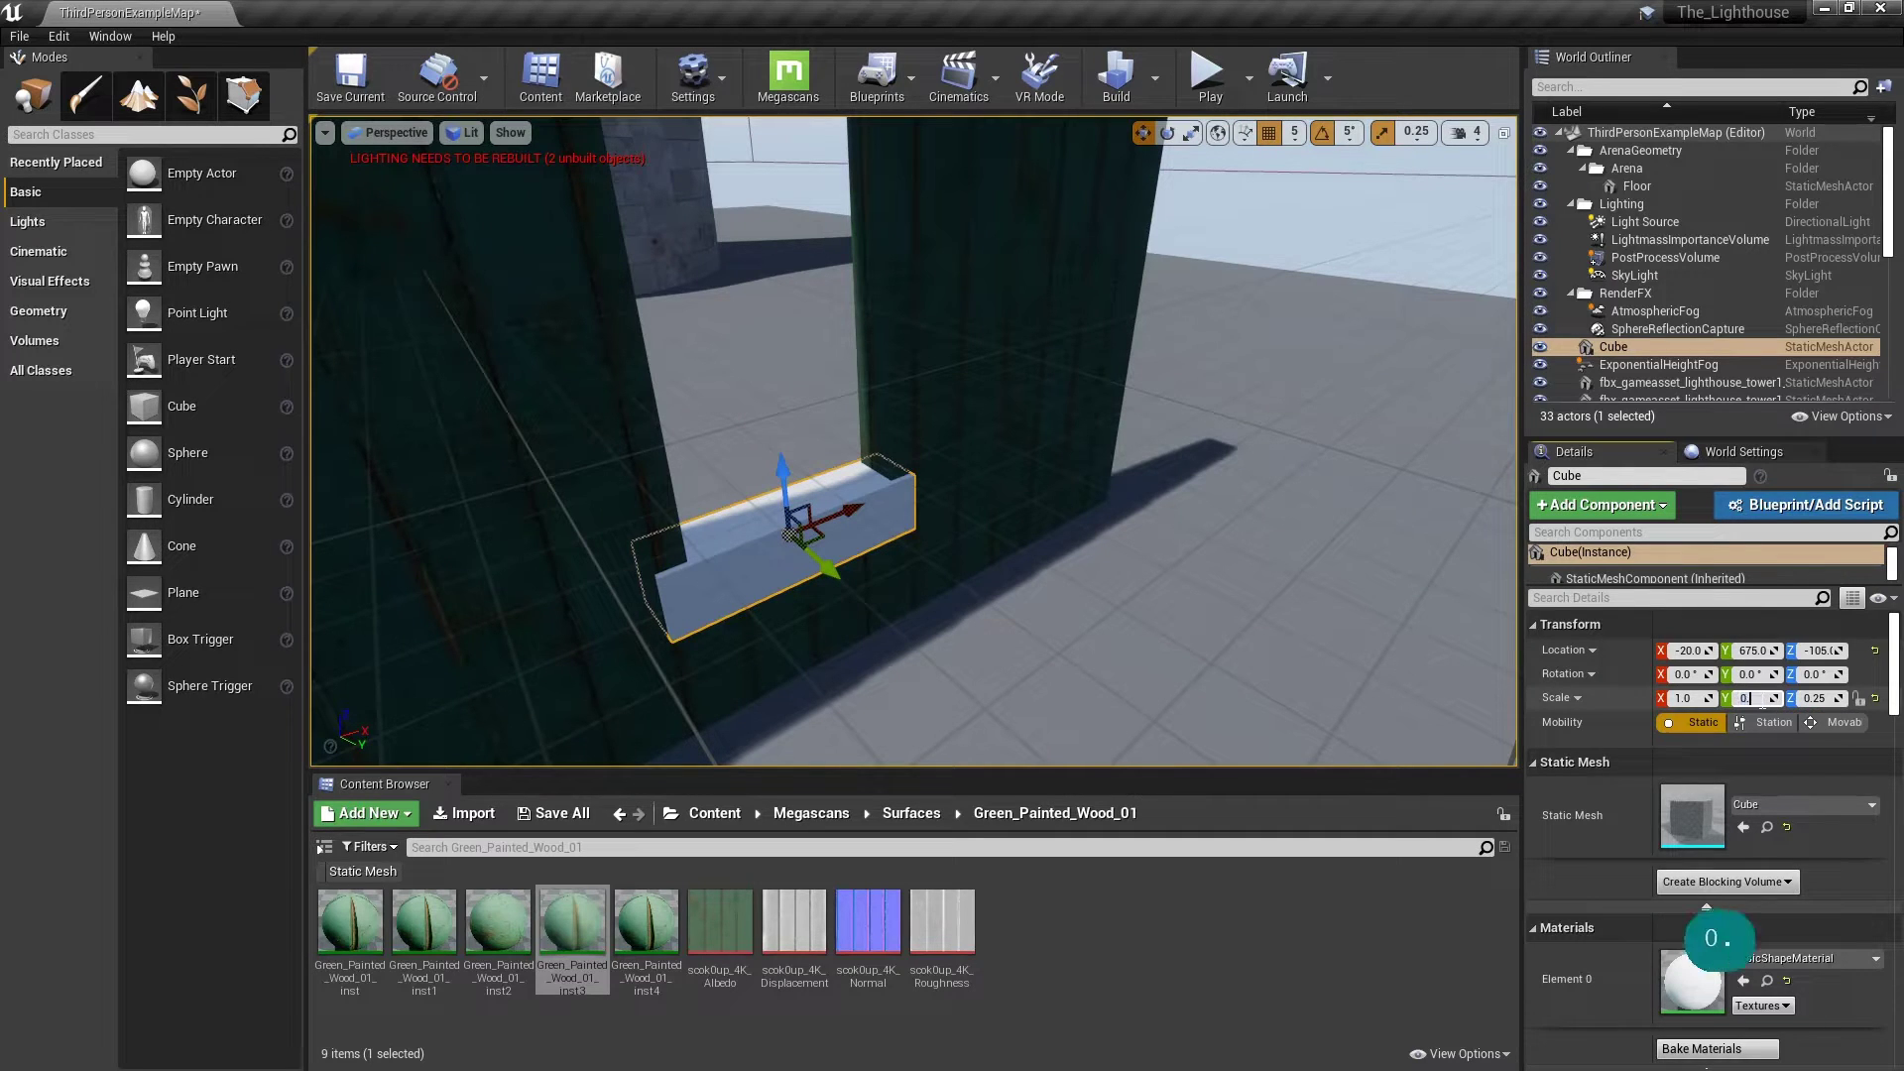
key("Tab")
type("0.3")
key("Tab")
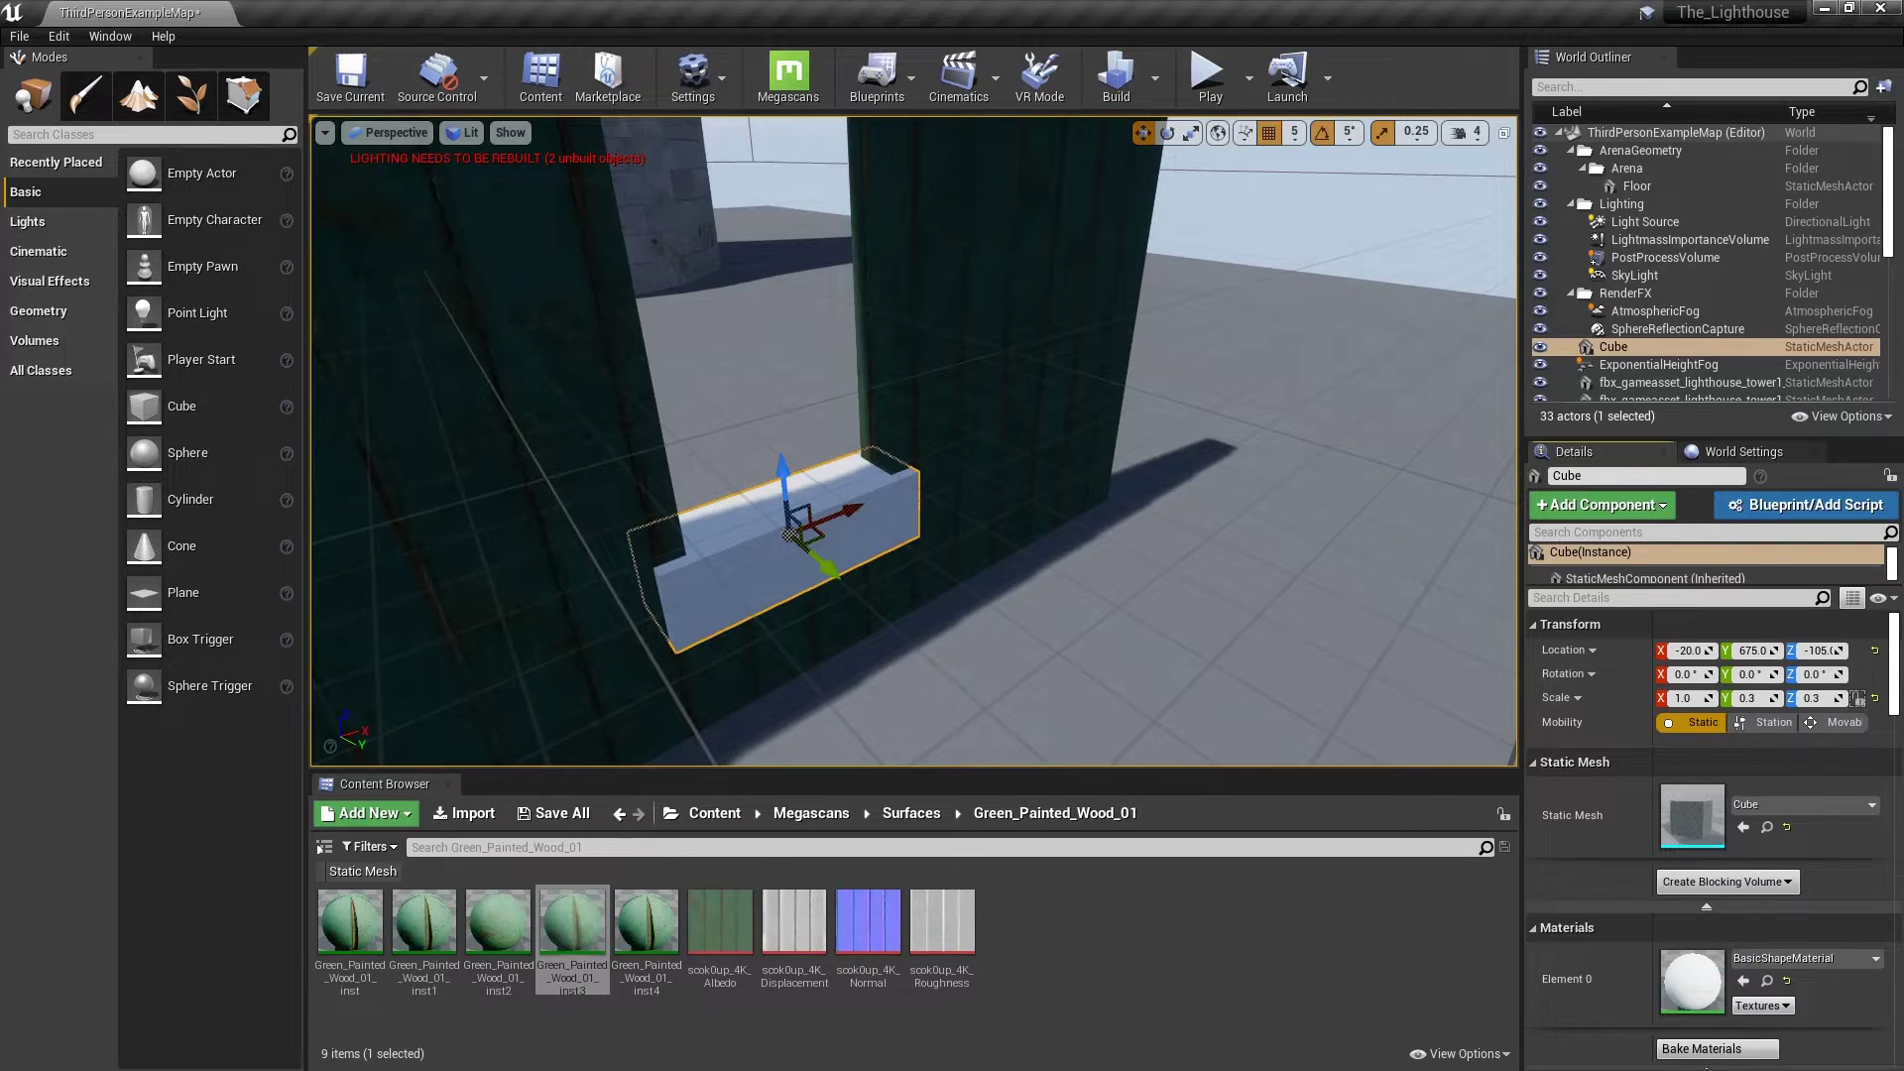
Step: Duplicate the sill cube upward along Z to 50 to form a lintel above the window opening
key("s")
mouse_move(895, 542)
right_mouse_down()
mouse_move(894, 516)
mouse_move(894, 541)
right_mouse_up()
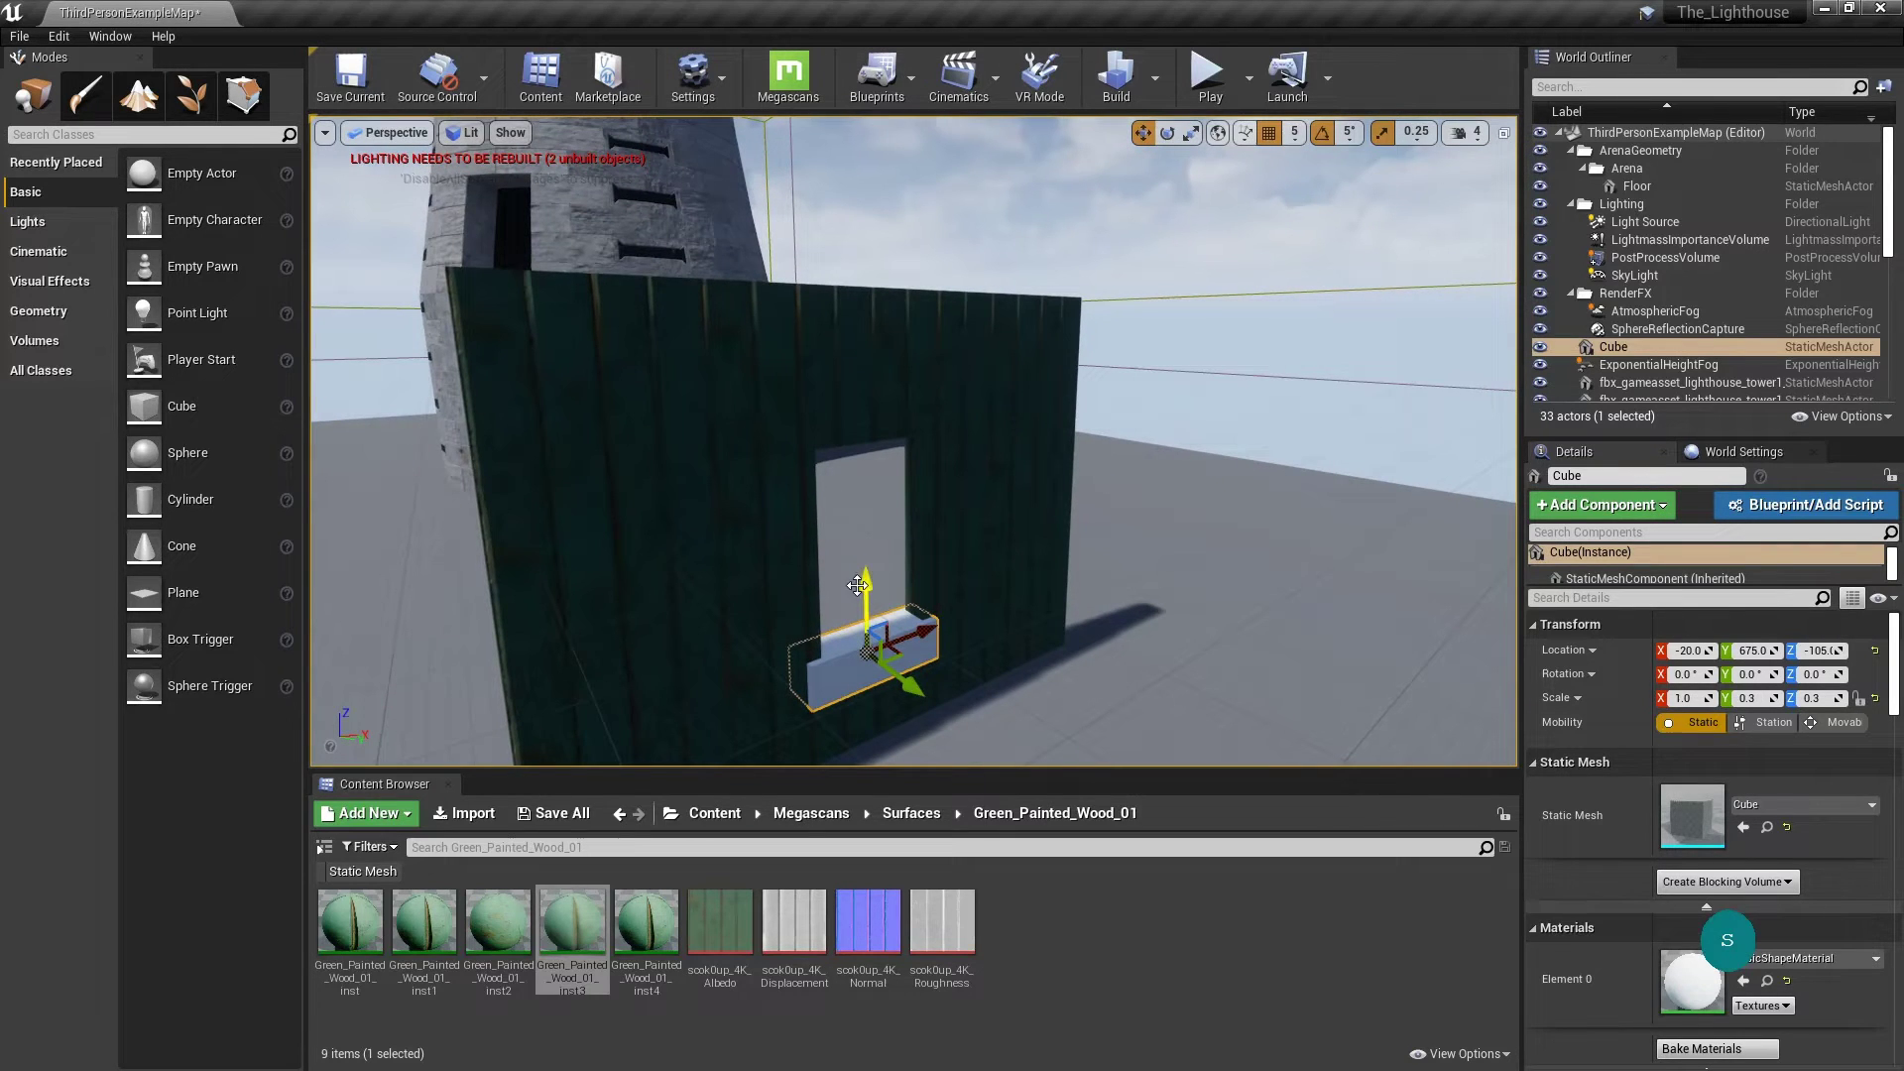
left_click_drag(857, 585, 874, 363, "alt")
key("d")
right_click_drag(892, 382, 778, 342)
key("q")
key("w")
key("d")
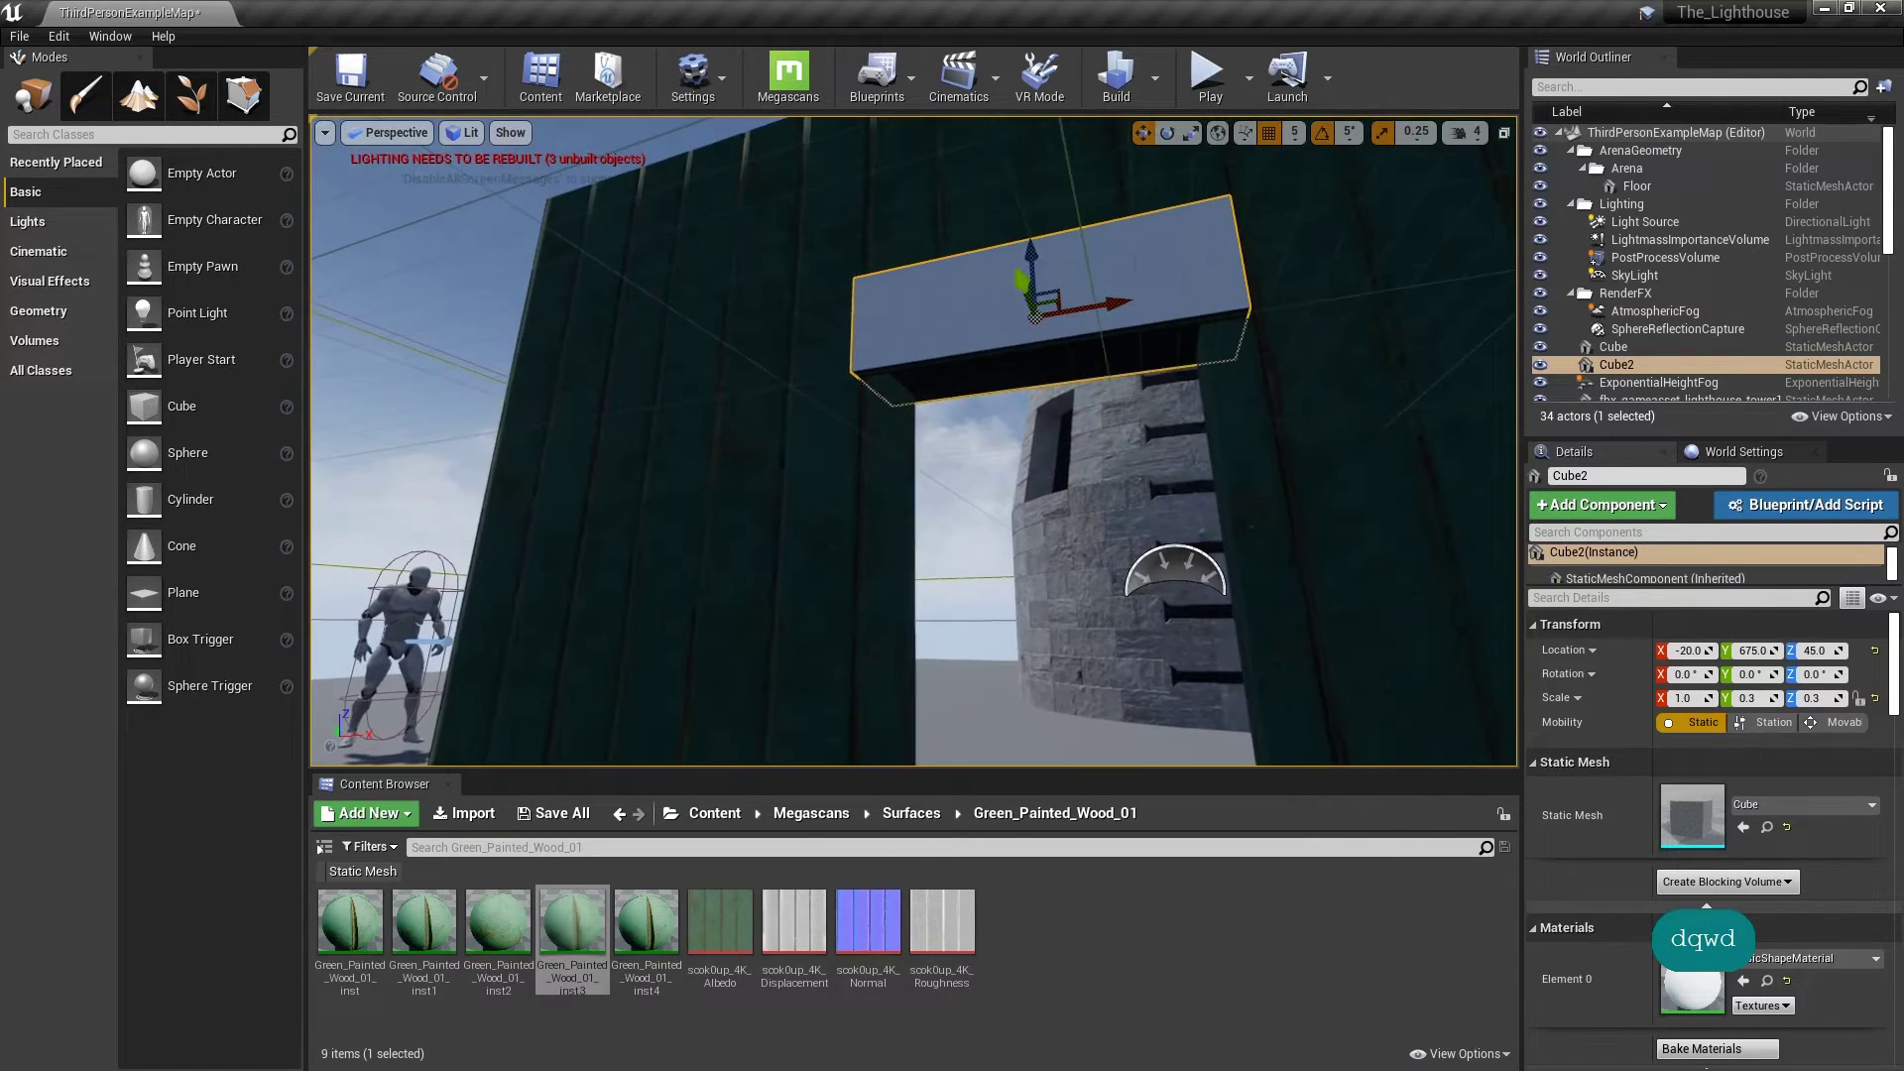
right_click_drag(1064, 430, 1065, 430)
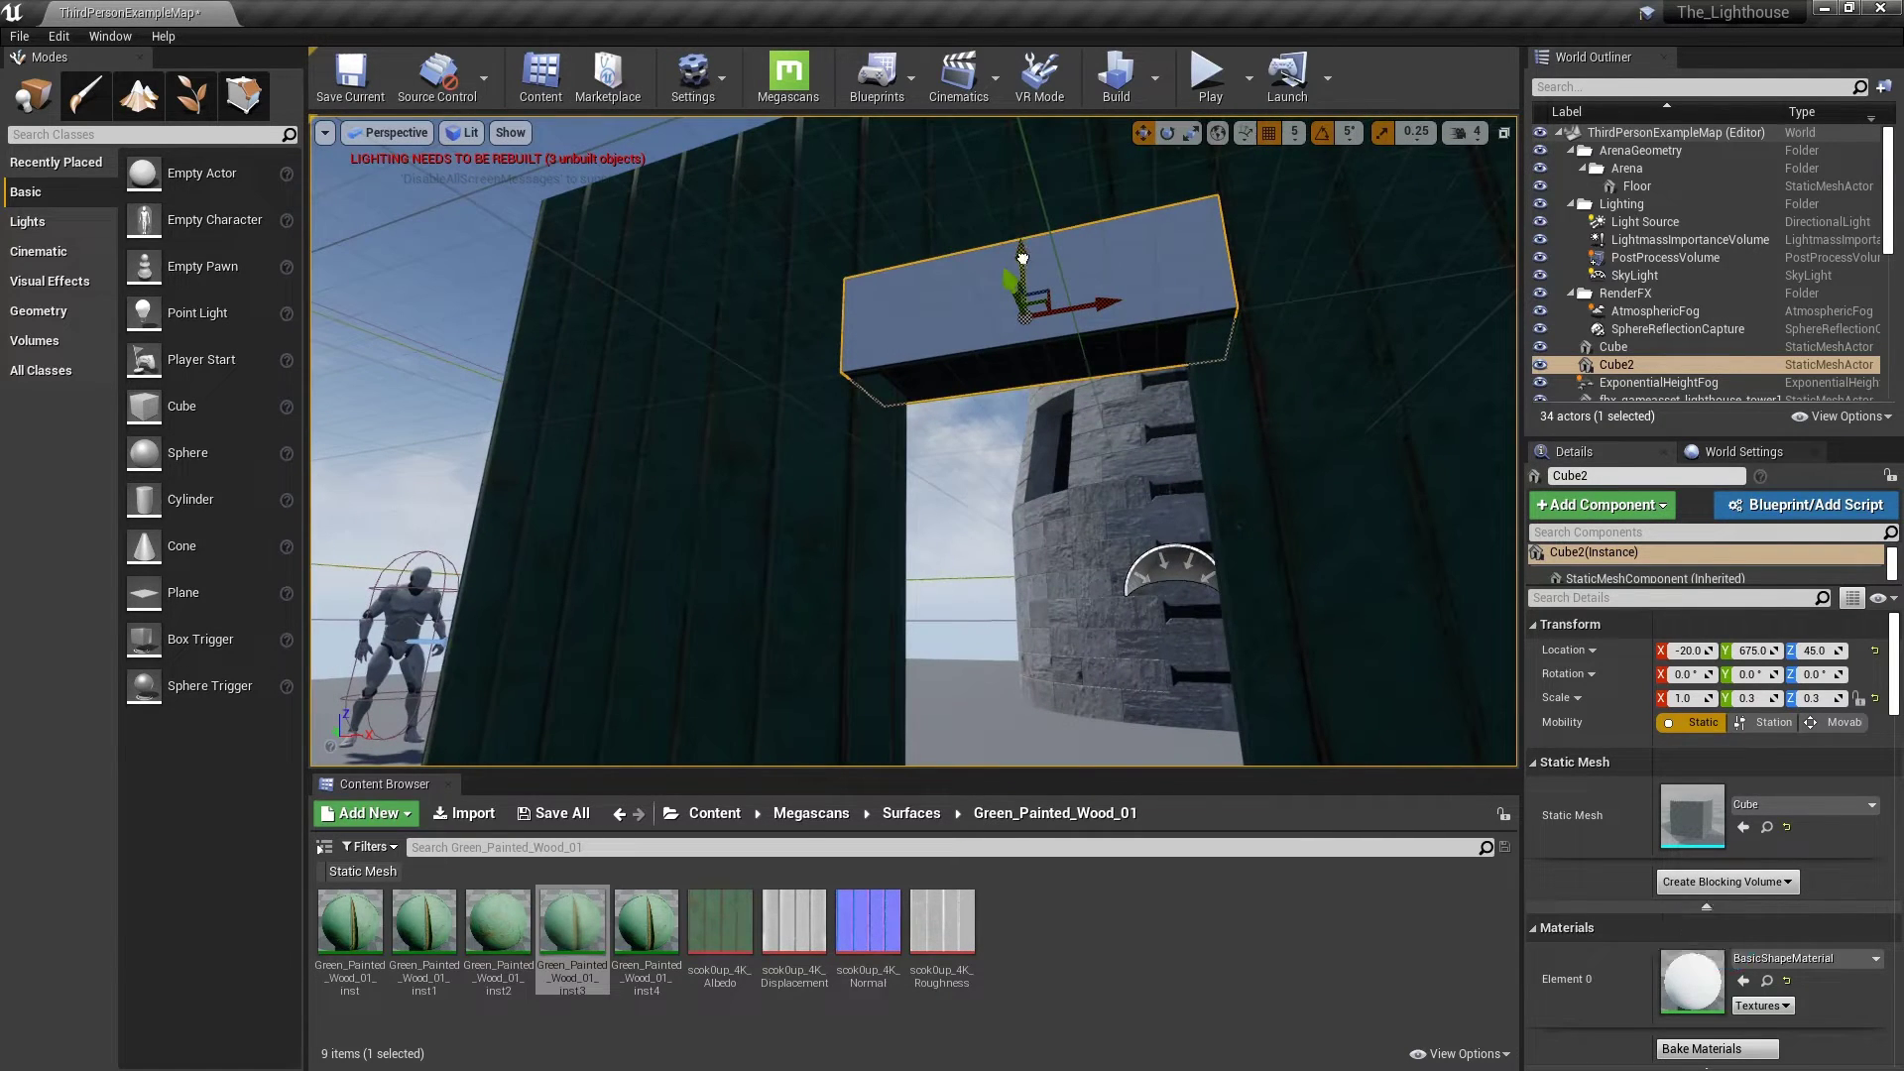
mouse_move(1018, 264)
left_mouse_down()
mouse_move(1030, 186)
mouse_move(1018, 245)
left_mouse_up()
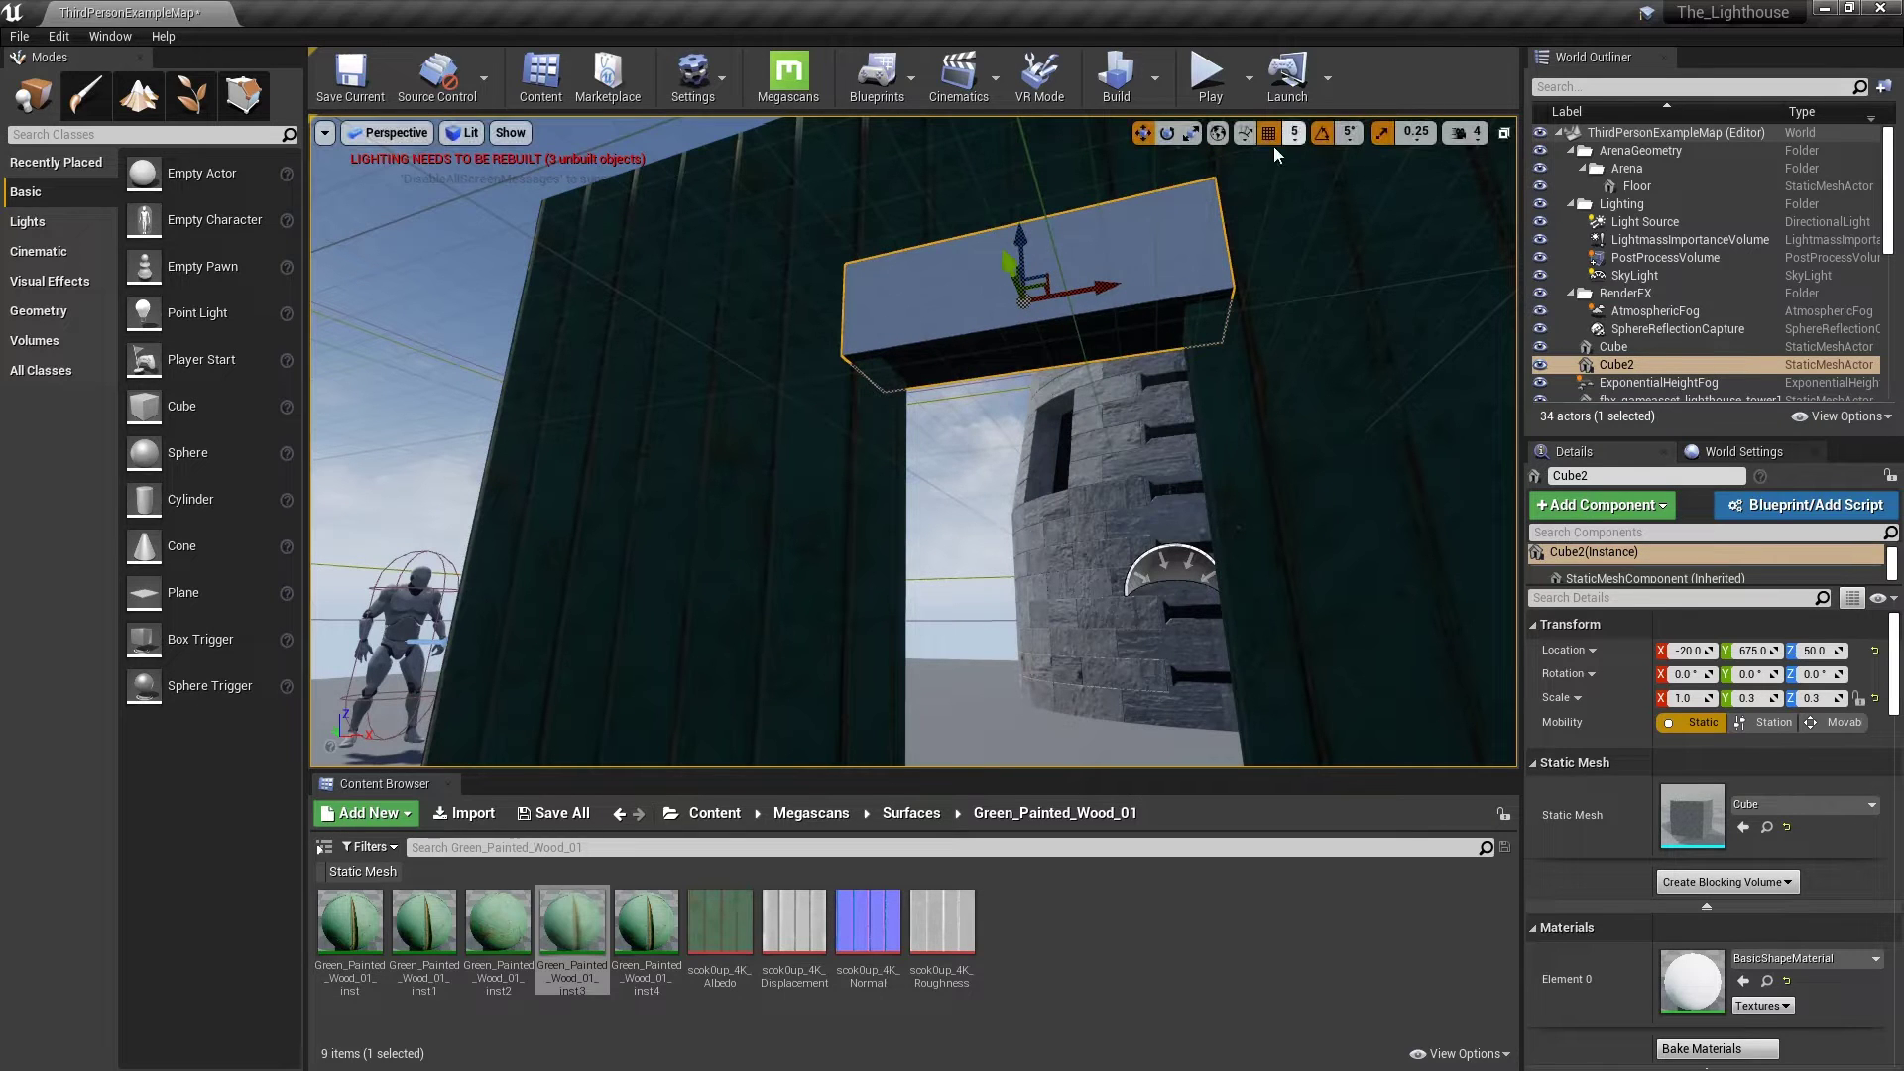
Step: Create a copy of the lintel cube rotated -90° so it stands upright in the wall plane
right_click_drag(1170, 298, 1111, 436)
key("a")
key("d")
key("d")
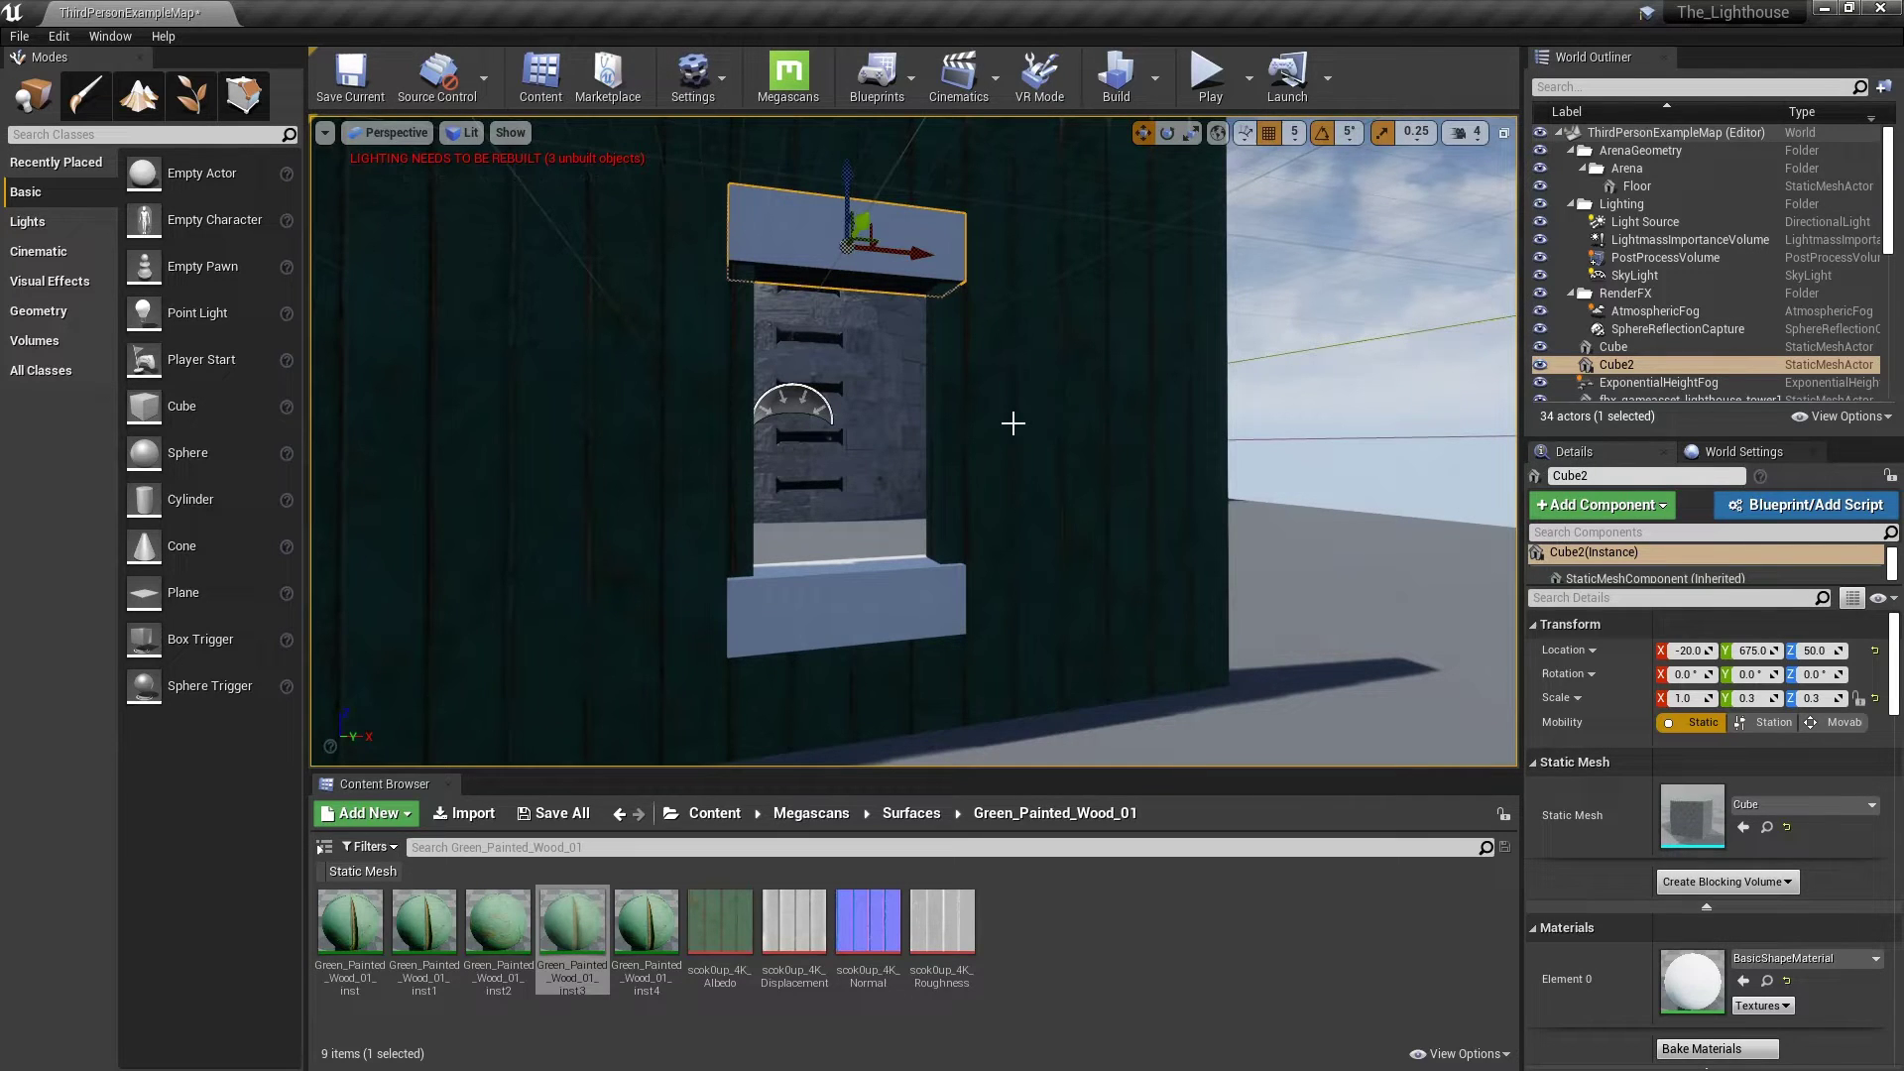
mouse_move(896, 451)
right_mouse_down()
mouse_move(749, 485)
mouse_move(793, 511)
mouse_move(912, 468)
right_mouse_up()
key("d")
key("e")
key("w")
key("s")
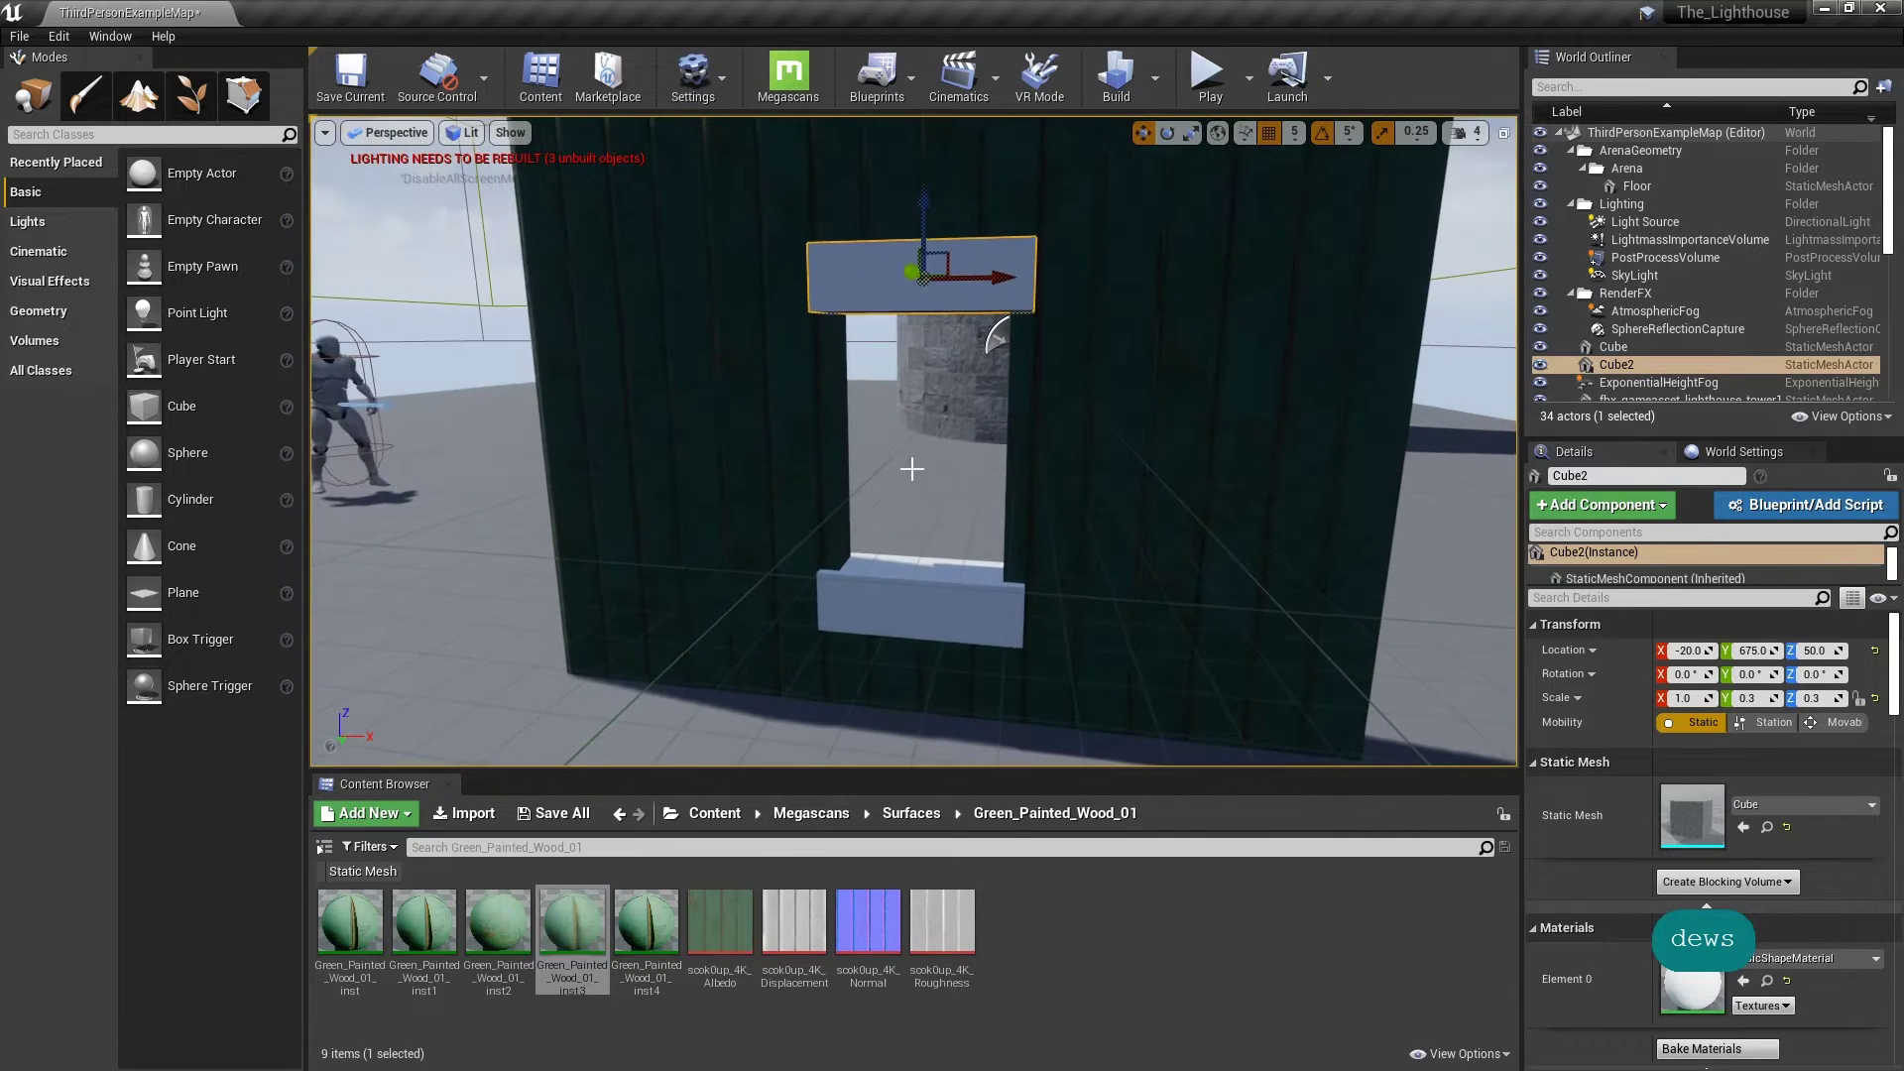
key("e")
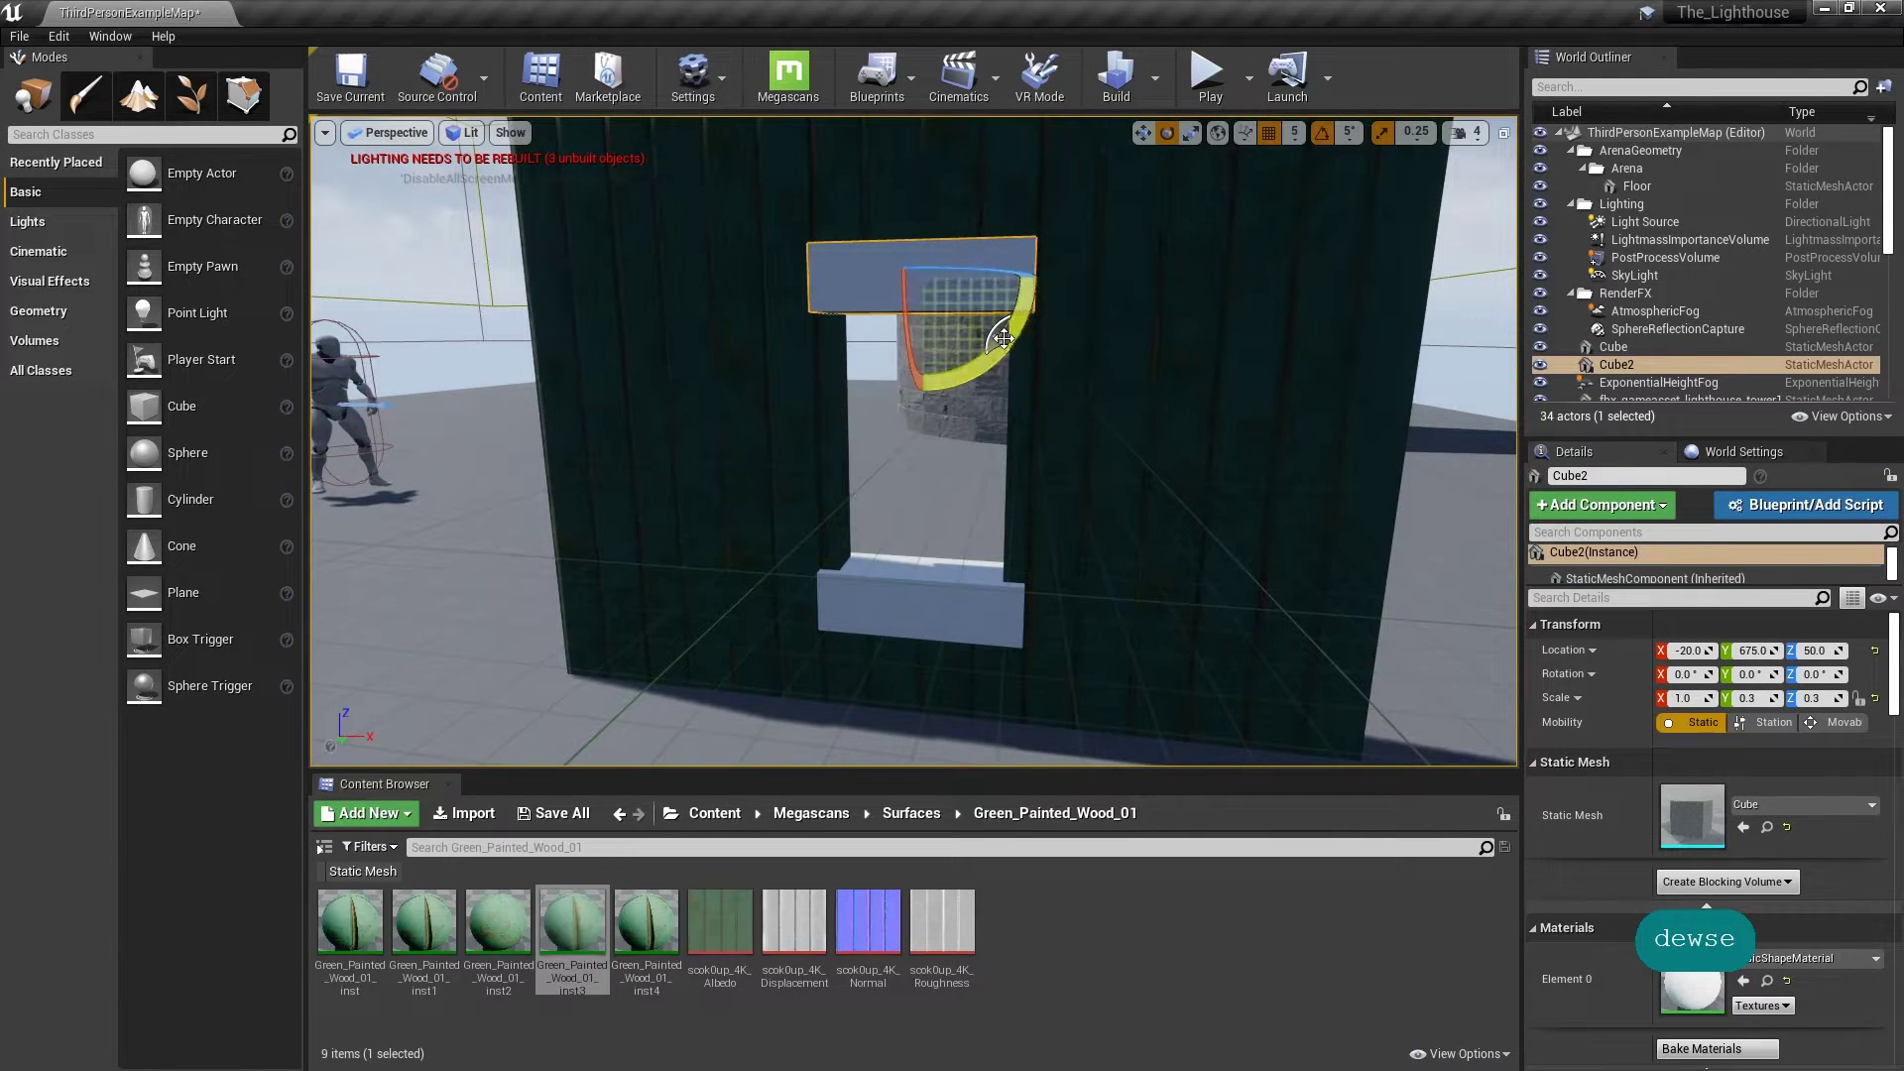
left_click_drag(1003, 338, 997, 336, "alt")
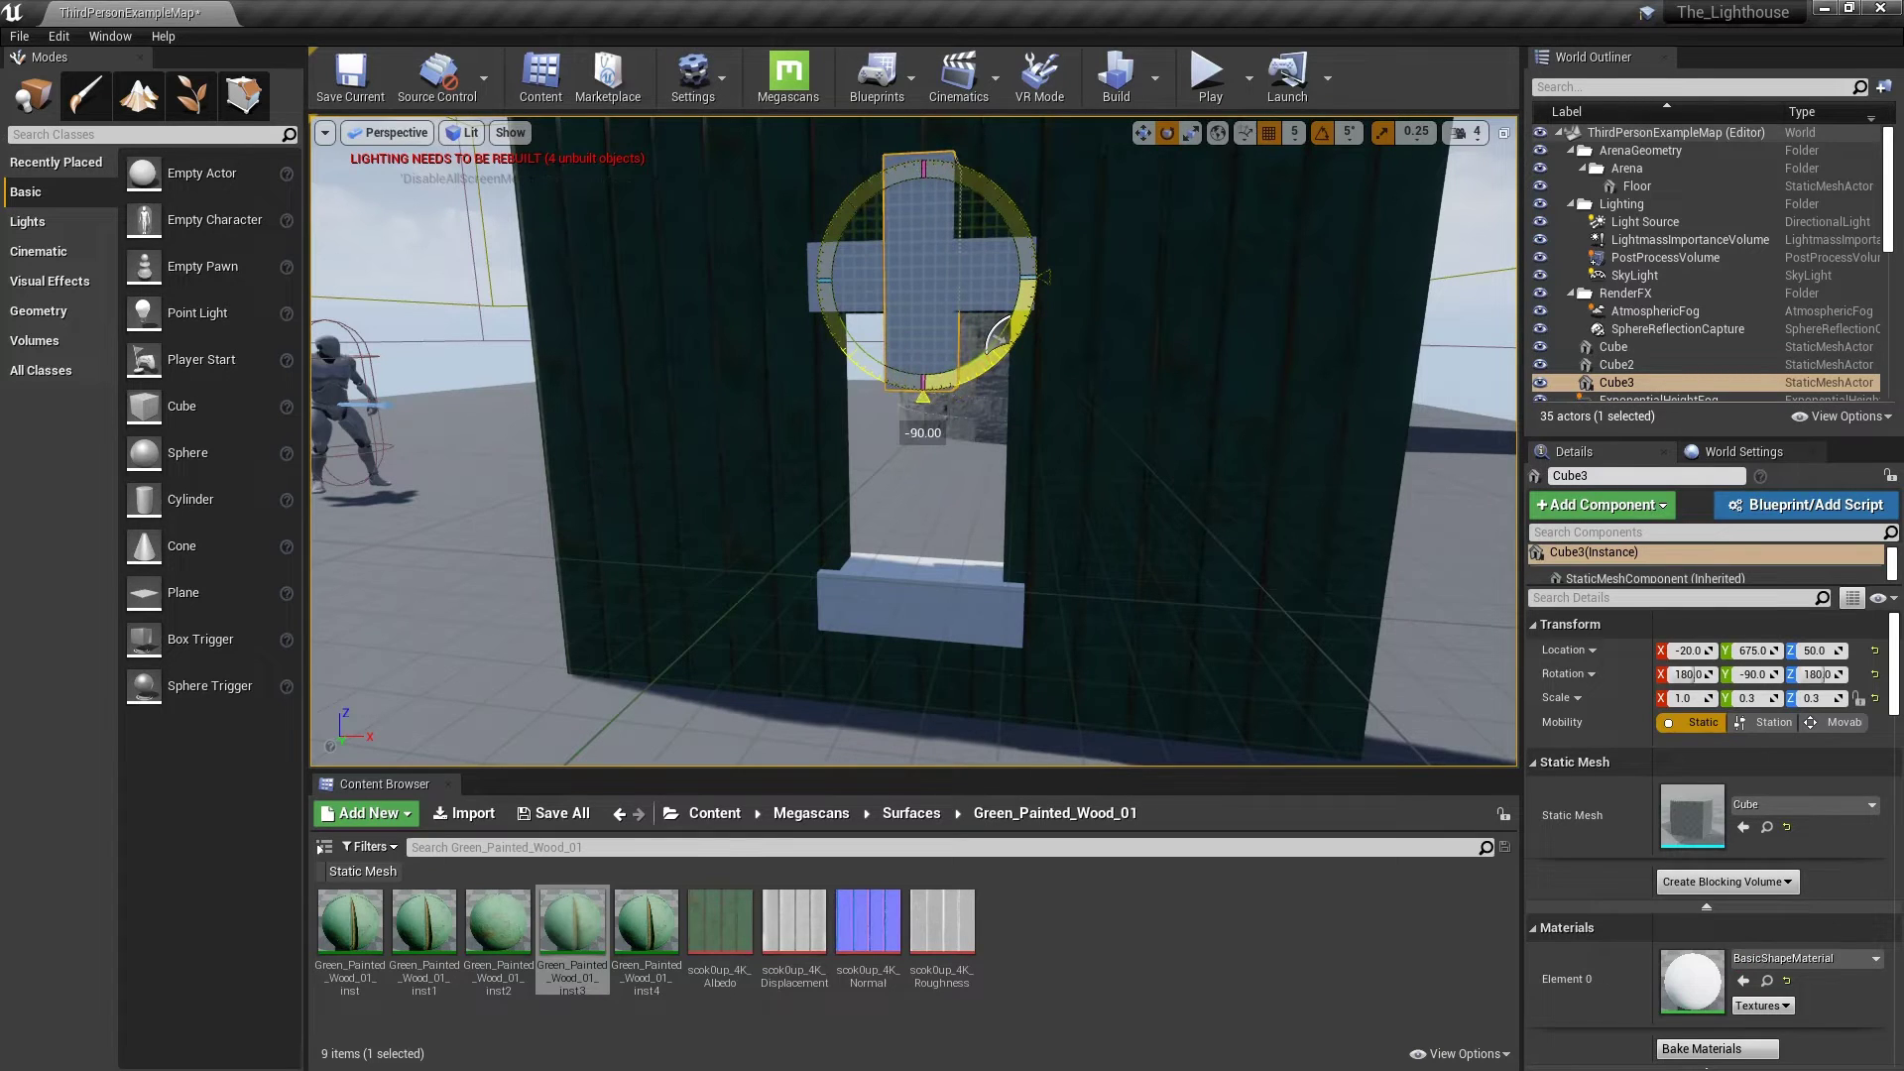
Step: Move the upright cube to X -50 and Z -25, at the left side of the window opening
key("space")
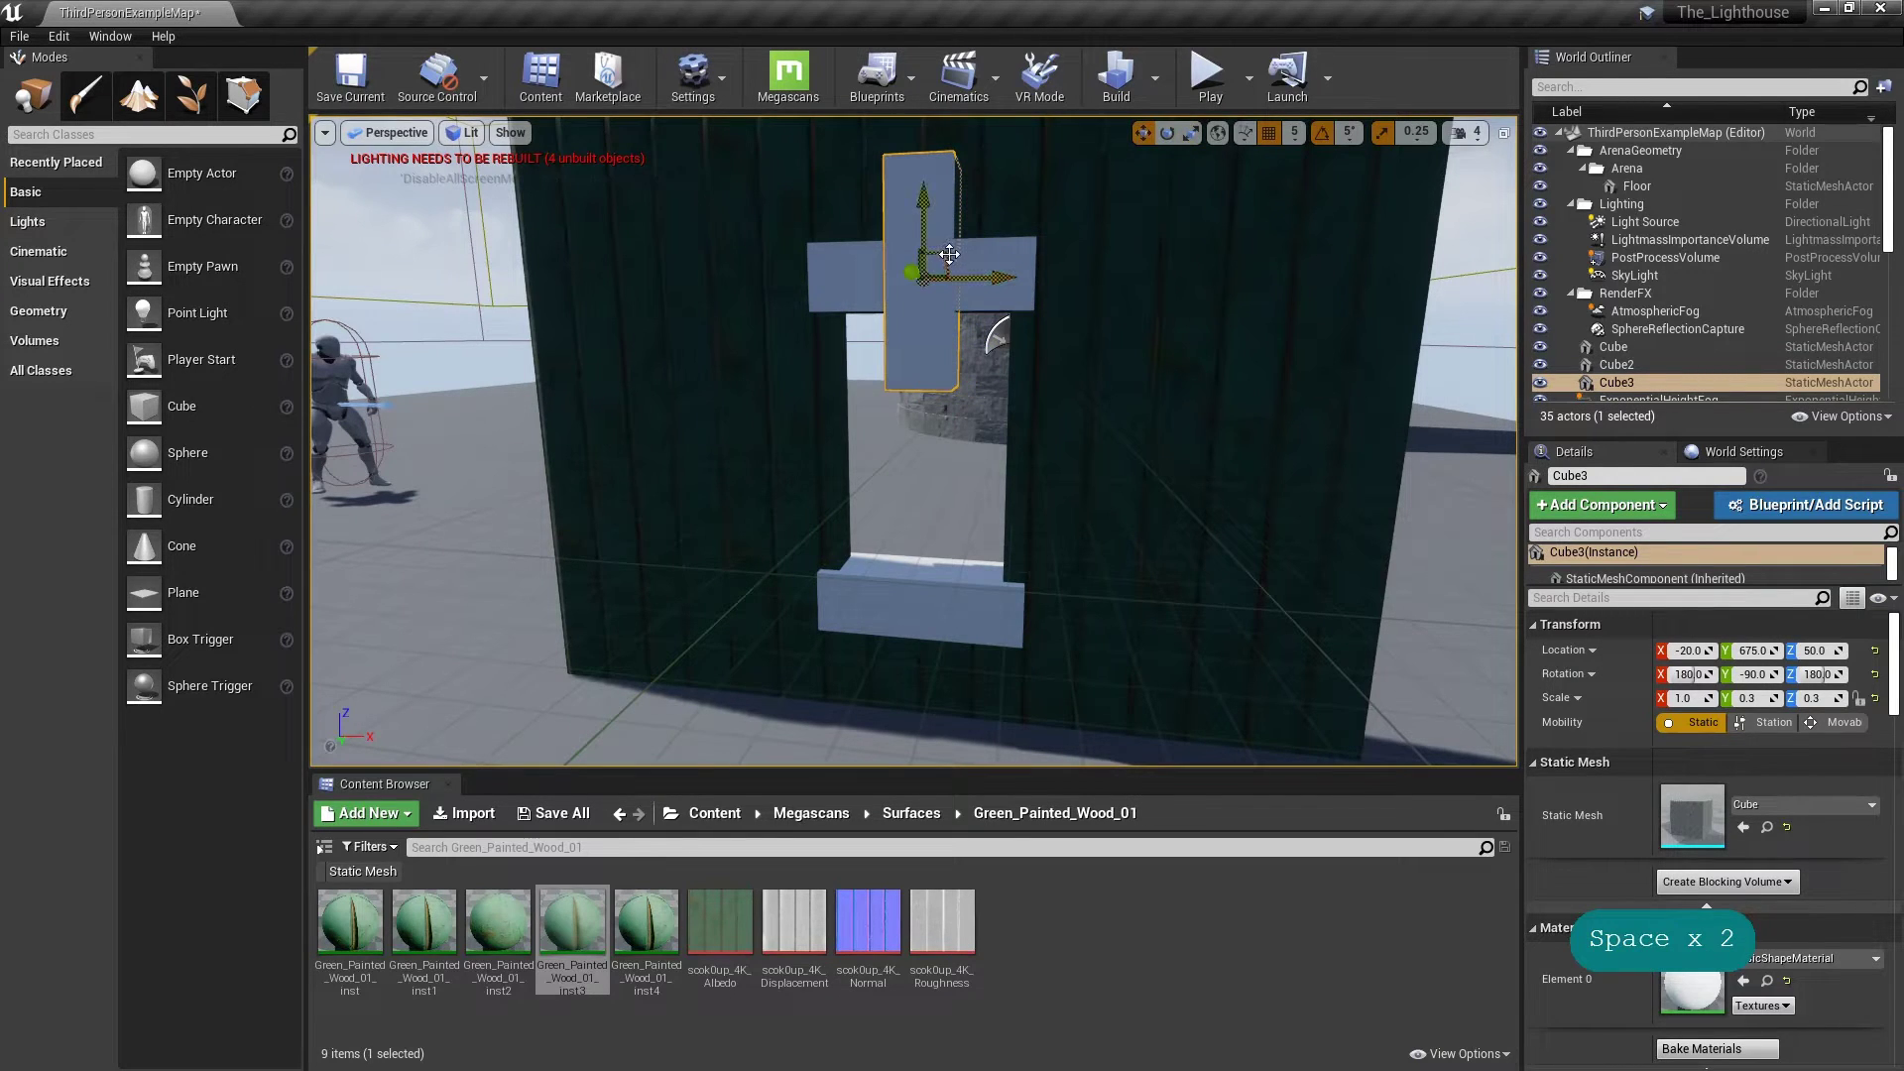
left_click_drag(949, 253, 889, 423)
key("a")
mouse_move(890, 424)
right_mouse_down()
mouse_move(962, 426)
mouse_move(873, 421)
mouse_move(912, 446)
right_mouse_up()
key("d")
key("w")
key("a")
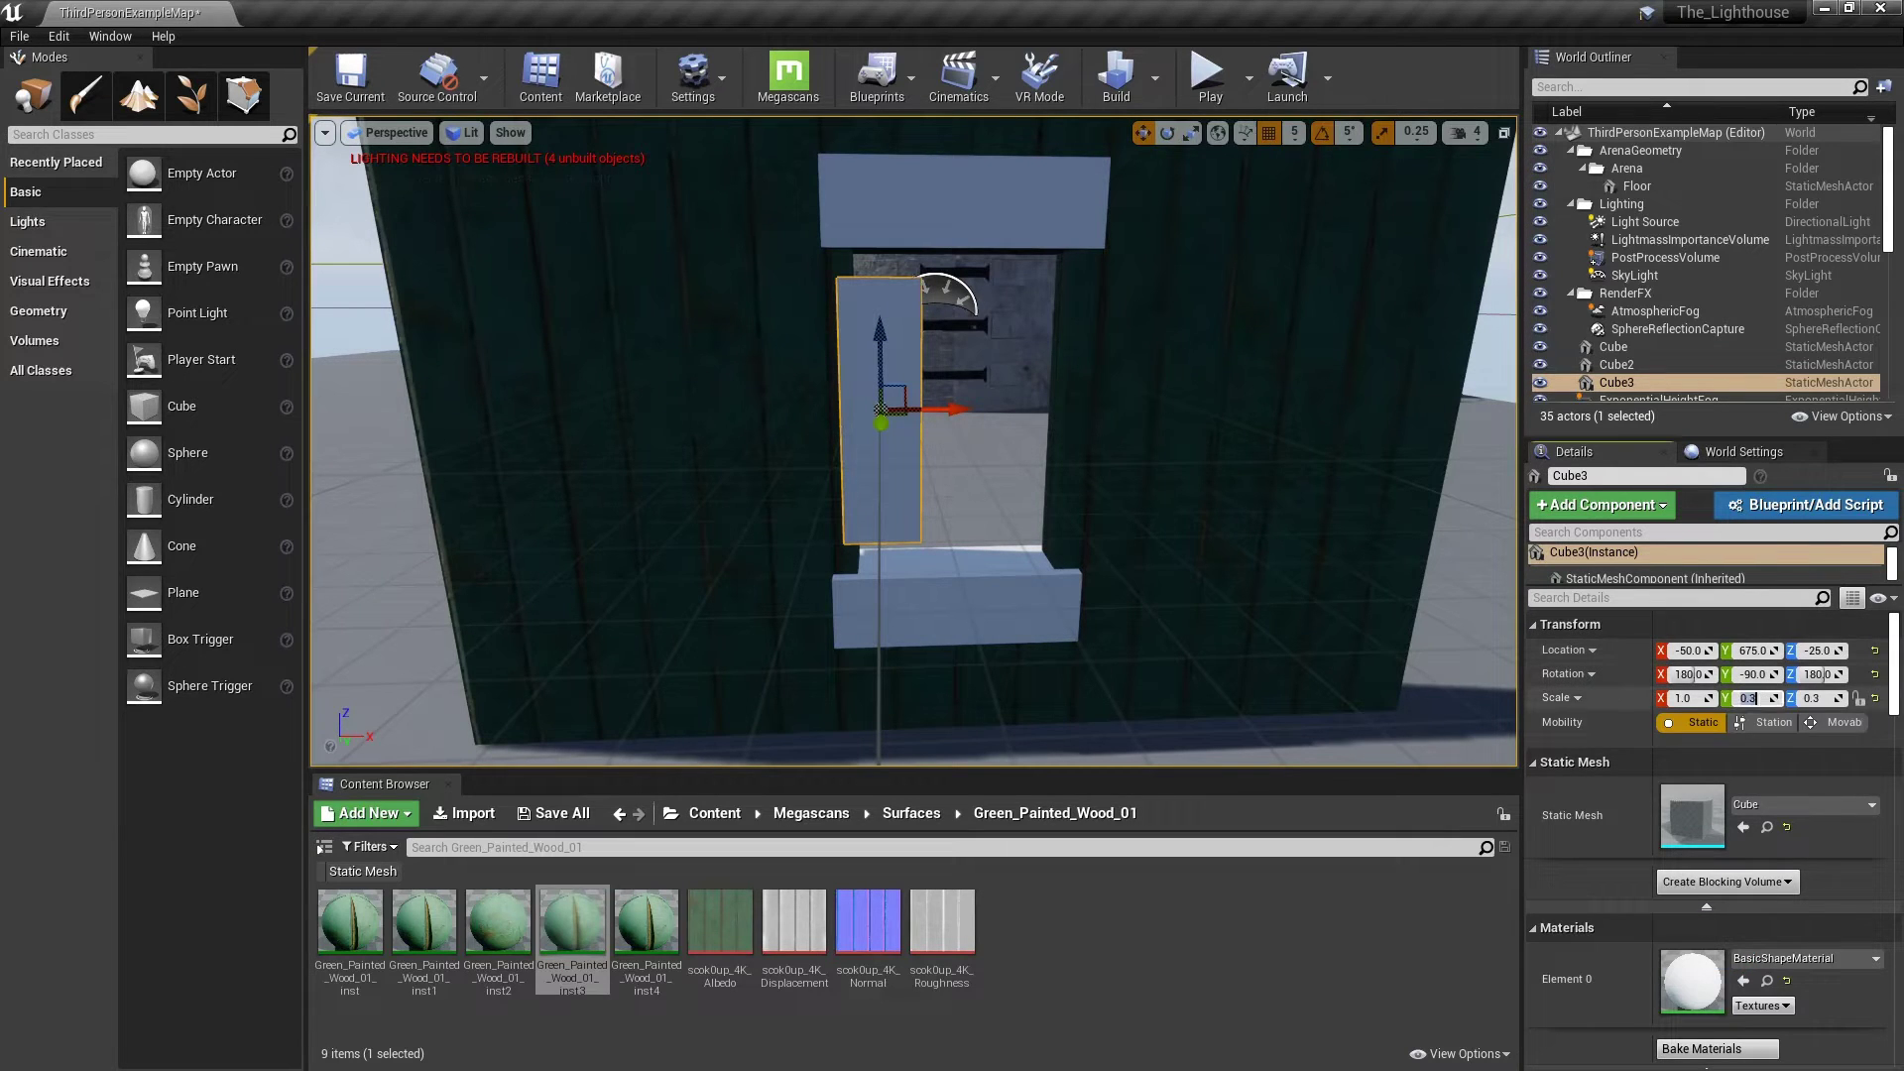
Step: Set the upright cube's scale to Y 0.25 and Z 0.1 to make a slim side post
left_click(1747, 698)
type("0.25")
key("Return")
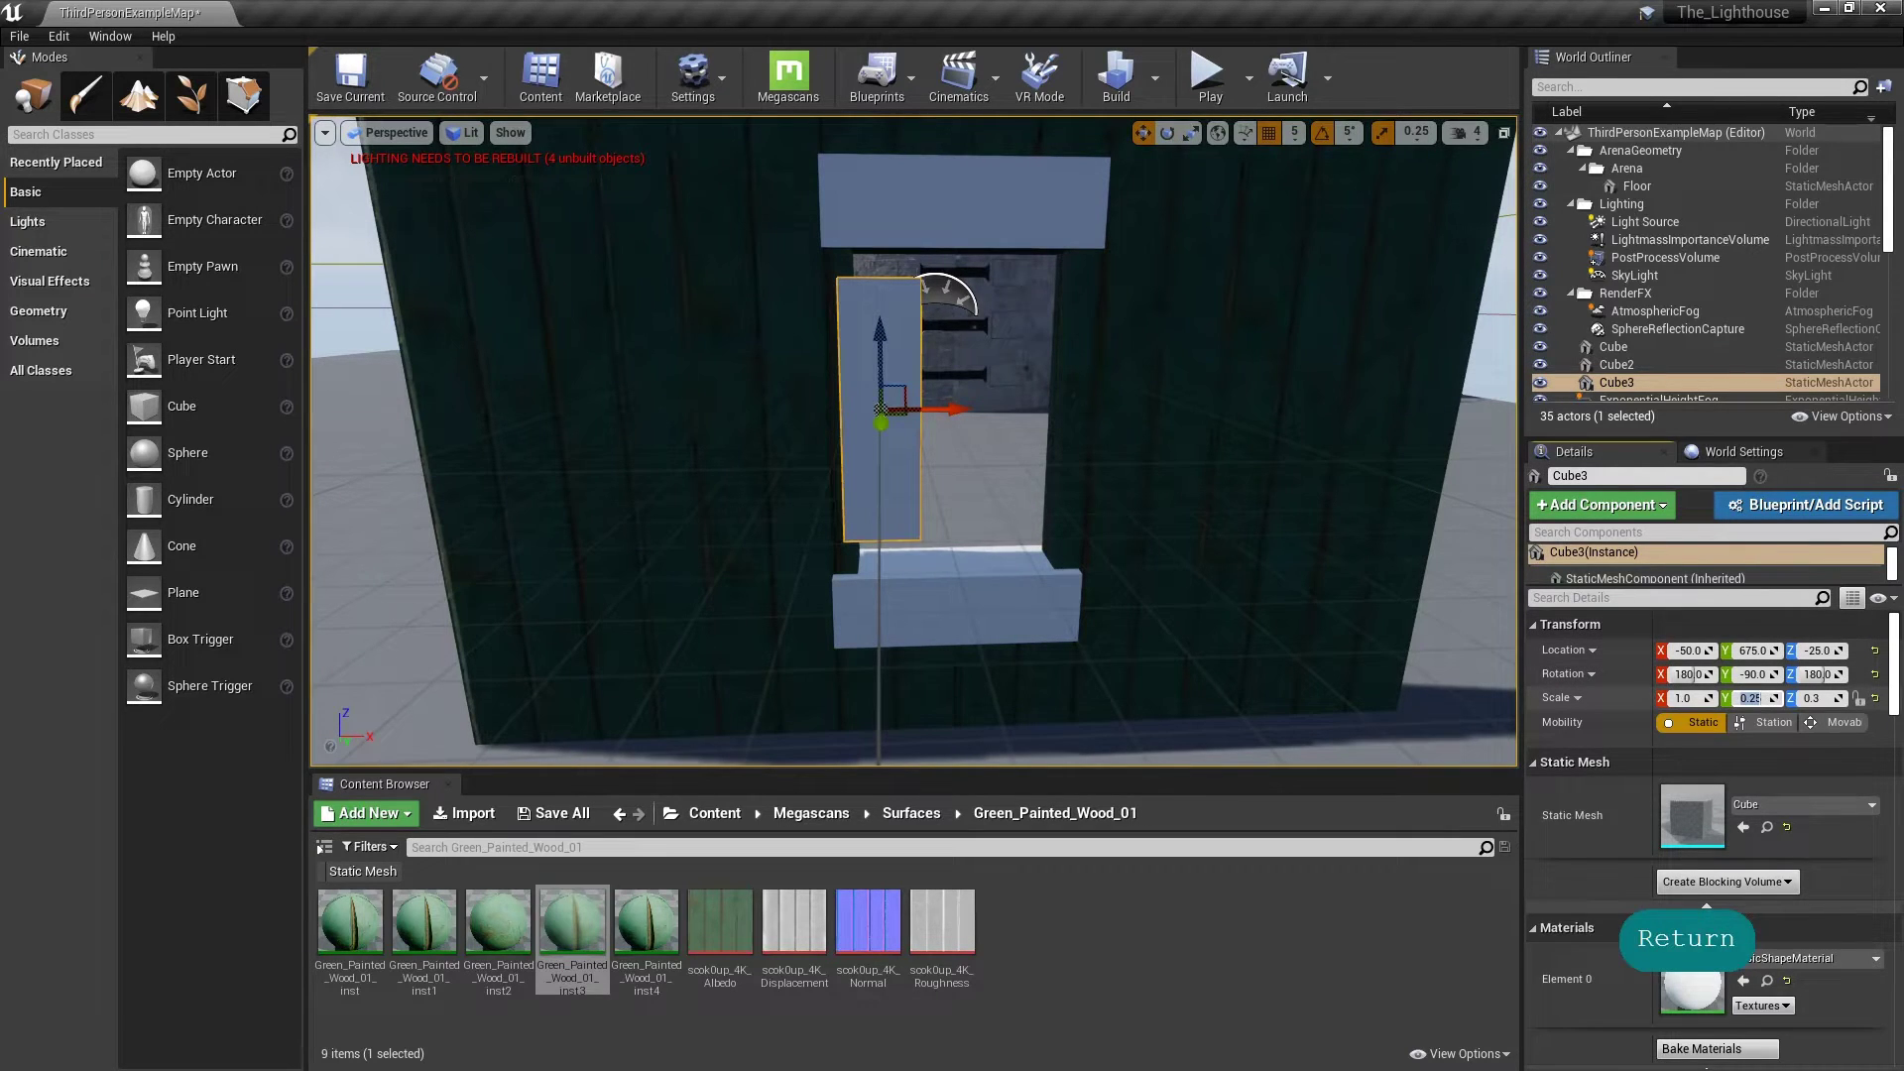
key("d")
mouse_move(1106, 396)
right_mouse_down()
mouse_move(912, 398)
mouse_move(1140, 397)
right_mouse_up()
key("a")
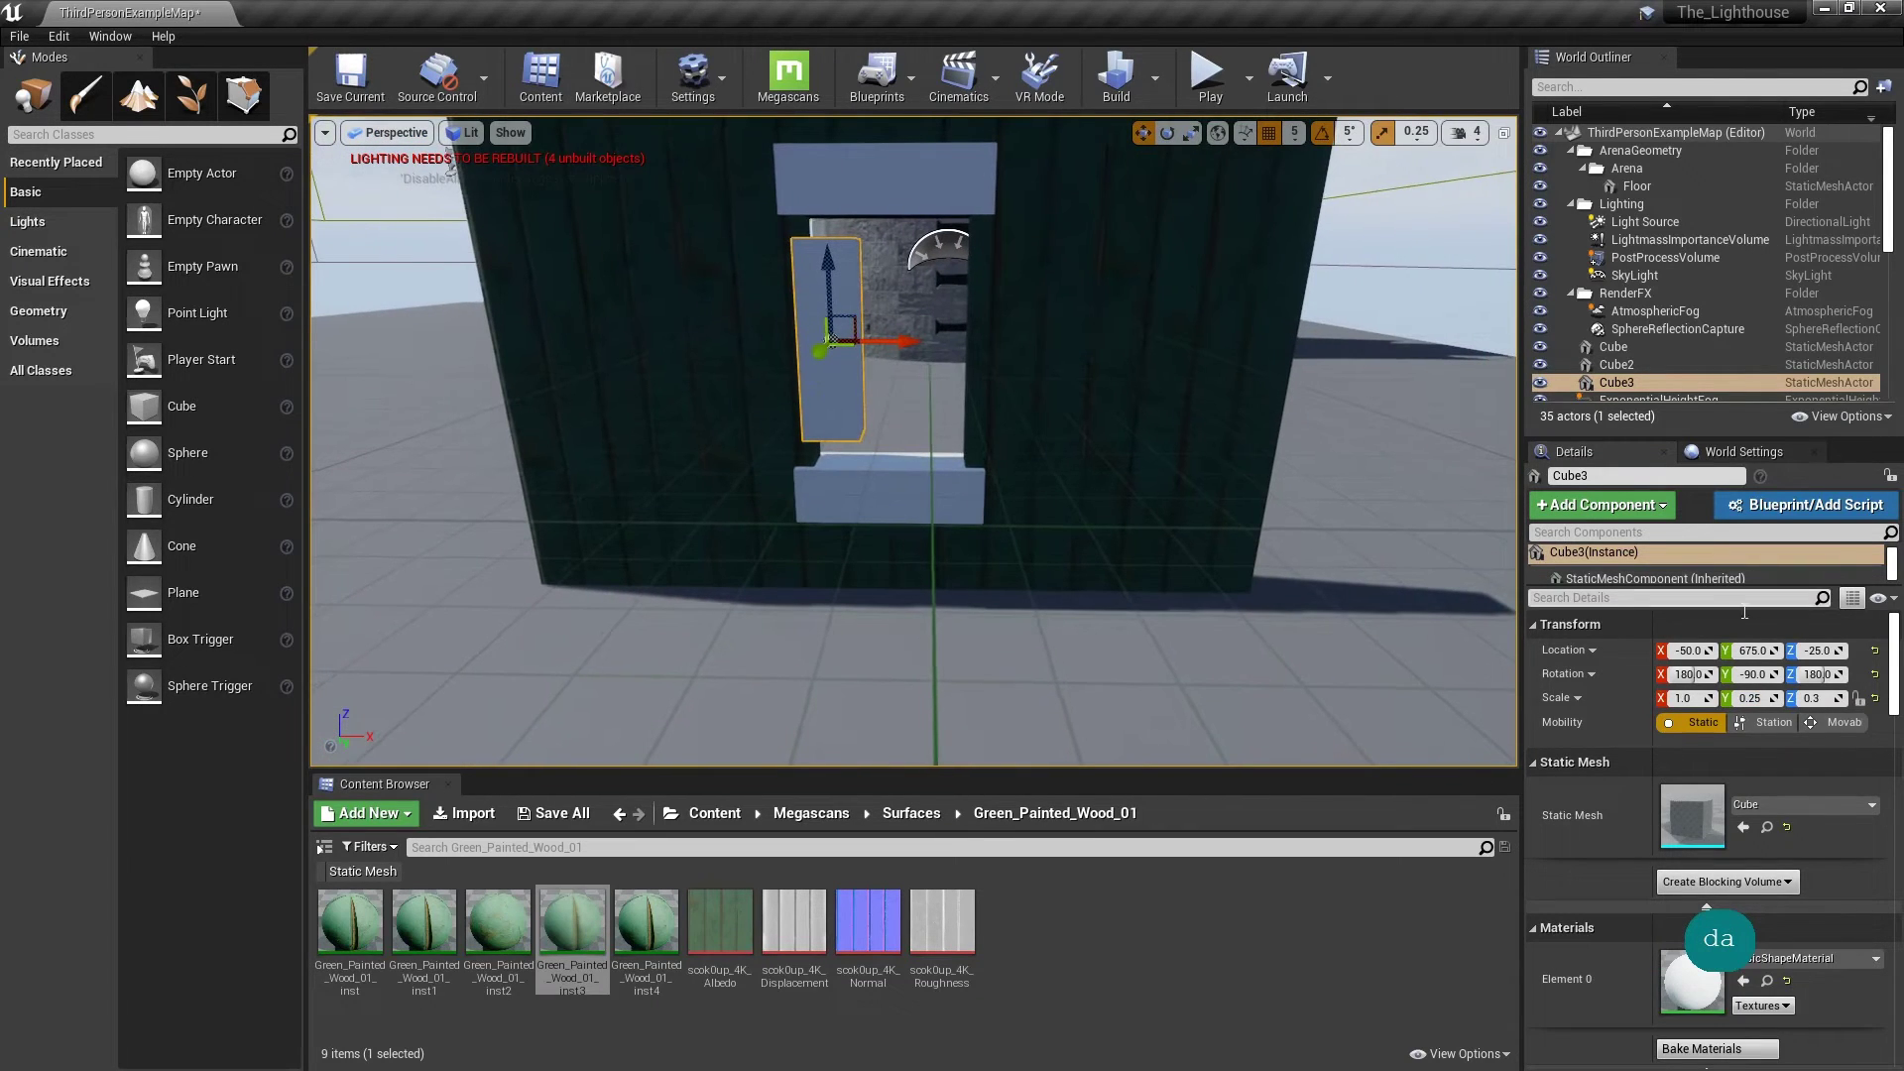
left_click(1810, 698)
type("0.1")
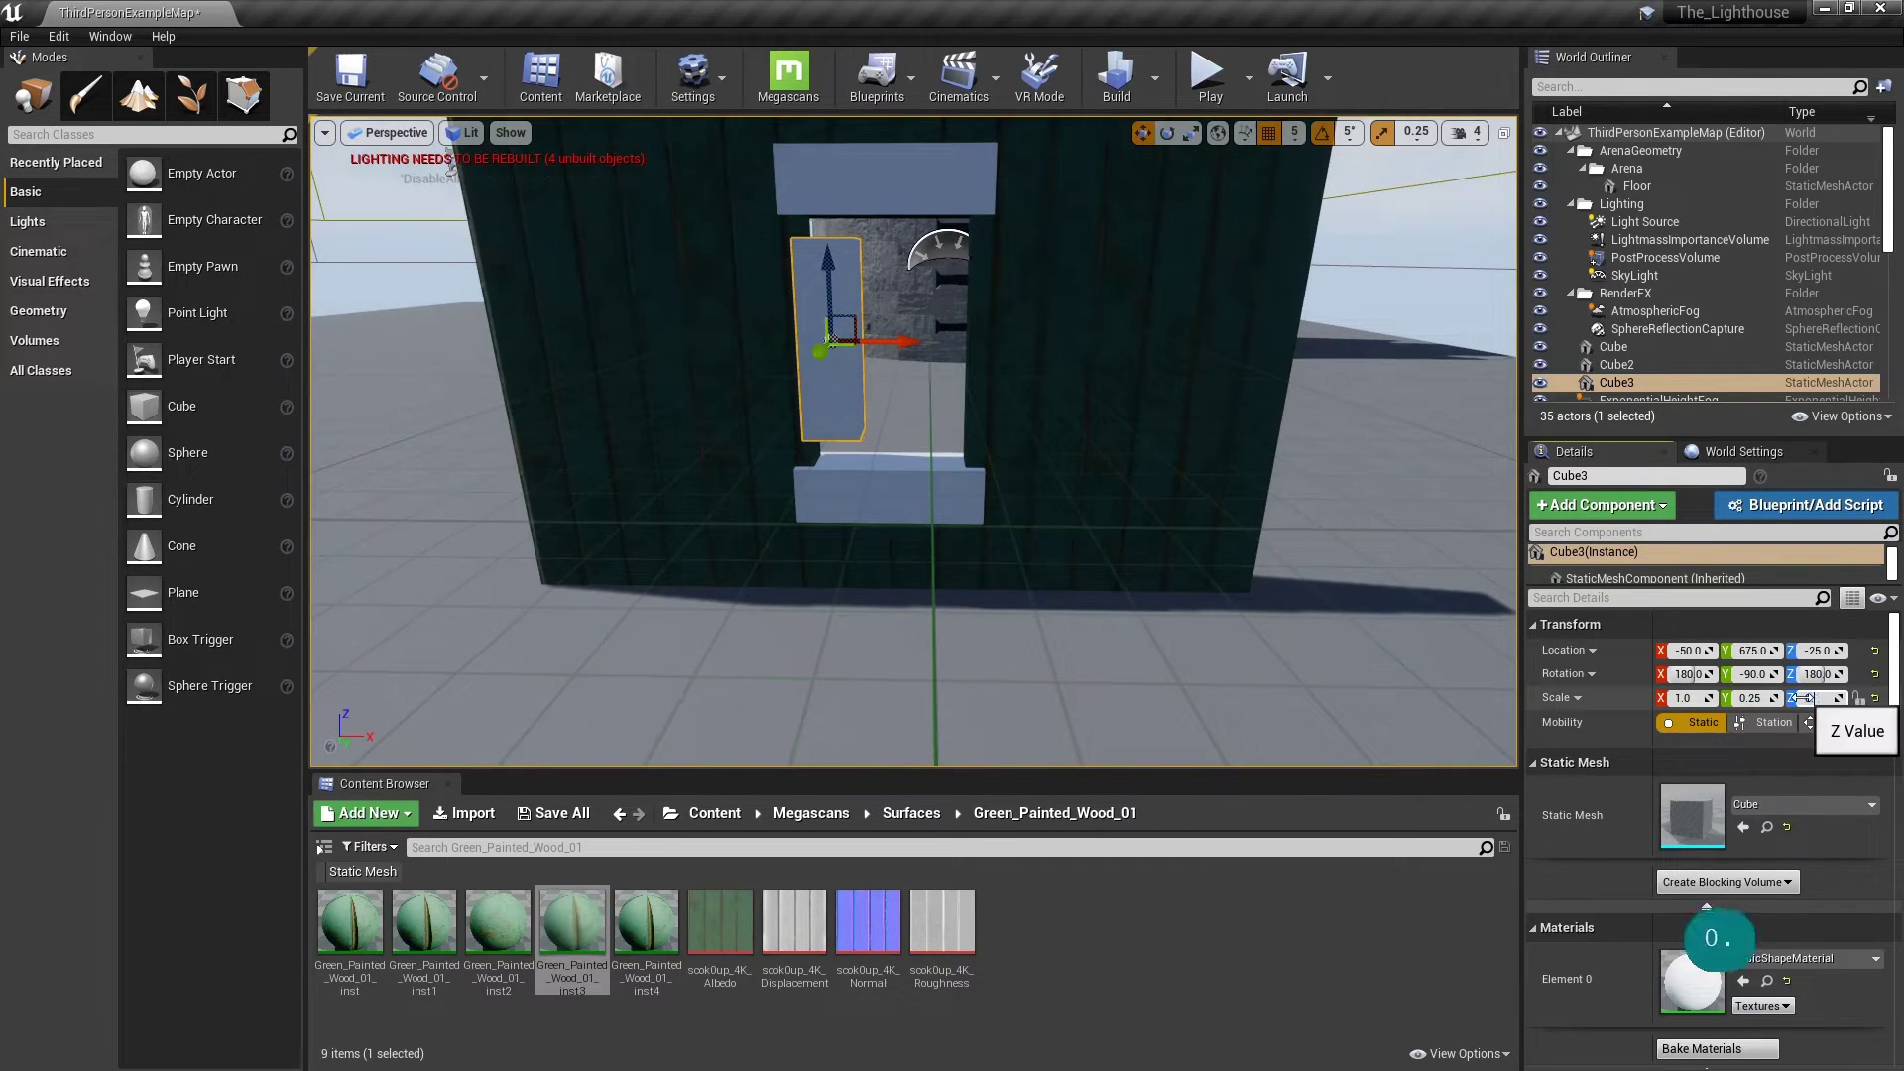
key("Return")
Step: Move the side post along the X axis to -60, onto the left edge of the opening
key("a")
right_click_drag(743, 234, 744, 234)
key("w")
key("a")
key("s")
right_click_drag(800, 308, 799, 308)
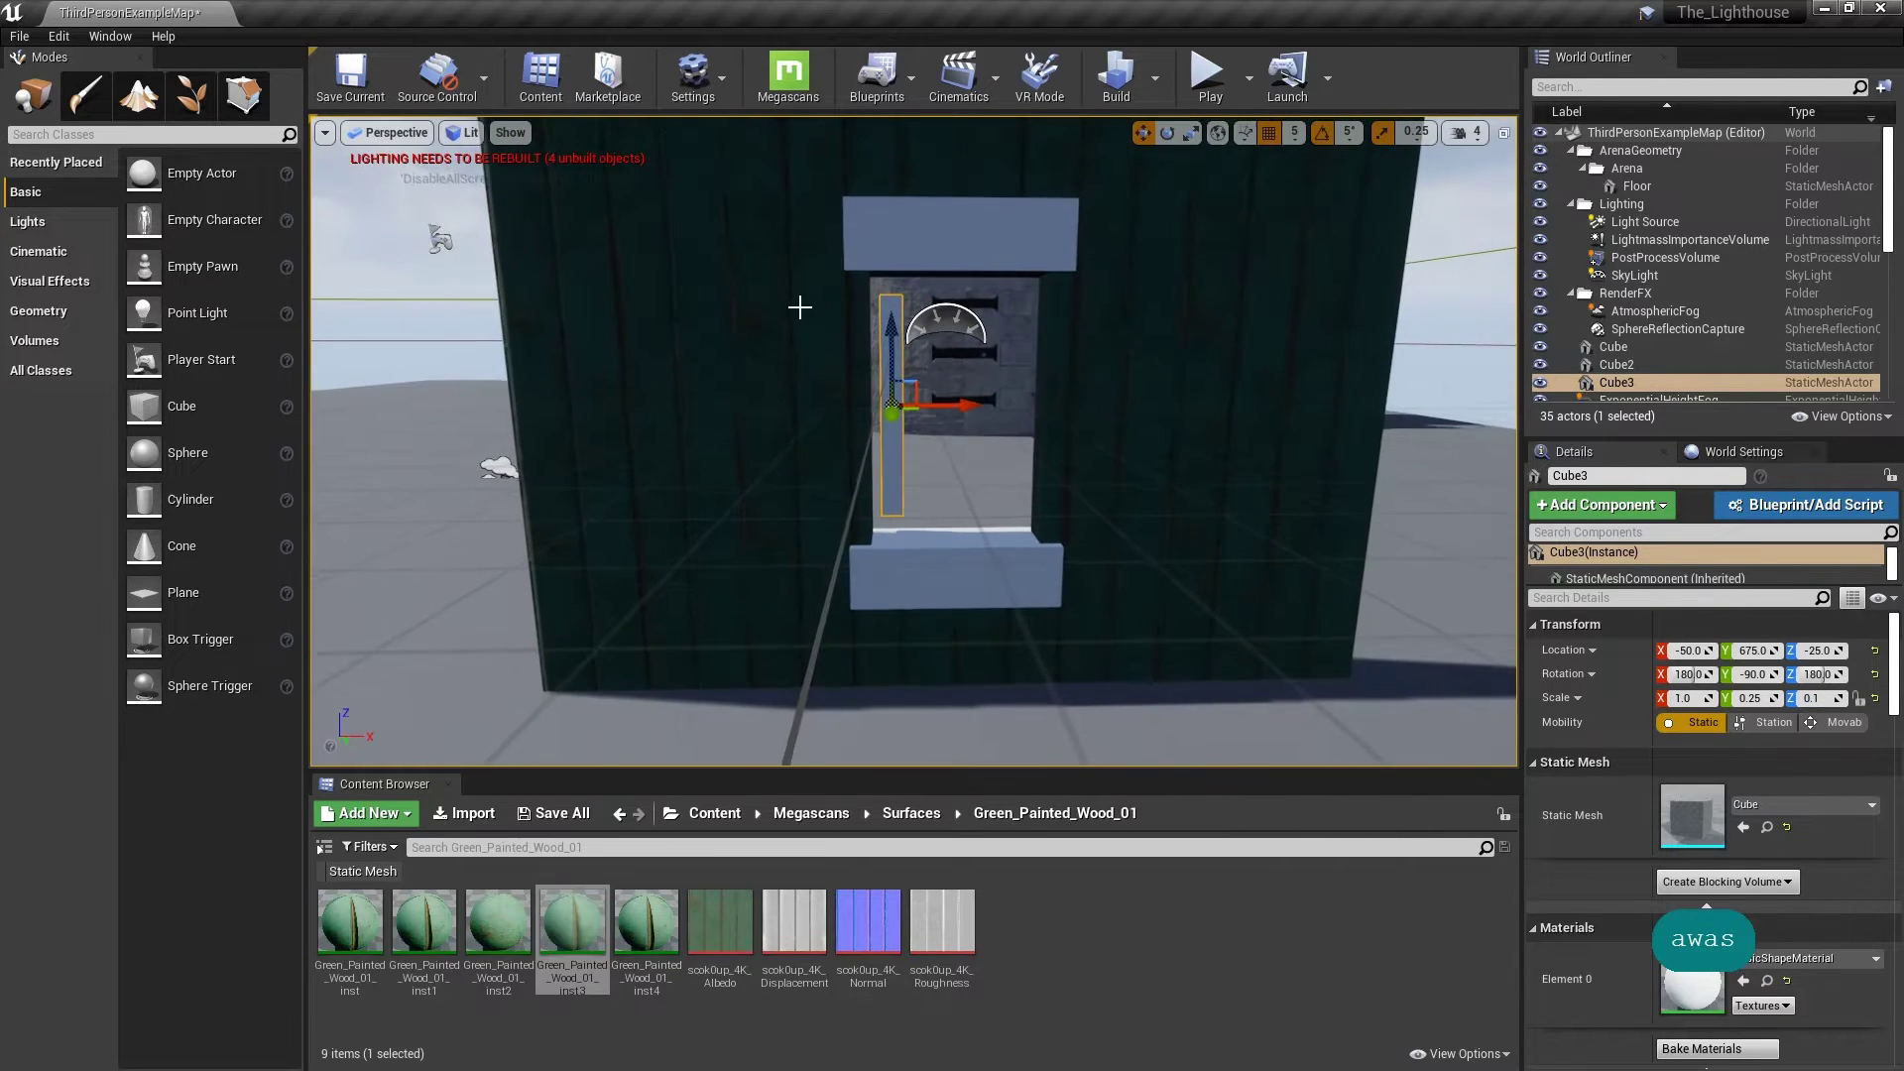
left_click_drag(962, 404, 939, 411)
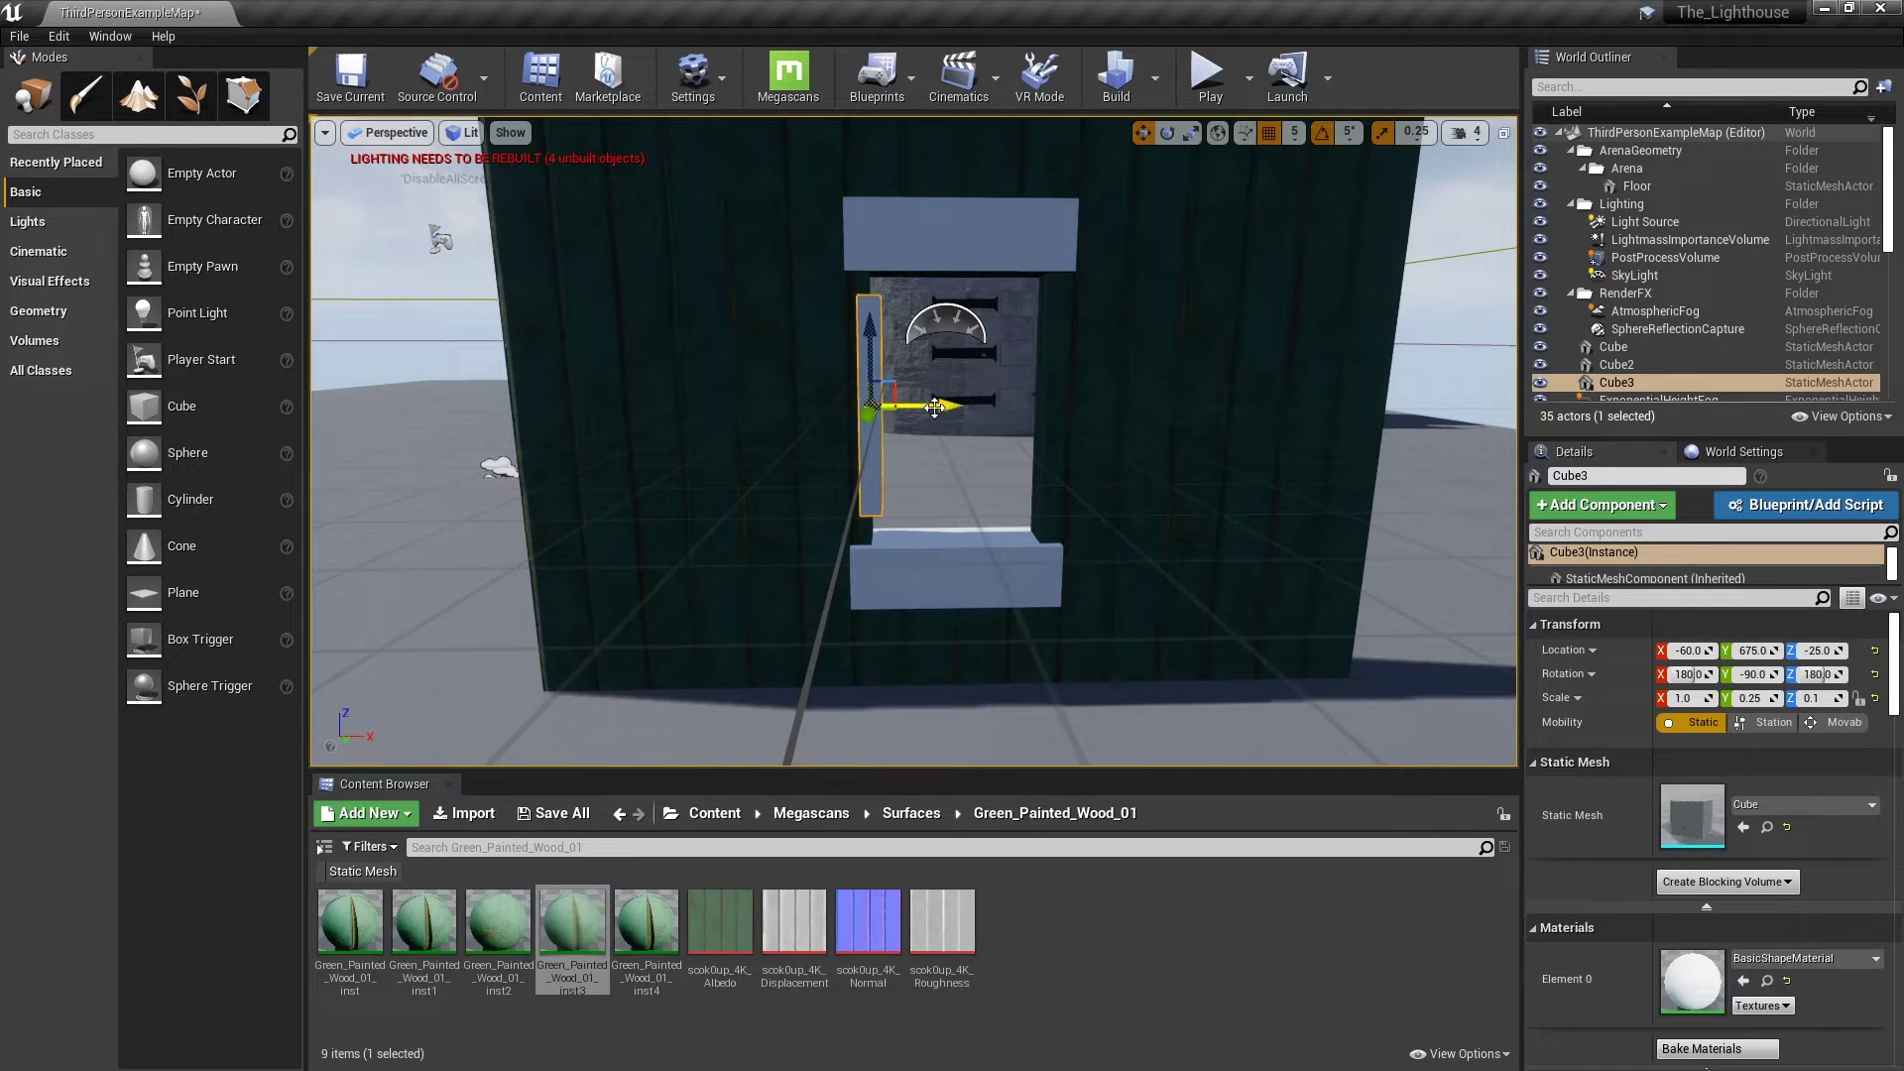
Step: Try X scale values of 0.2, 1.21, 1.0 and 1.25 on the side post to span the opening's height
key("d")
right_click_drag(974, 424, 974, 423)
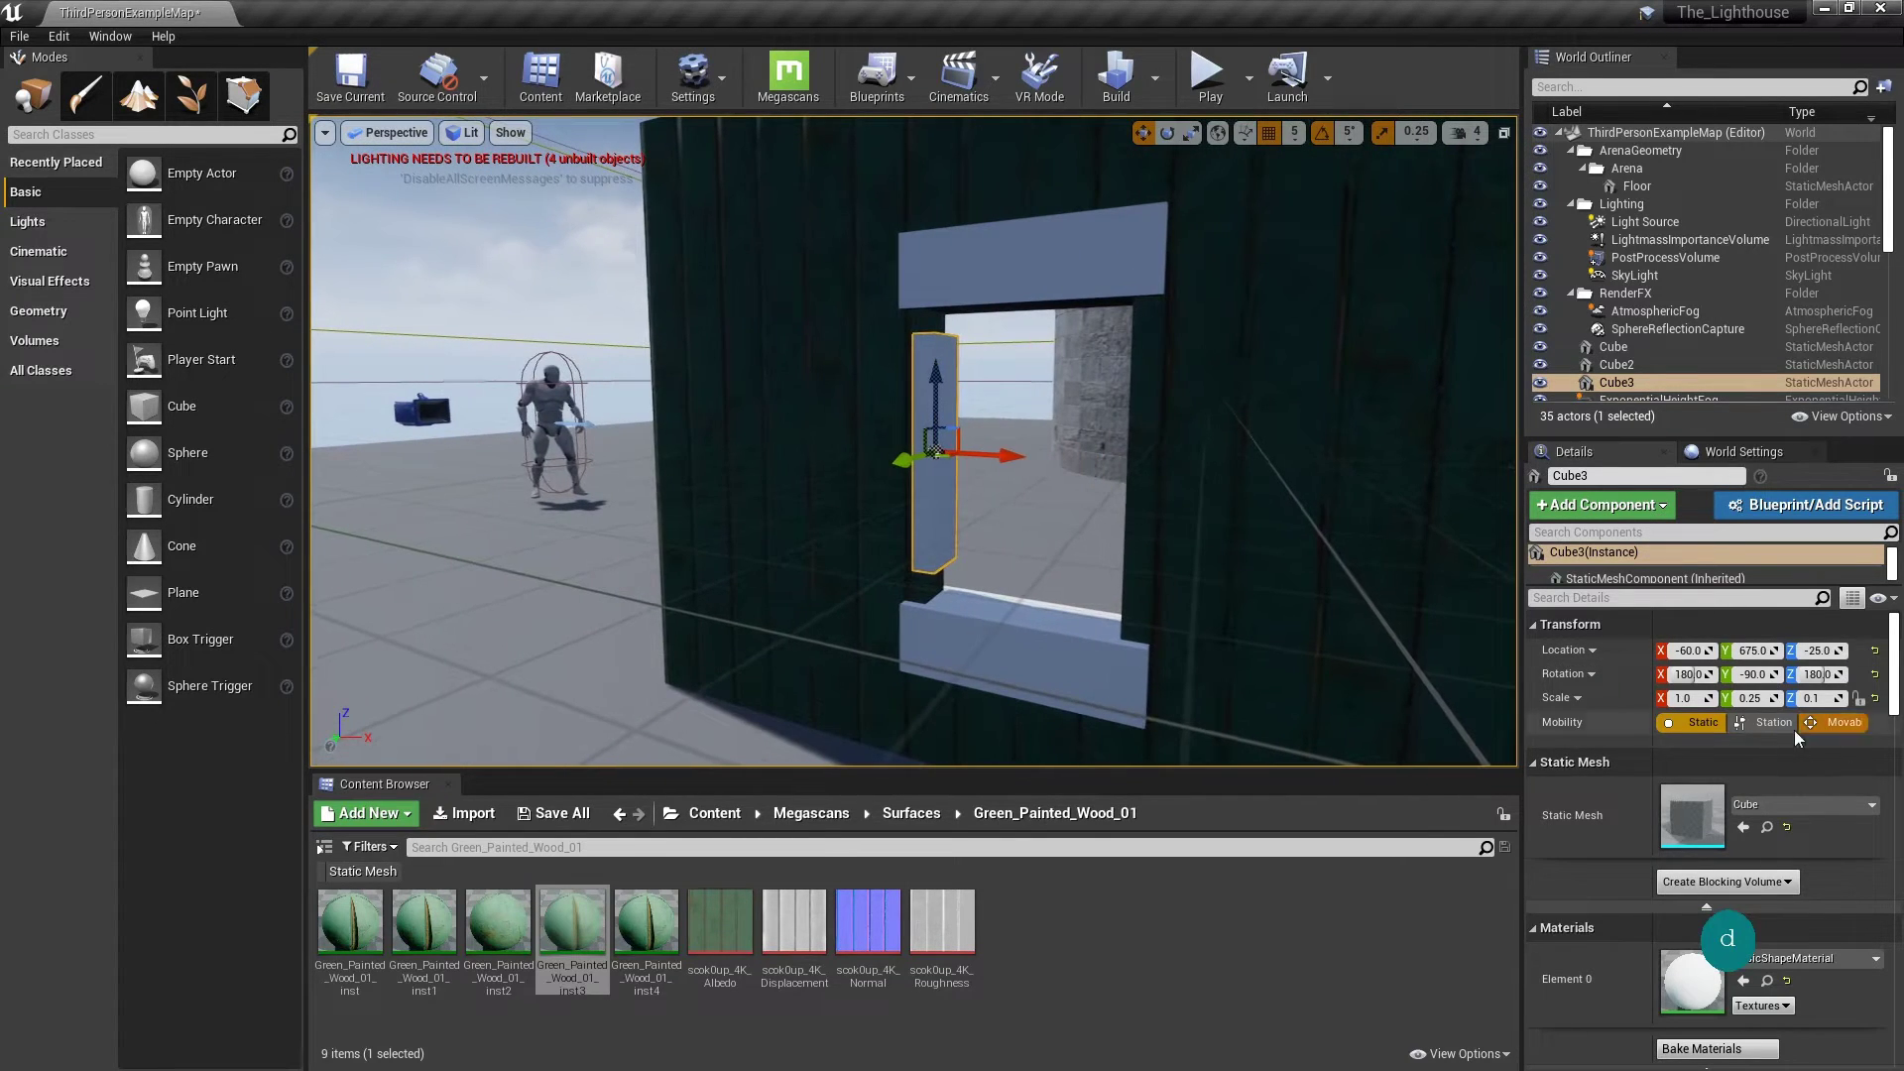
left_click(1683, 698)
type("0.2")
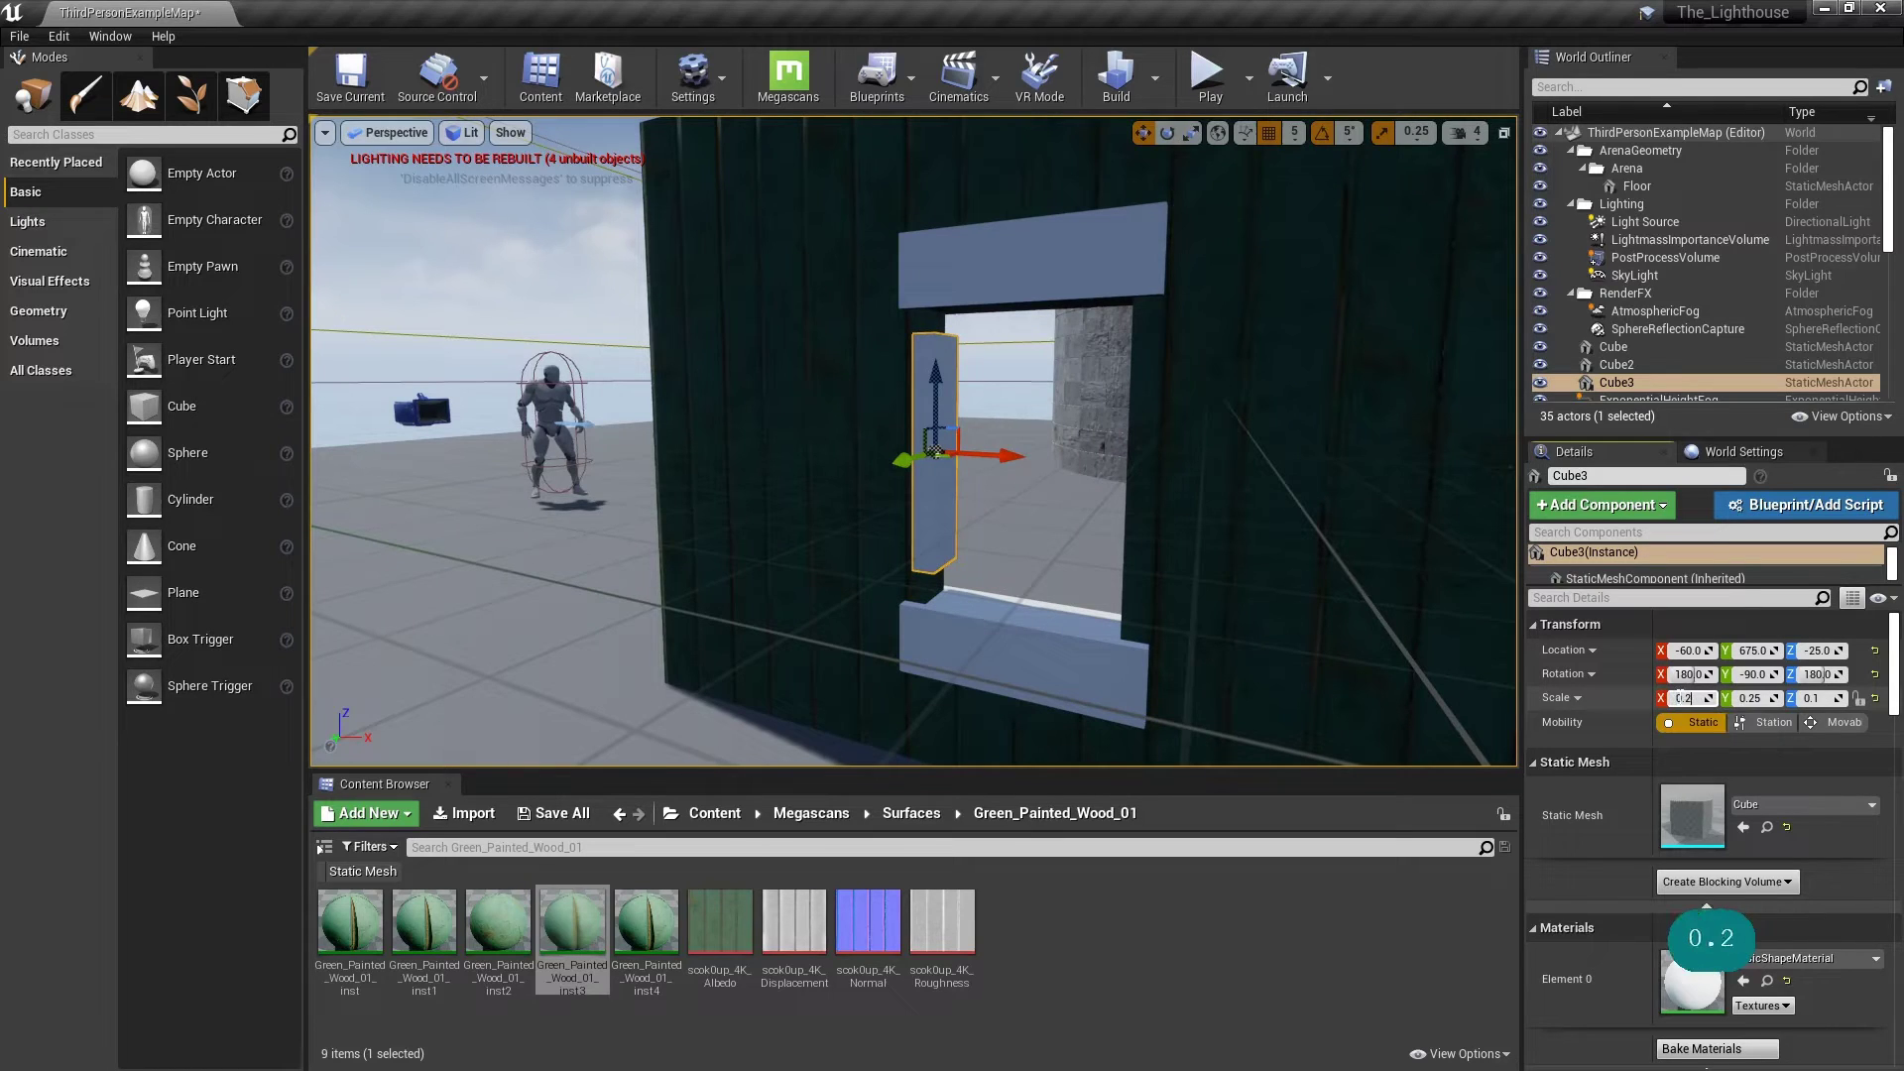
key("Return")
type("1.")
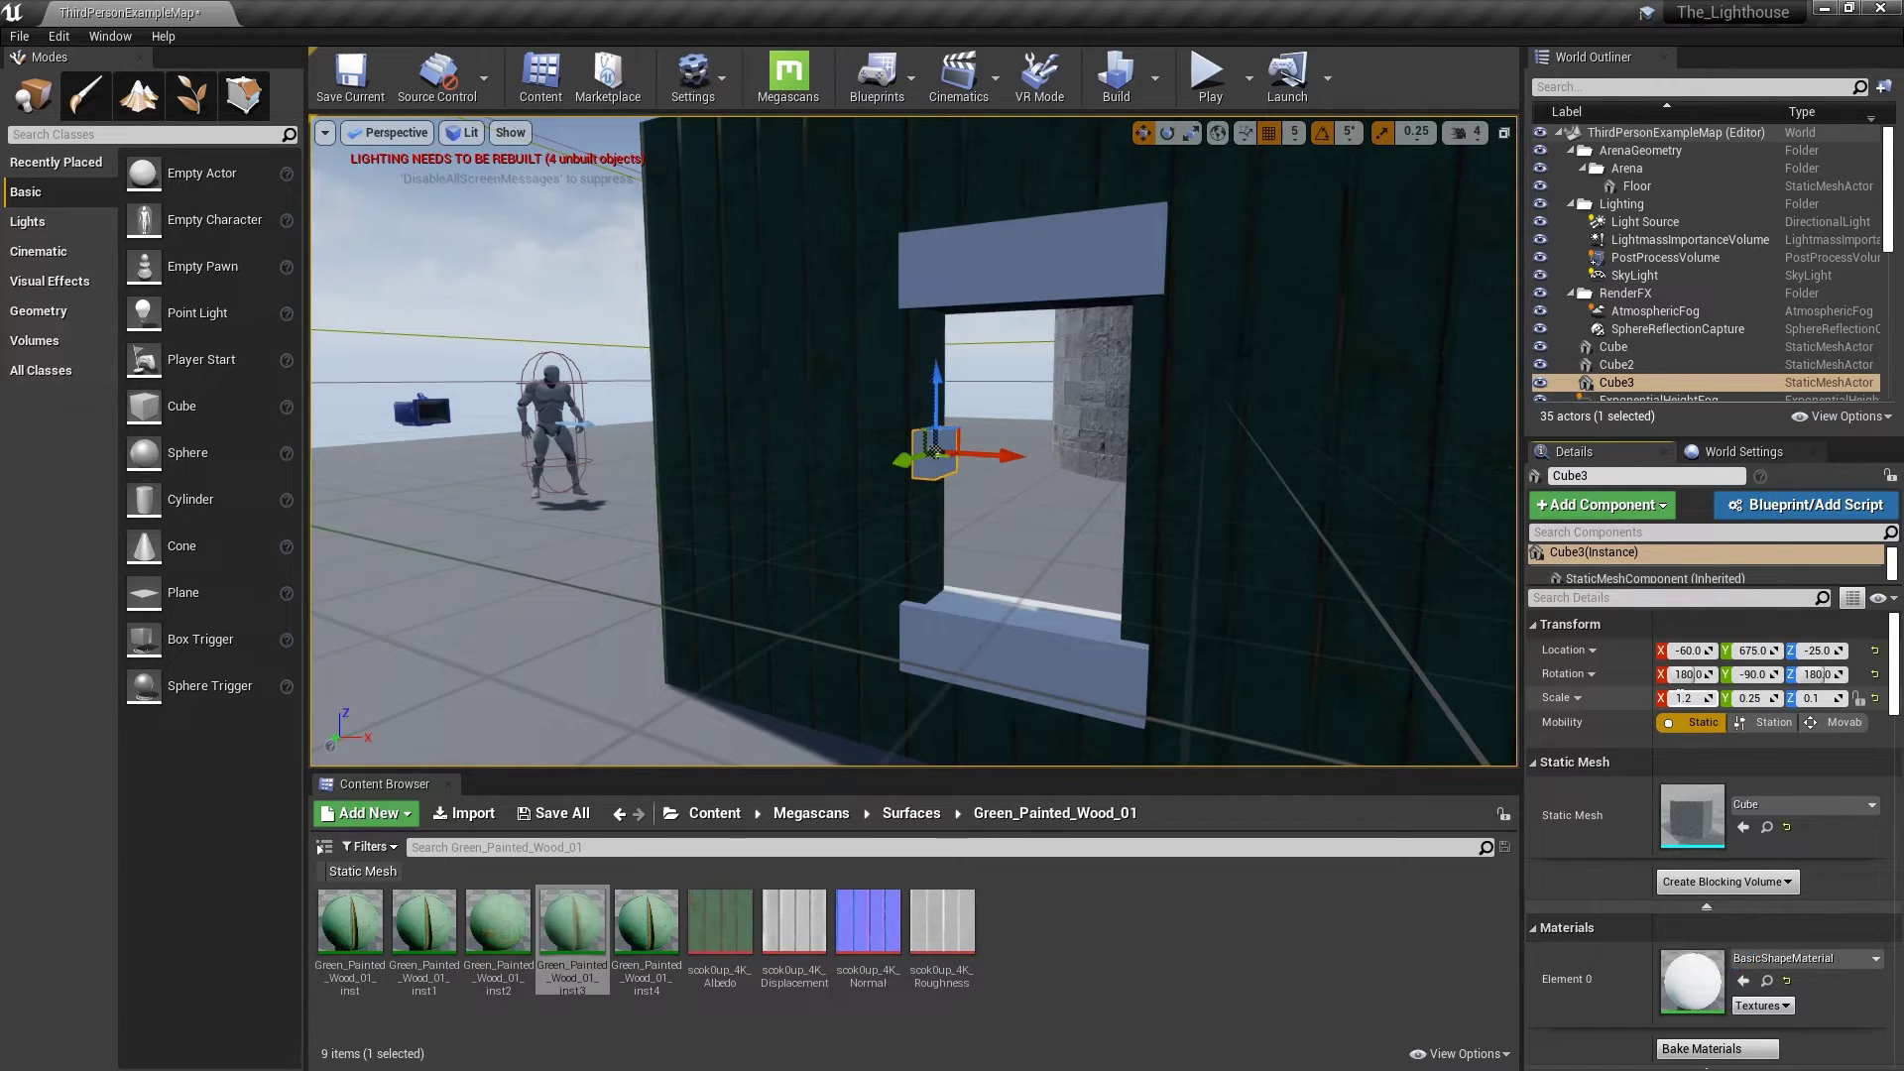
type("21")
key("Return")
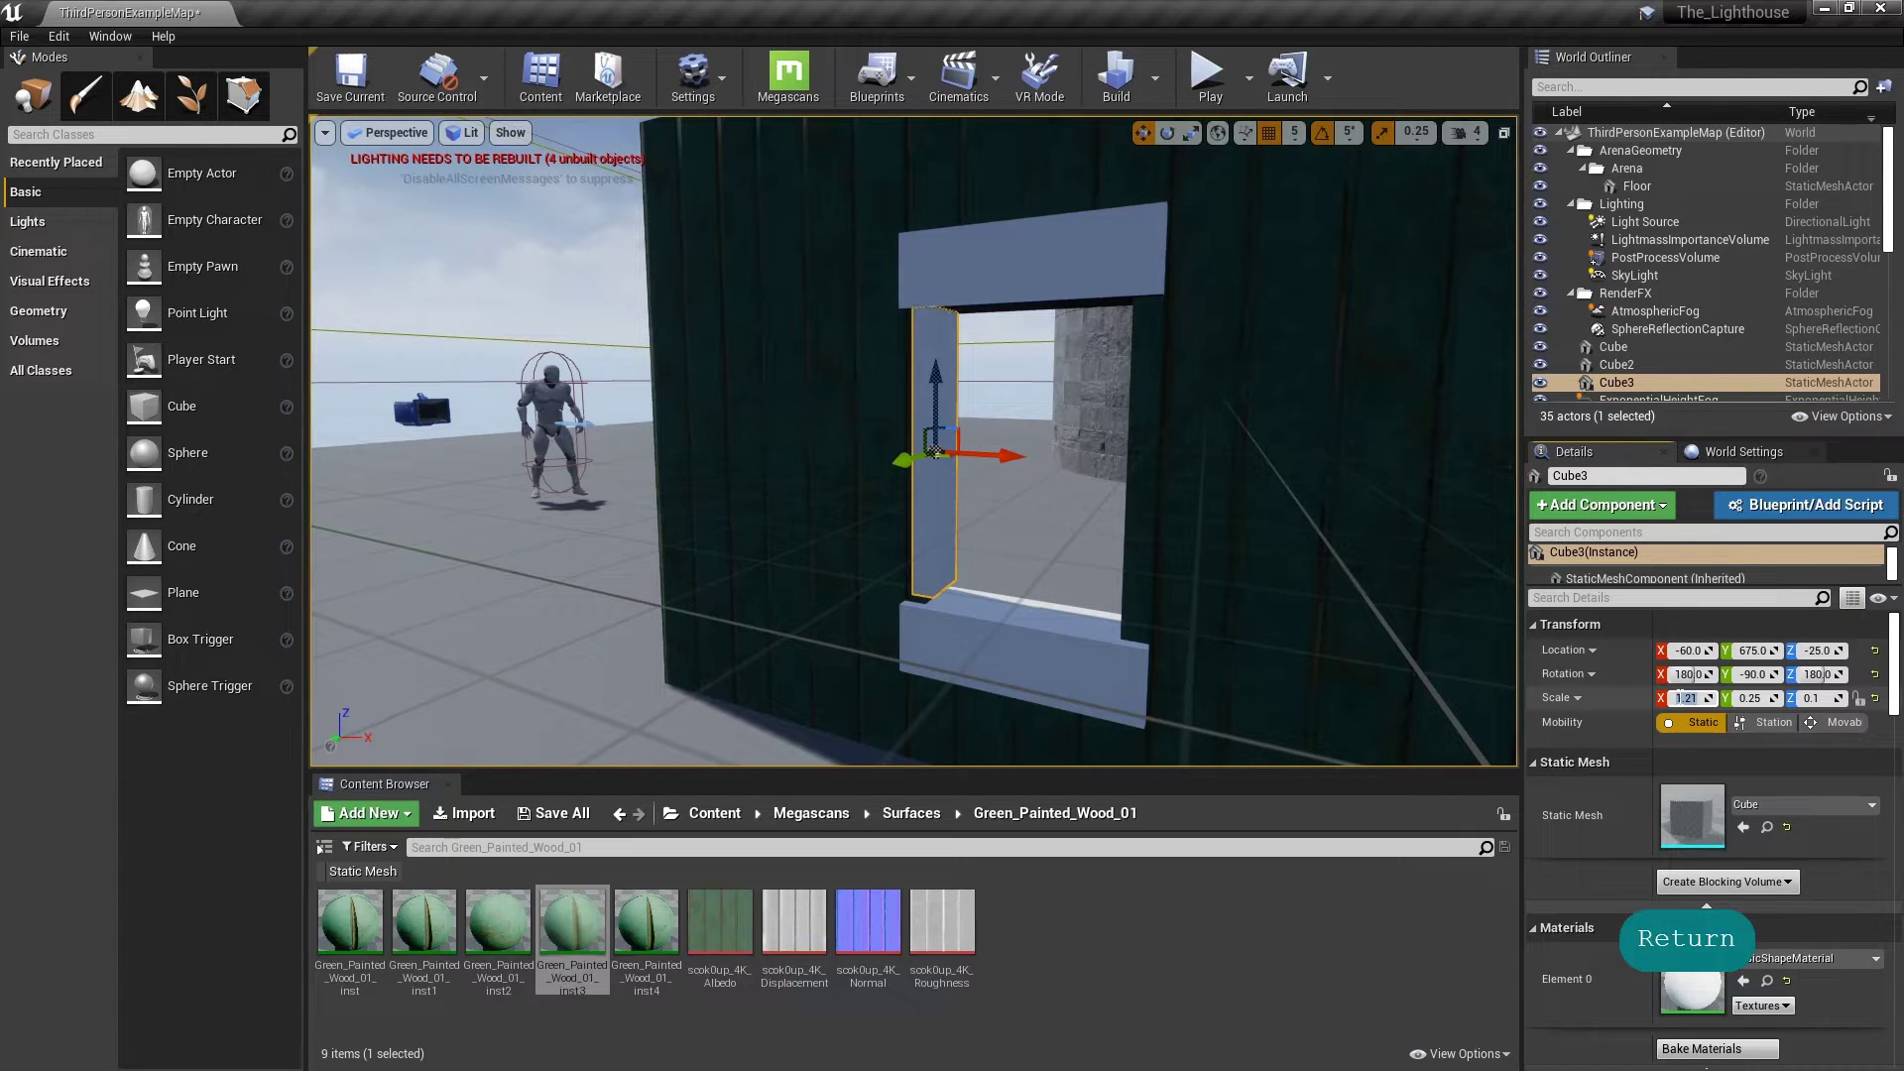
type("1.0")
key("Return")
type("1")
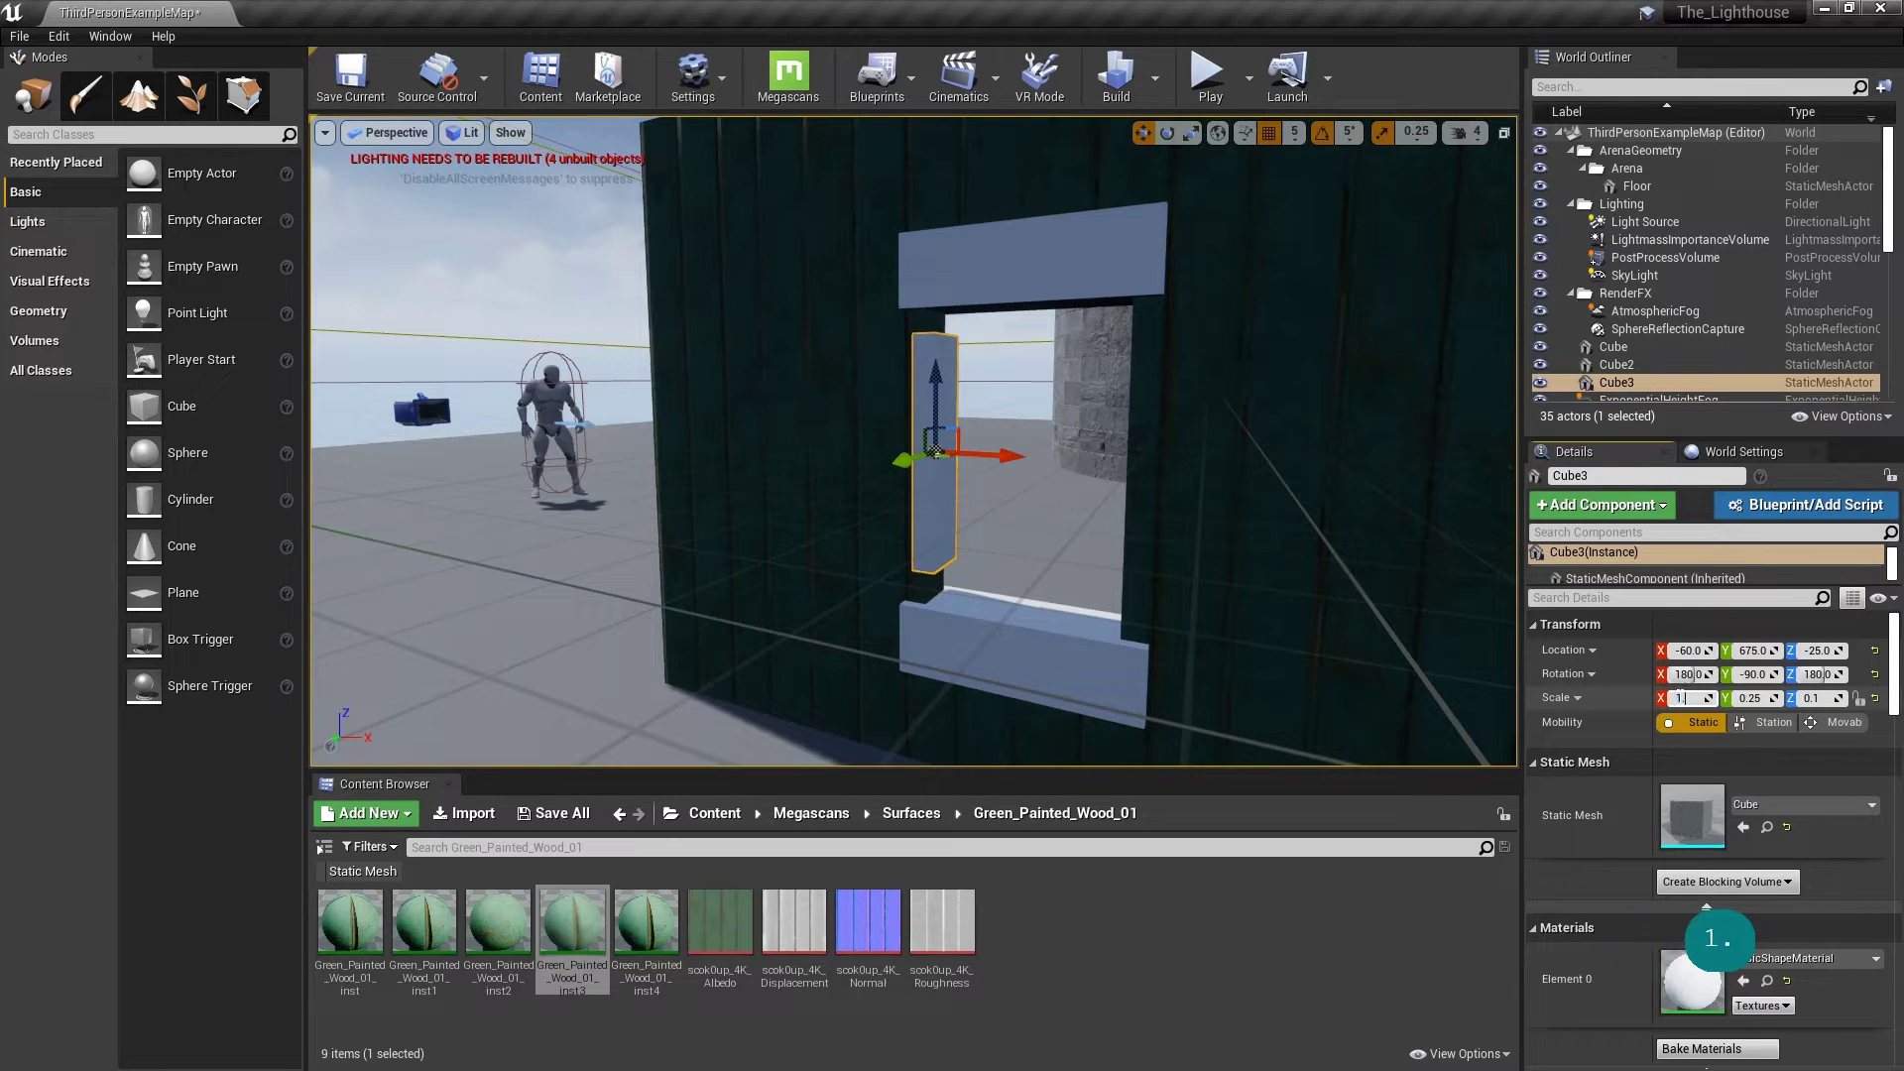
key("Return")
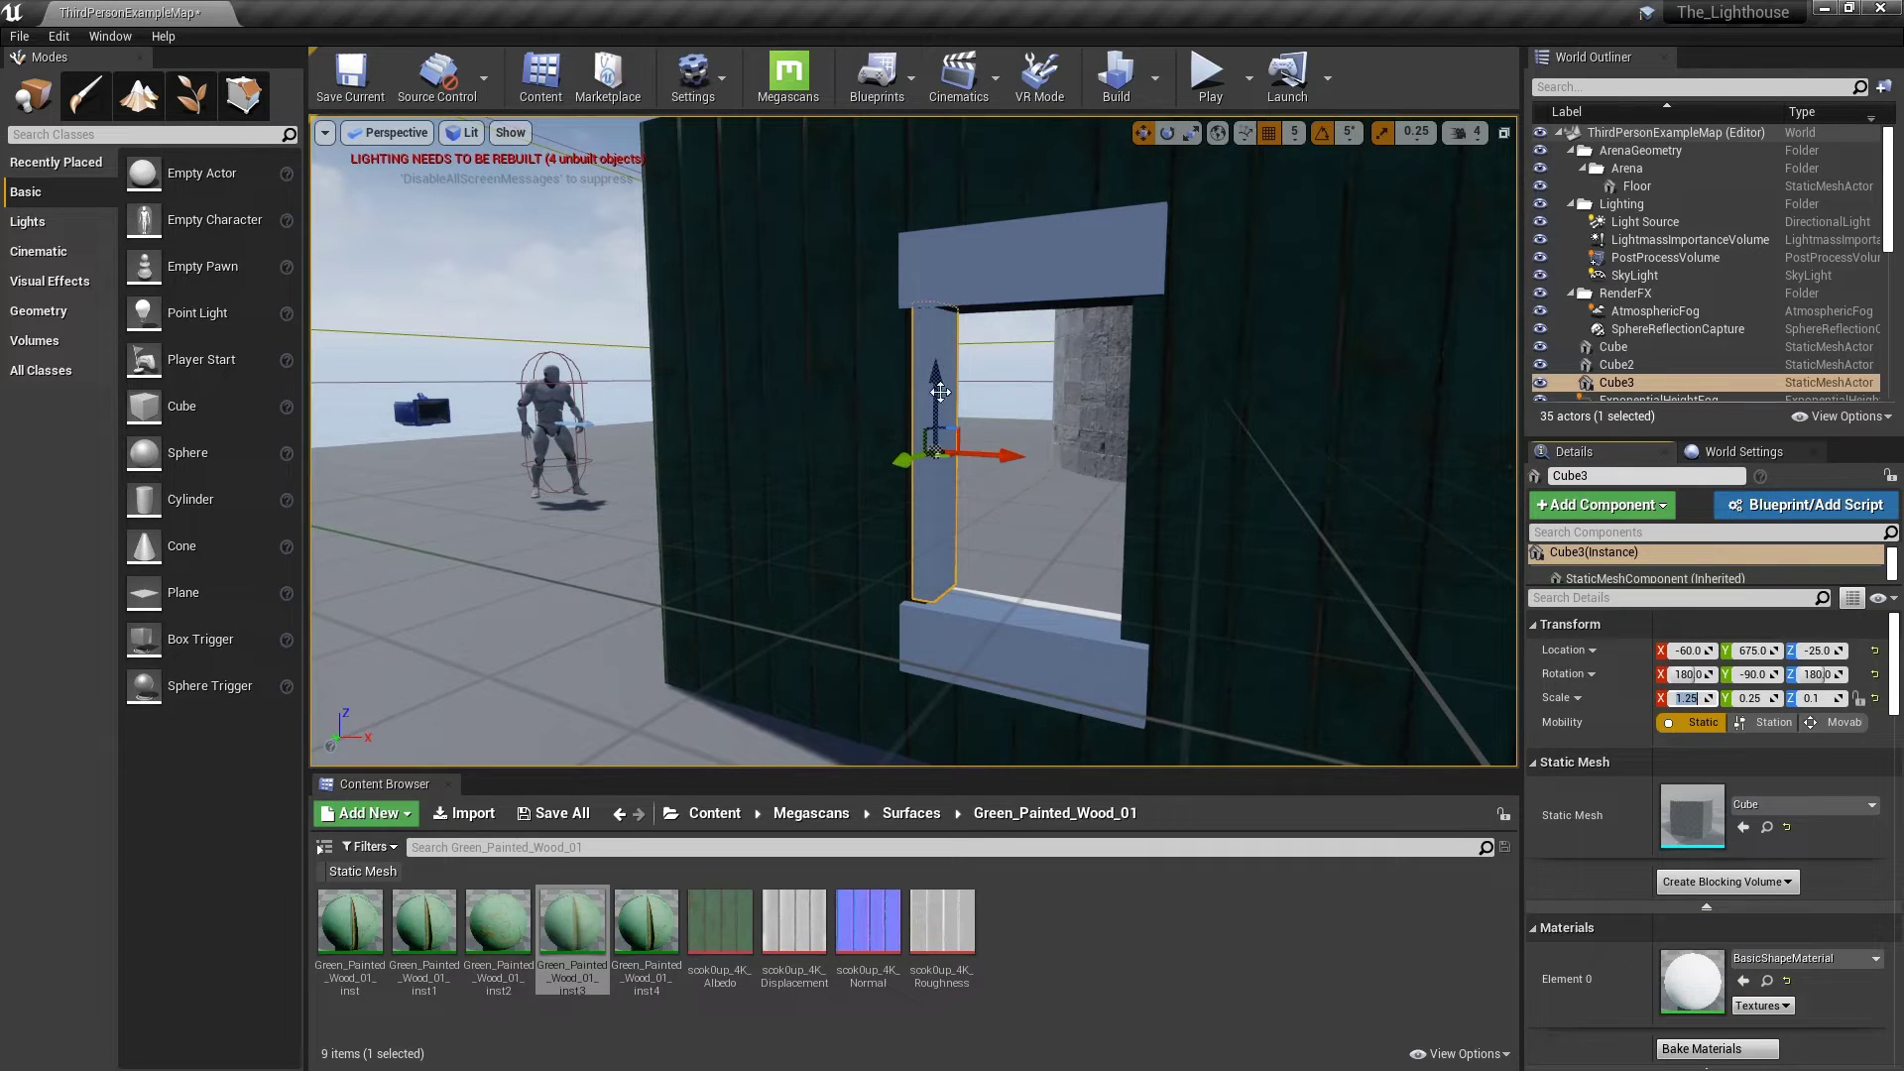
Step: Set the side post's X scale to 1.3 so it reaches from the sill to the lintel
left_click_drag(936, 395, 932, 396)
right_click_drag(933, 396, 1041, 399)
key("a")
left_click(1694, 698)
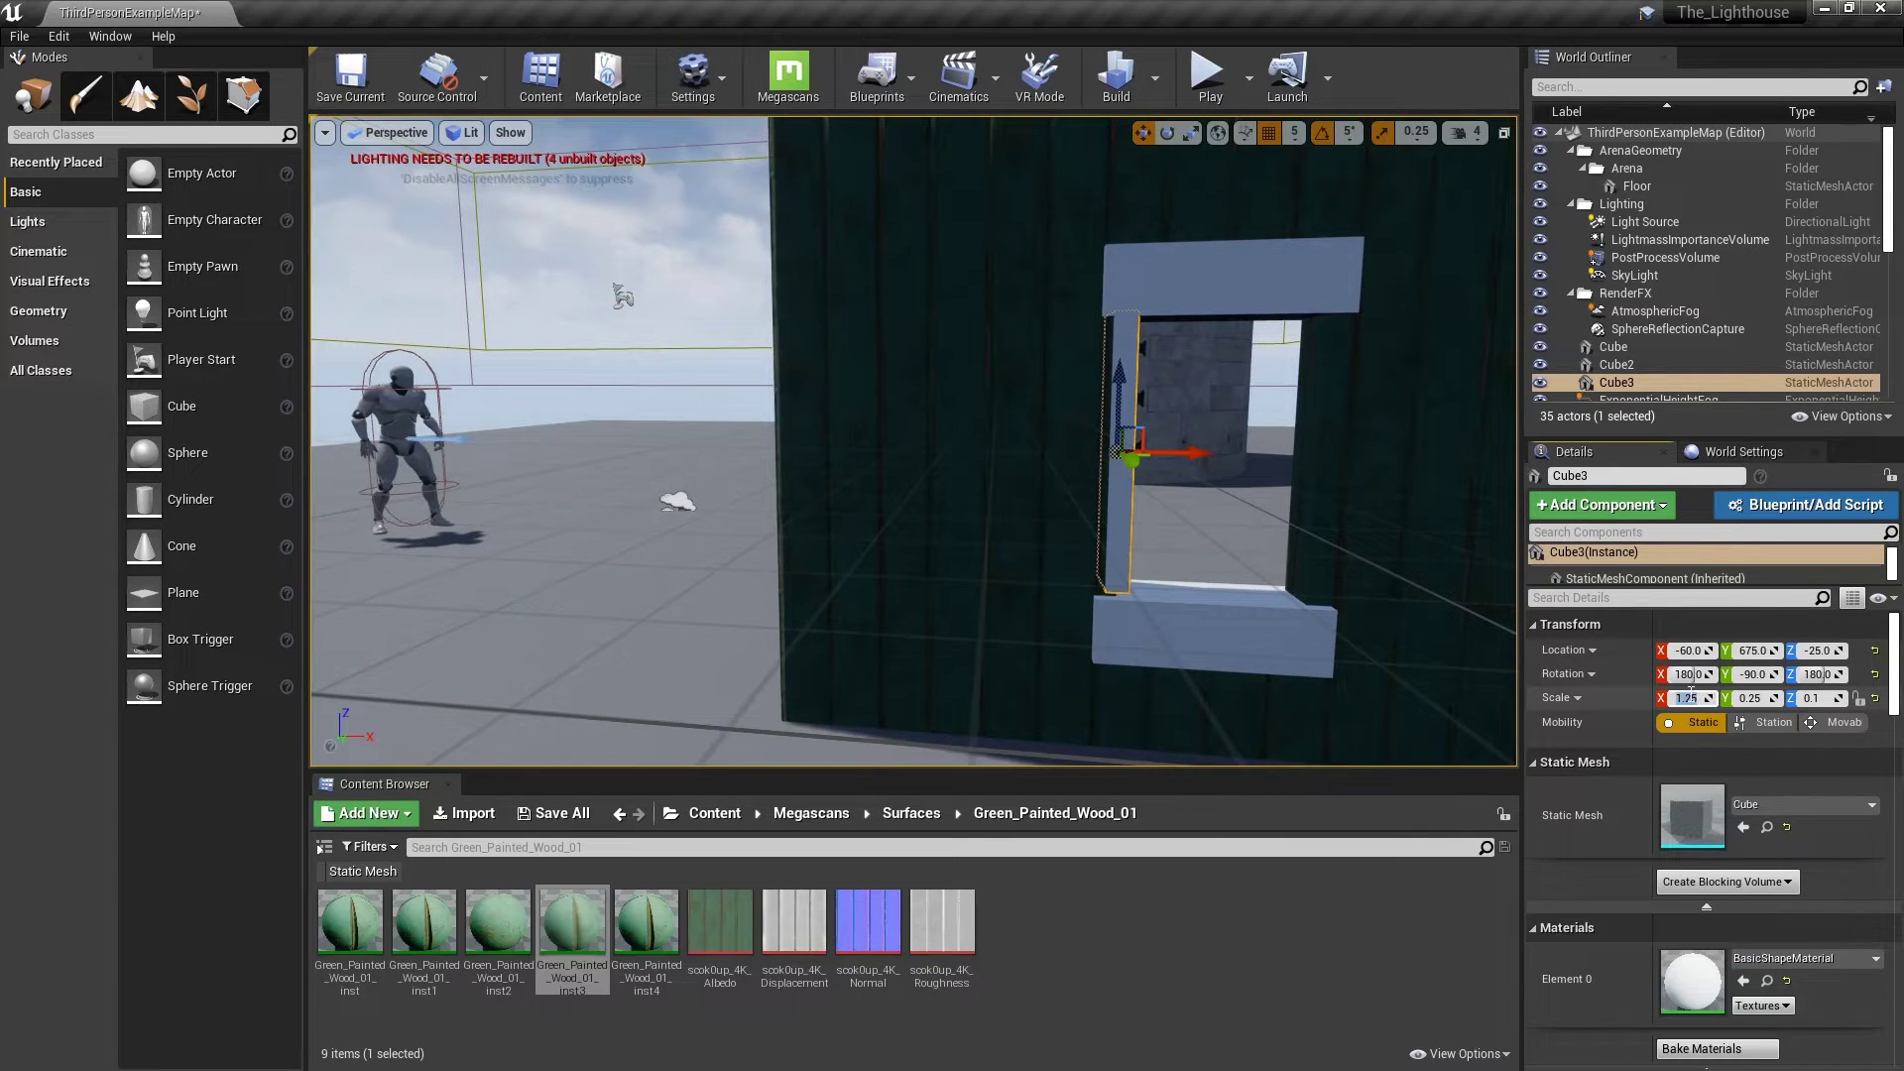
type("1.")
key("Return")
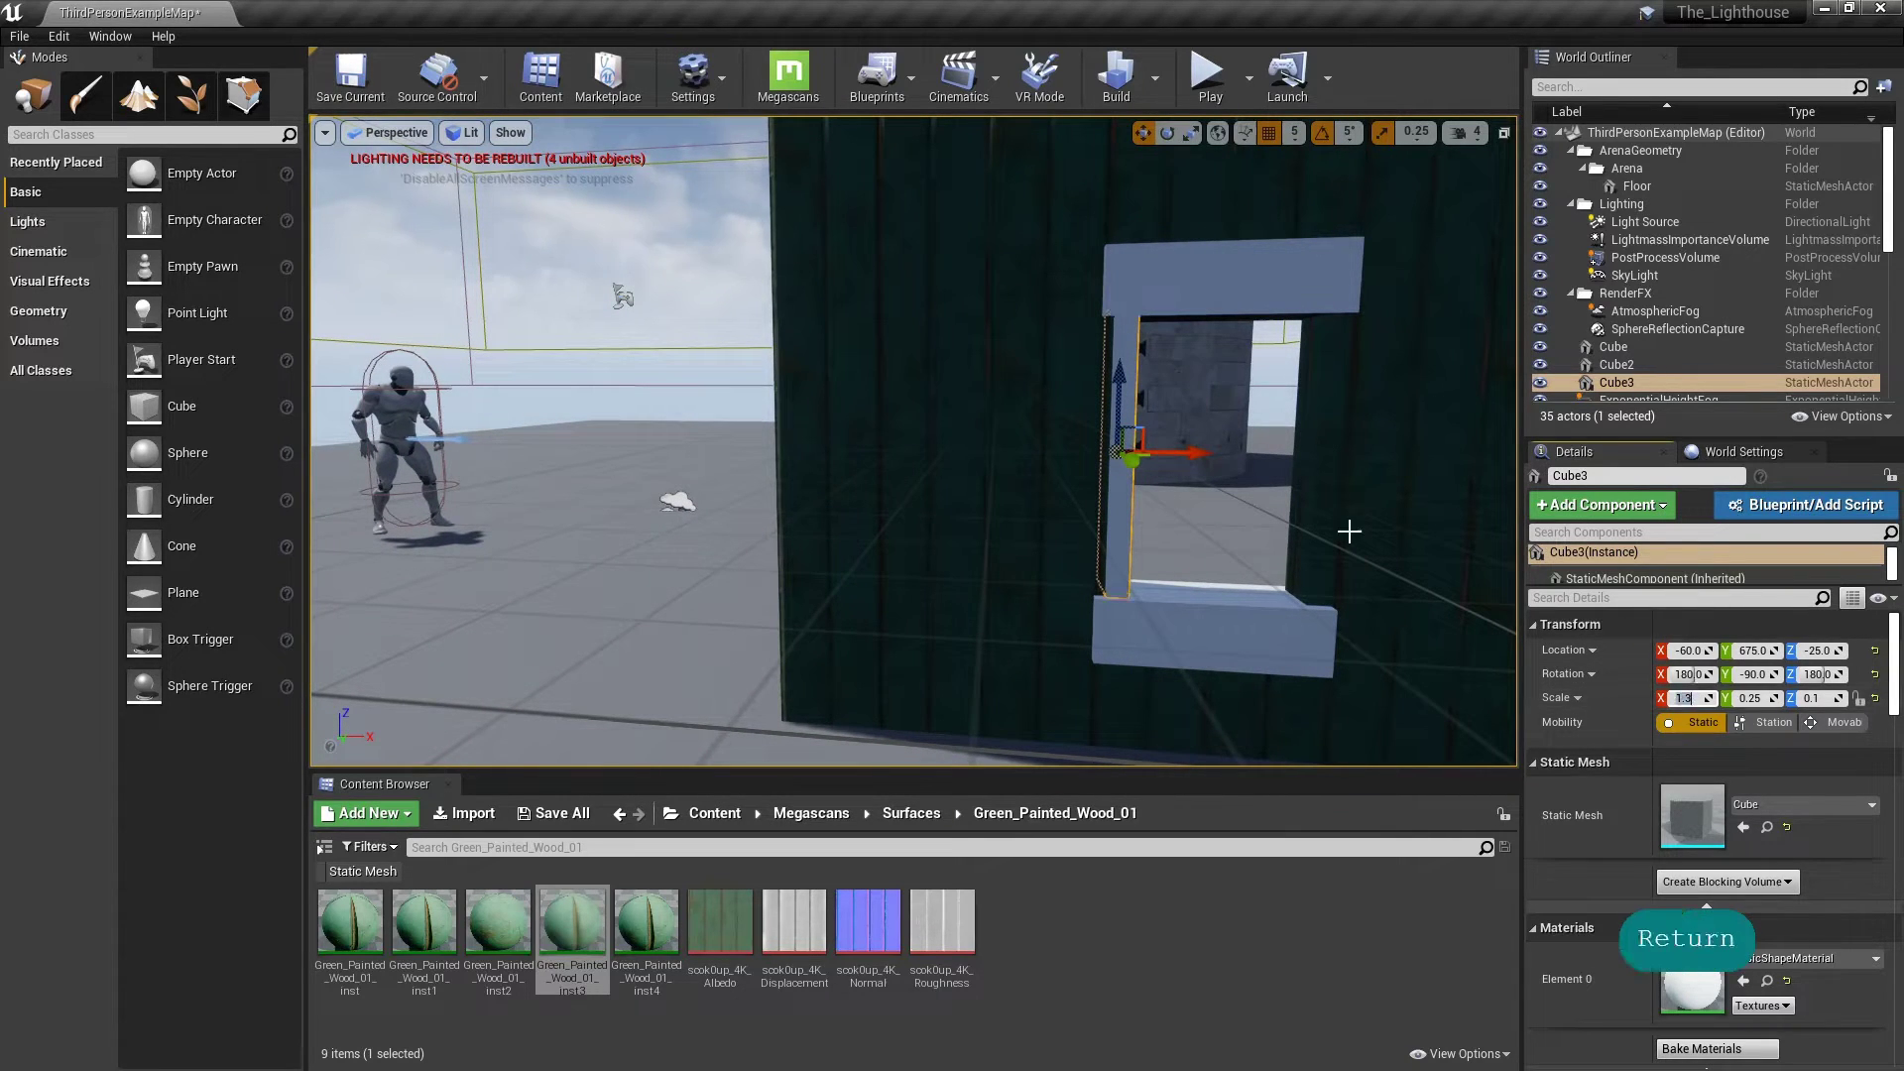
Step: Examine how the left side post meets the sill and the lintel
key("d")
right_click_drag(1262, 480, 1205, 480)
key("w")
key("d")
key("q")
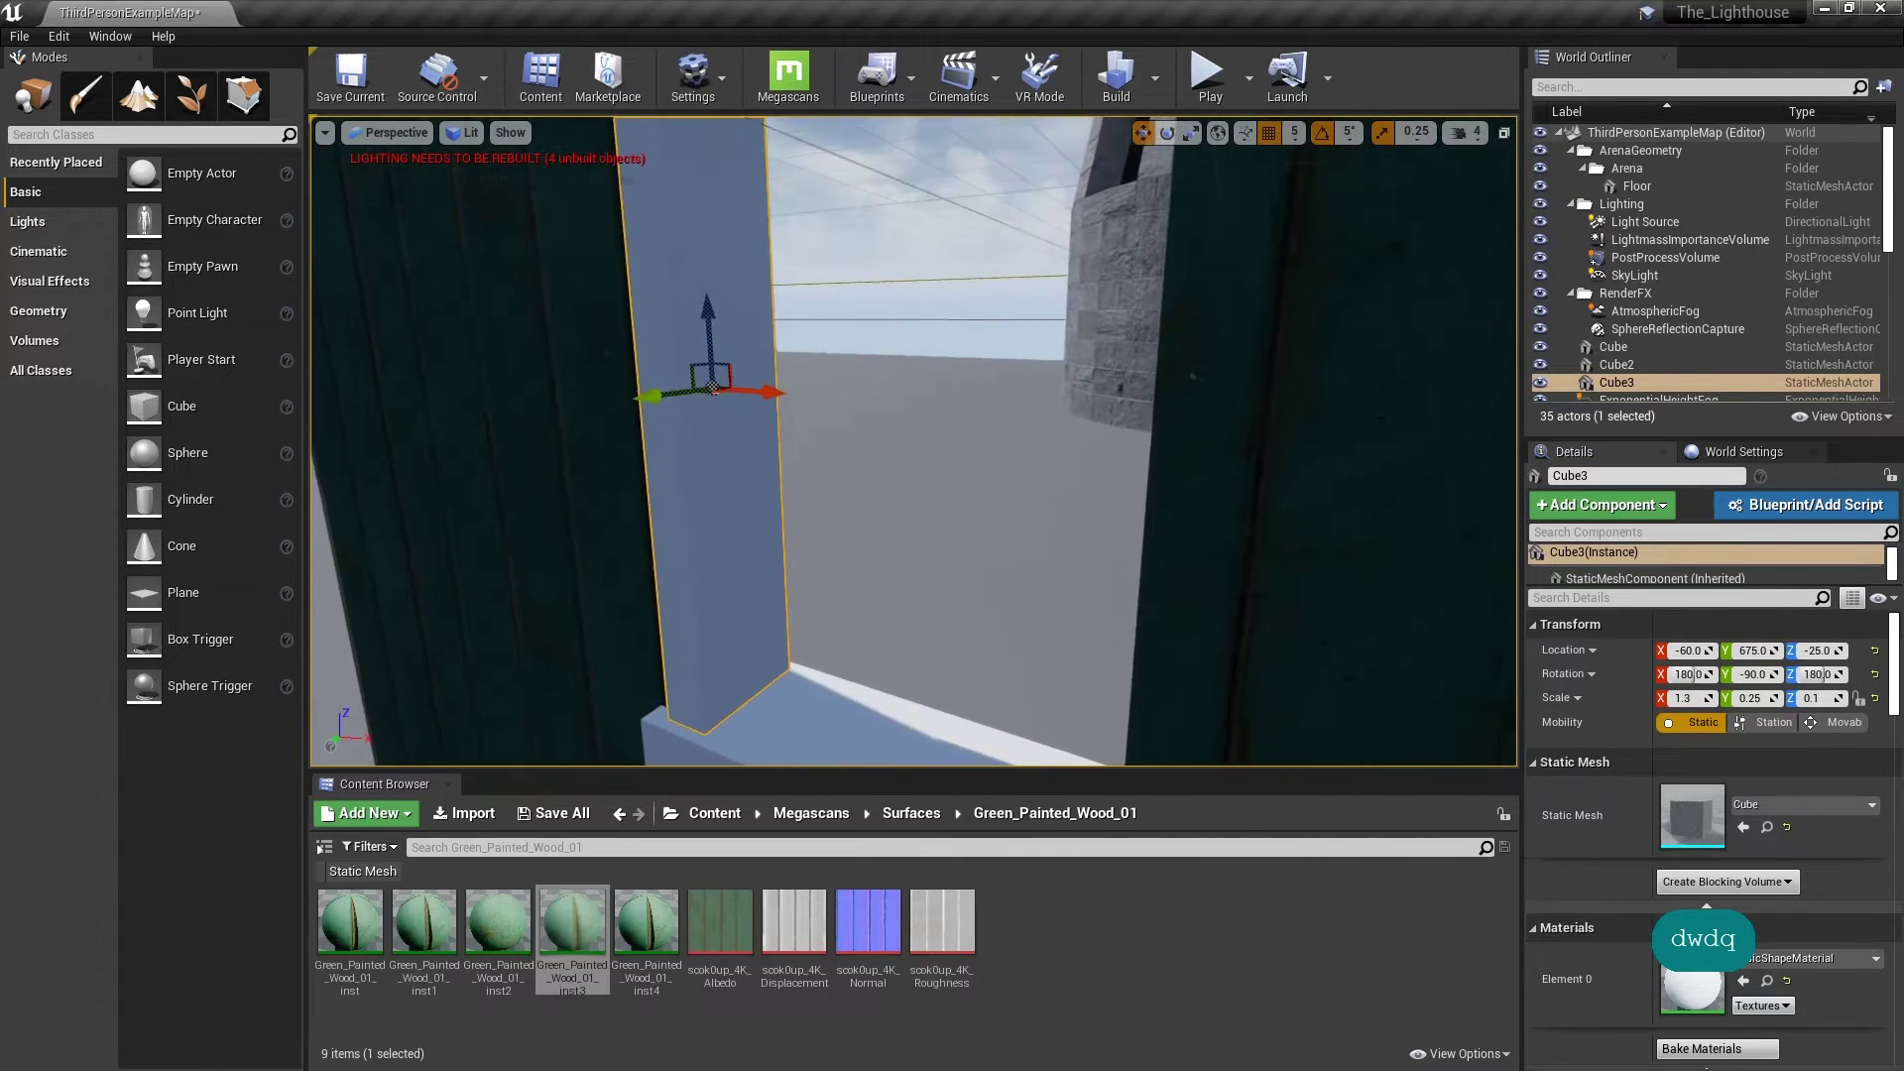
key("a")
key("s")
key("d")
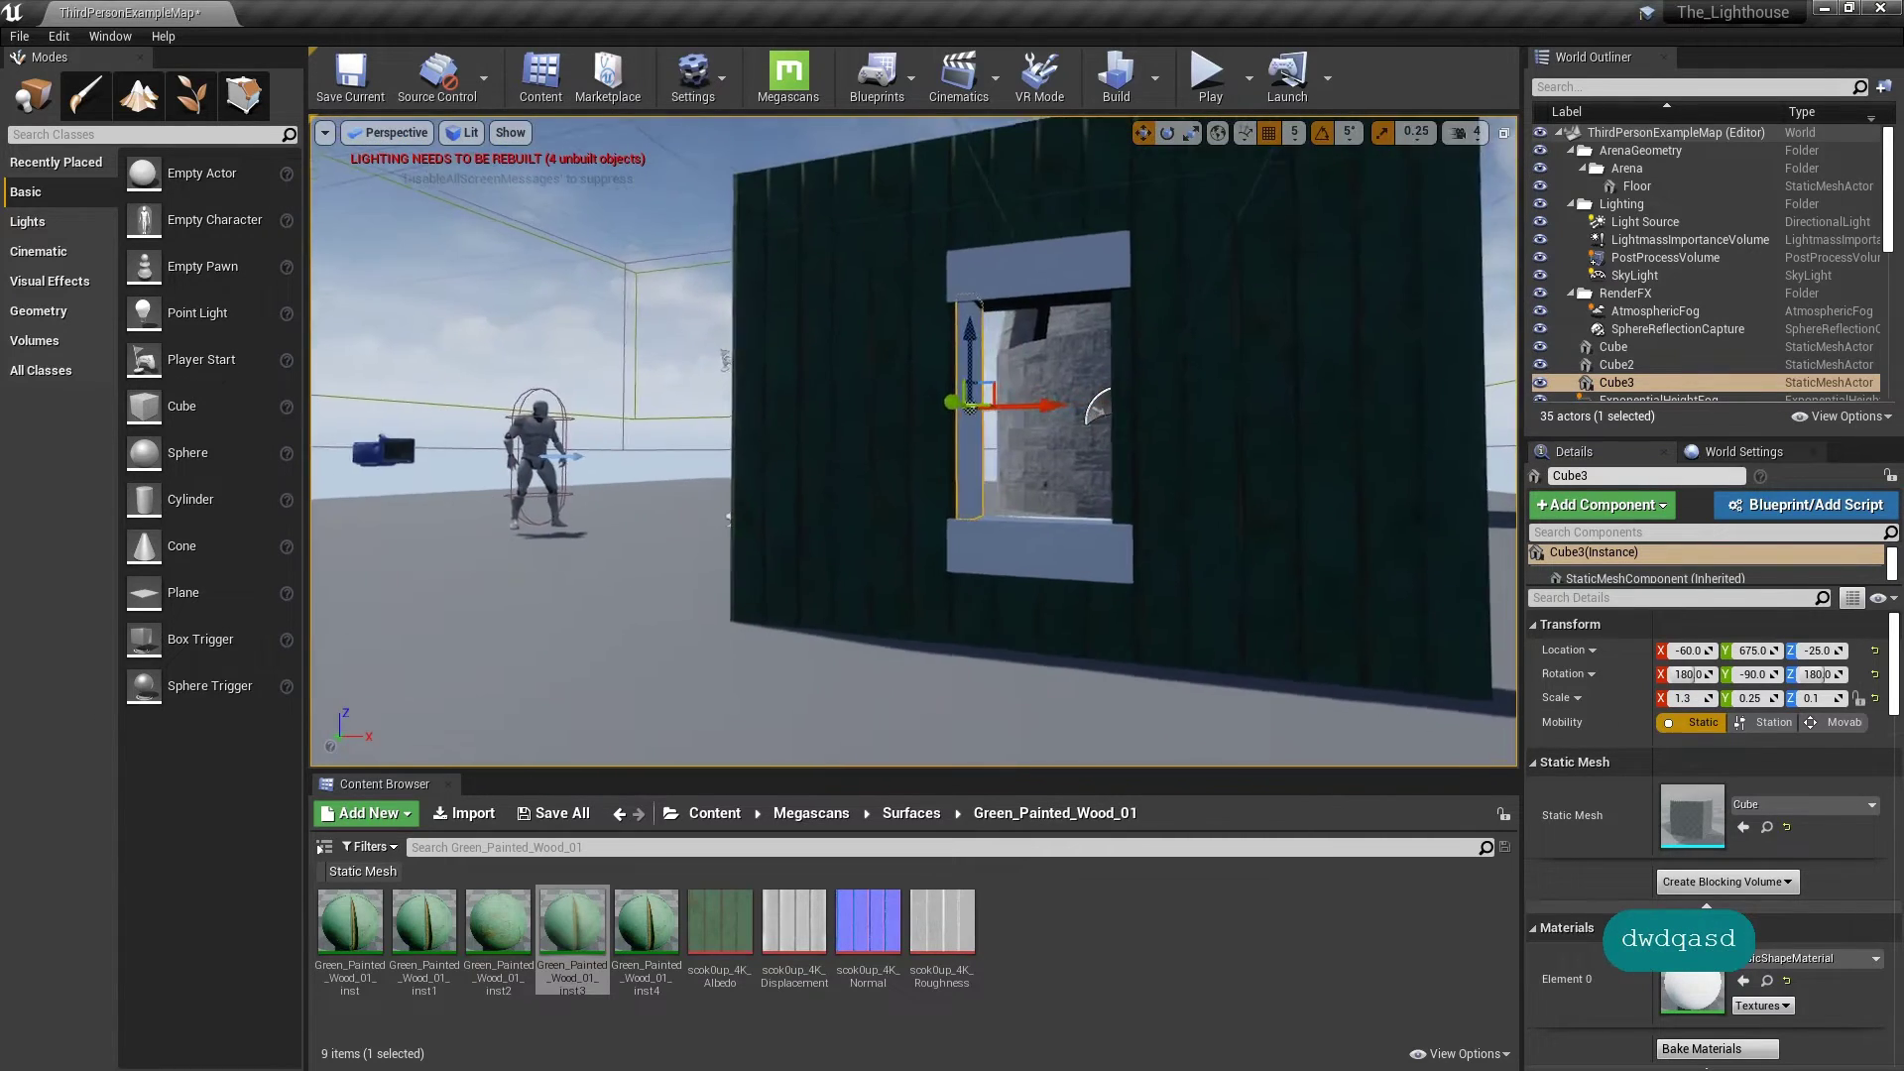
key("e")
key("w")
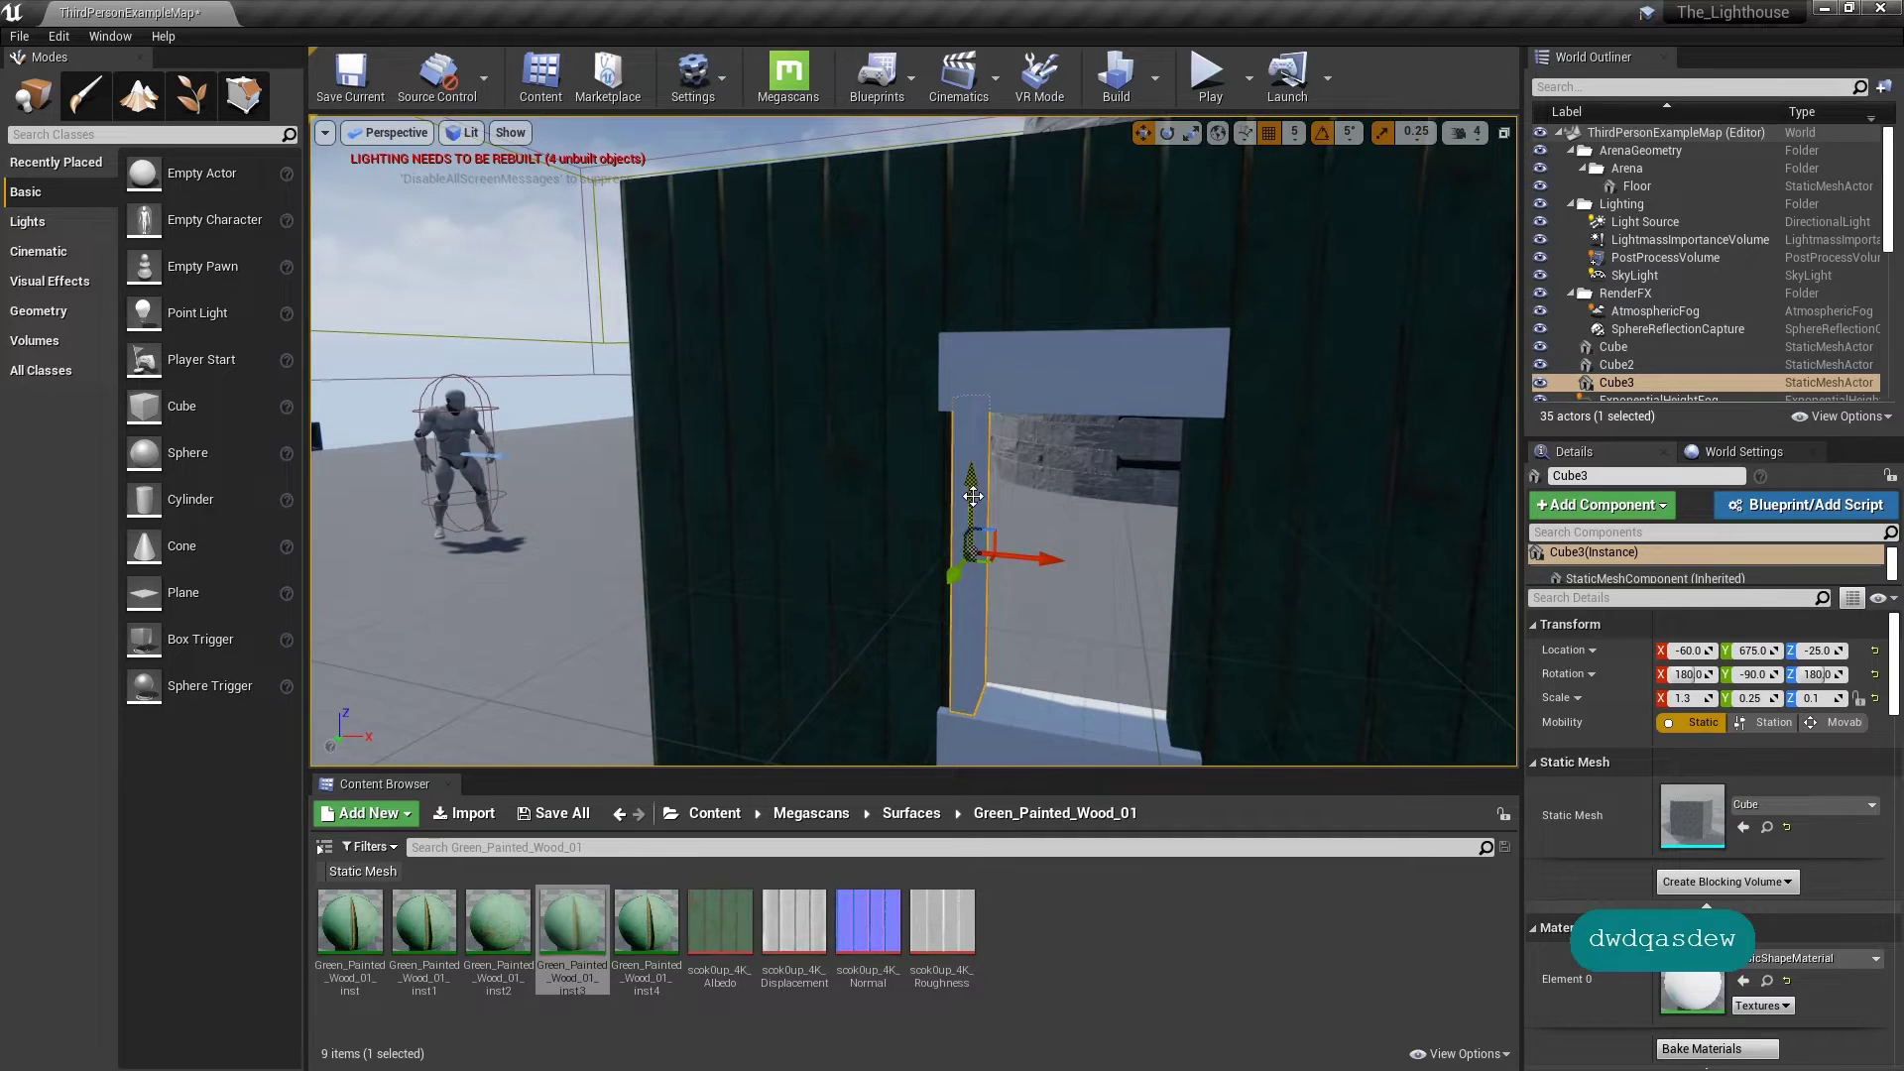
left_click_drag(972, 495, 967, 501)
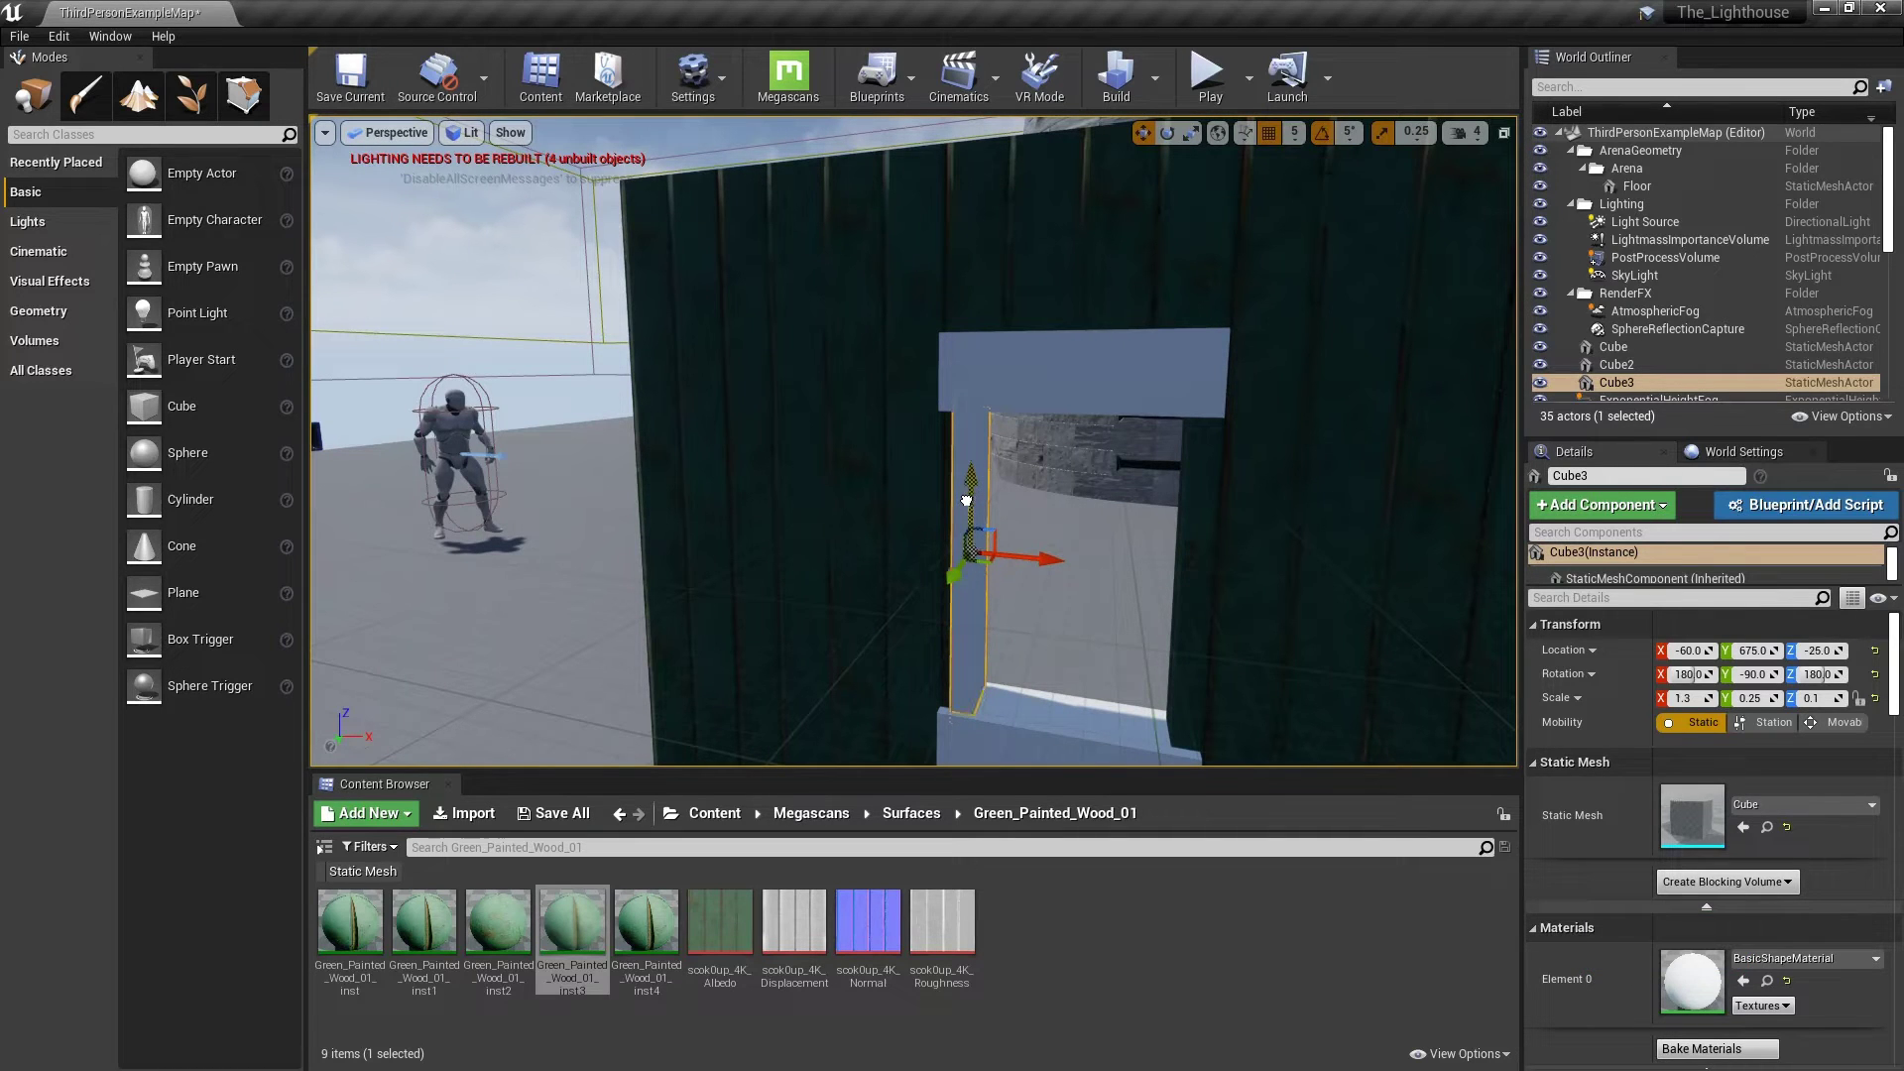
Step: Duplicate the left side post along X to 20, on the right edge of the opening, and deselect it
key("s")
right_click_drag(1042, 533, 938, 538)
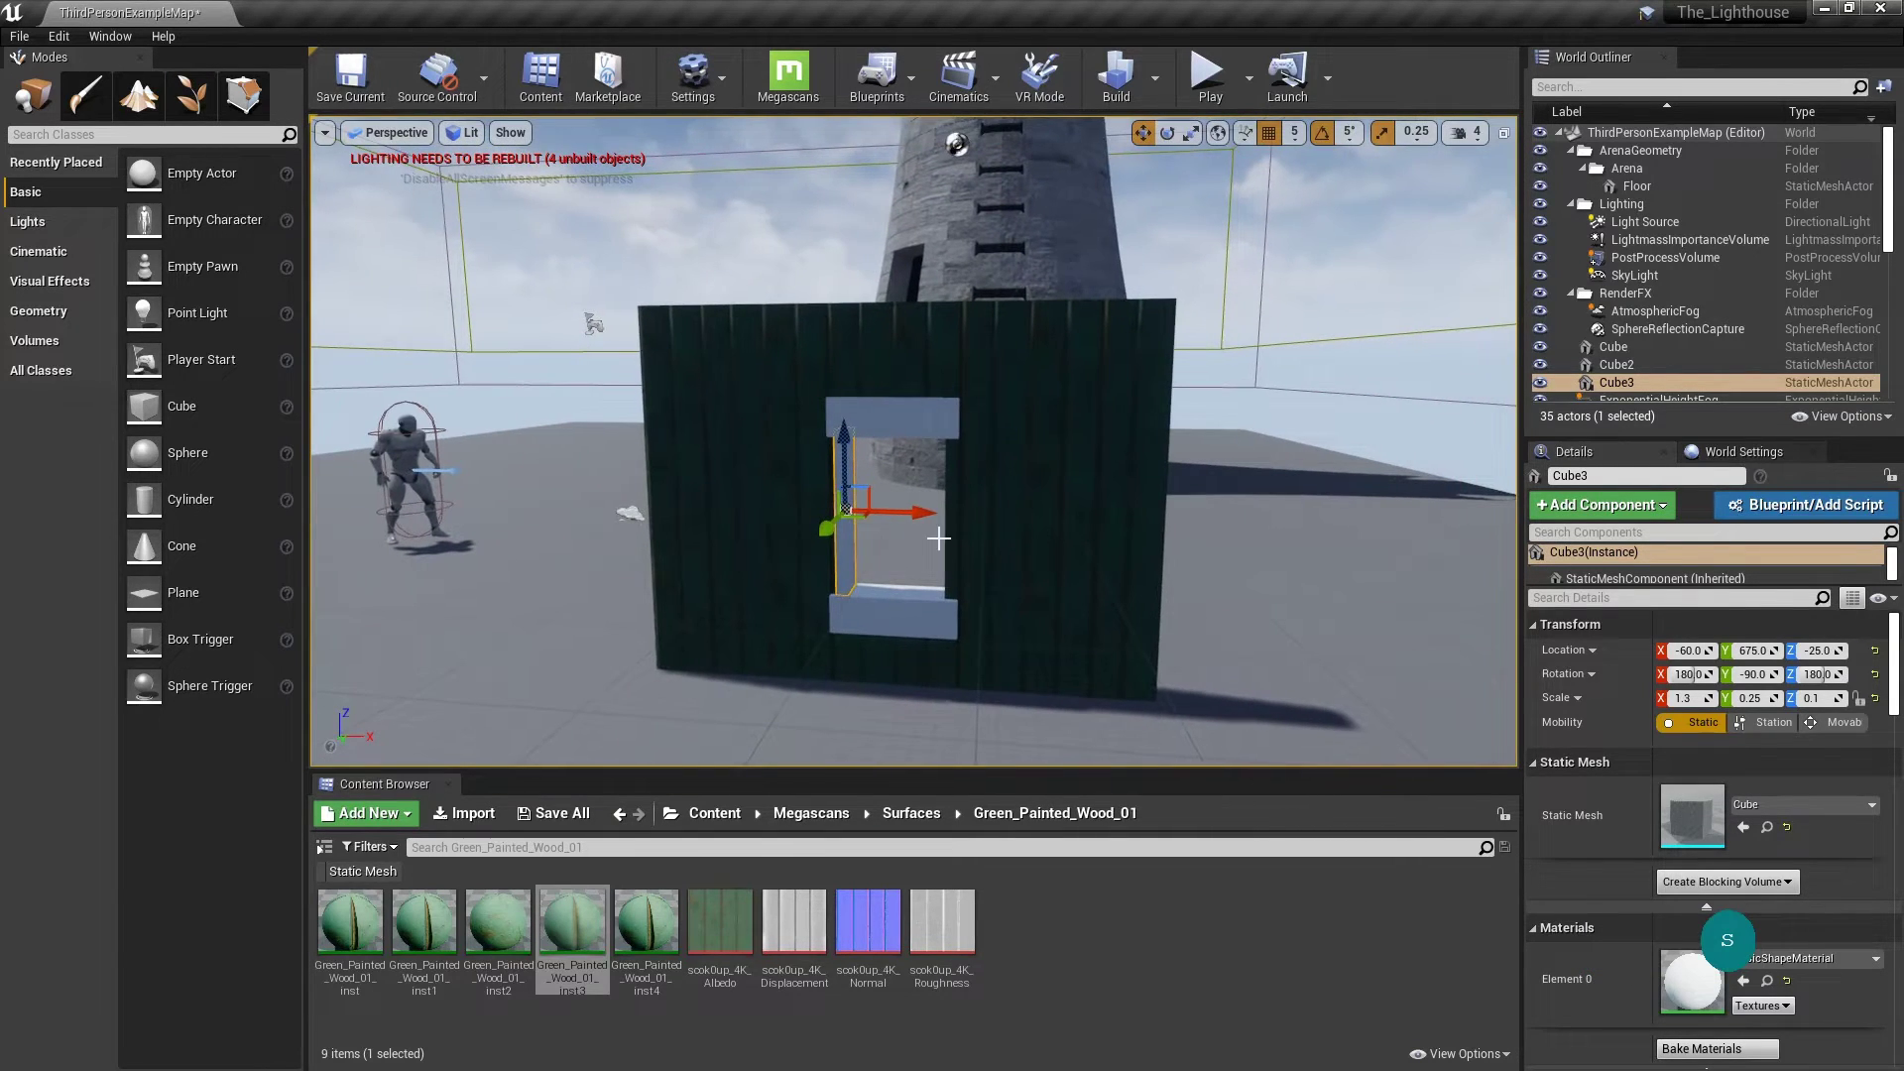
left_click_drag(920, 514, 1027, 520, "alt")
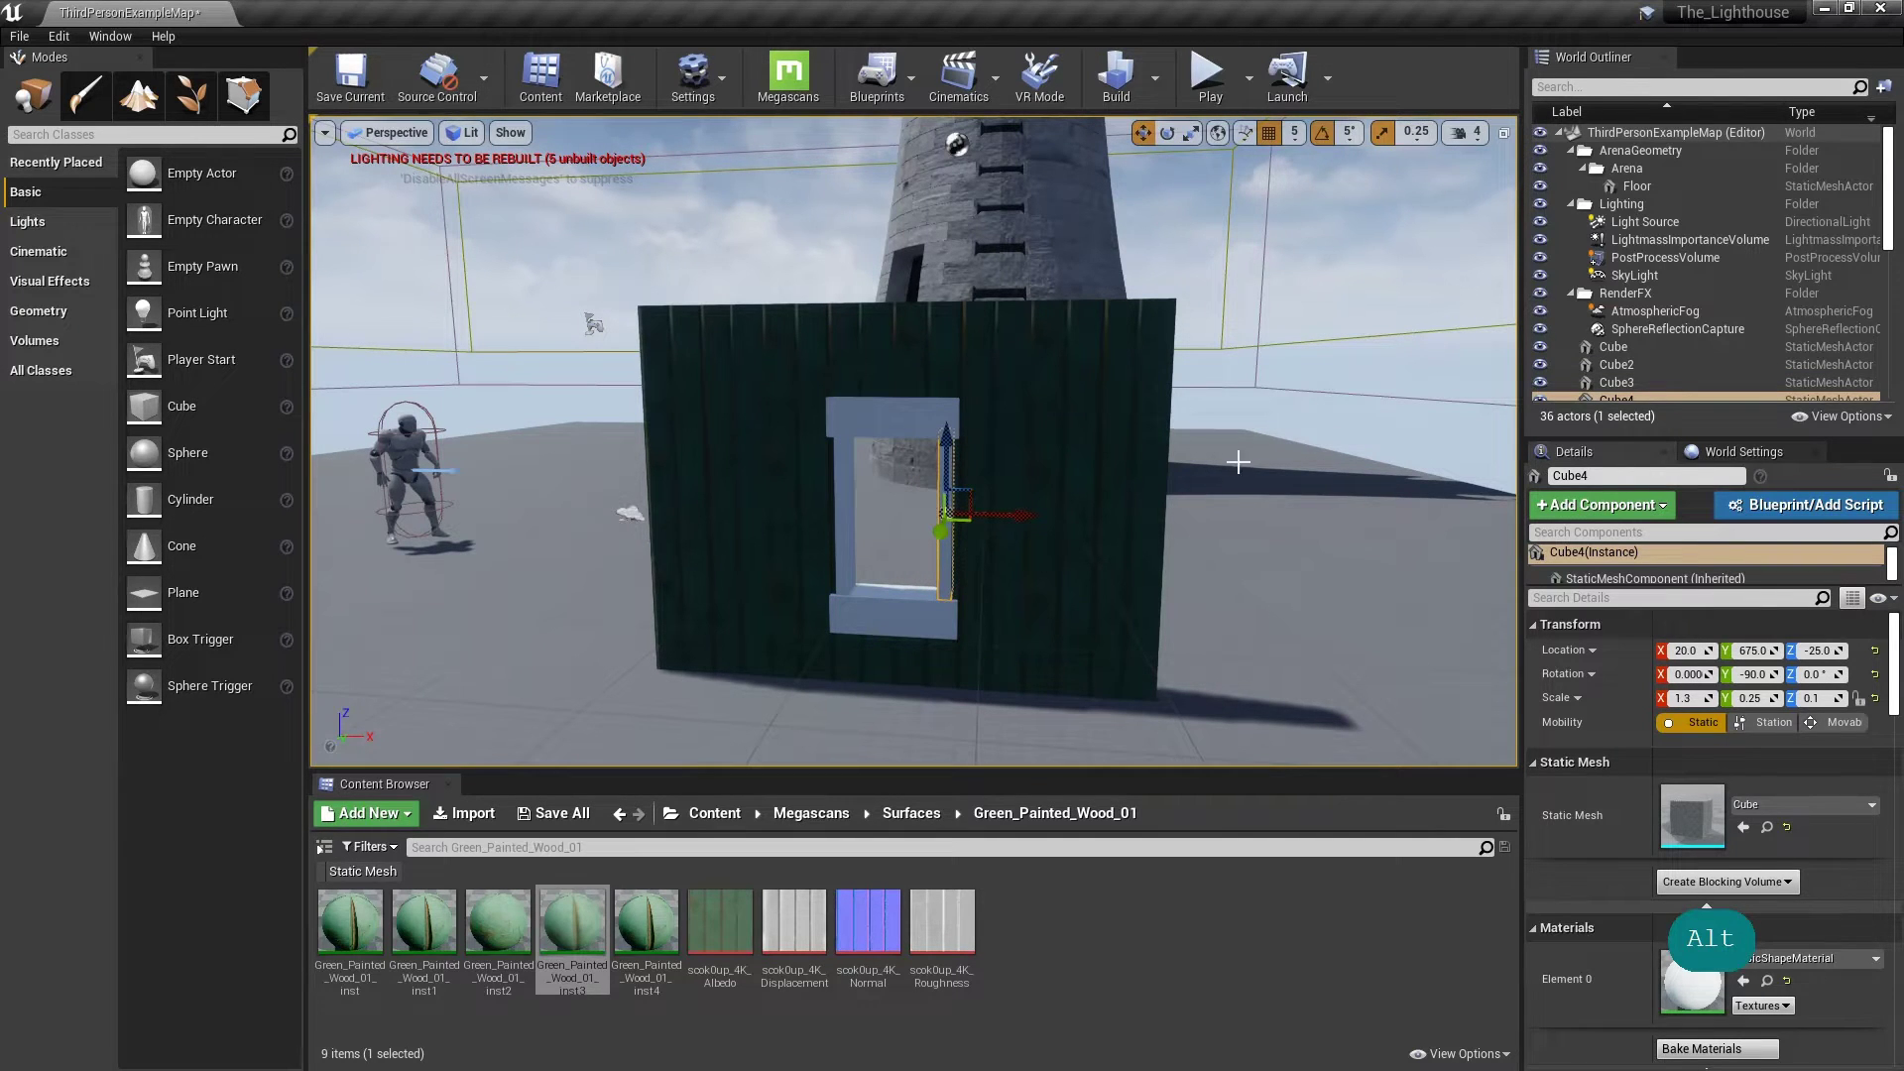
left_click(1383, 535)
Step: Inspect the joints and depth of the complete window frame from the side and the front
right_click_drag(1170, 605, 900, 571)
key("a")
key("a")
key("w")
key("w")
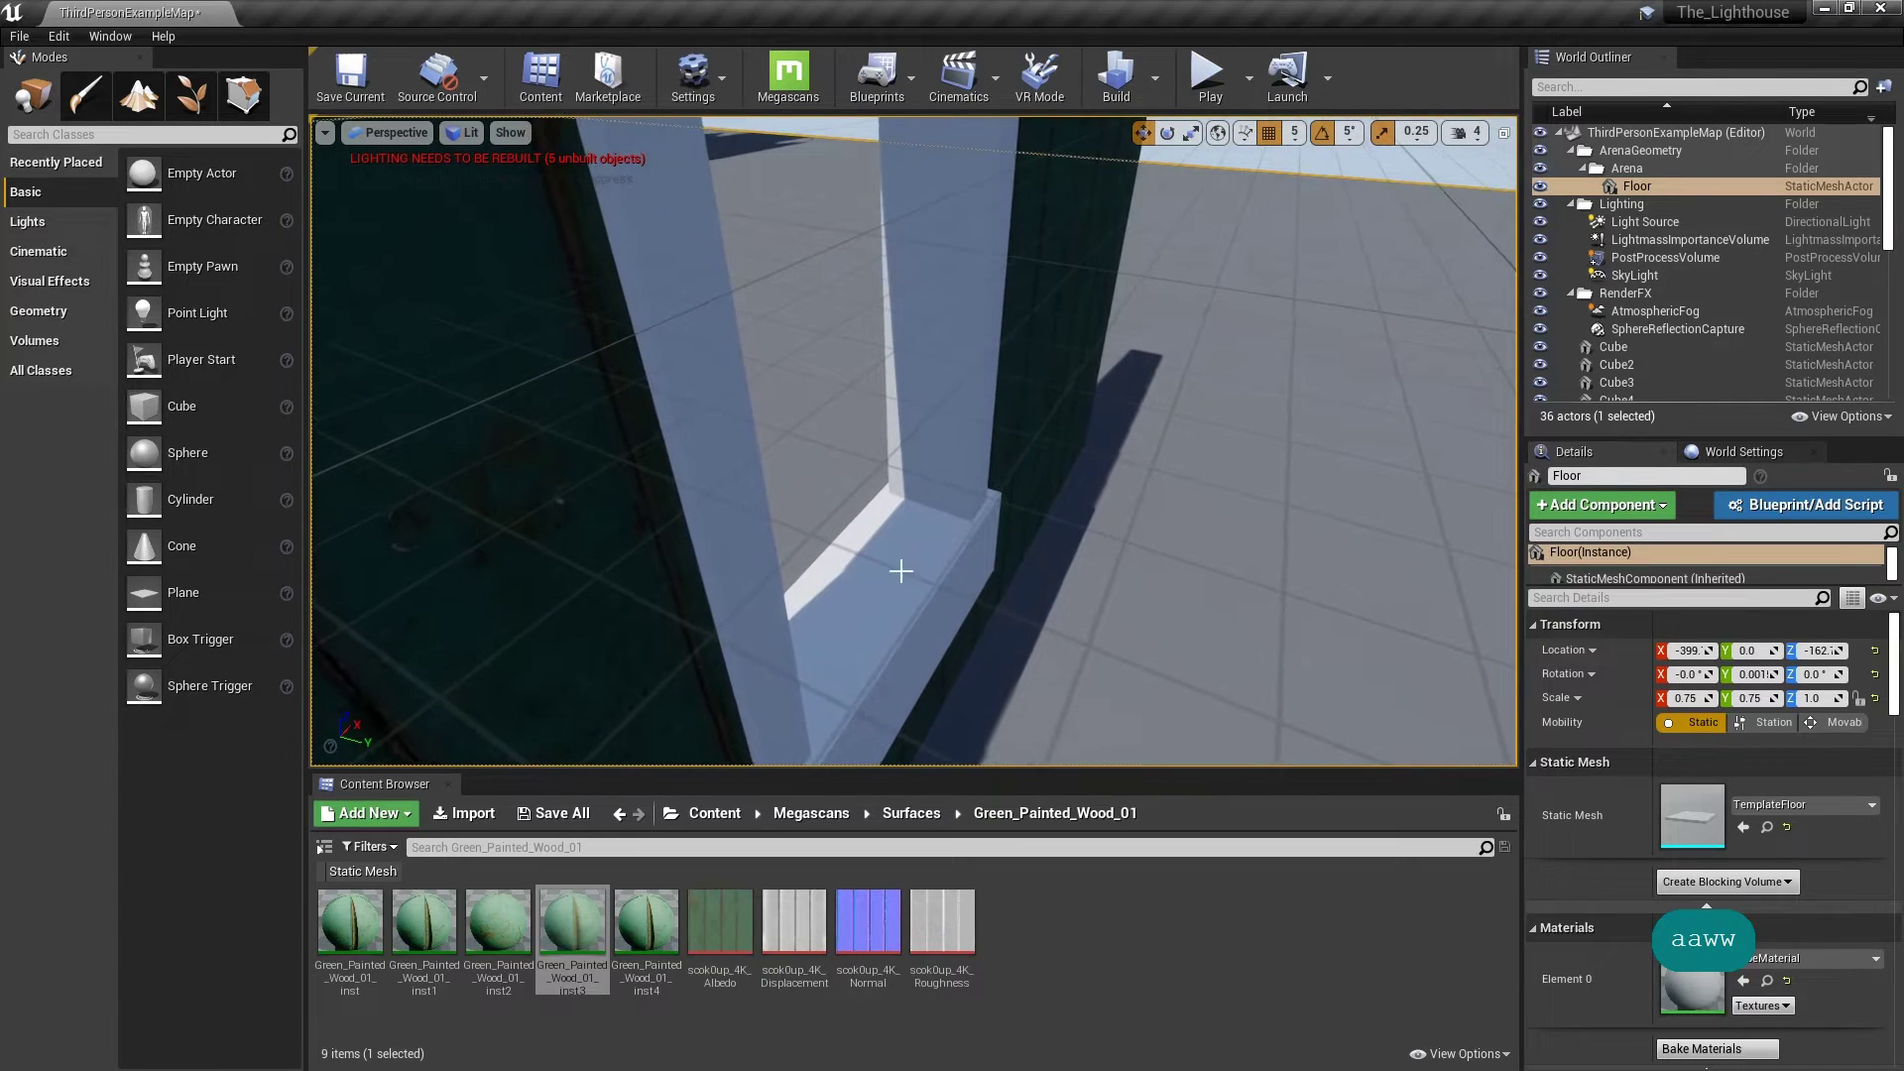
key("d")
right_click_drag(995, 501, 719, 390)
key("d")
key("a")
key("e")
key("w")
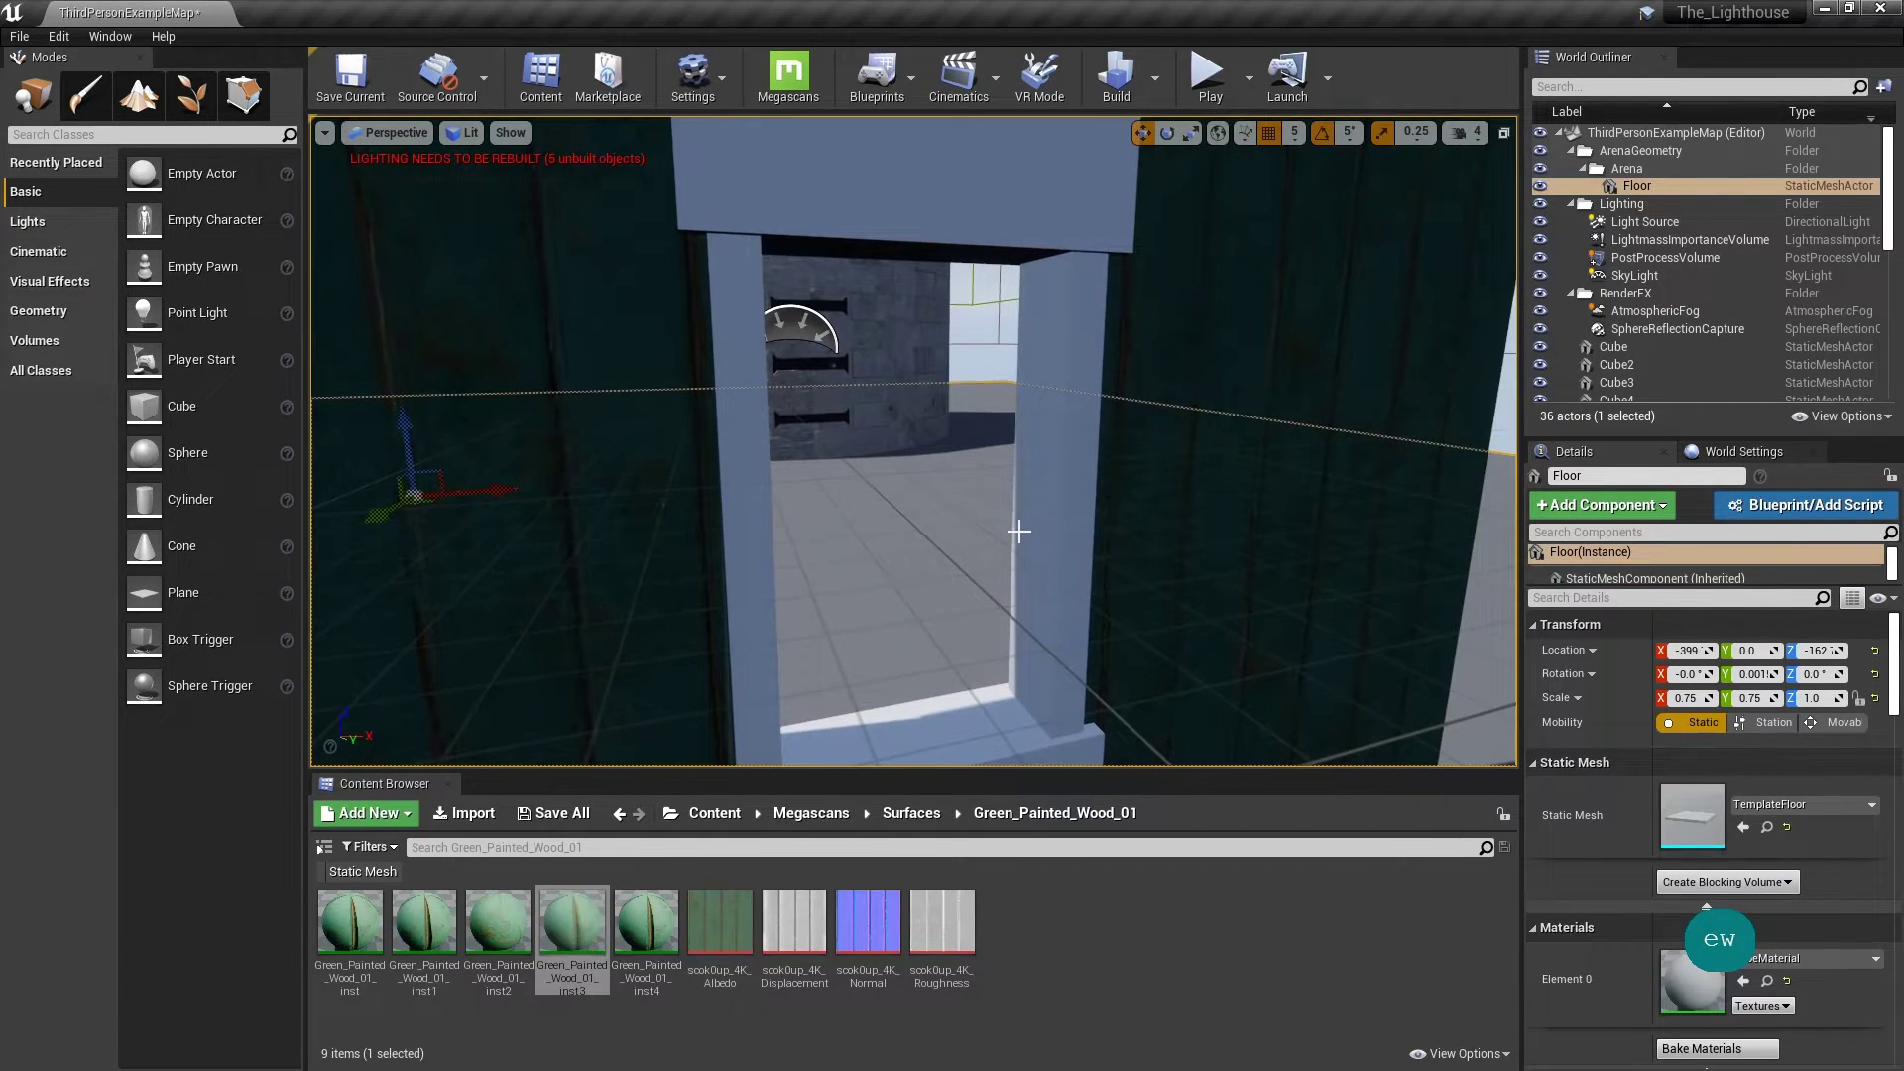
Step: Duplicate the left side post of the window frame along X to -50, just inside the opening
key("d")
right_click_drag(1117, 554, 699, 459)
left_click(667, 602)
key("a")
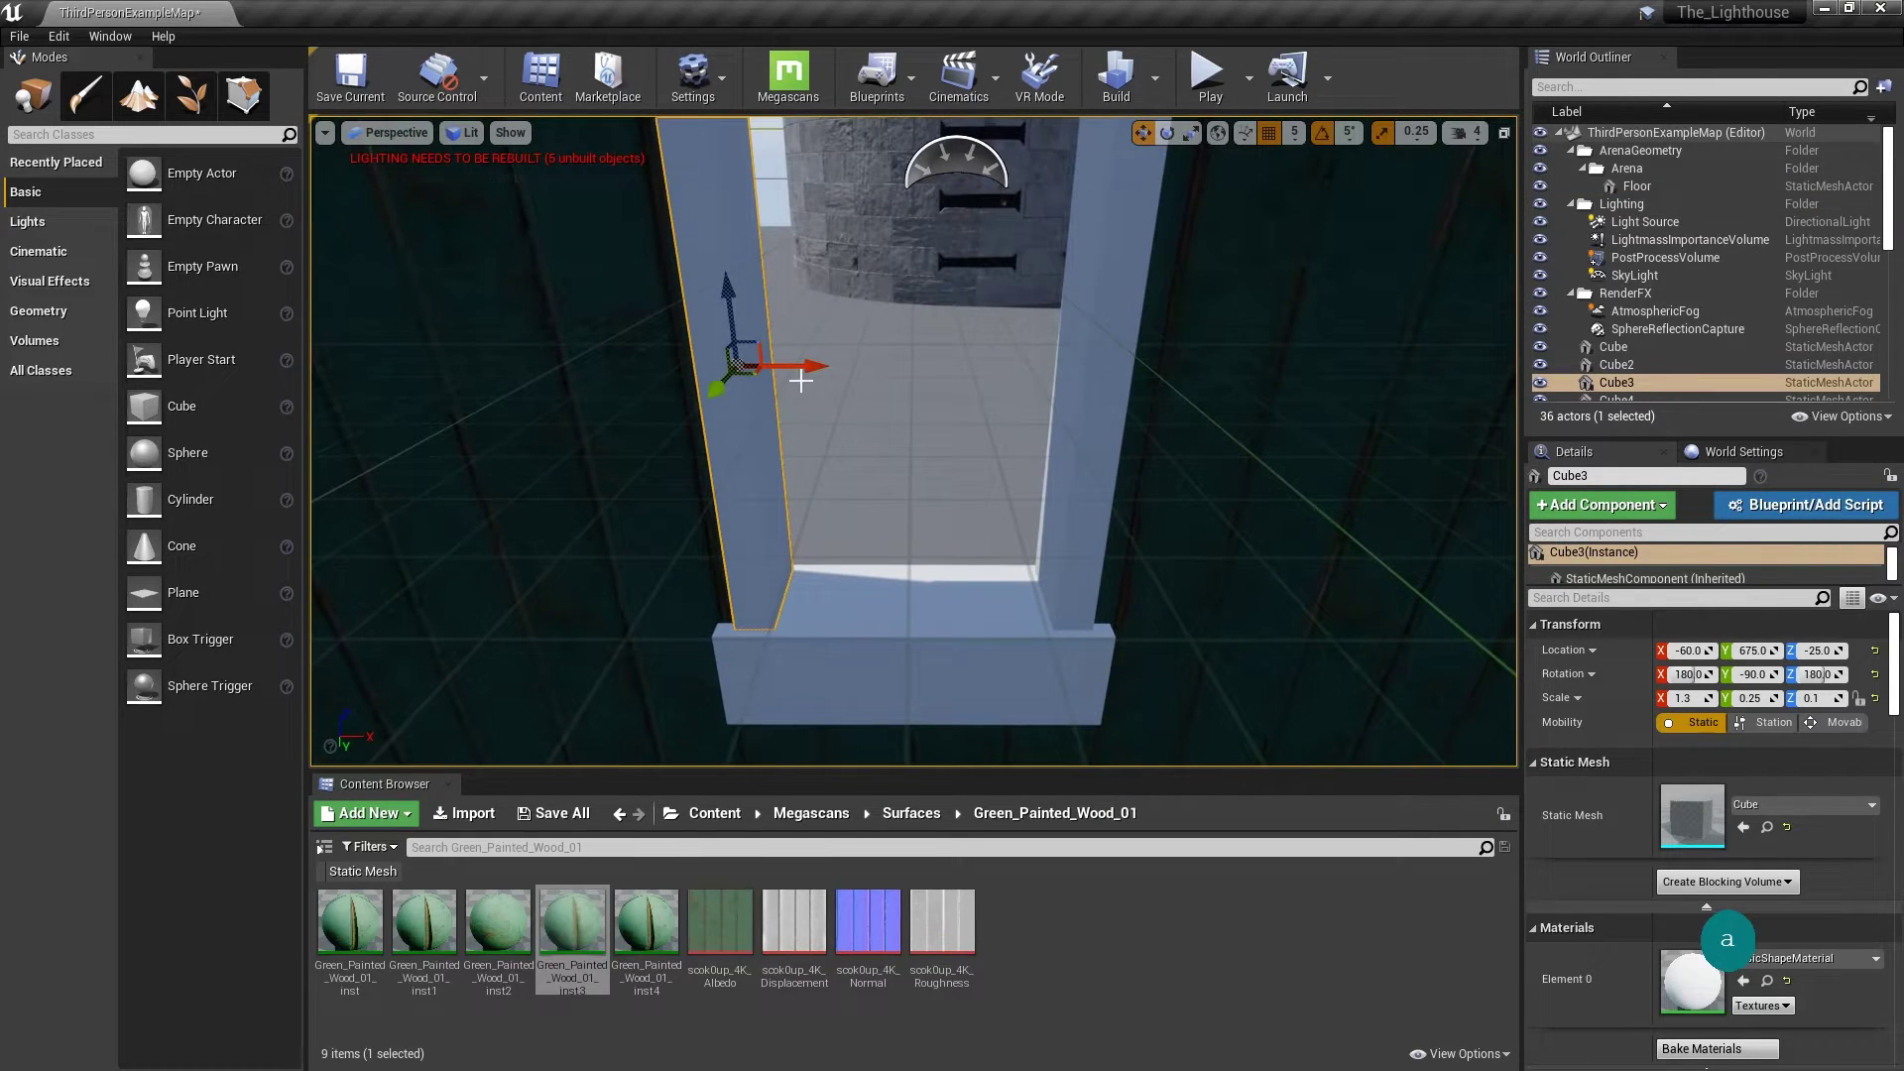
left_click_drag(805, 368, 842, 377, "alt")
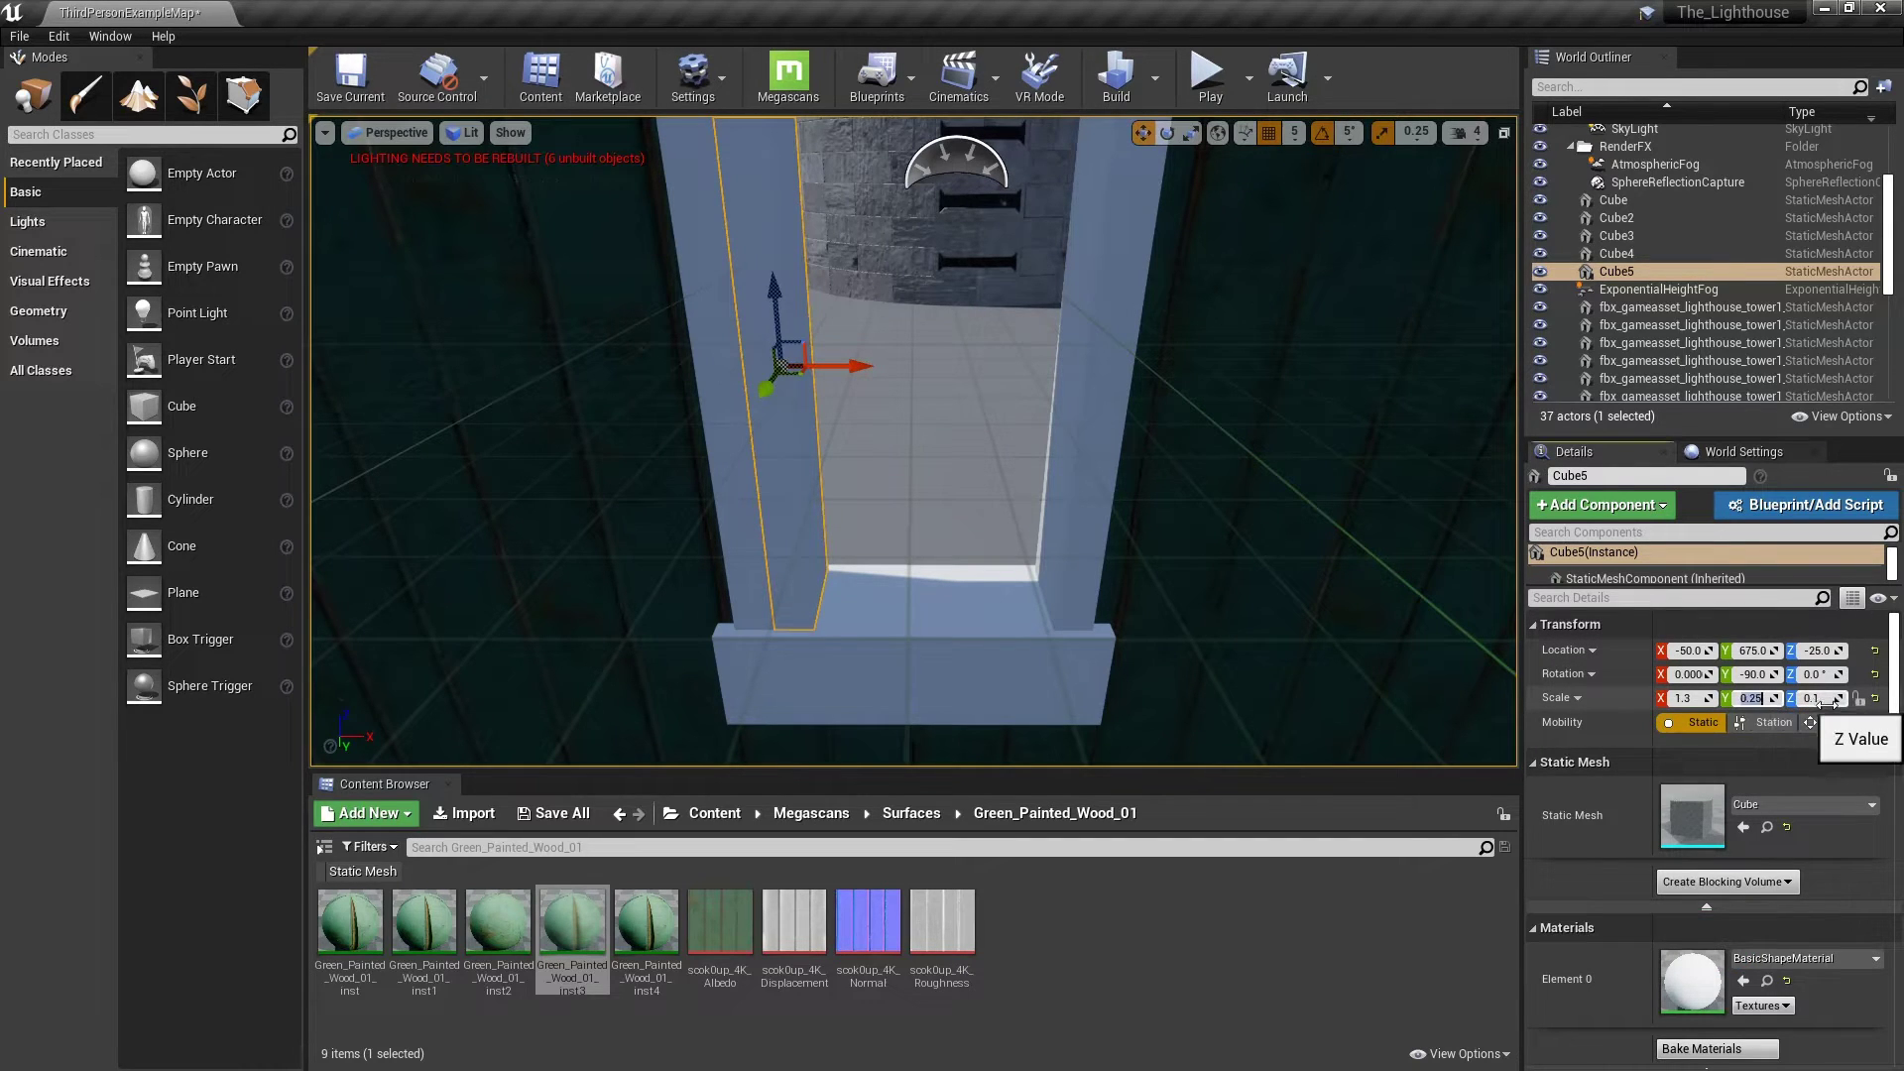
Step: Slim the duplicated left post into a thin inner strip with Y scale 0.1 and Z scale 0.05
type("0.1")
key("Return")
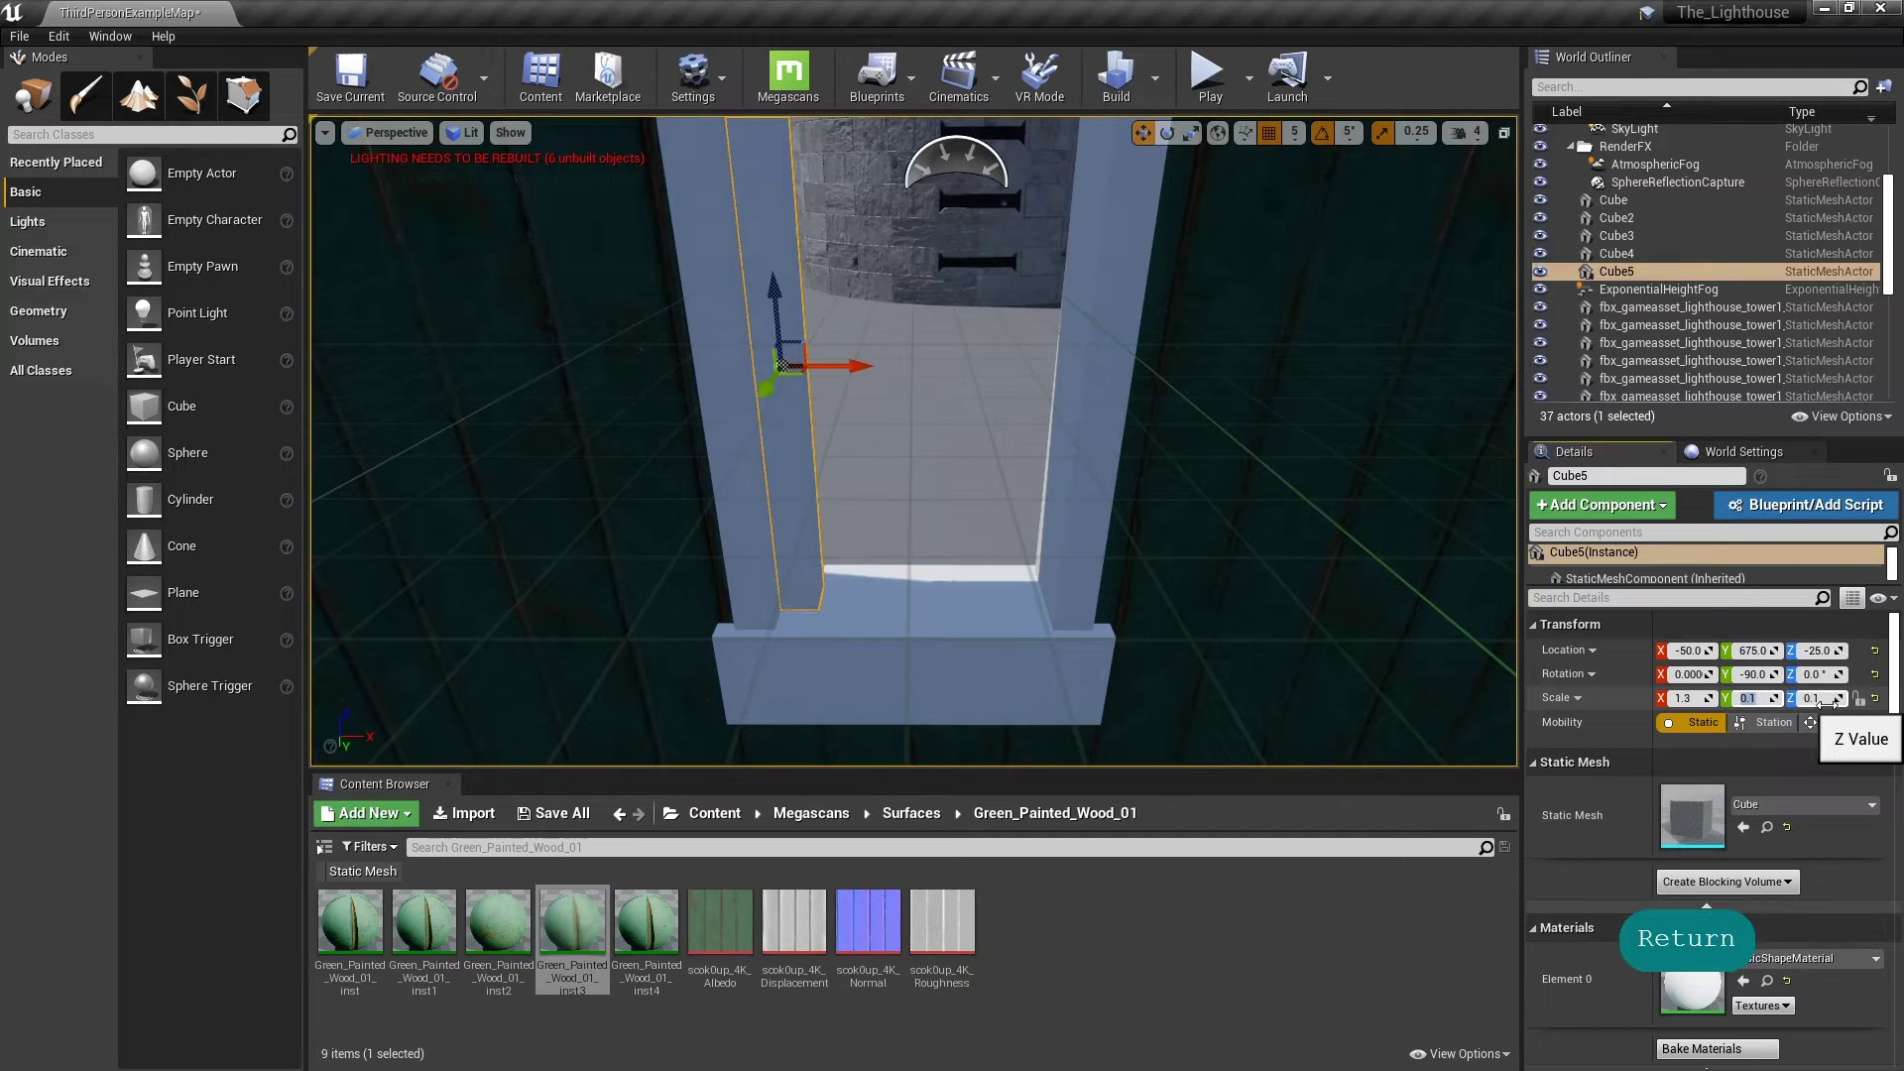
left_click(1833, 699)
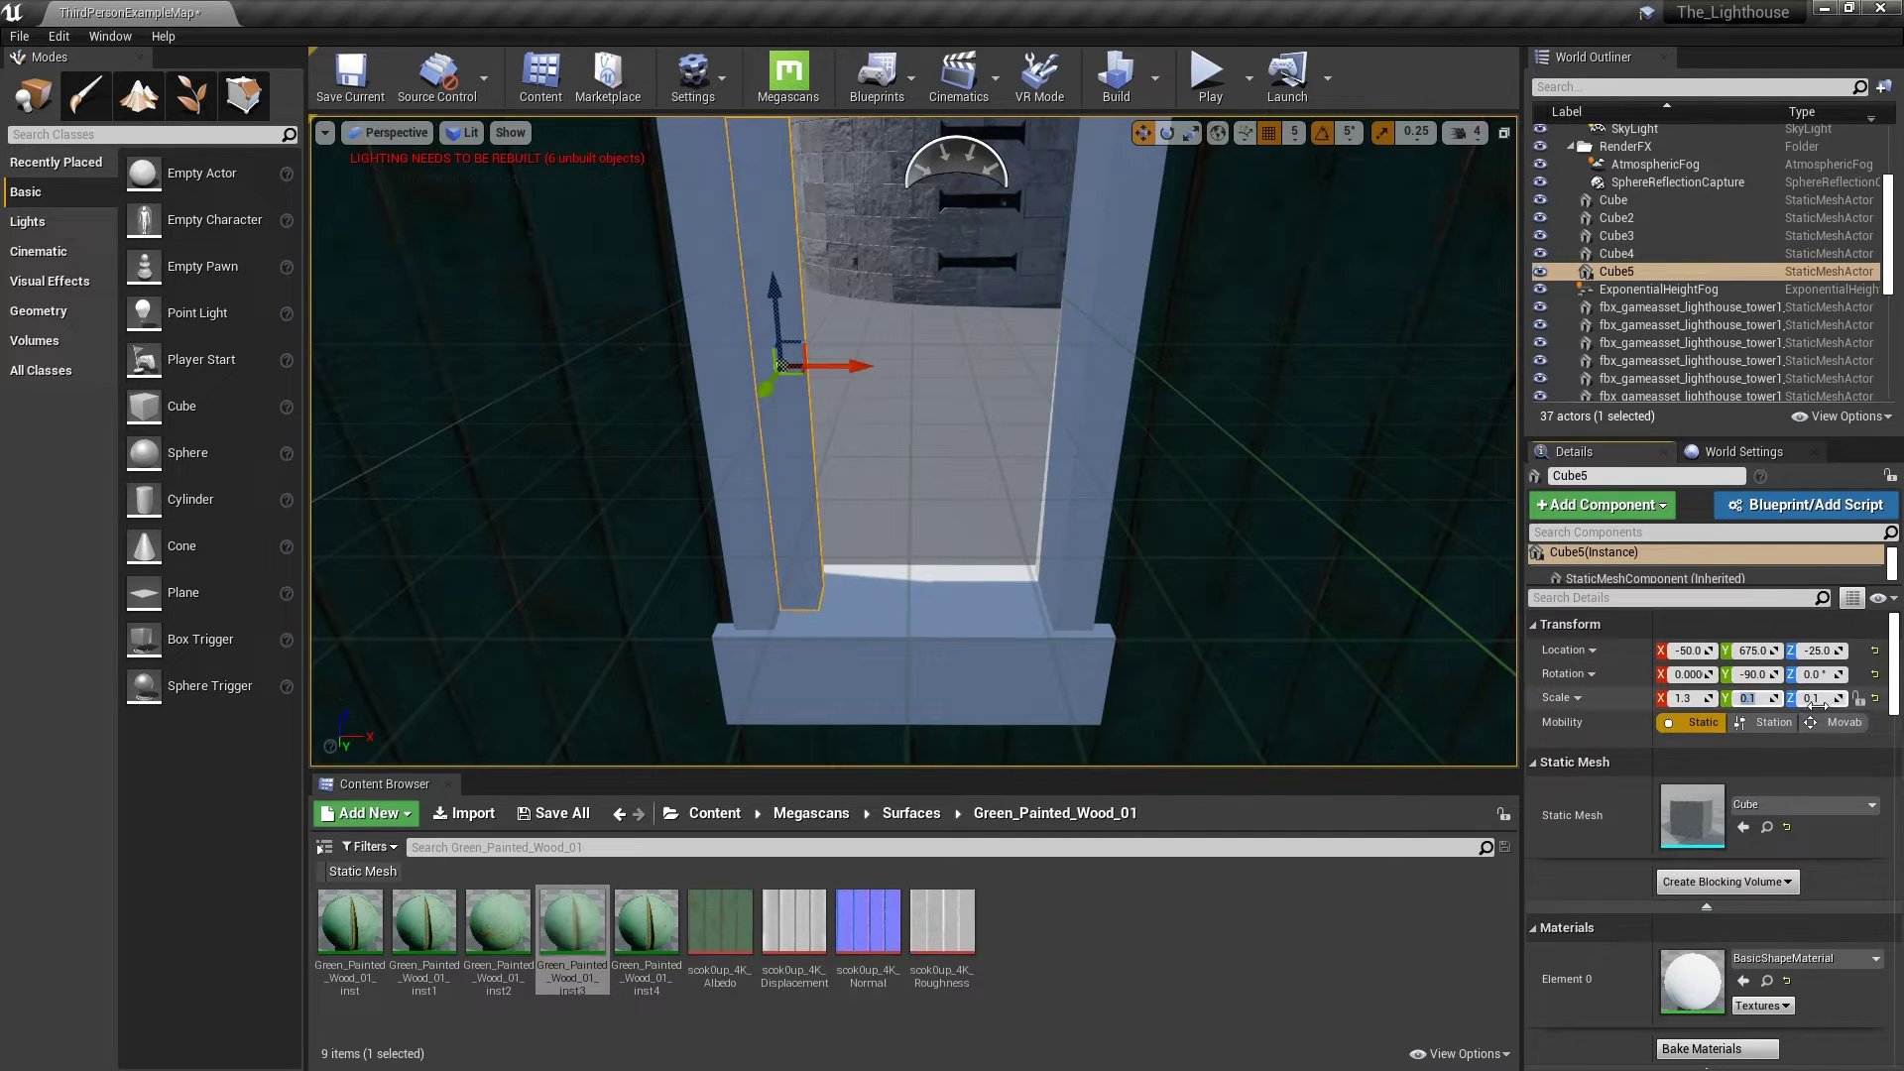
type("0.")
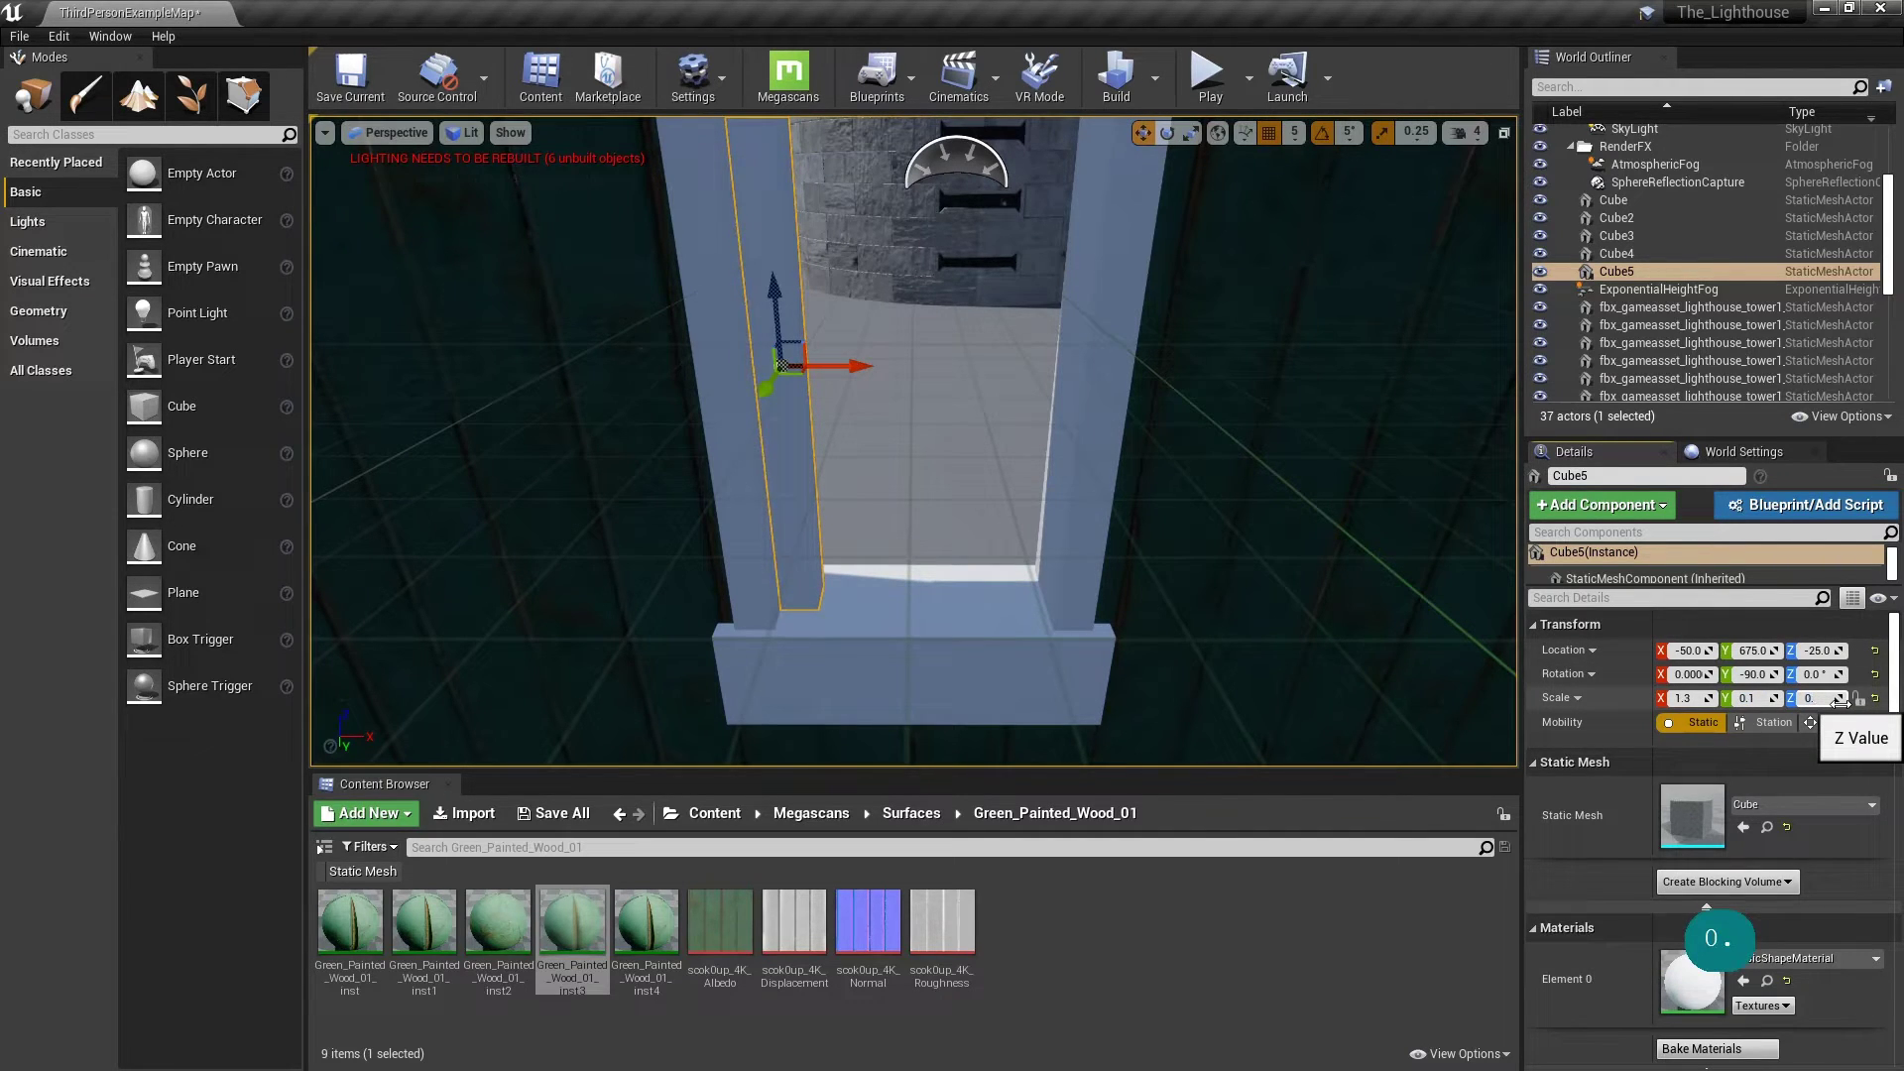
type("05")
key("Return")
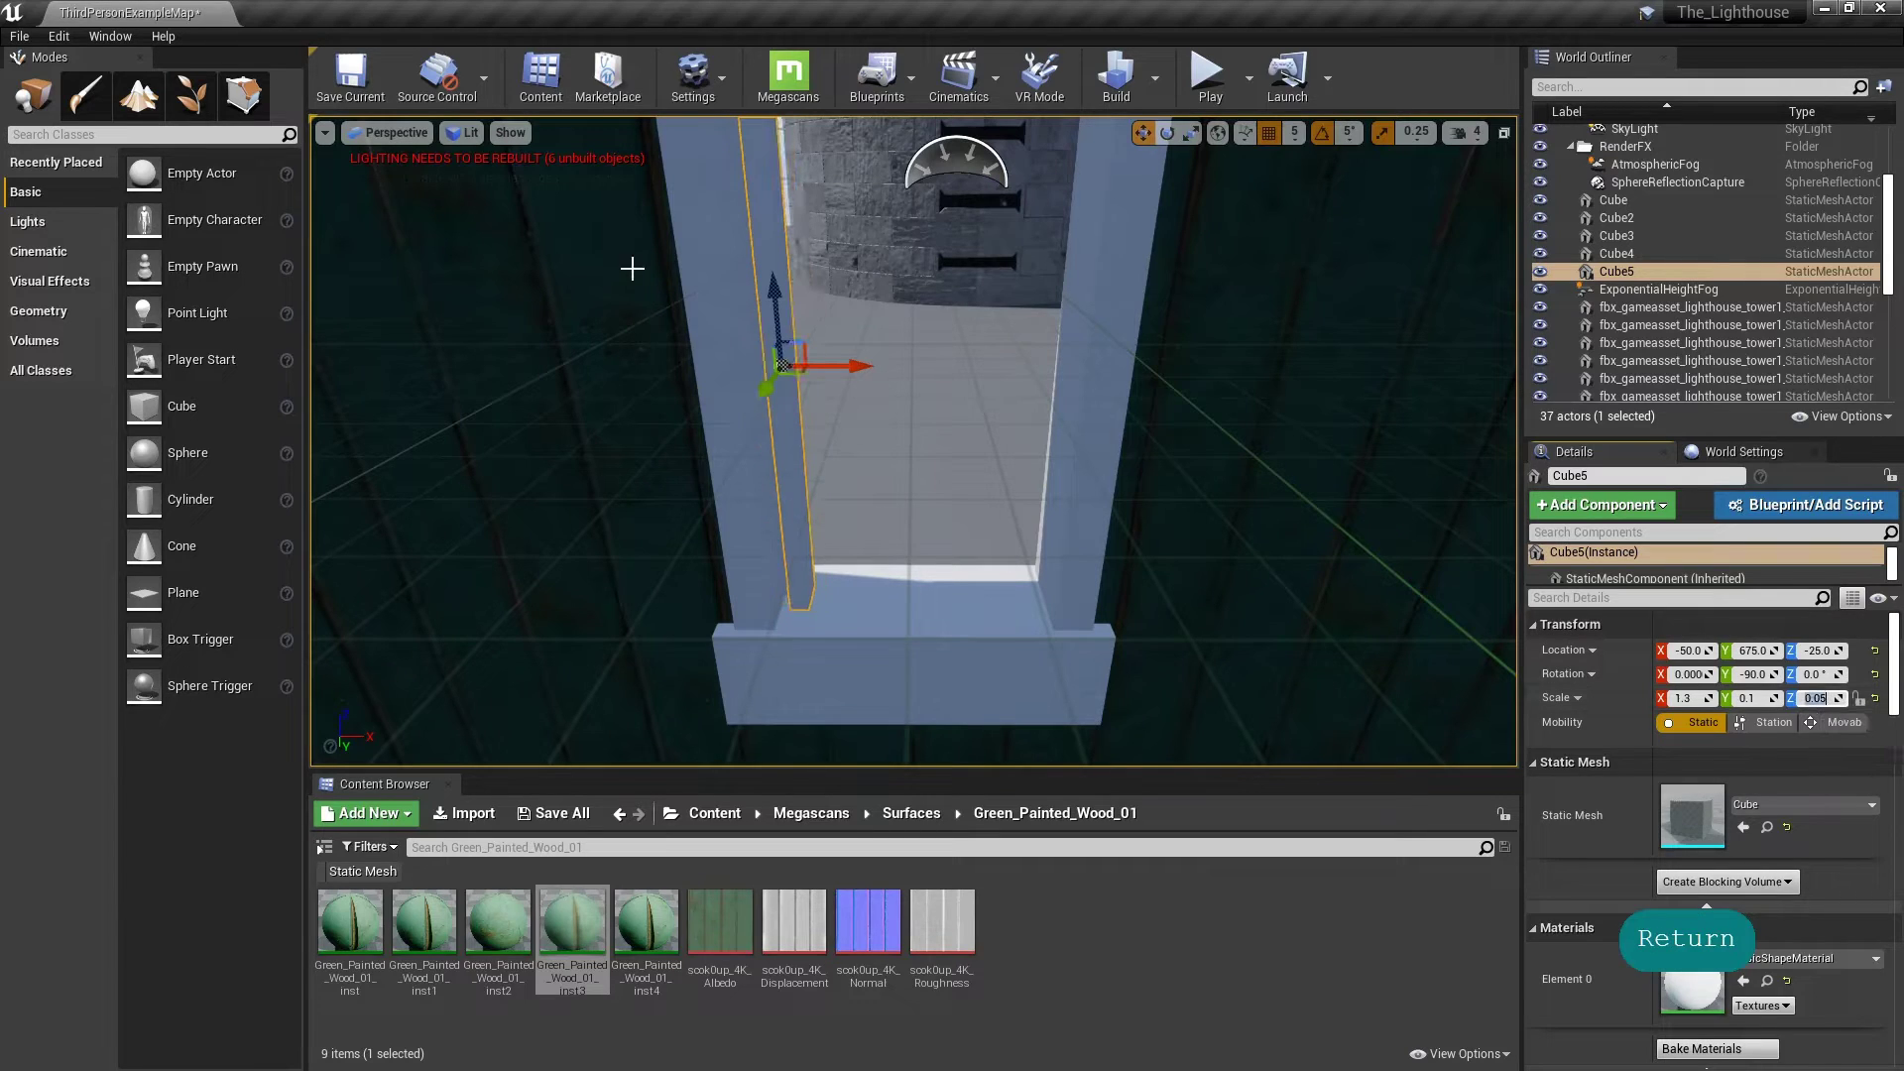
Step: Duplicate the thin inner strip along X to 15, against the right side post
left_click_drag(843, 368, 1148, 369)
left_click_drag(1053, 429, 1053, 516, "alt")
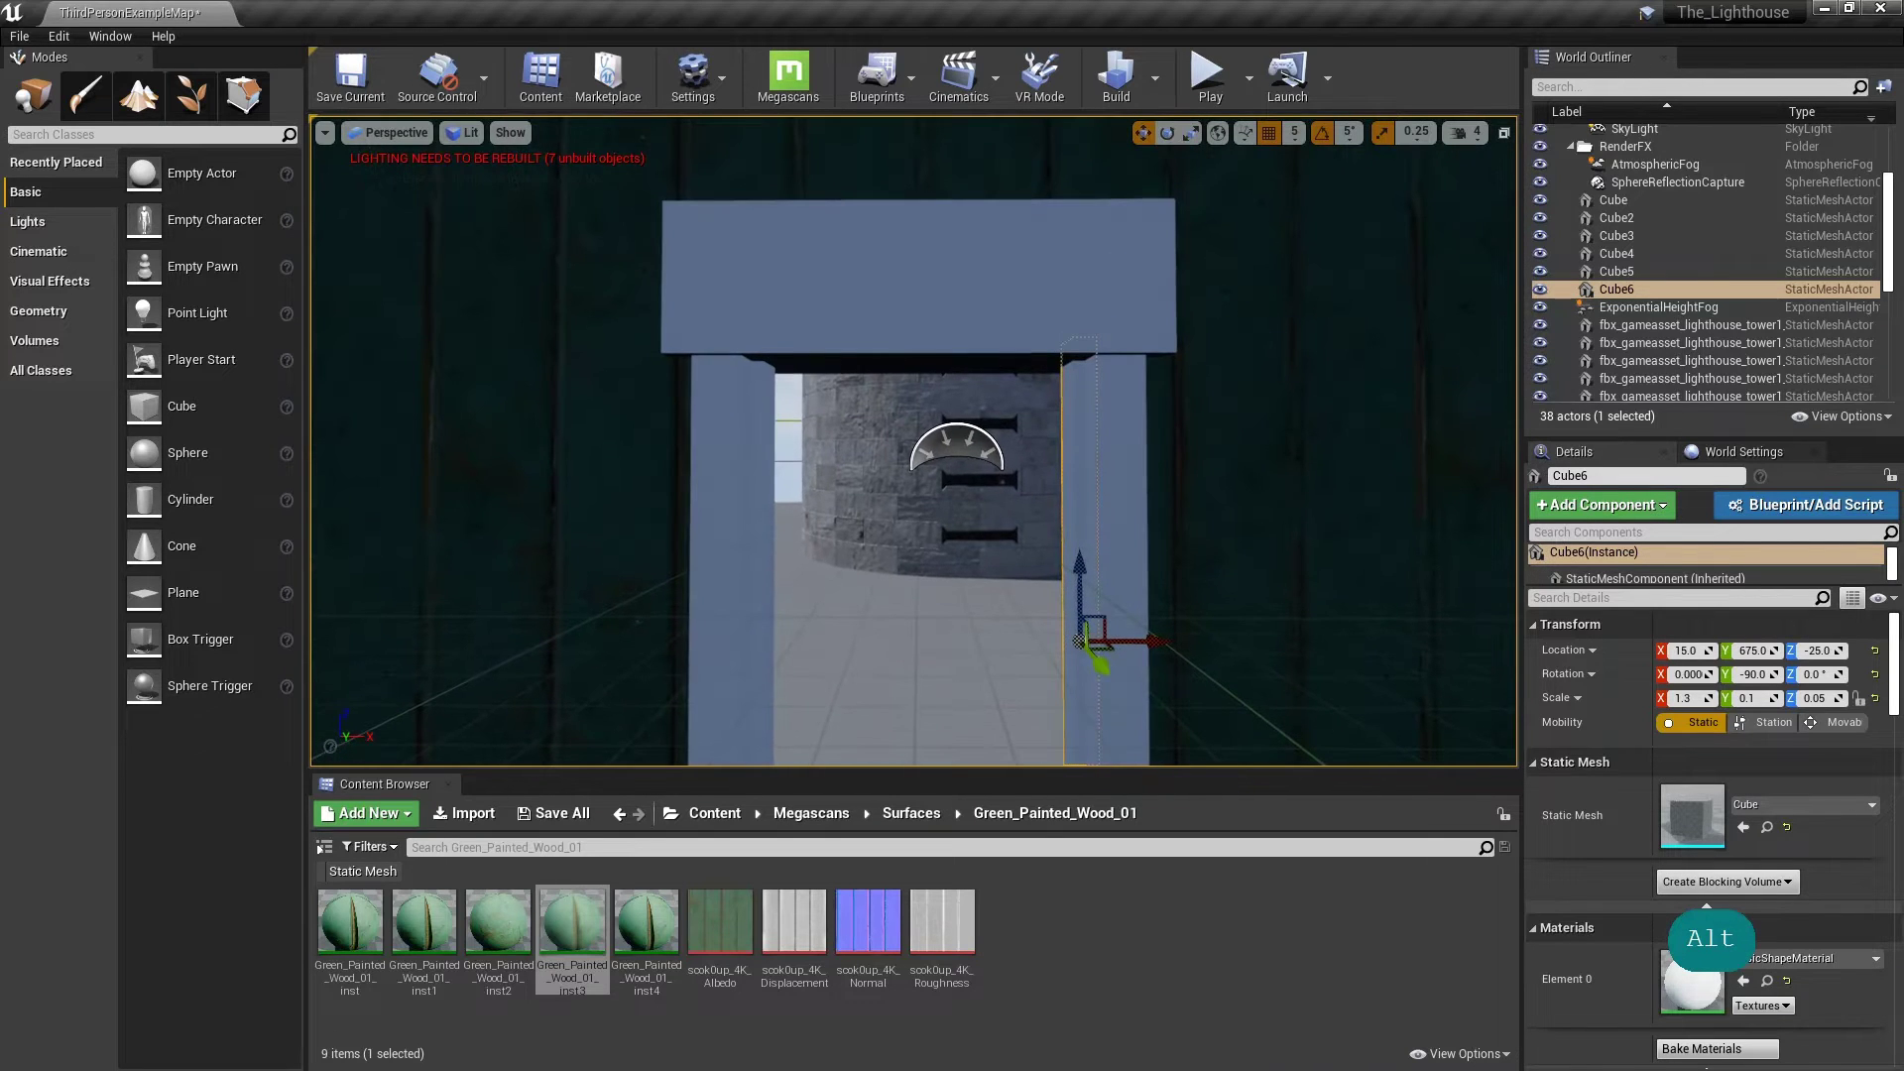
right_click_drag(1053, 516, 1053, 589)
key("s")
key("w")
key("s")
right_click_drag(1055, 436, 1055, 437)
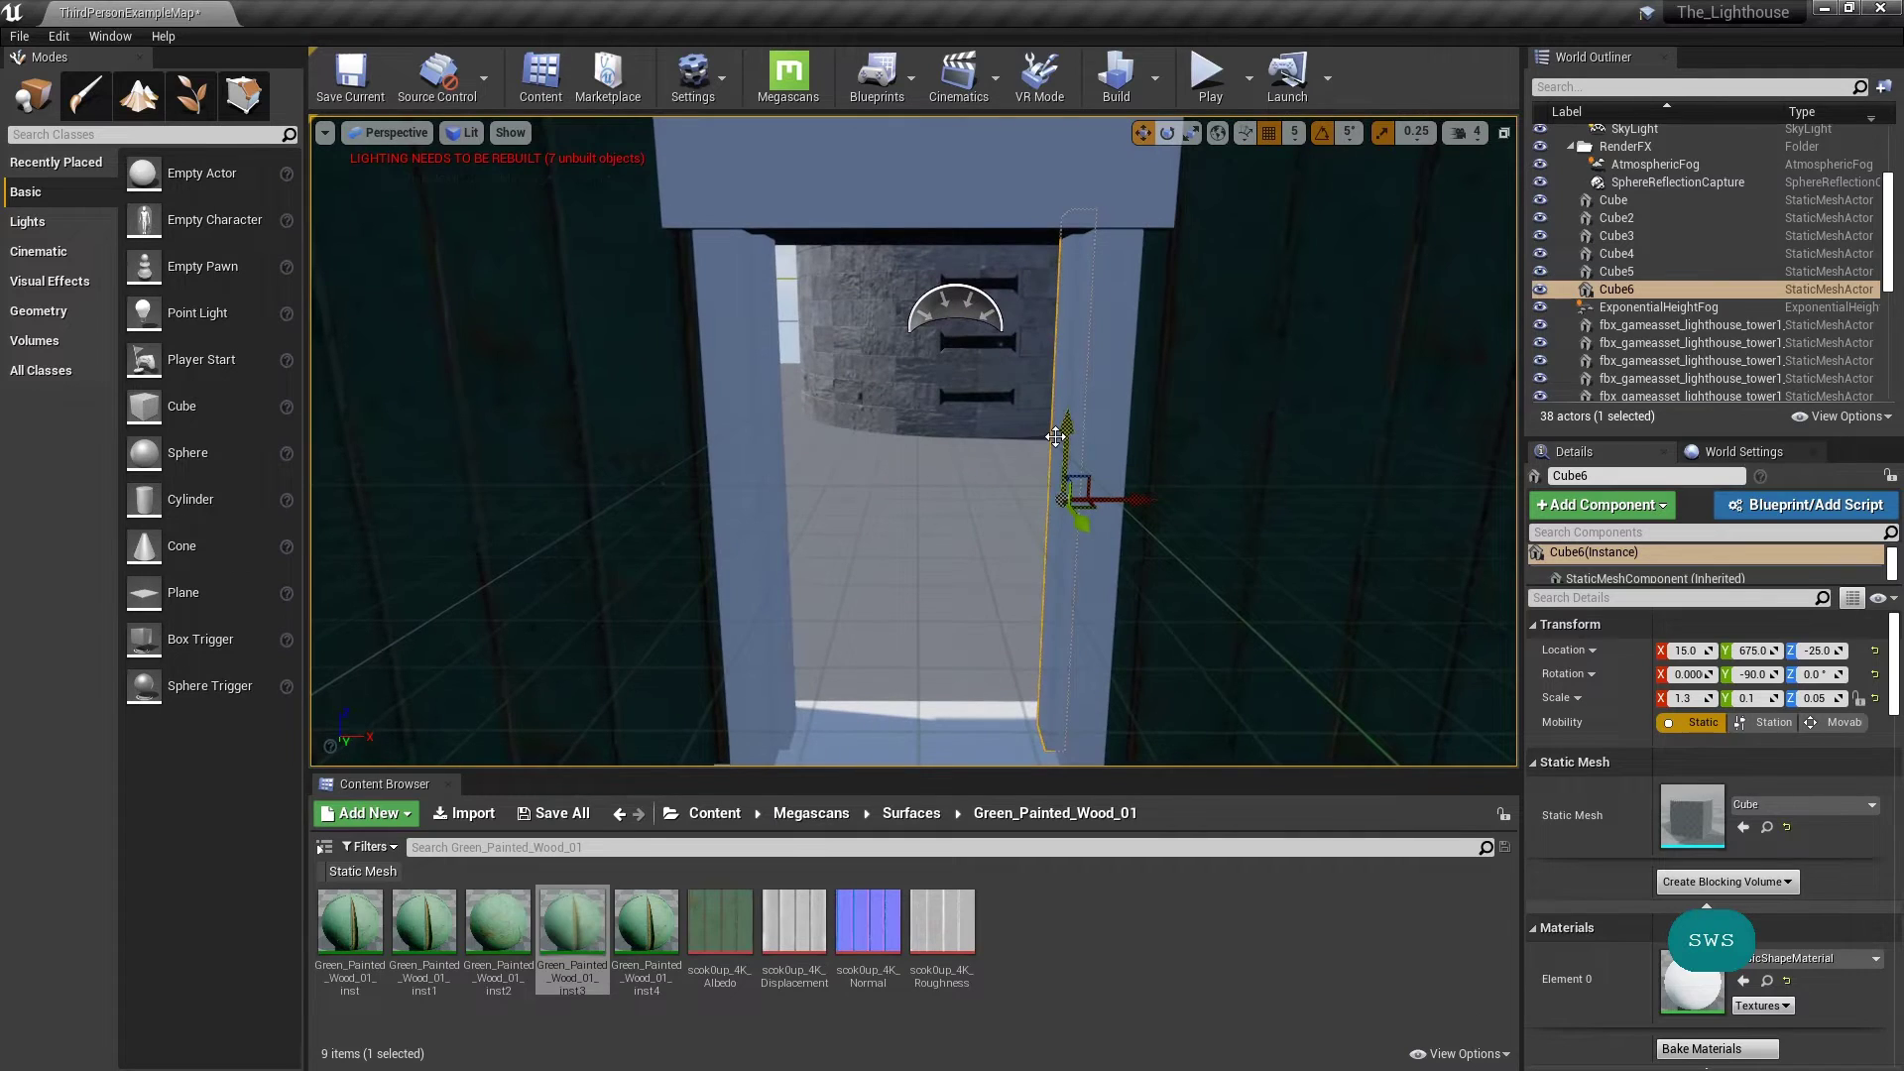
Step: Duplicate the right inner strip rotated 90° to horizontal and place it under the lintel at X -15, Z 35
key("e")
left_click_drag(1040, 408, 1104, 404, "alt")
key("space")
key("space")
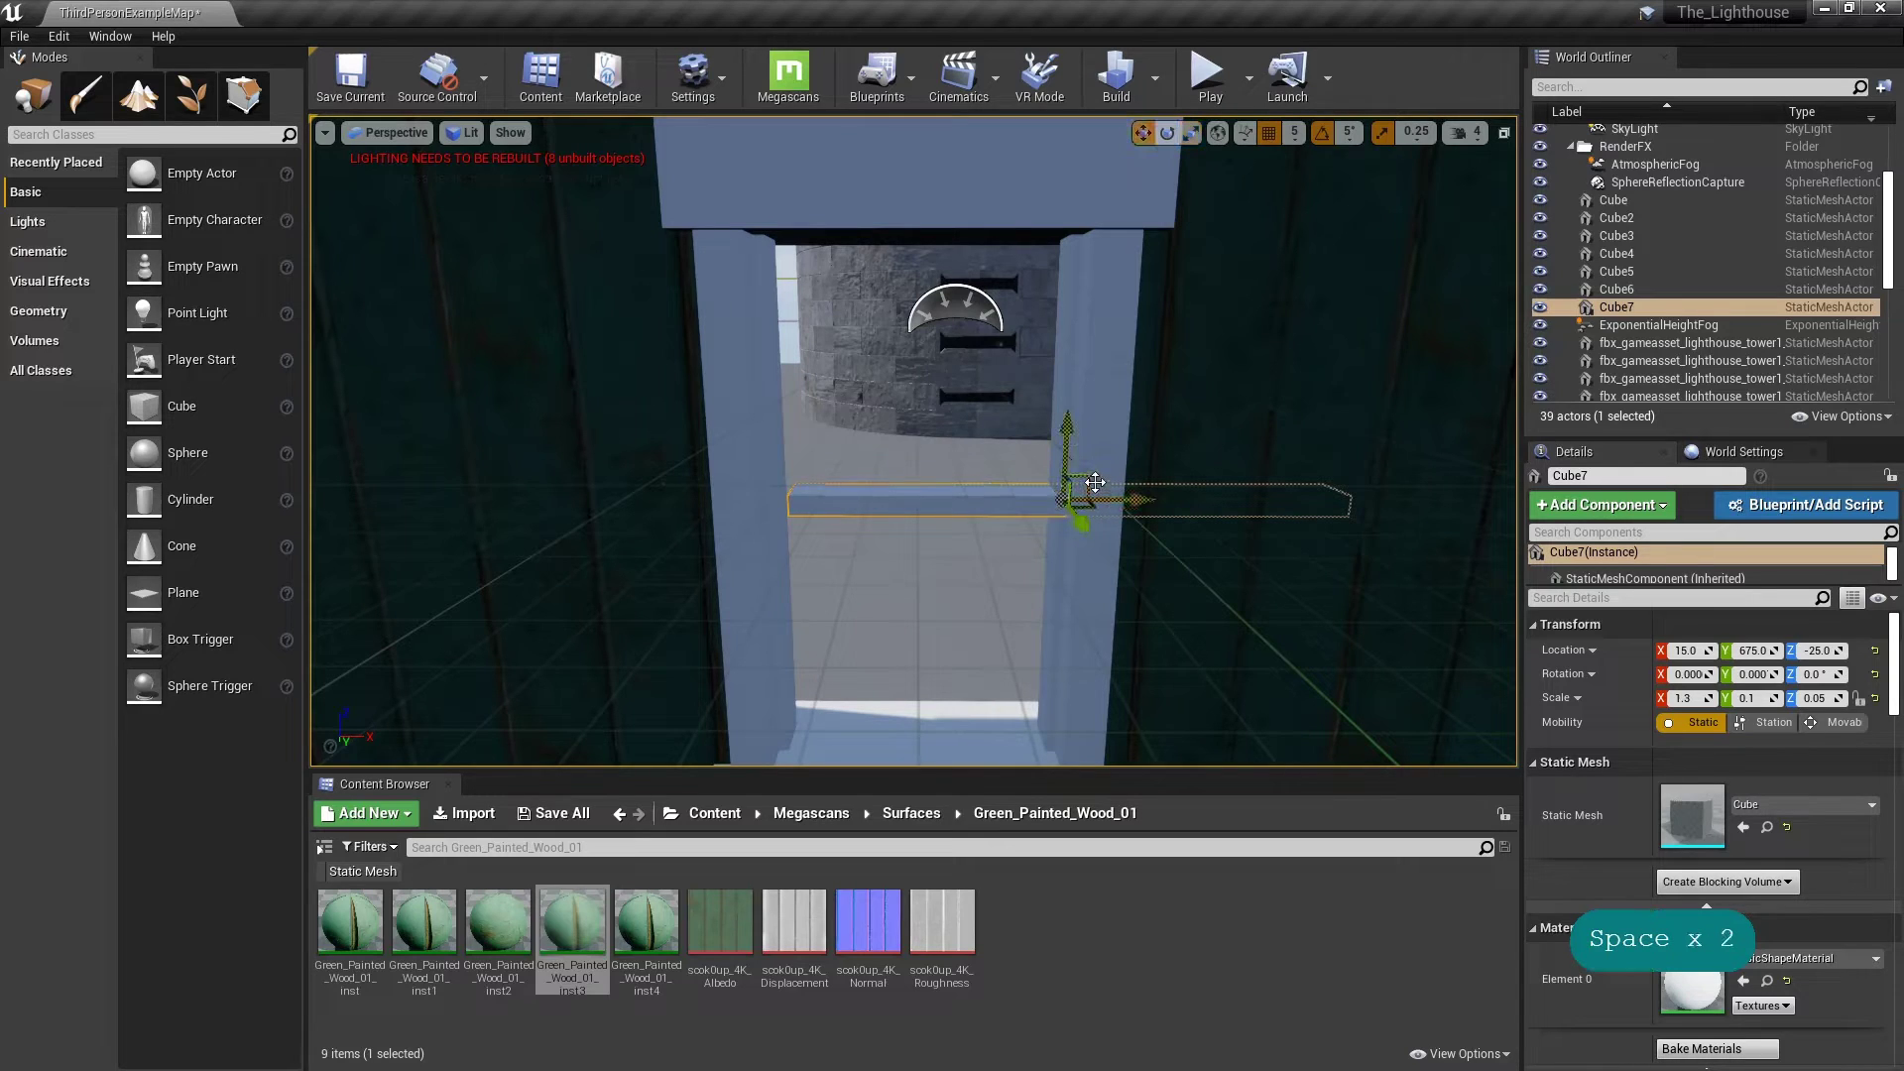
left_click_drag(1086, 474, 960, 217)
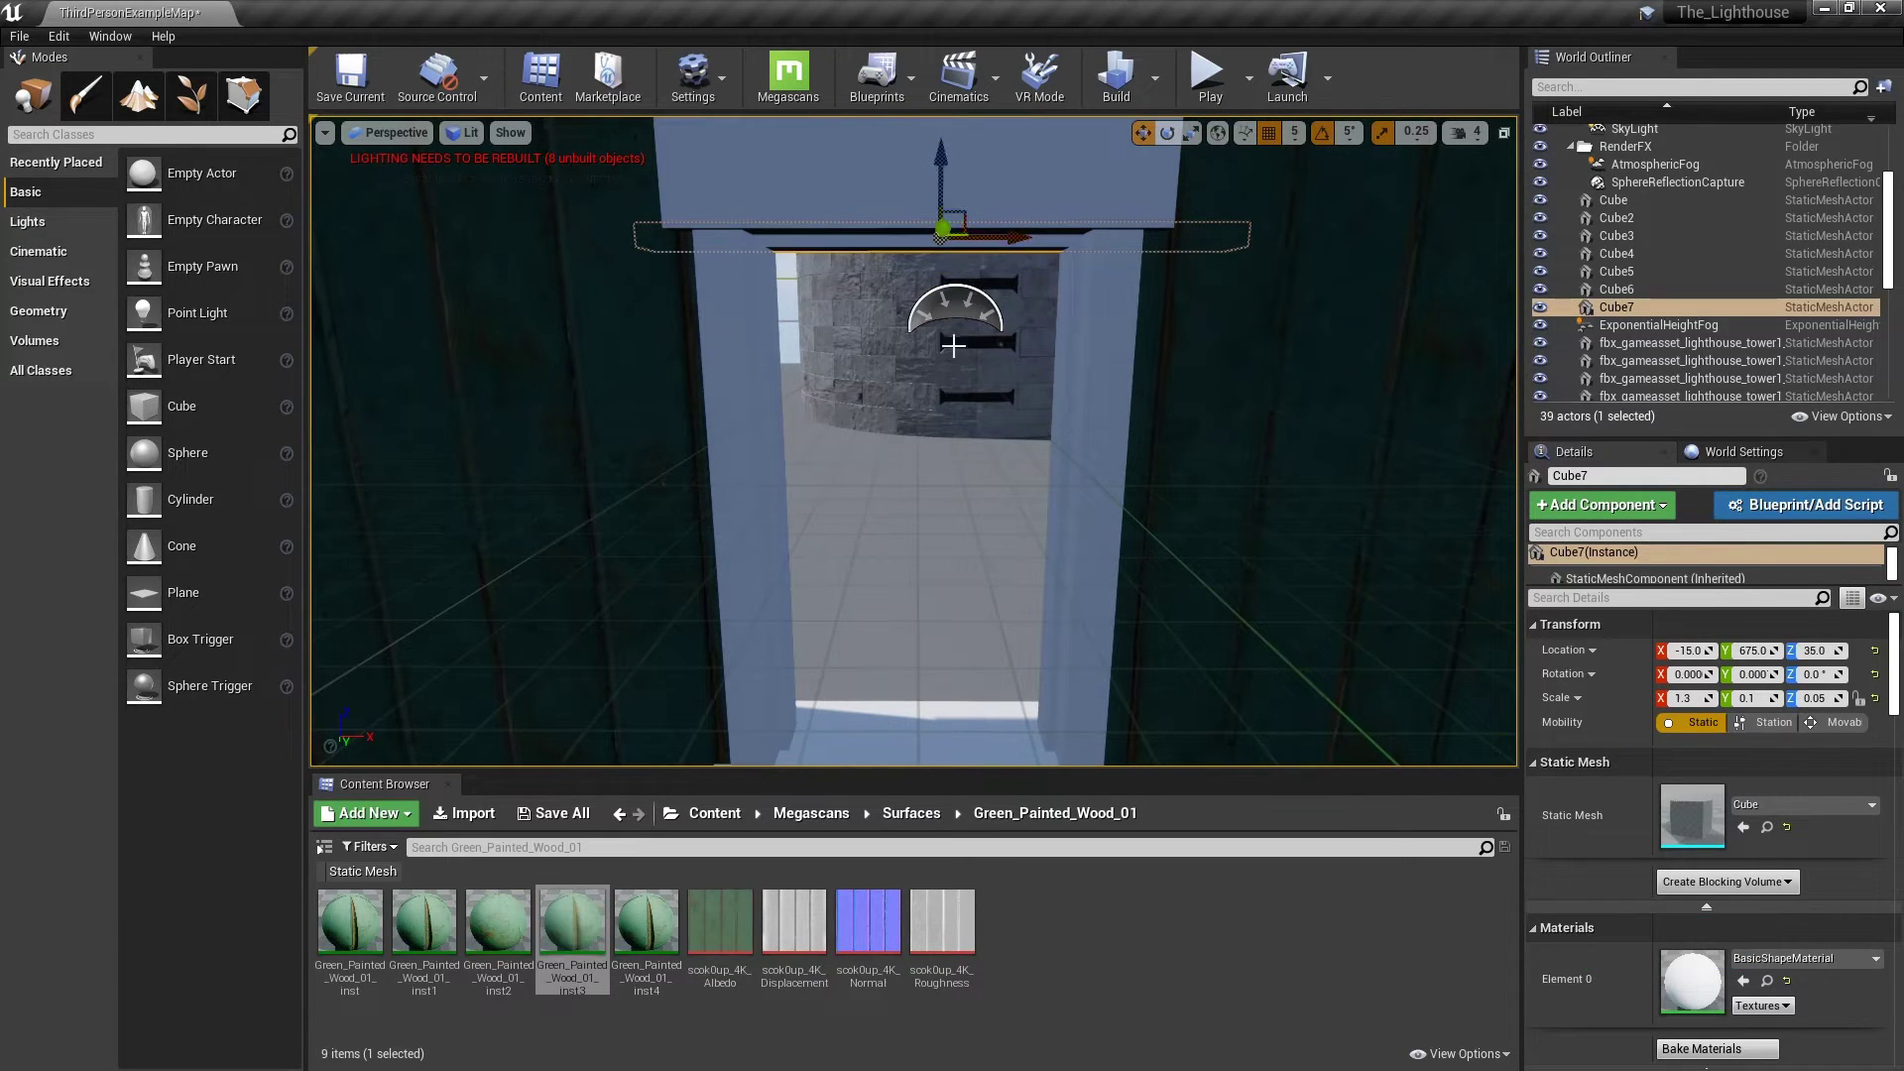
Step: Shorten the horizontal strip under the lintel to an X scale of 0.8
key("a")
key("w")
key("d")
key("s")
right_click_drag(952, 345, 935, 344)
key("a")
key("w")
key("a")
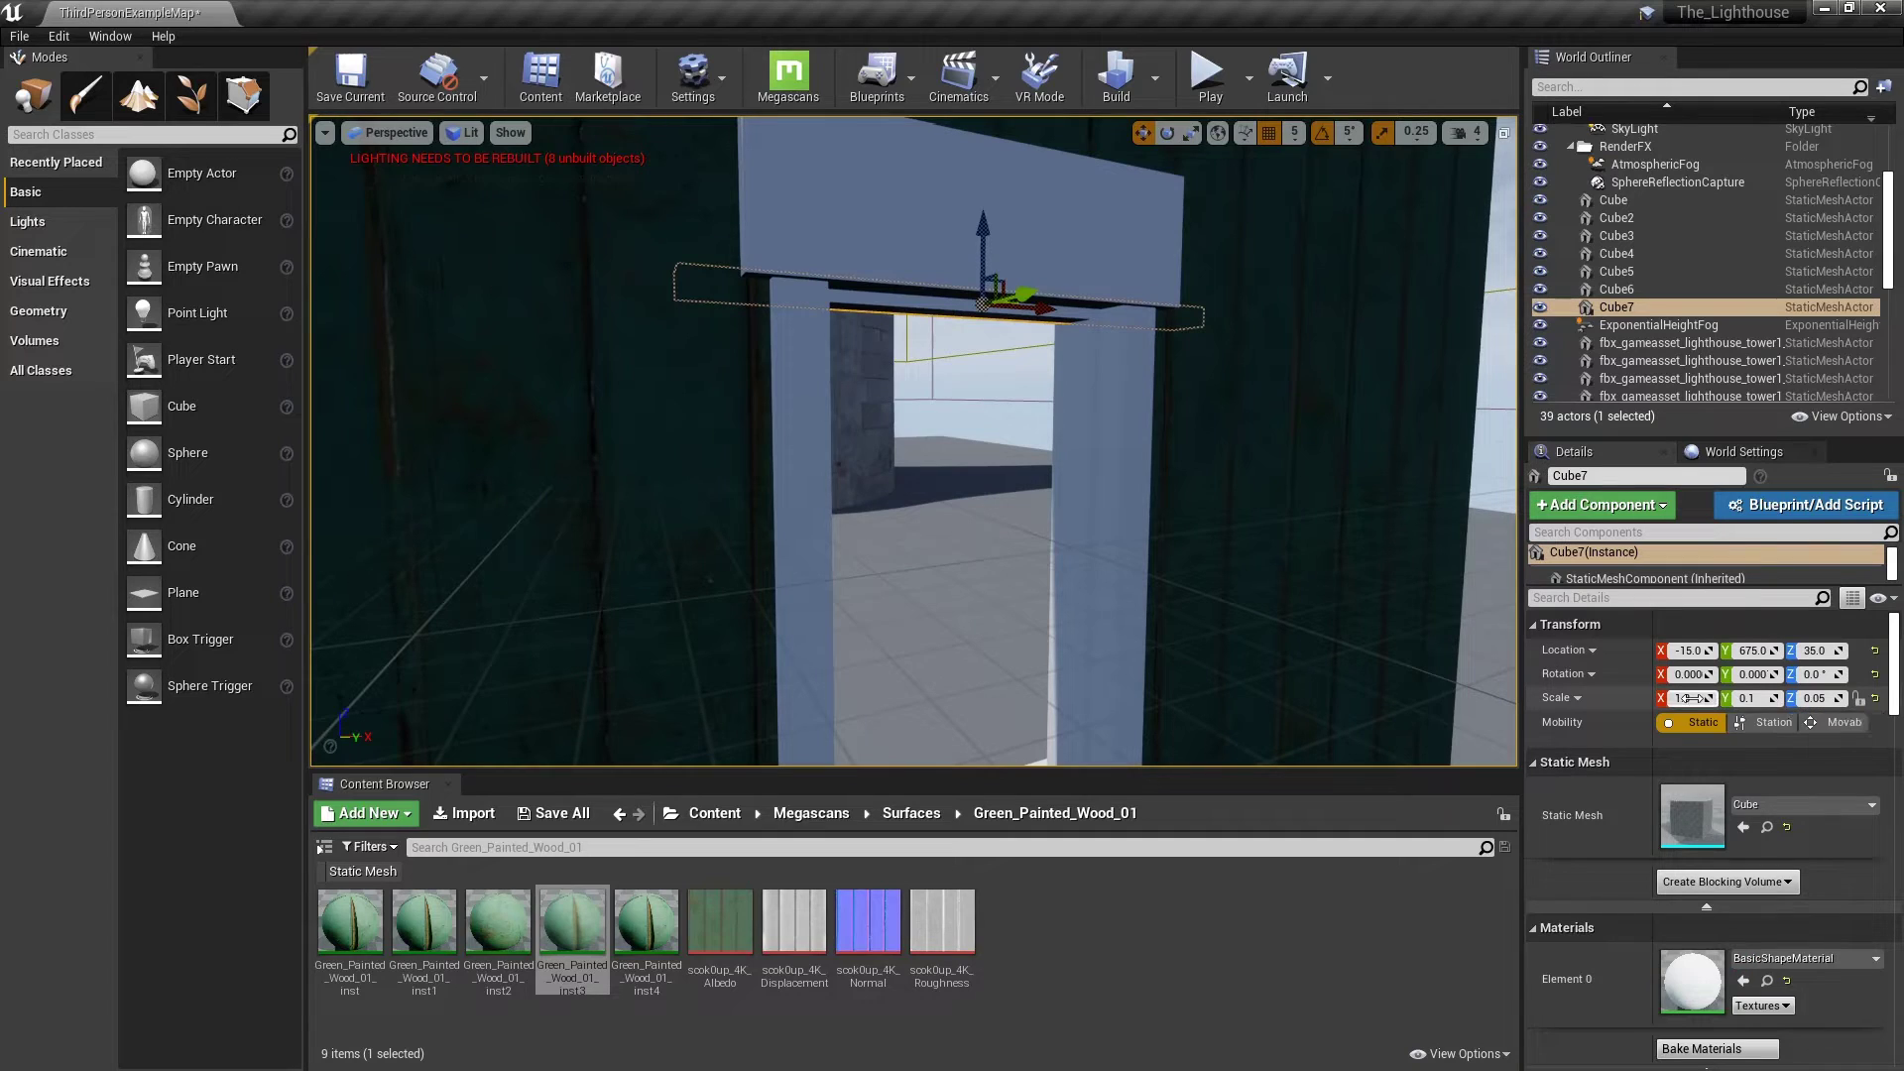
left_click(1691, 699)
type("1")
key("Return")
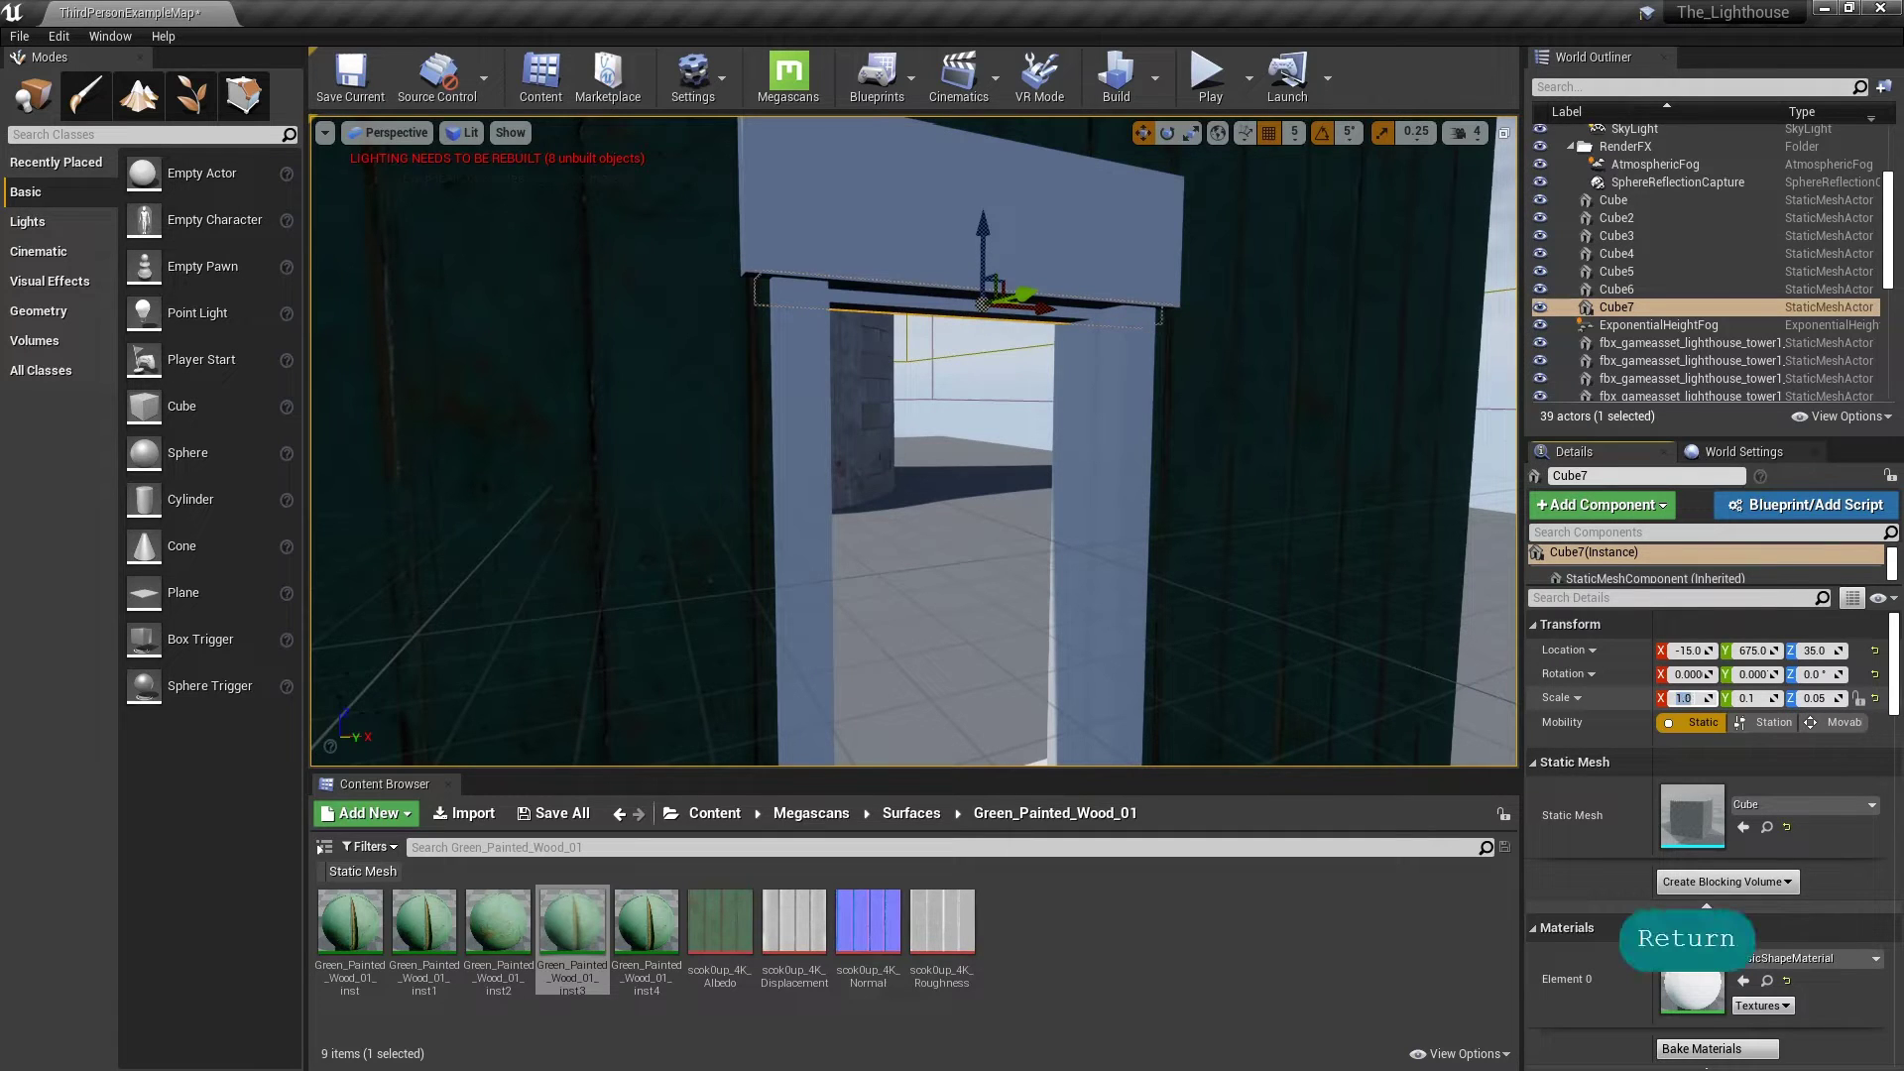
type("0.8")
key("Return")
Step: Move the horizontal strip under the lintel to X -20 so it is centred in the opening
key("d")
right_click_drag(901, 502, 749, 499)
key("a")
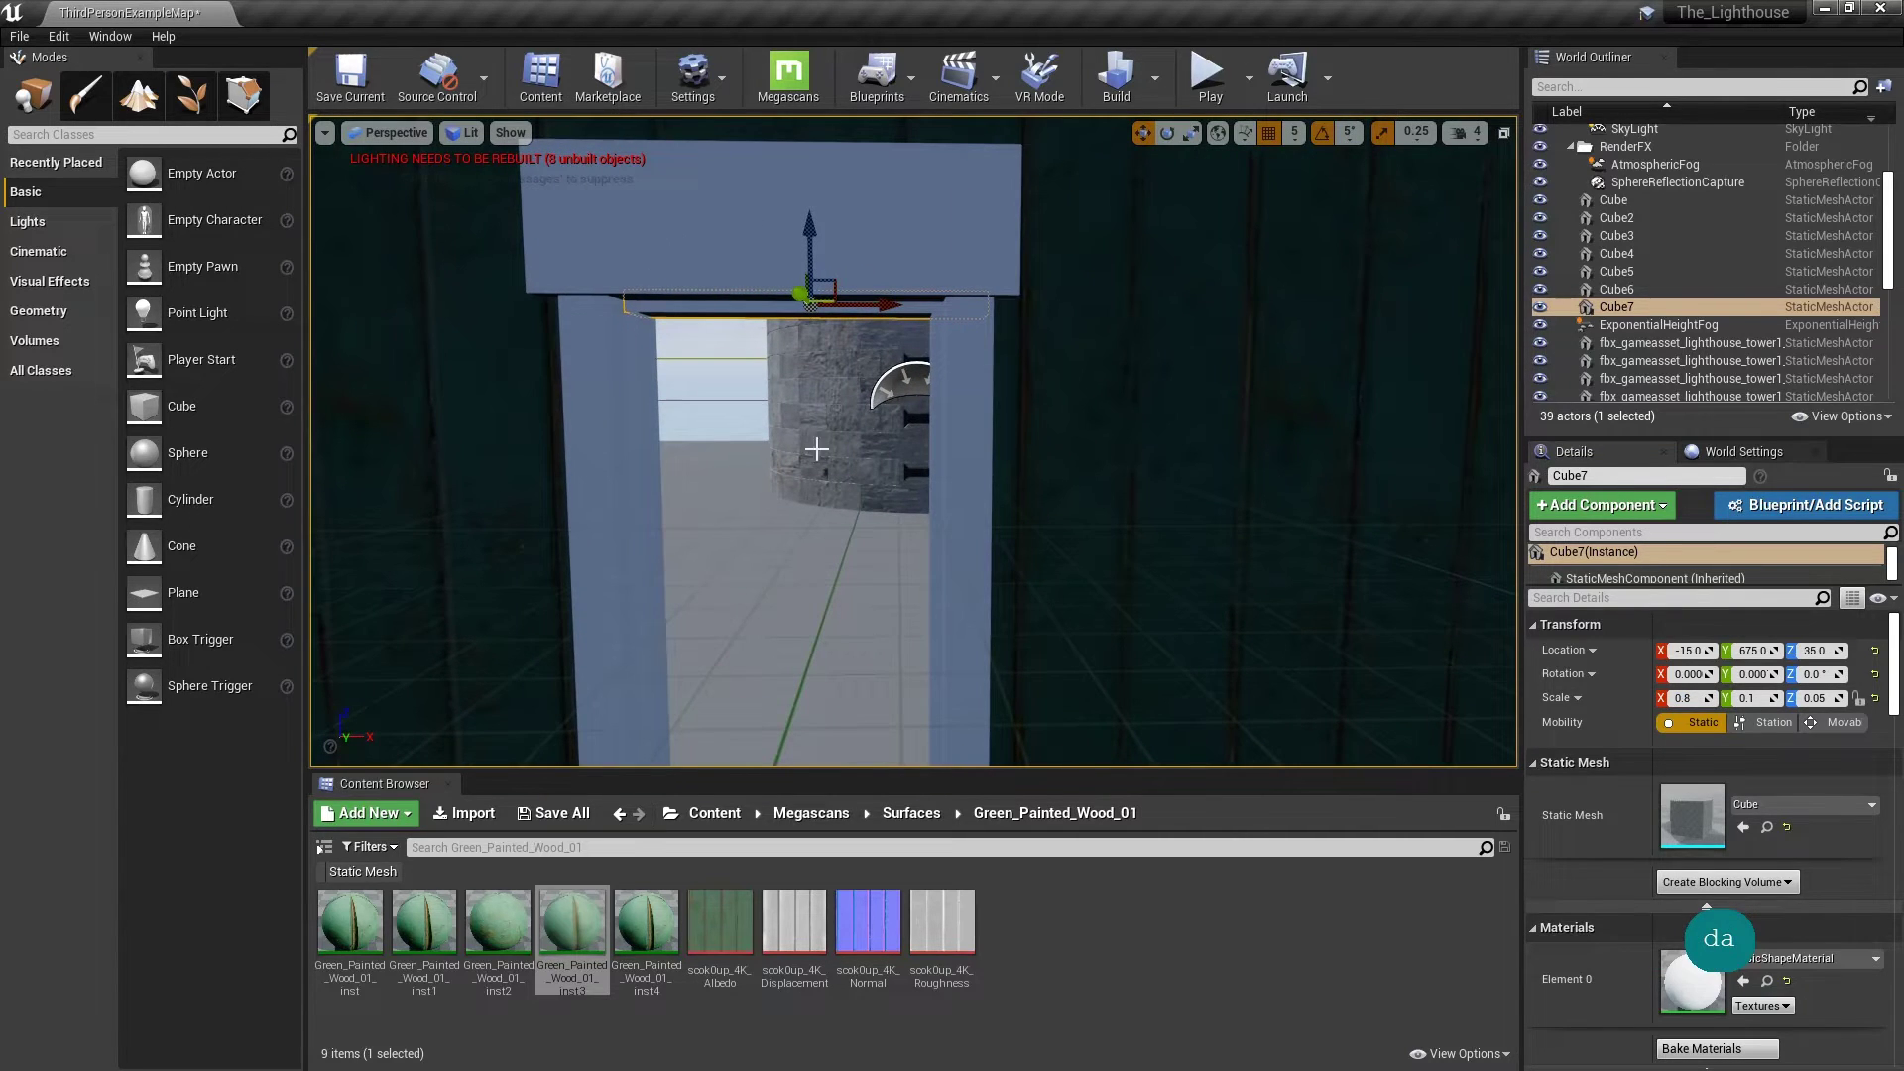
left_click_drag(869, 306, 860, 305)
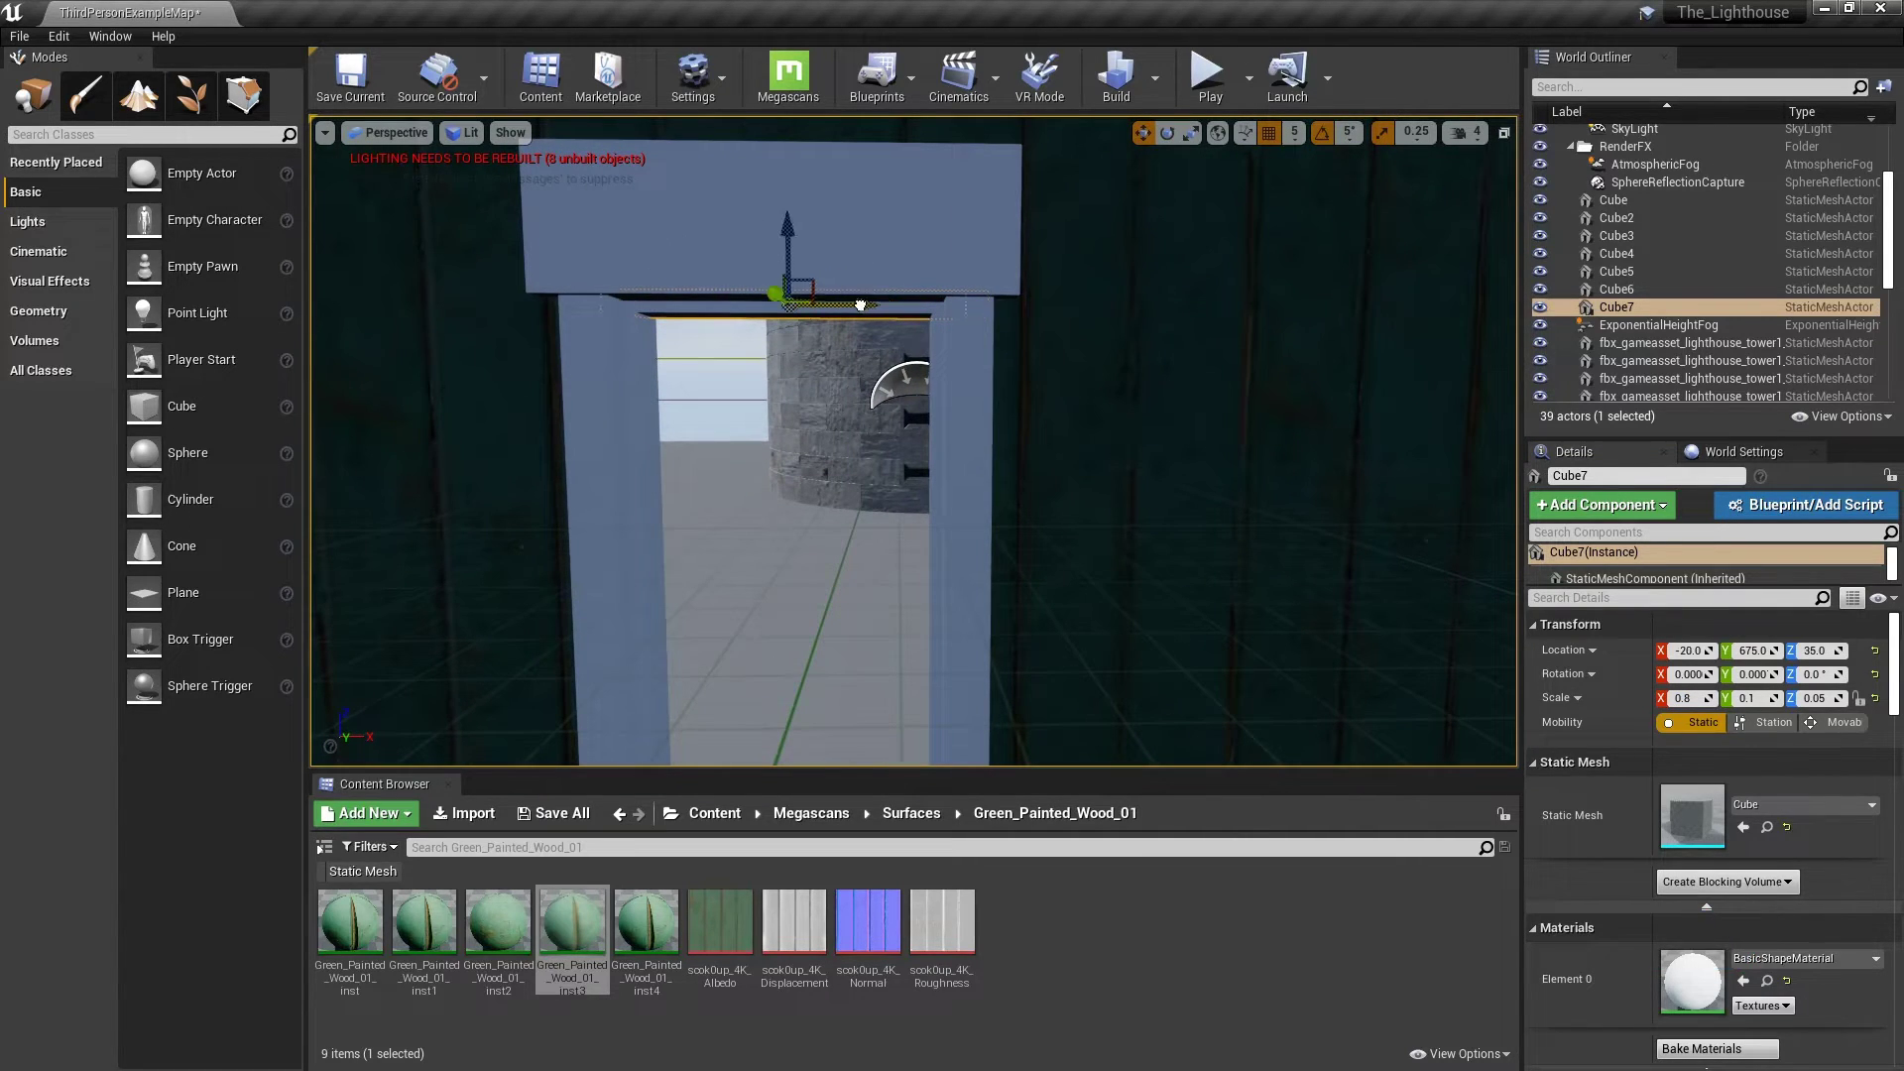
Step: Lower the viewport camera speed to 3
left_click(1466, 134)
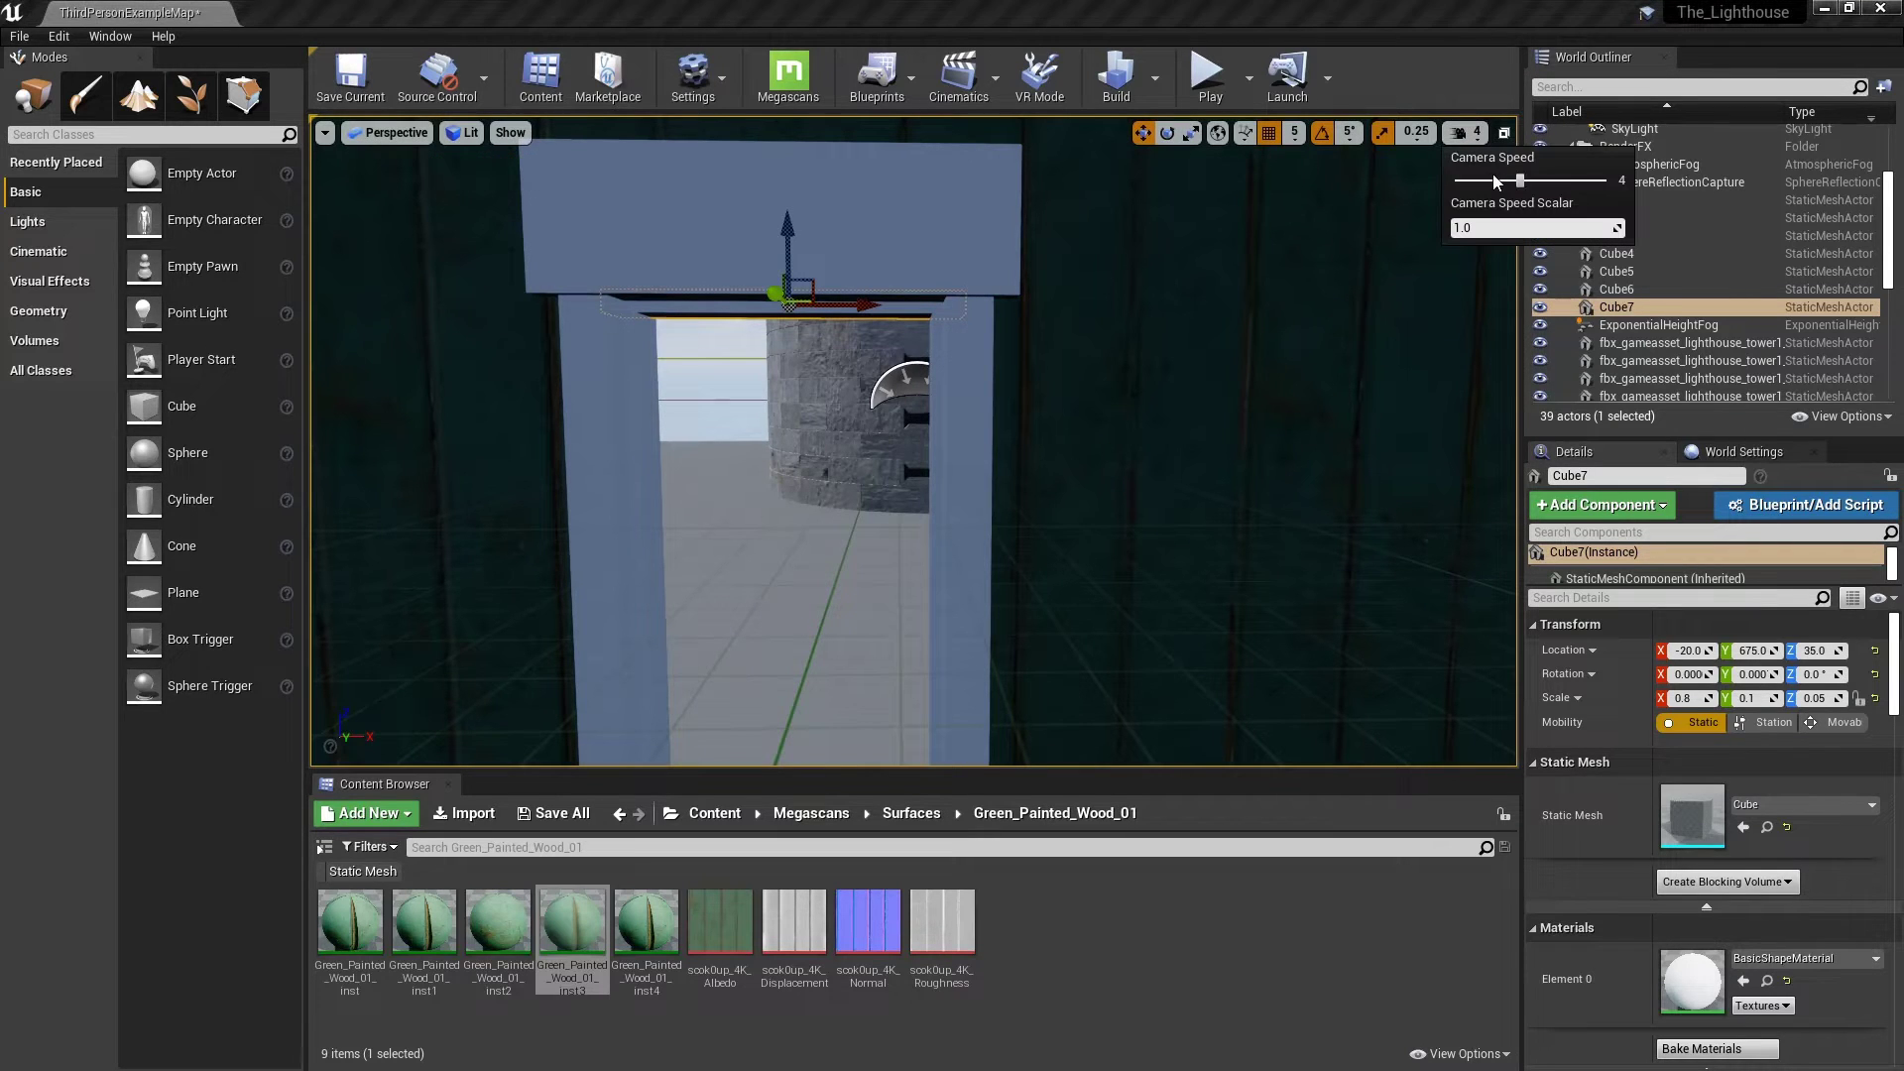
left_click_drag(1517, 182, 1498, 182)
key("a")
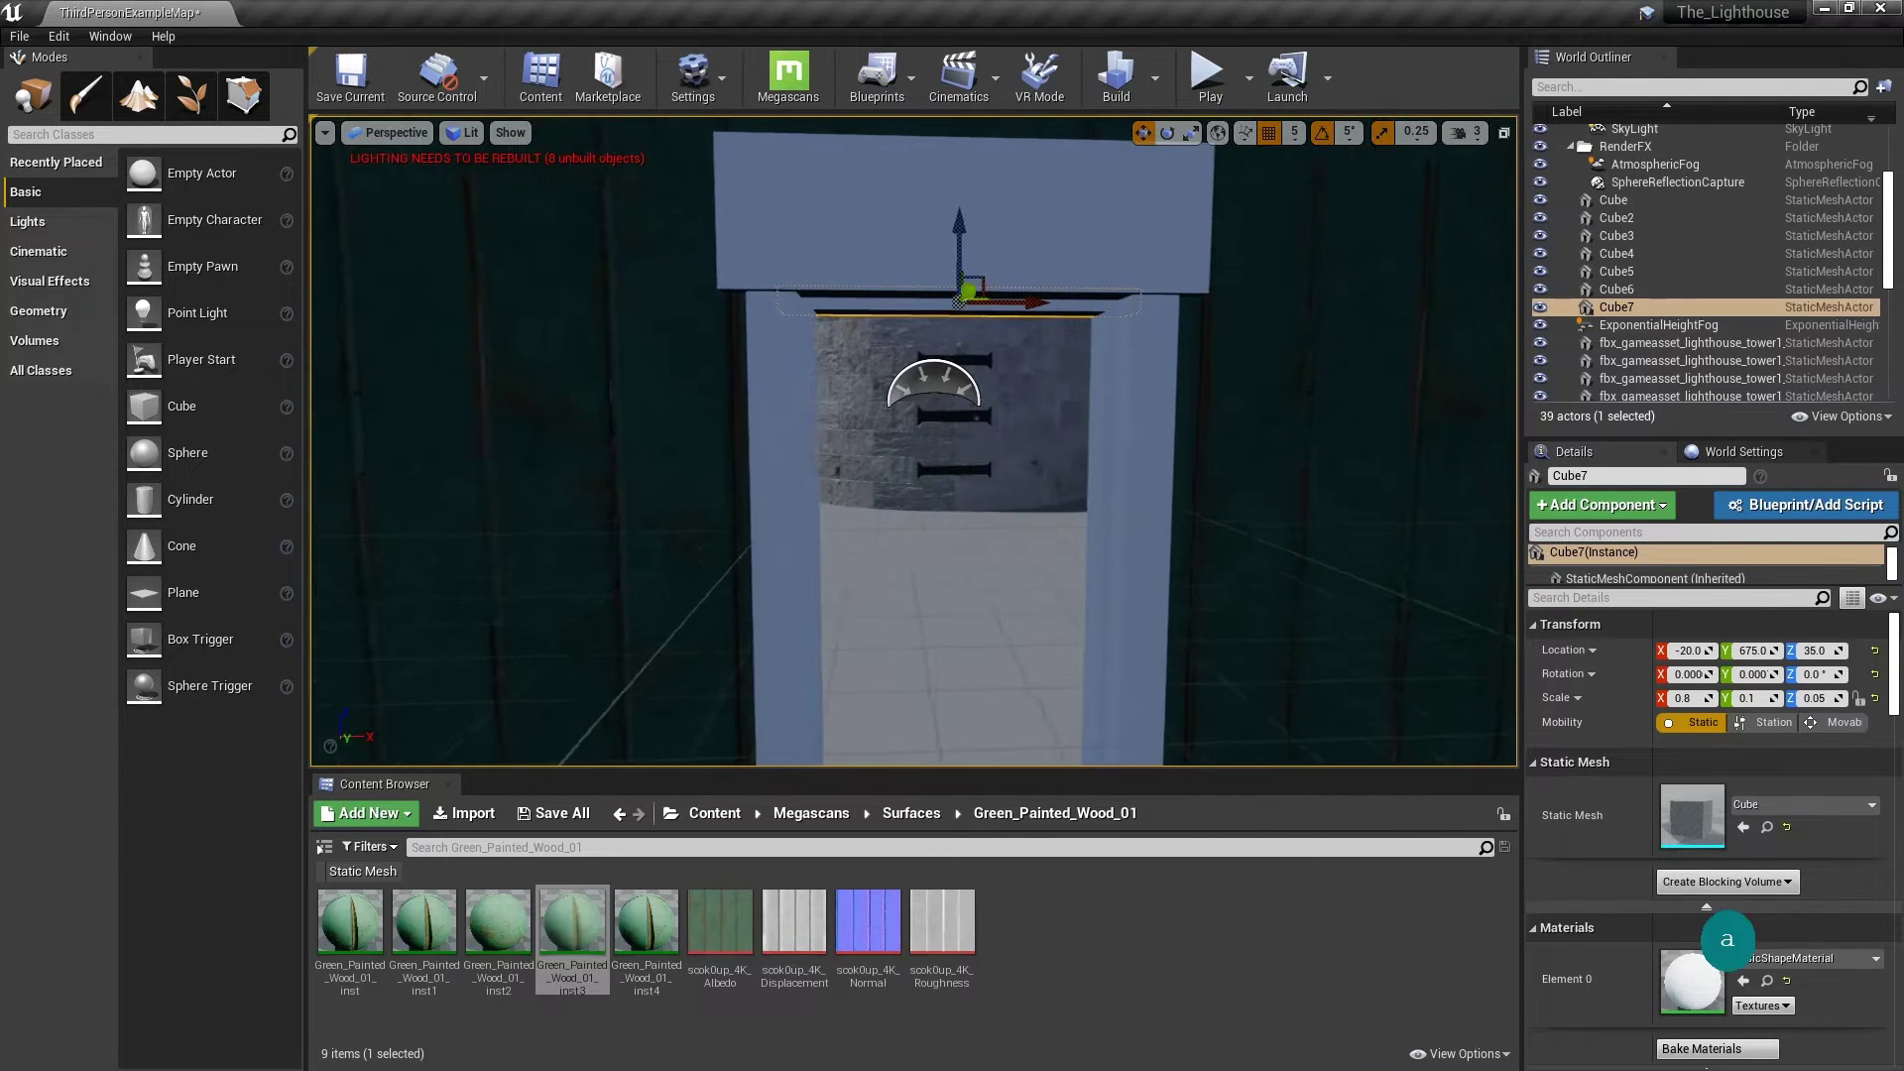
key("d")
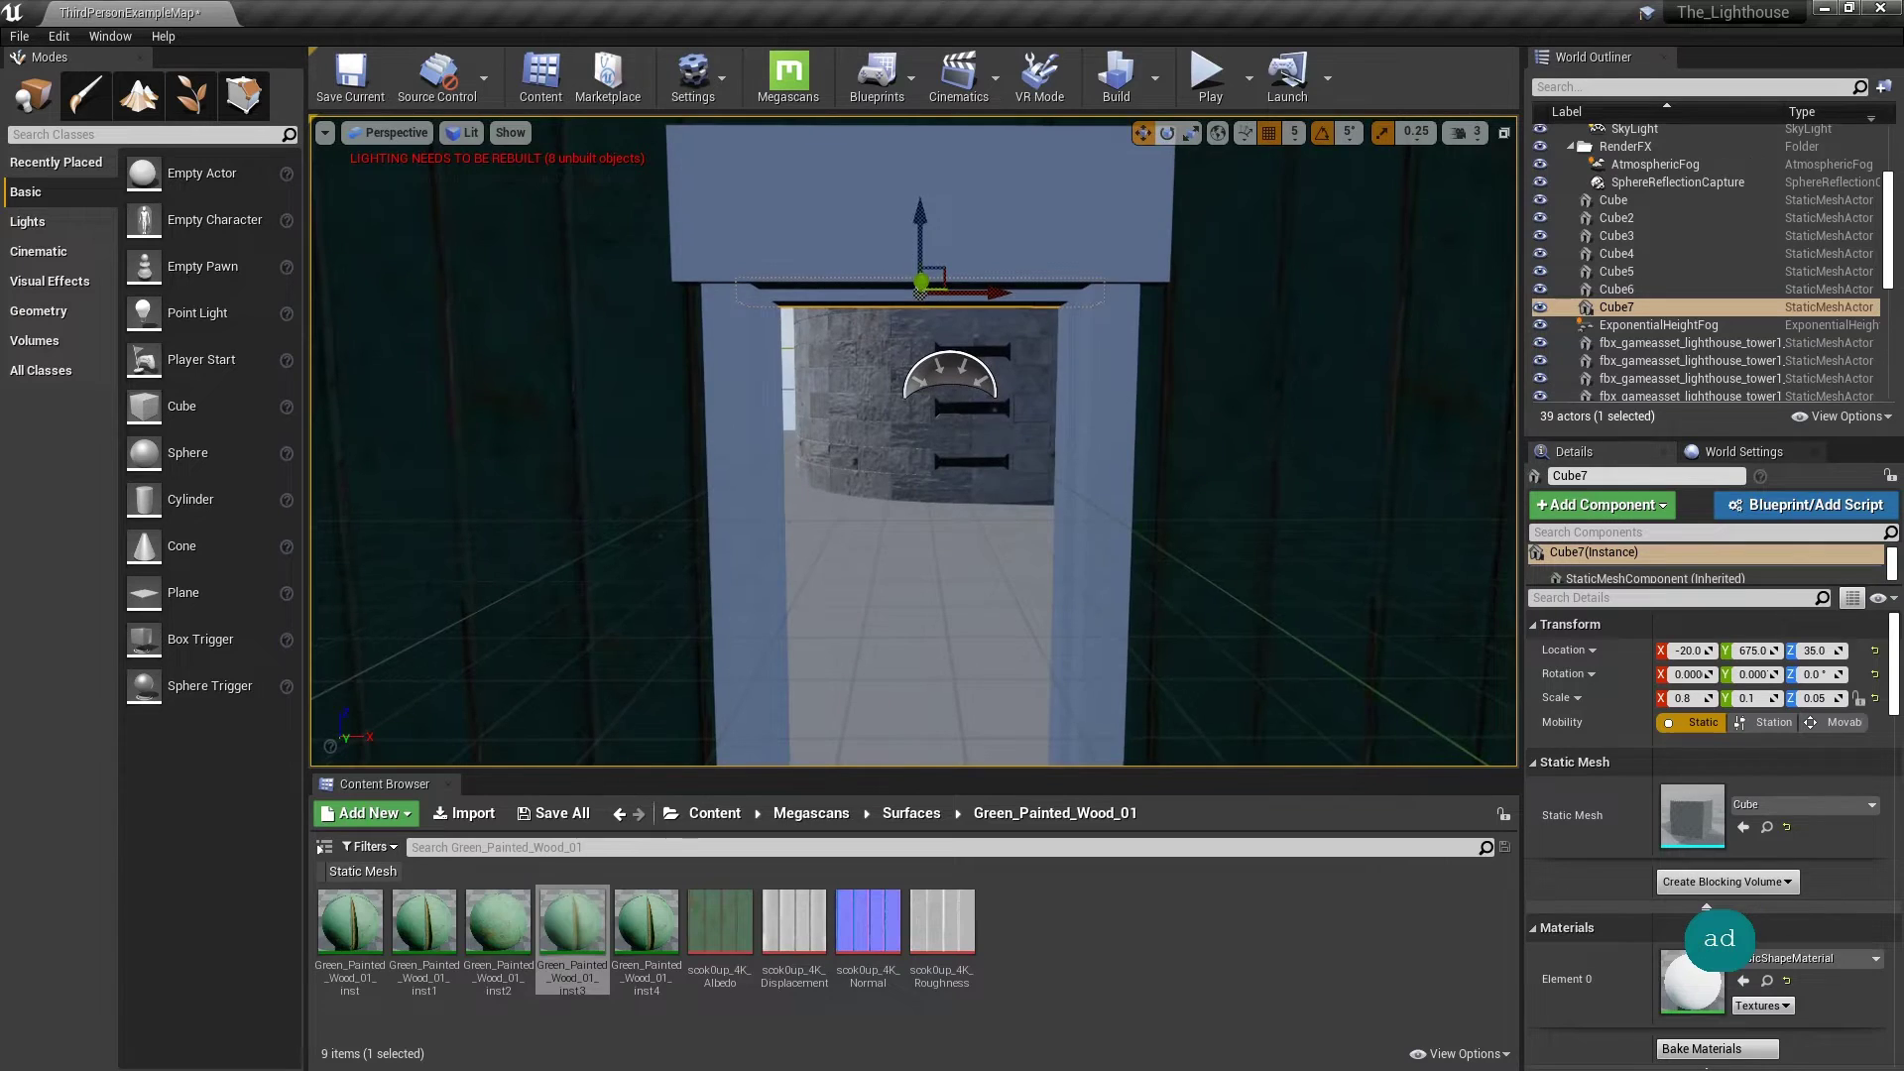
Step: Duplicate the horizontal strip twice, placing one copy along the sill and one across the middle at Z -25
key("q")
key("s")
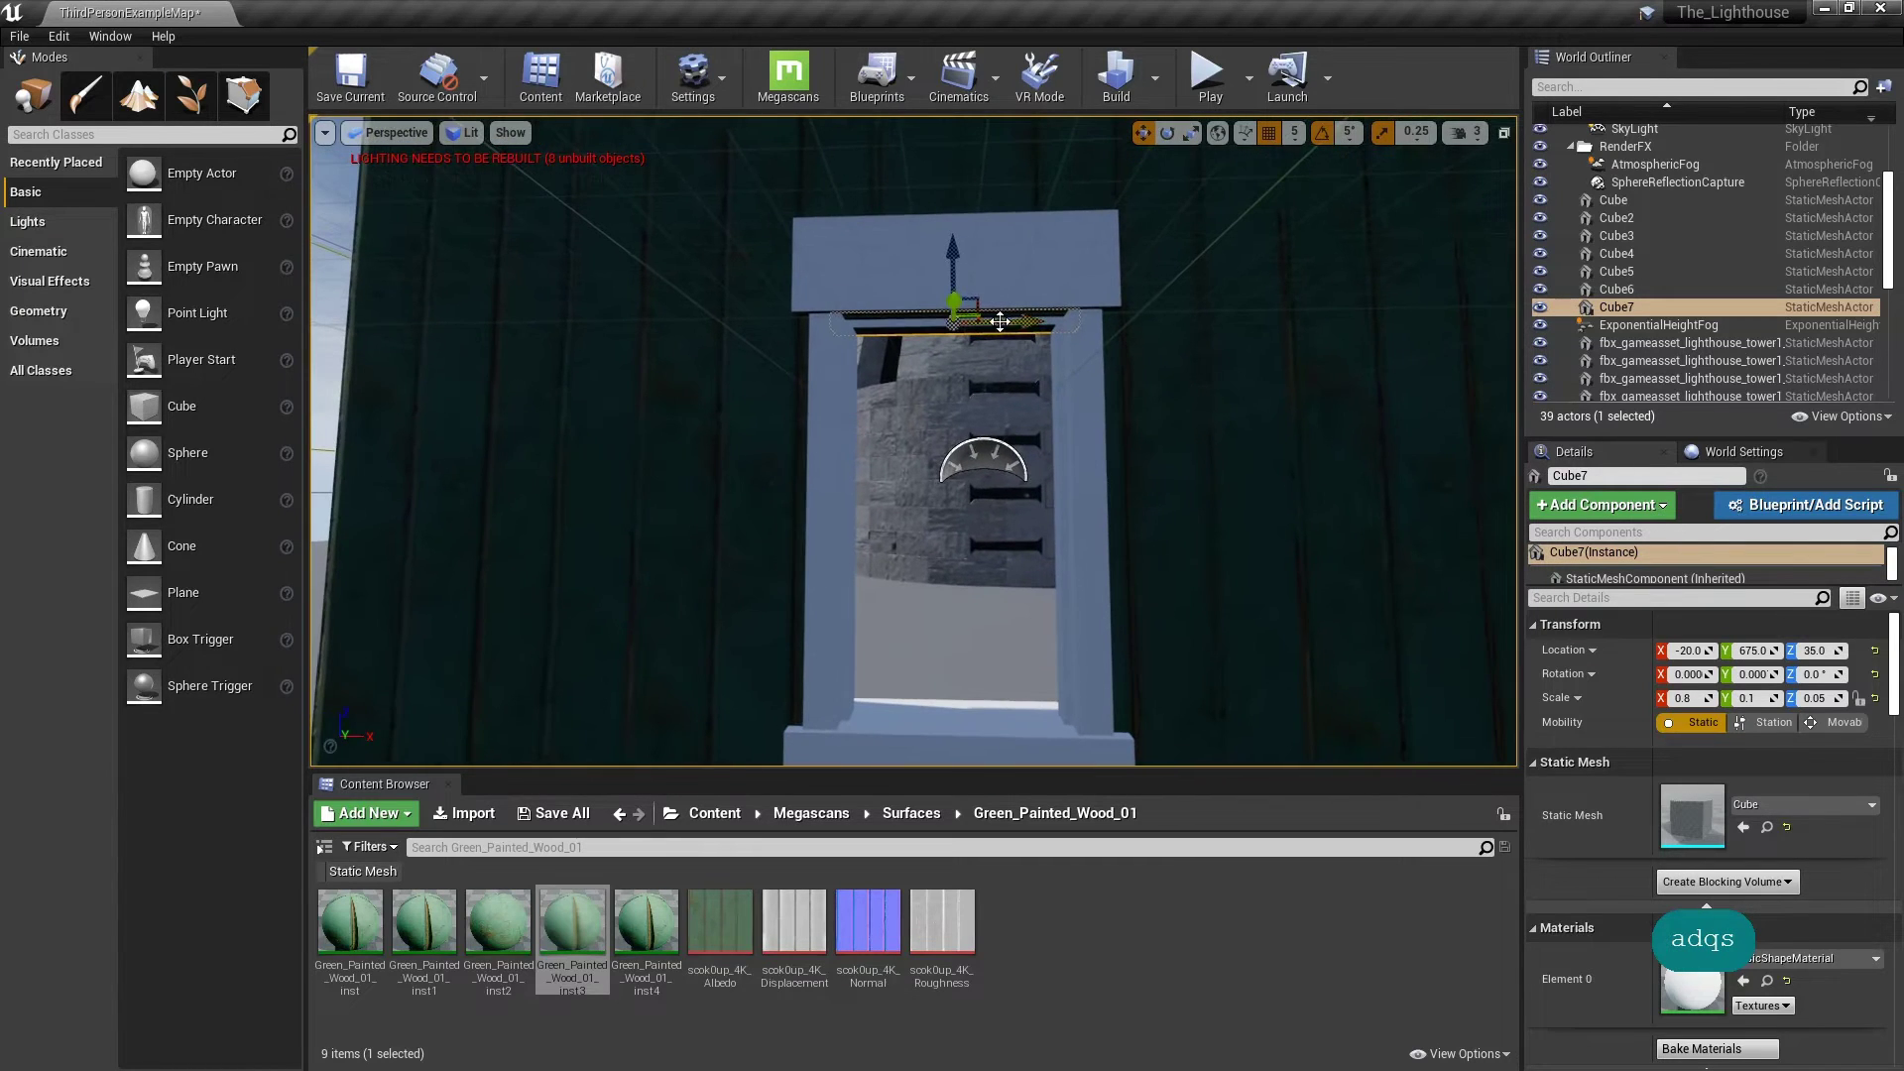
left_click_drag(948, 258, 968, 449, "alt")
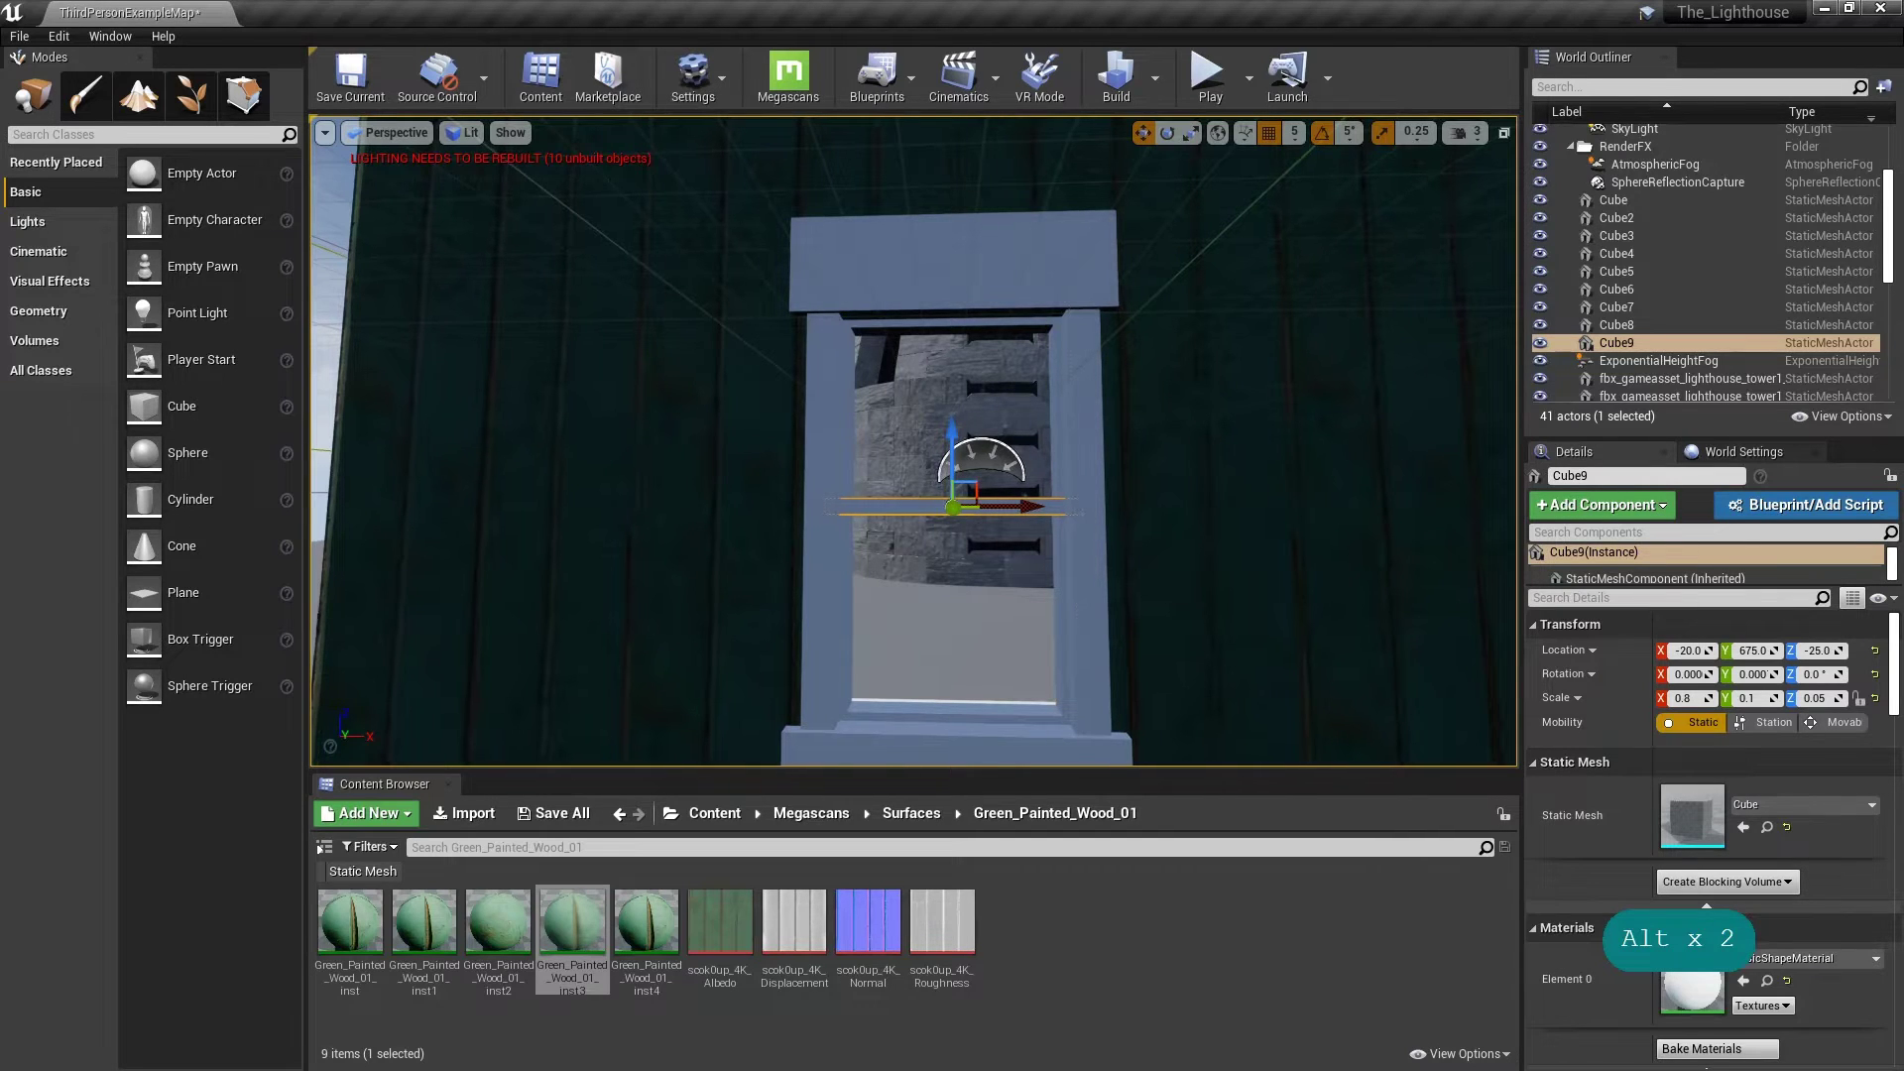
Step: Duplicate the right inner strip along X to -20 as a vertical bar down the centre of the window
left_click(1060, 441)
left_click_drag(1119, 506, 1010, 495, "alt")
right_click_drag(1009, 495, 898, 550)
key("d")
key("w")
key("d")
key("w")
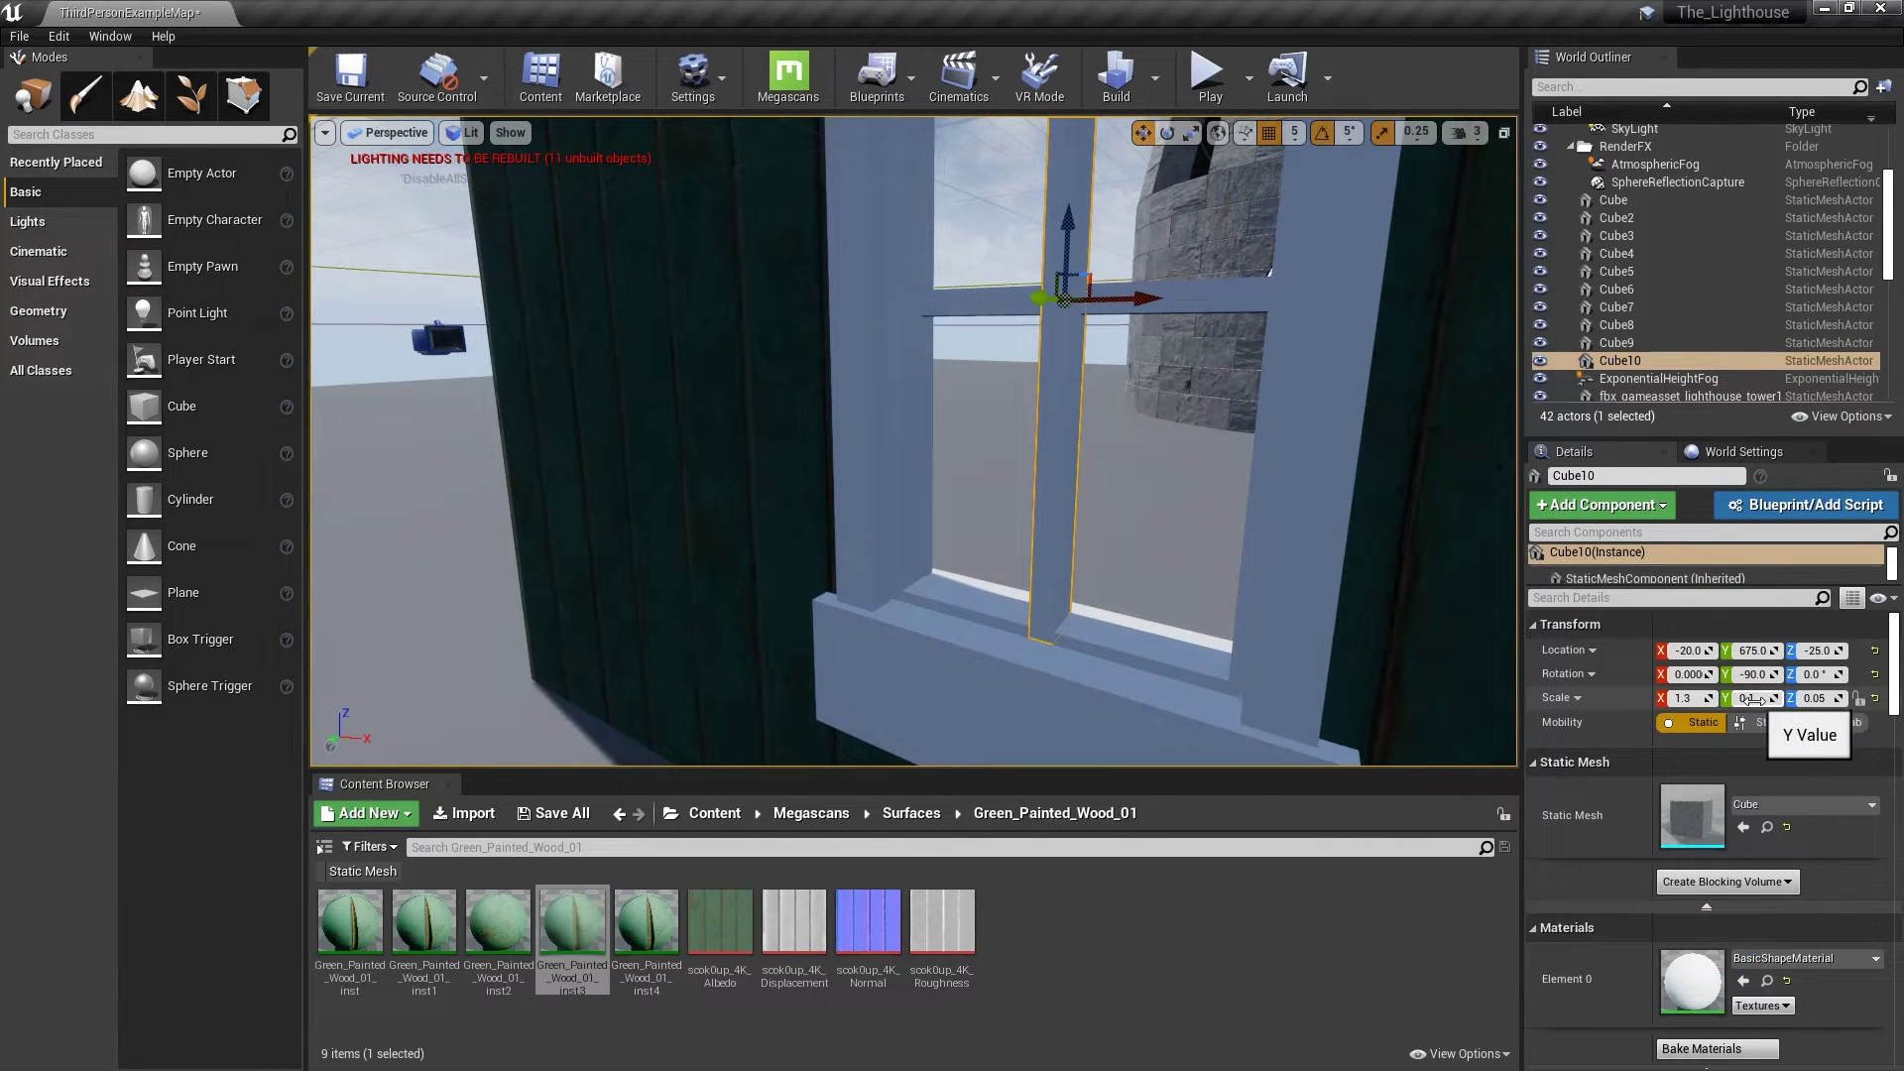
Step: Try an X scale of 1.0 on the central vertical bar and set it back to 1.3
left_click(1681, 699)
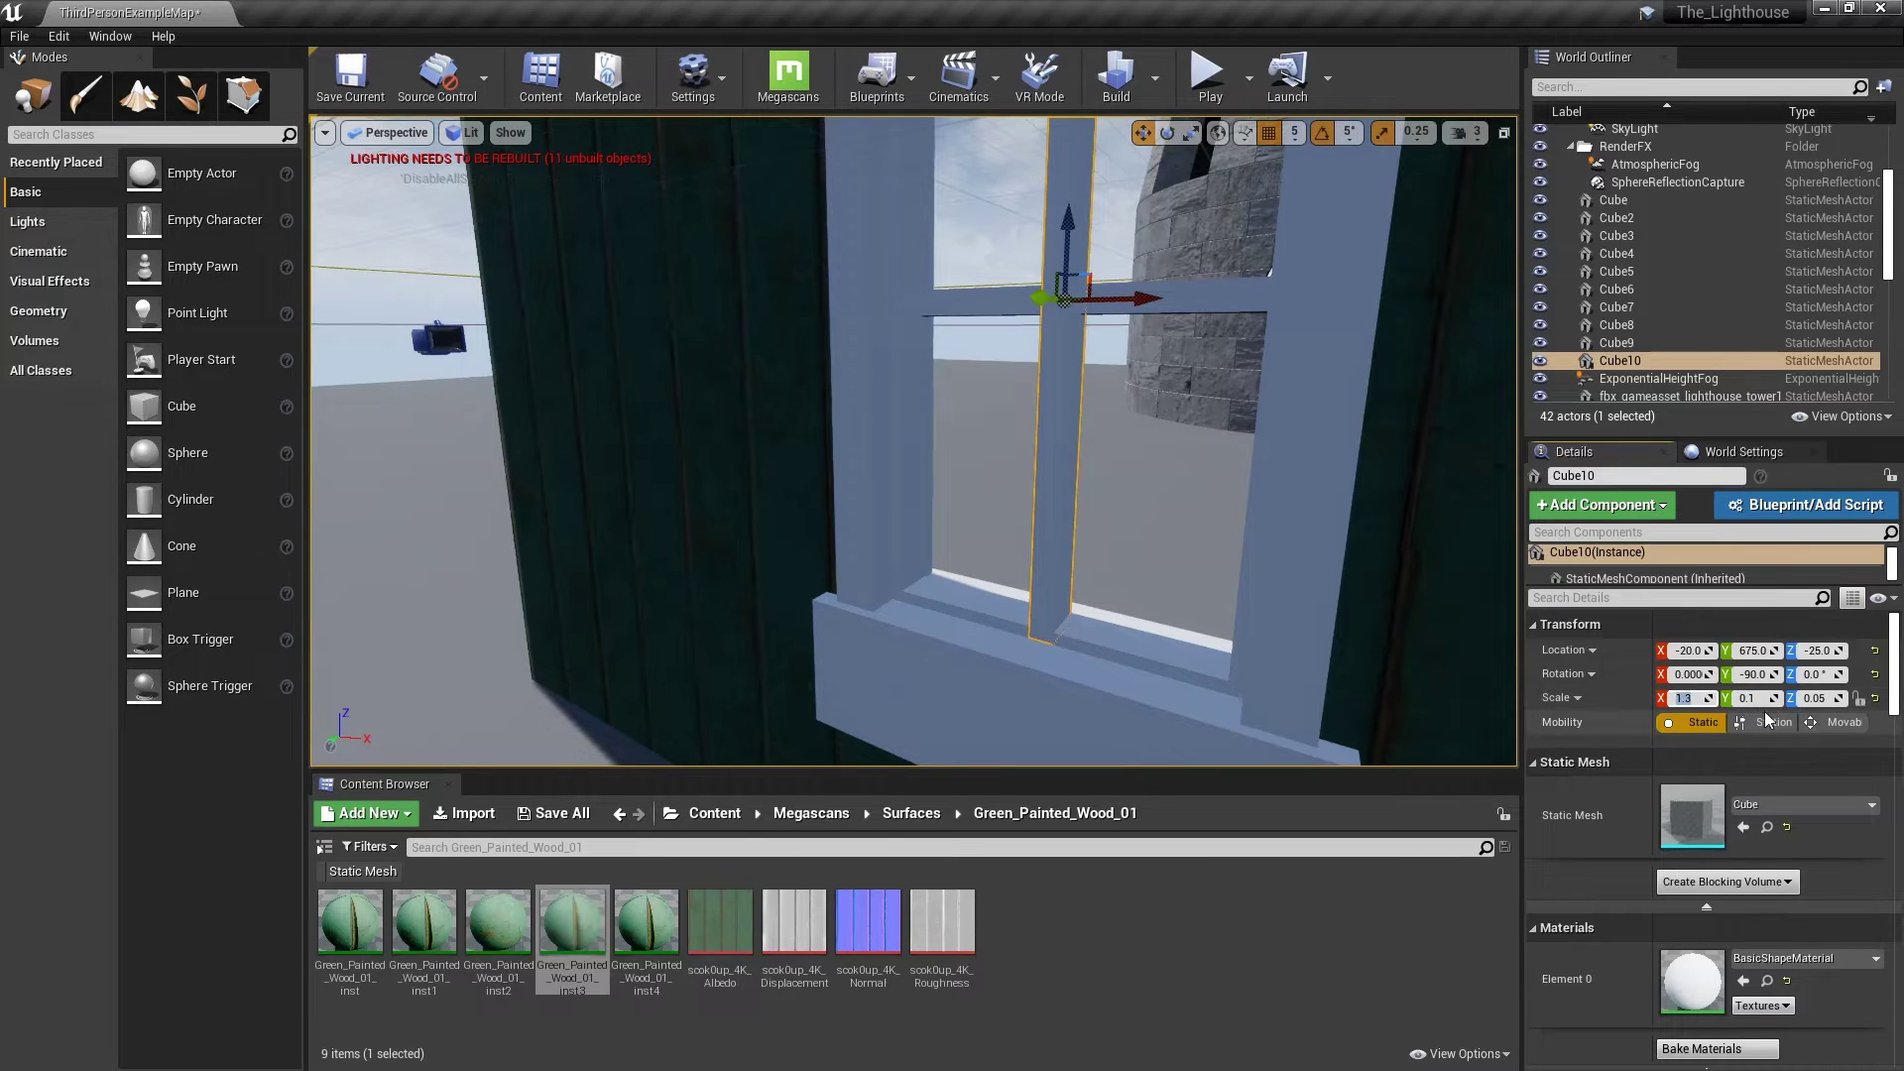
key("Return")
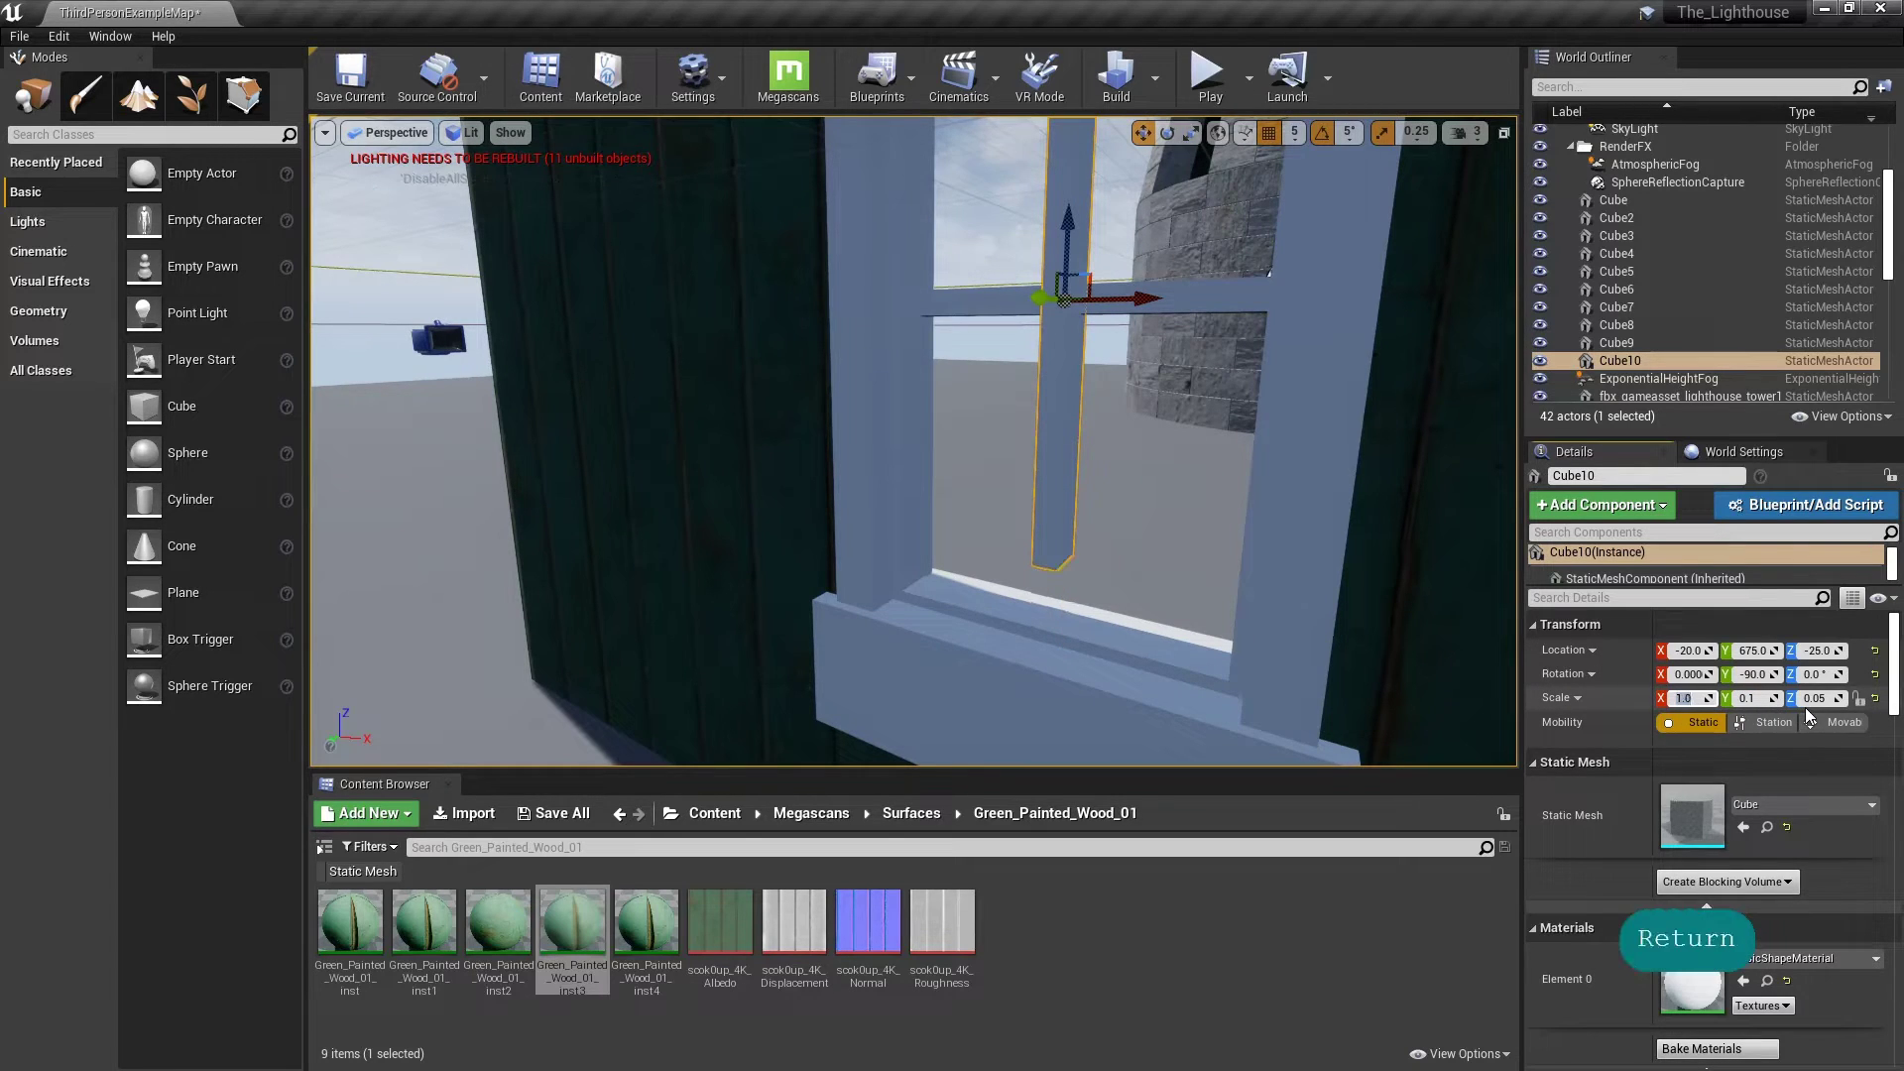
type("1")
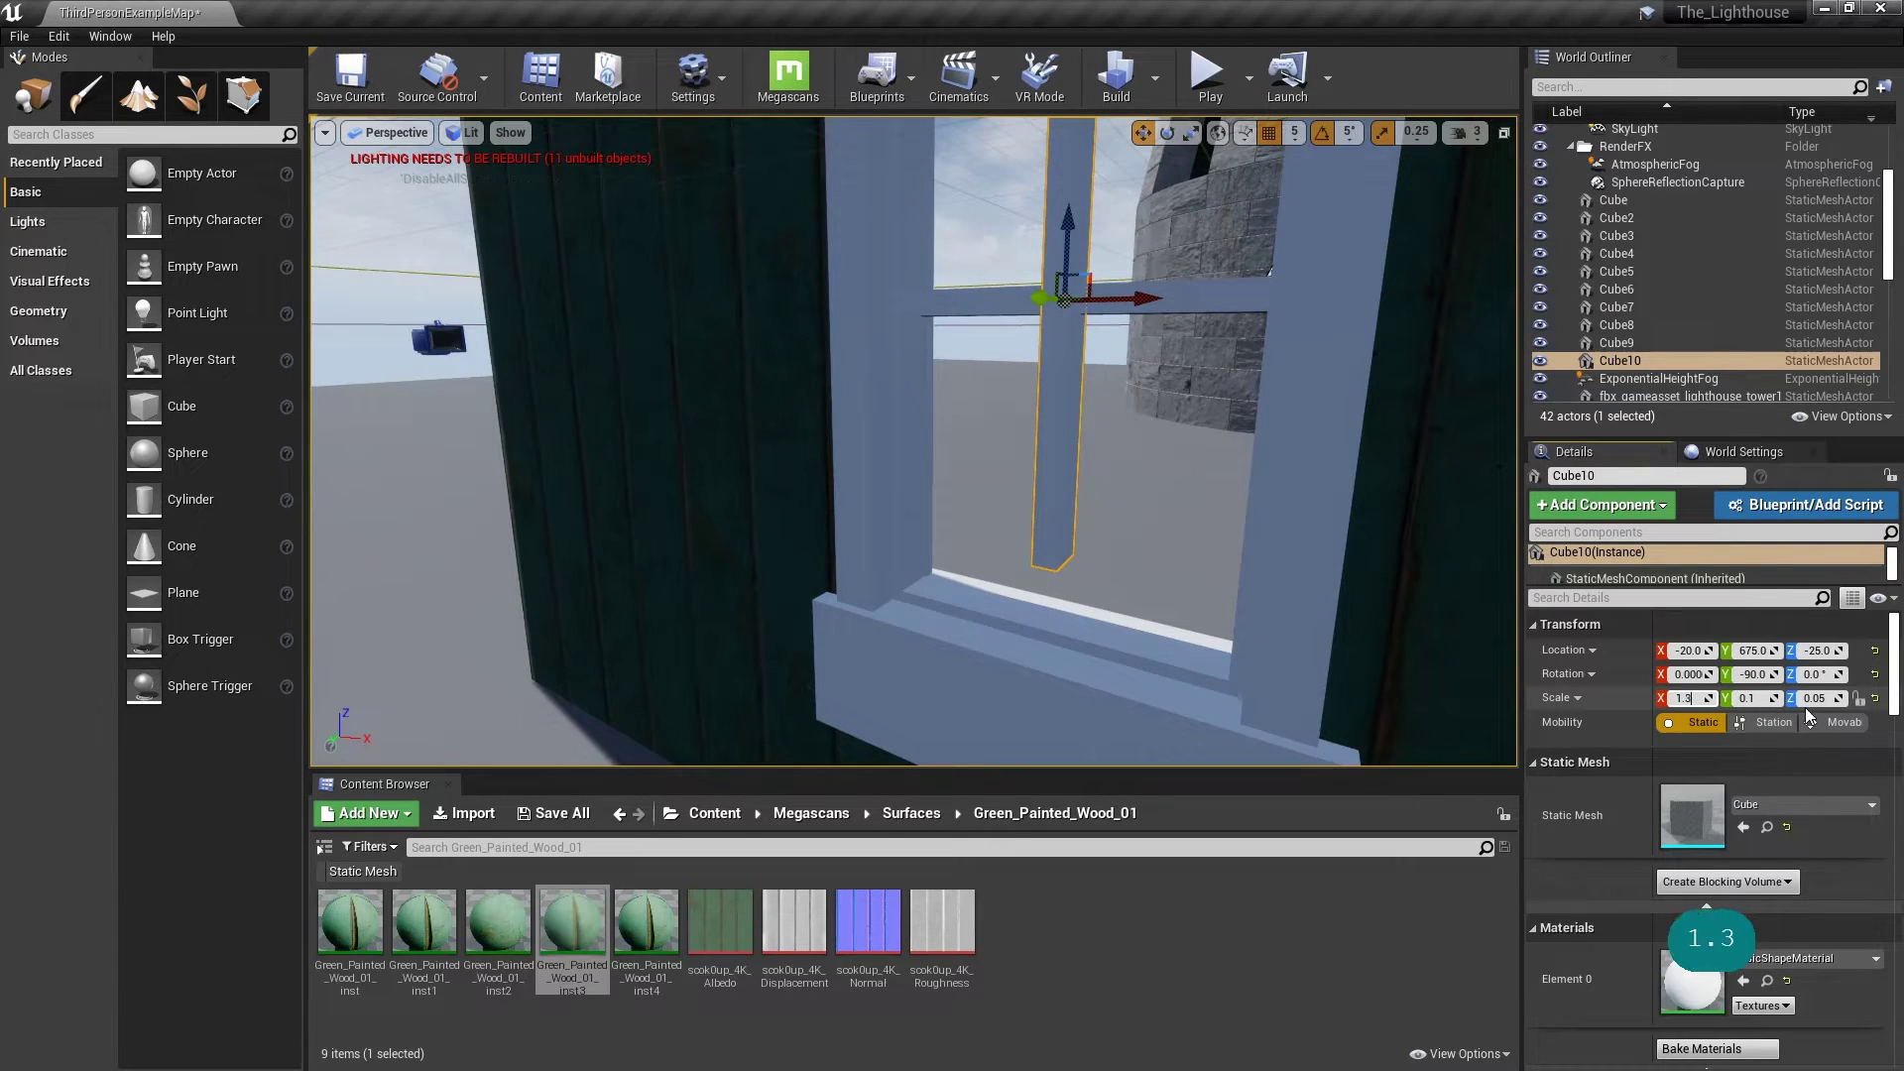
key("Return")
Step: Set the central vertical bar's Y scale to 0.06 so it is shallower than the crossbar
key("Tab")
type("1")
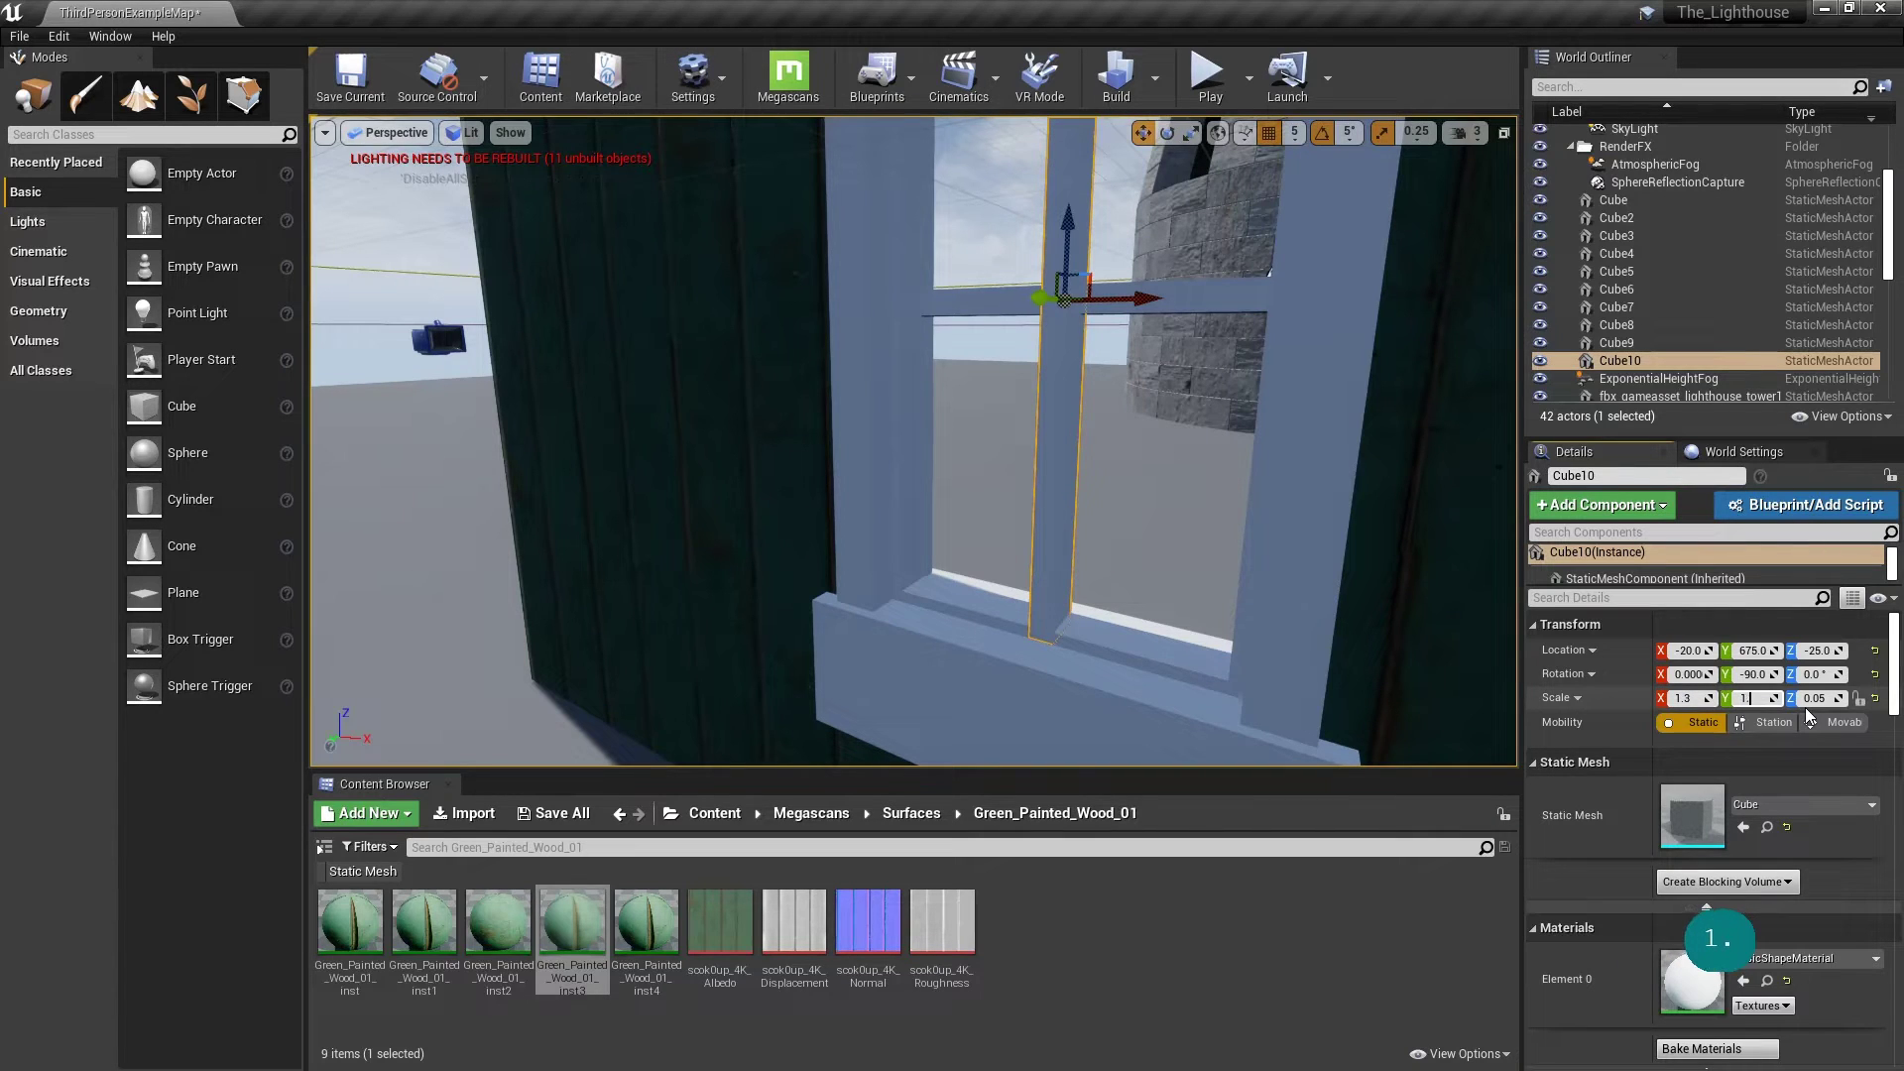
type(".0")
key("Return")
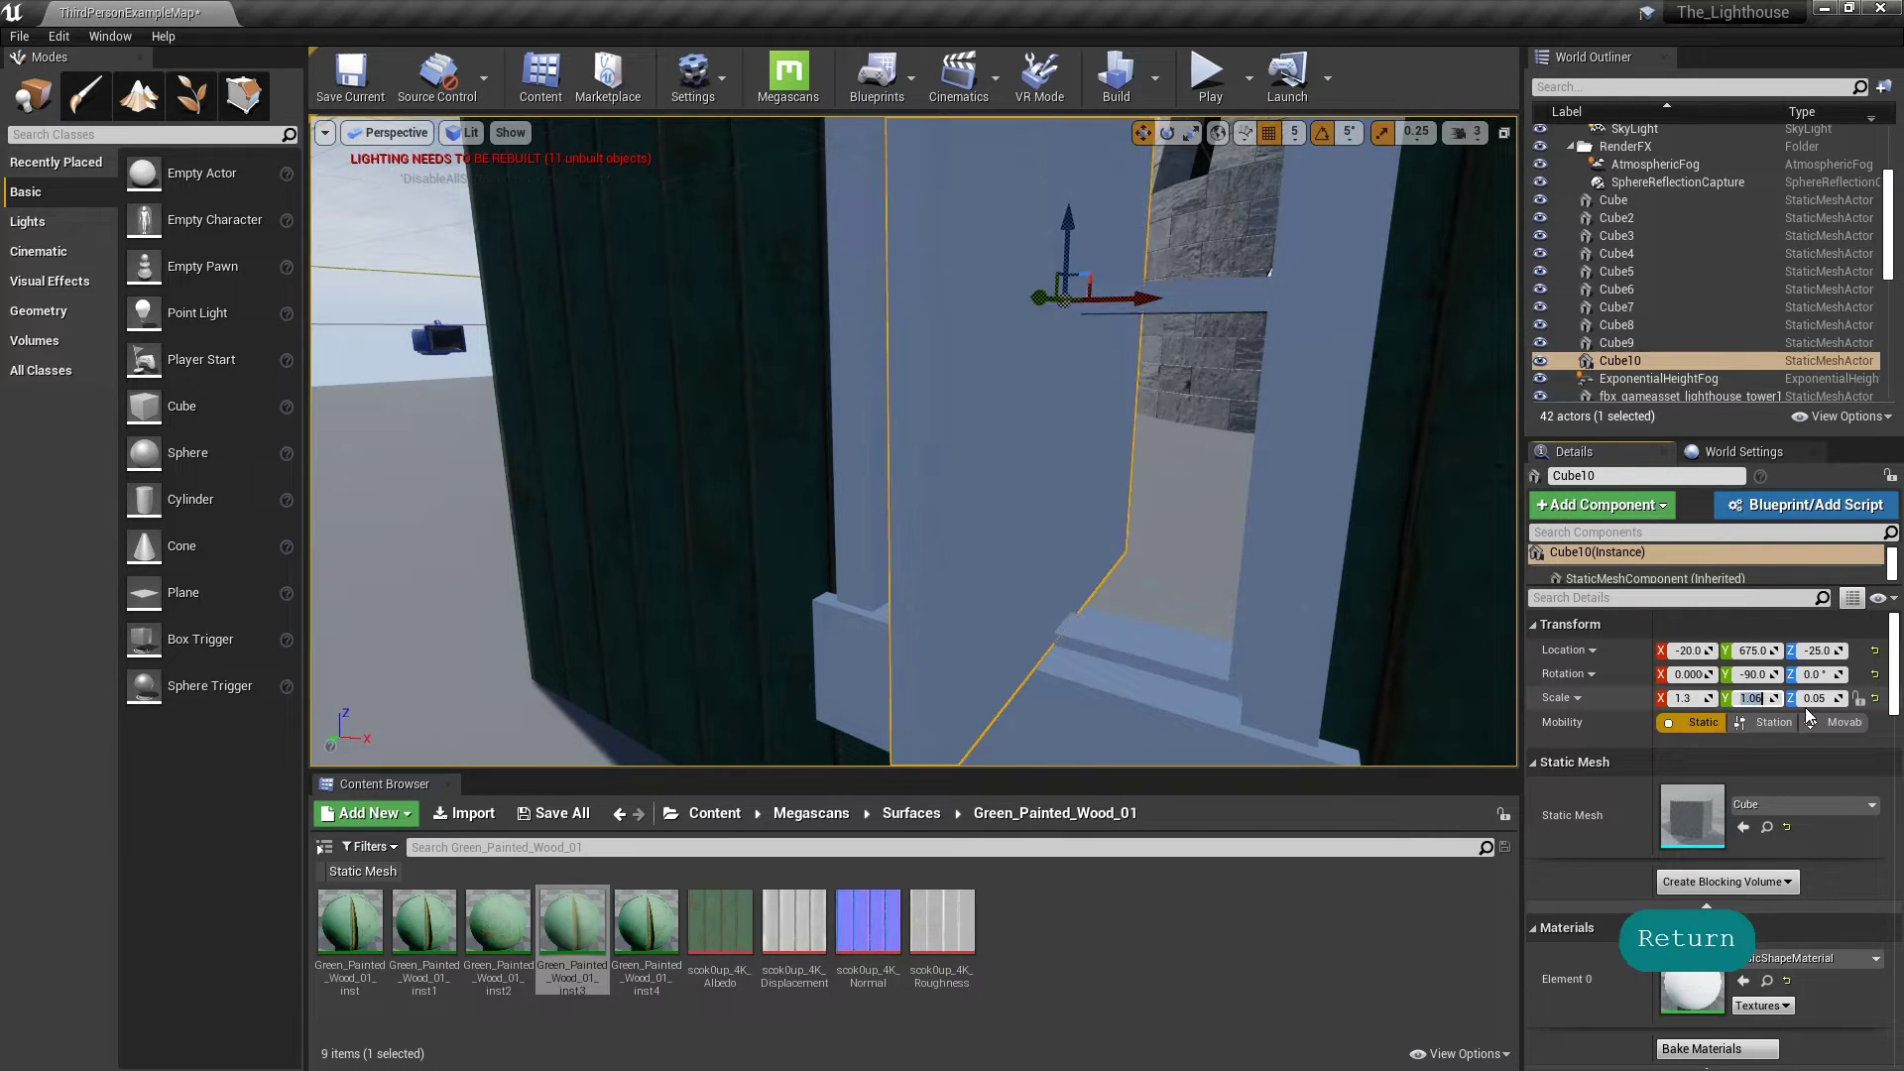
type("0")
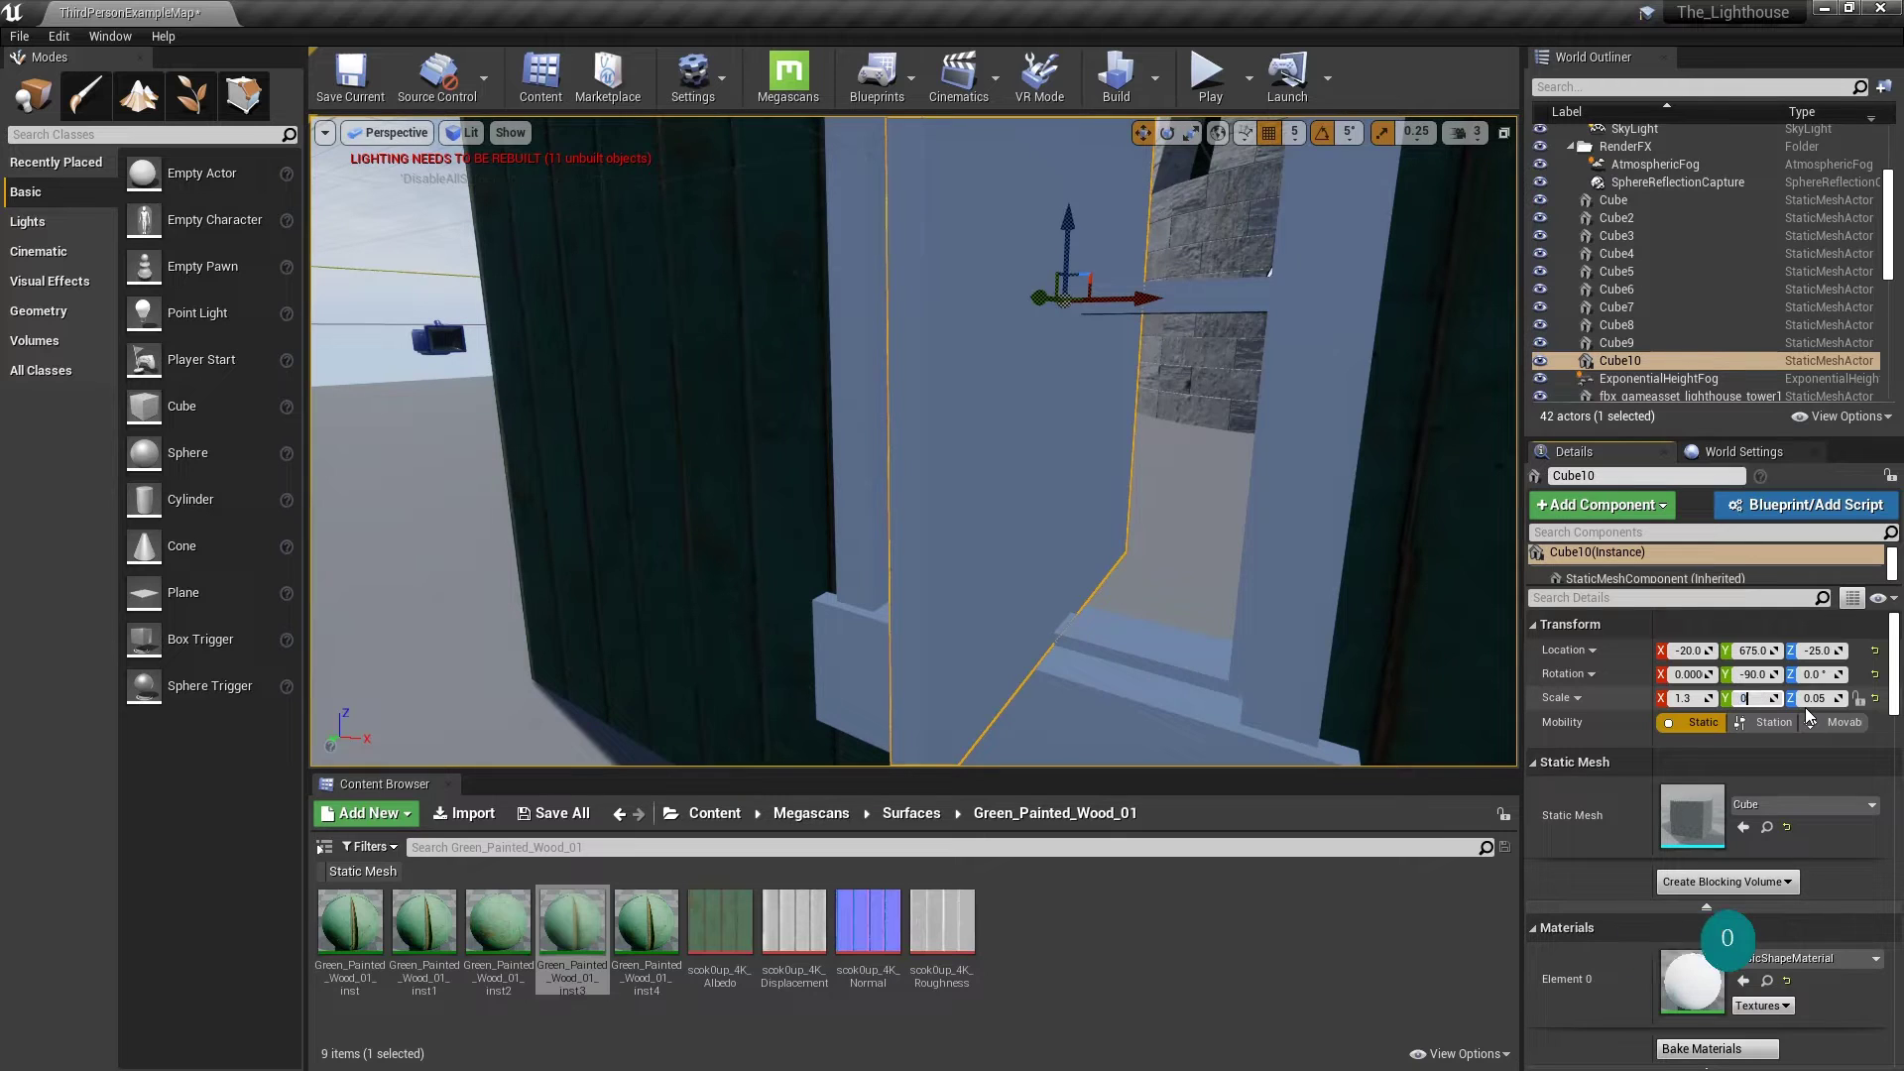
key("Return")
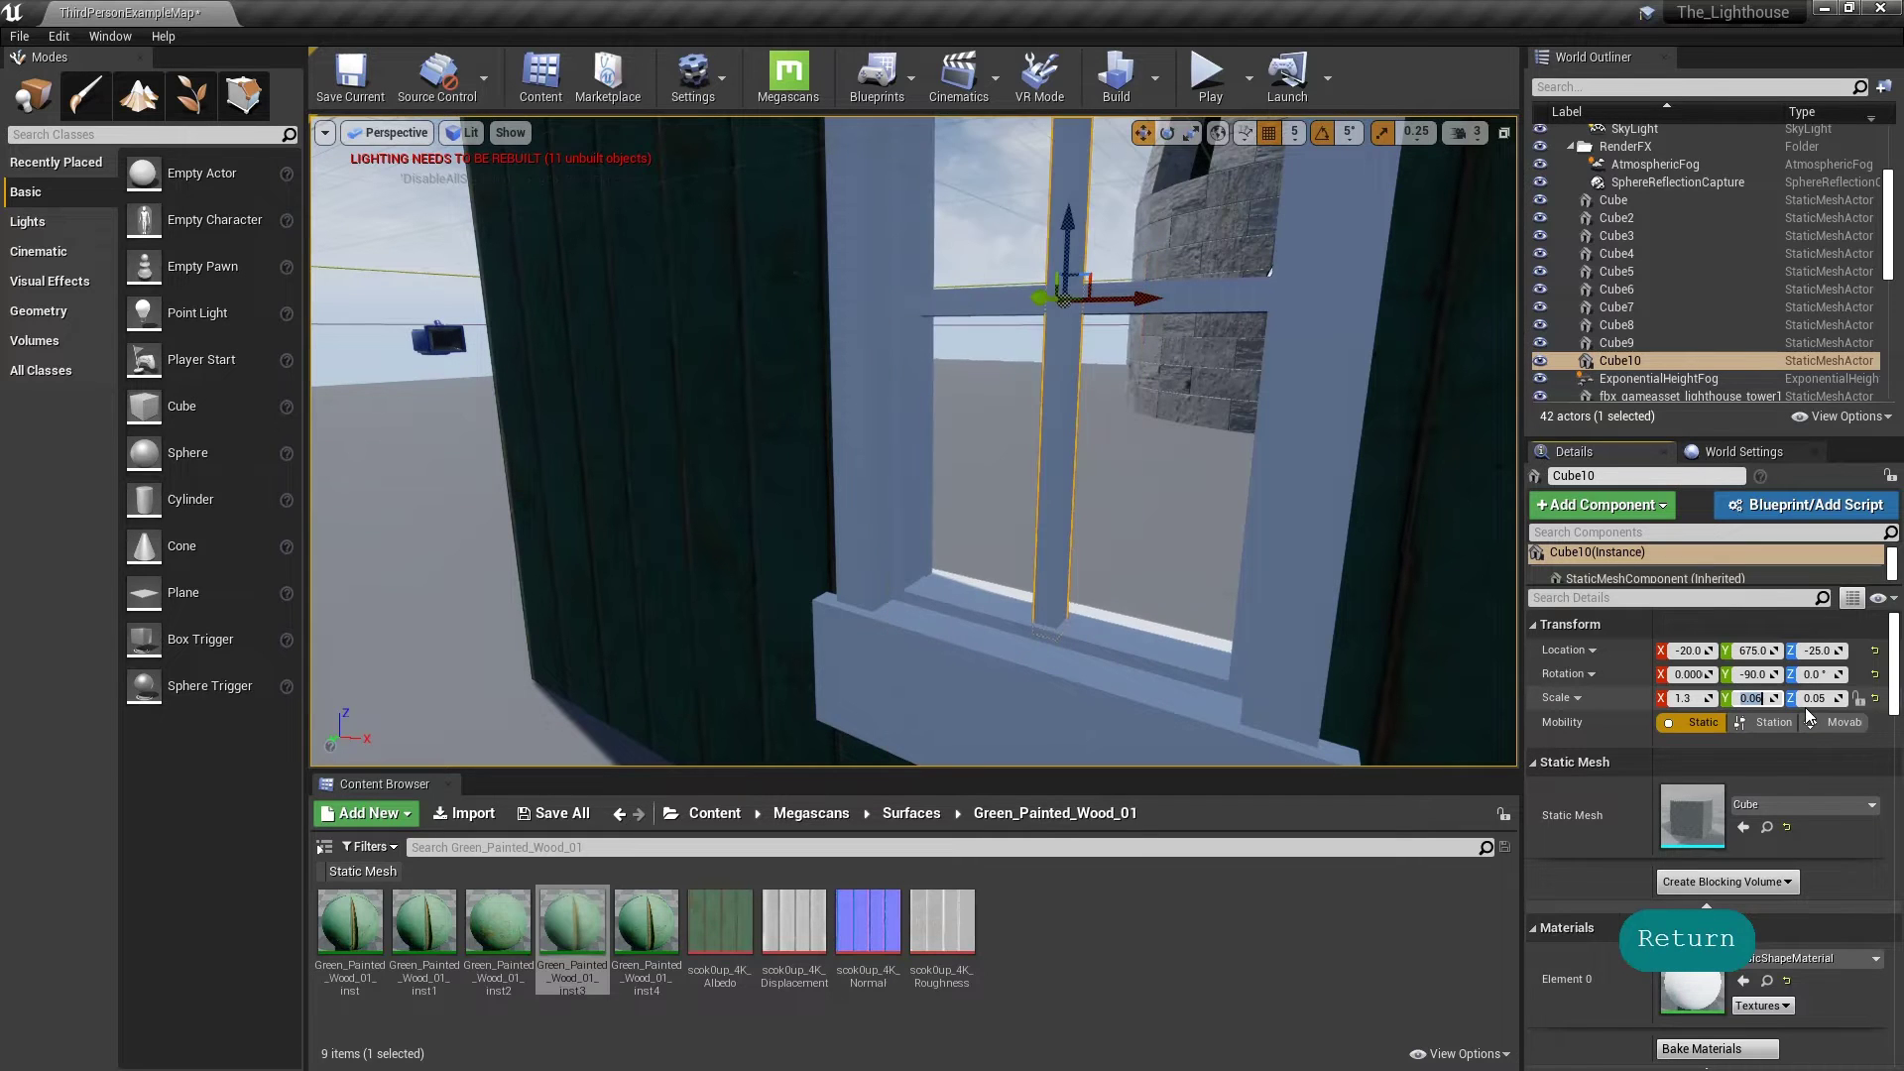
Step: Examine from several angles how the central bar meets the crossbar and the sill
right_click_drag(1187, 498, 1121, 558)
key("d")
key("a")
key("a")
key("a")
key("s")
key("a")
key("a")
key("a")
key("a")
key("a")
key("a")
key("a")
key("d")
key("d")
key("w")
key("d")
key("w")
key("d")
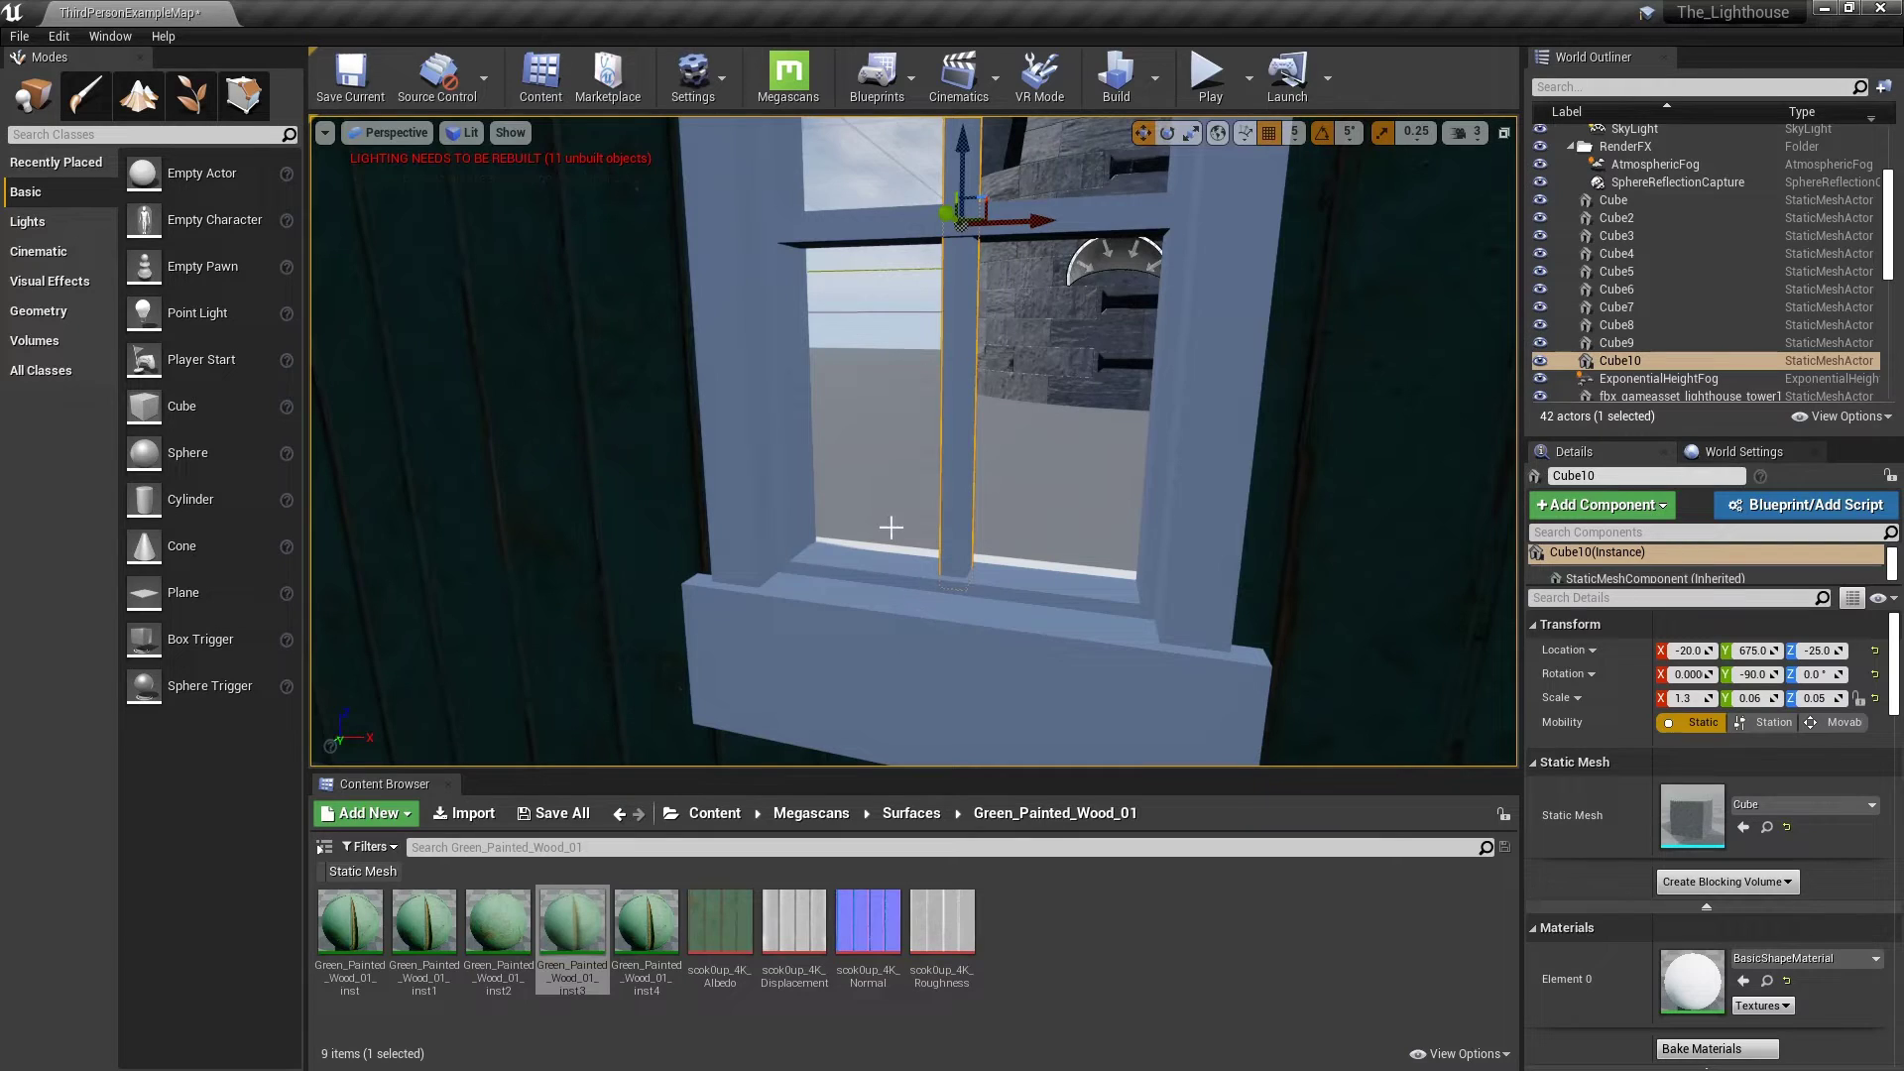
Step: Duplicate the sill cube up to X -30, Z -55 in the lower left pane and narrow its X scale to 0.19
left_click(873, 635)
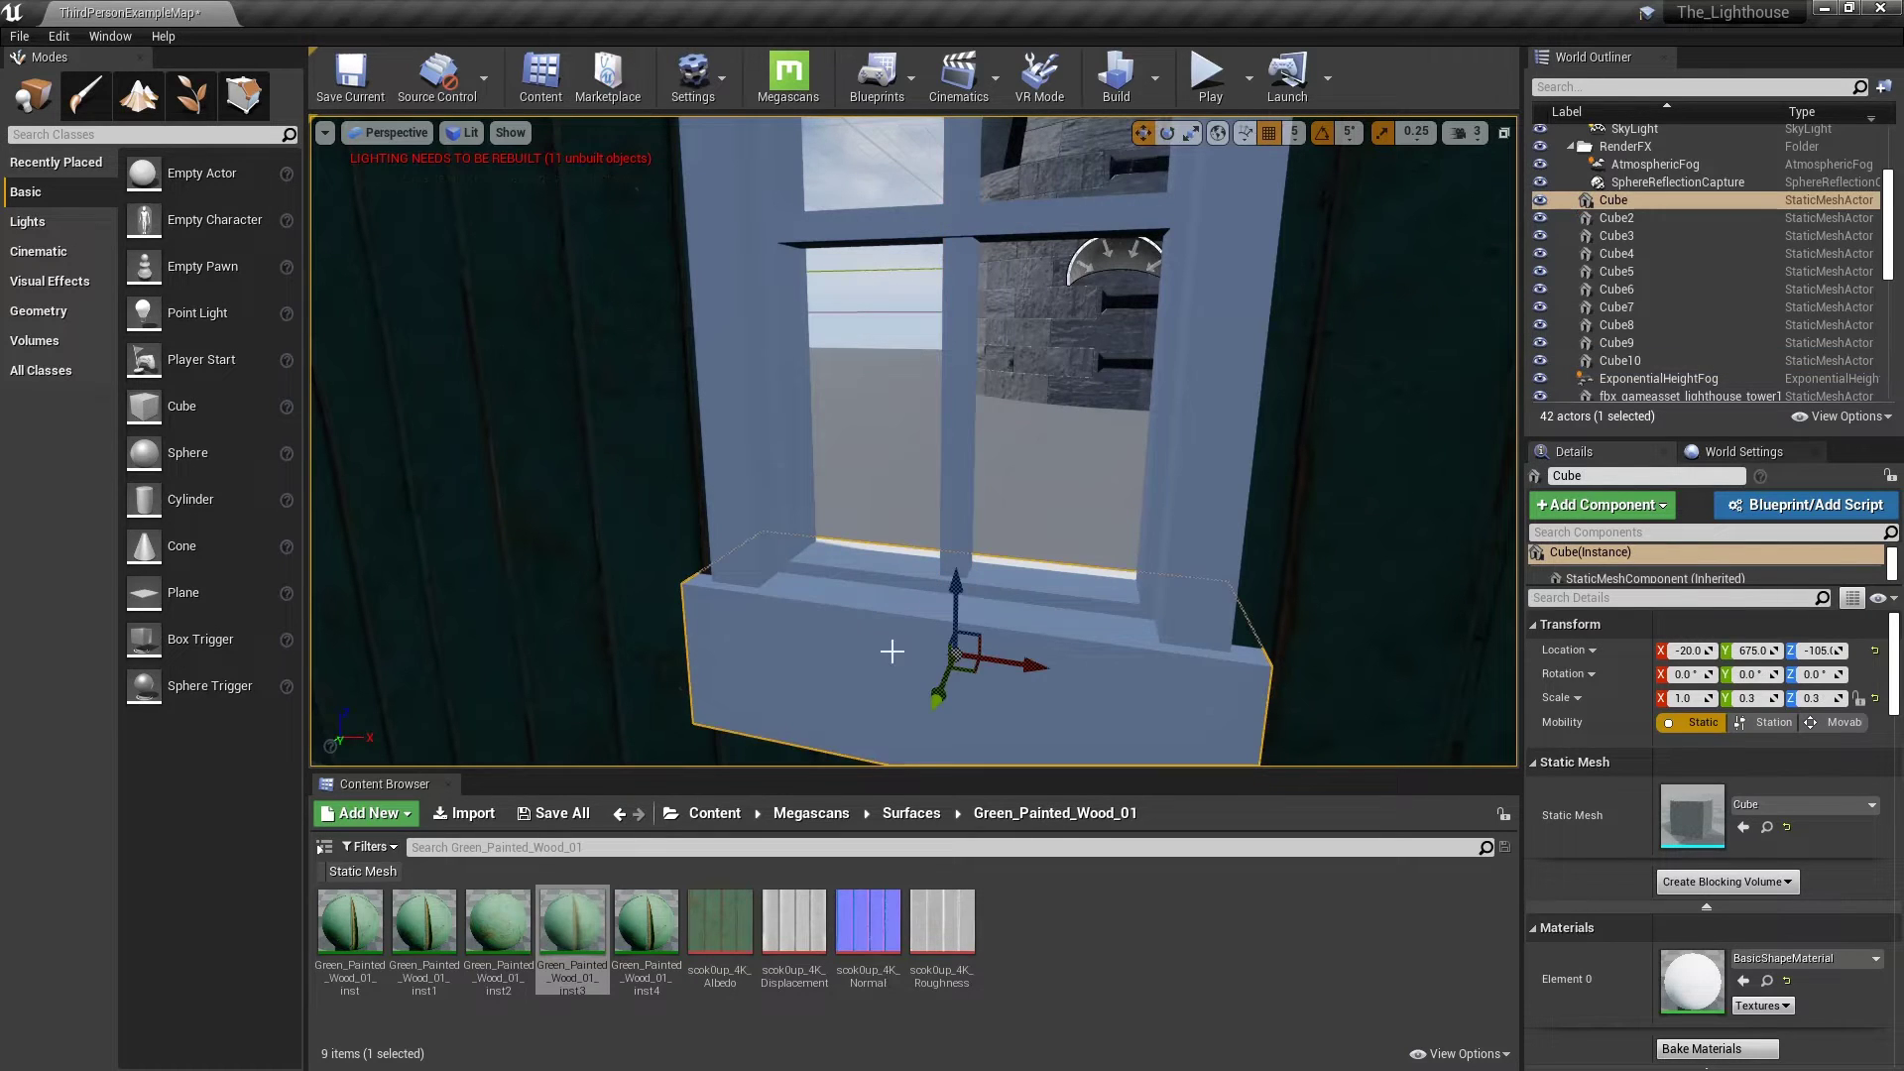
left_click_drag(976, 641, 937, 374, "alt")
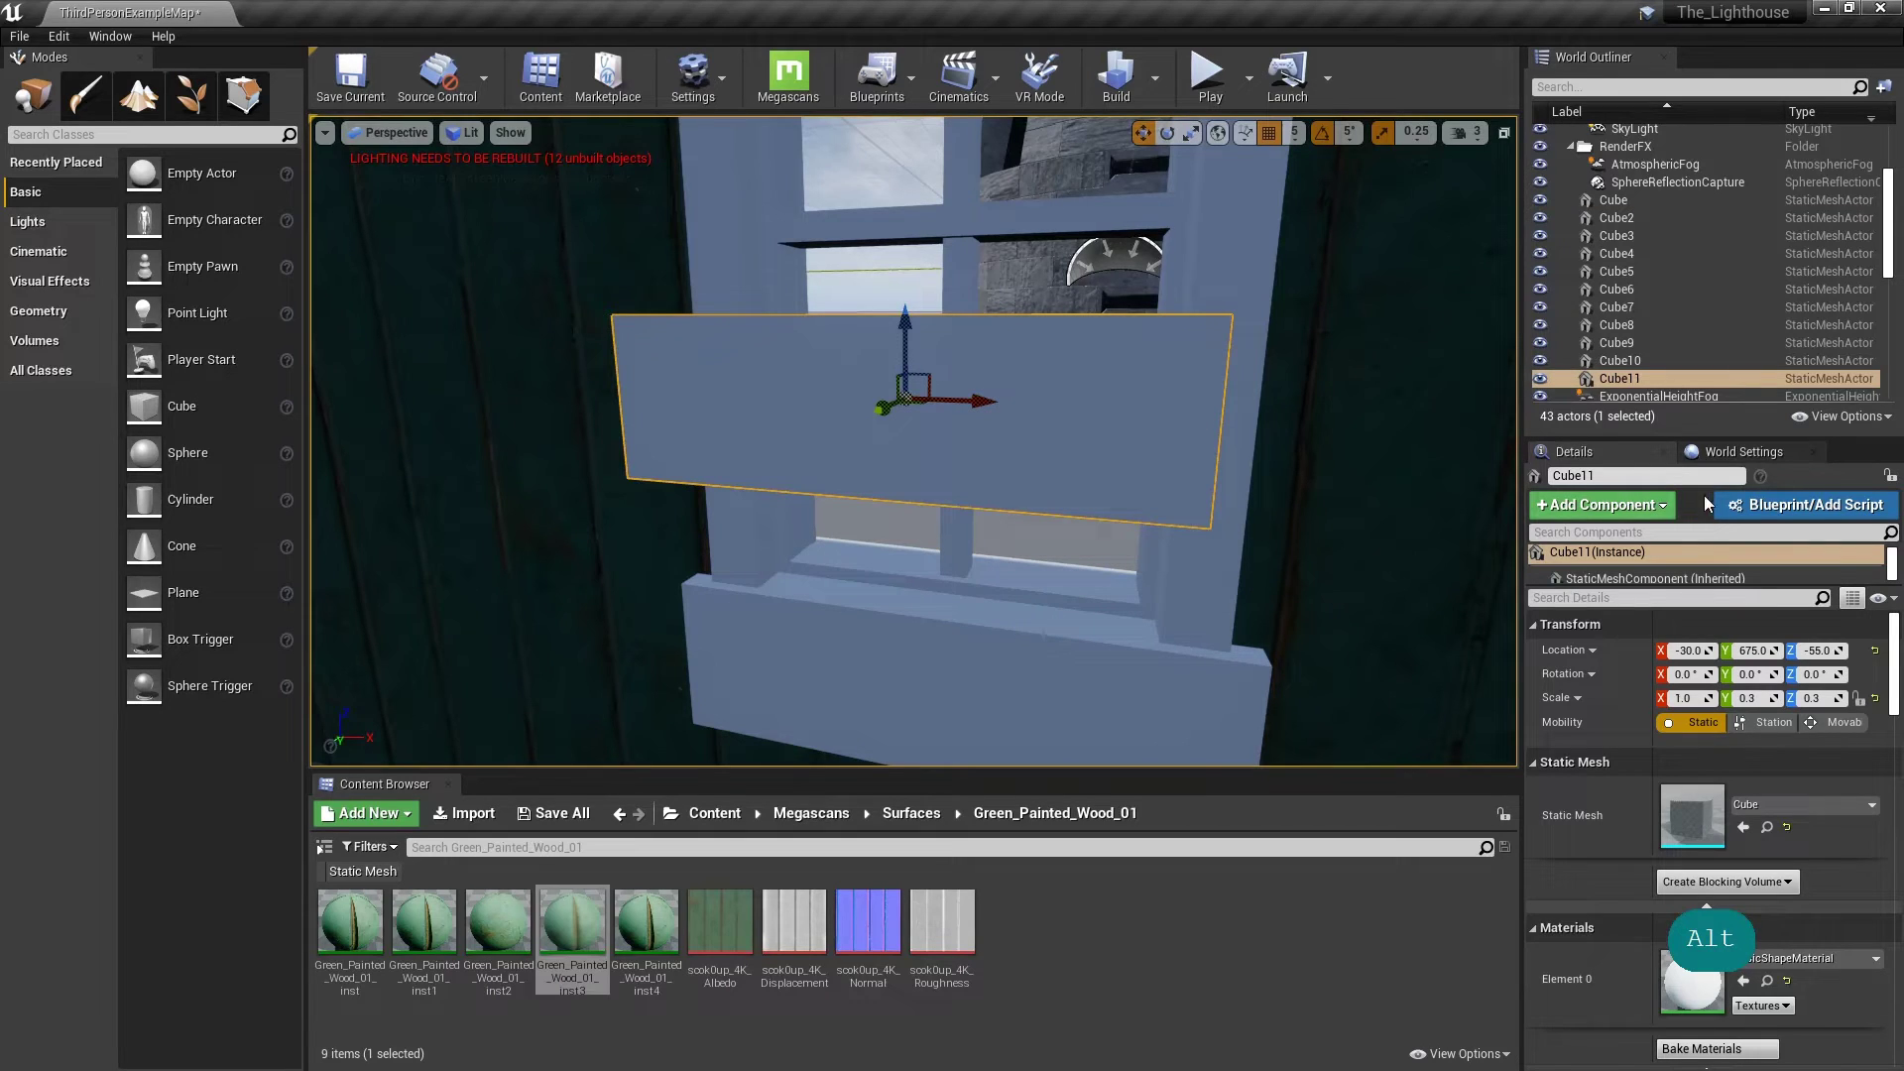
left_click_drag(1686, 698, 1626, 698)
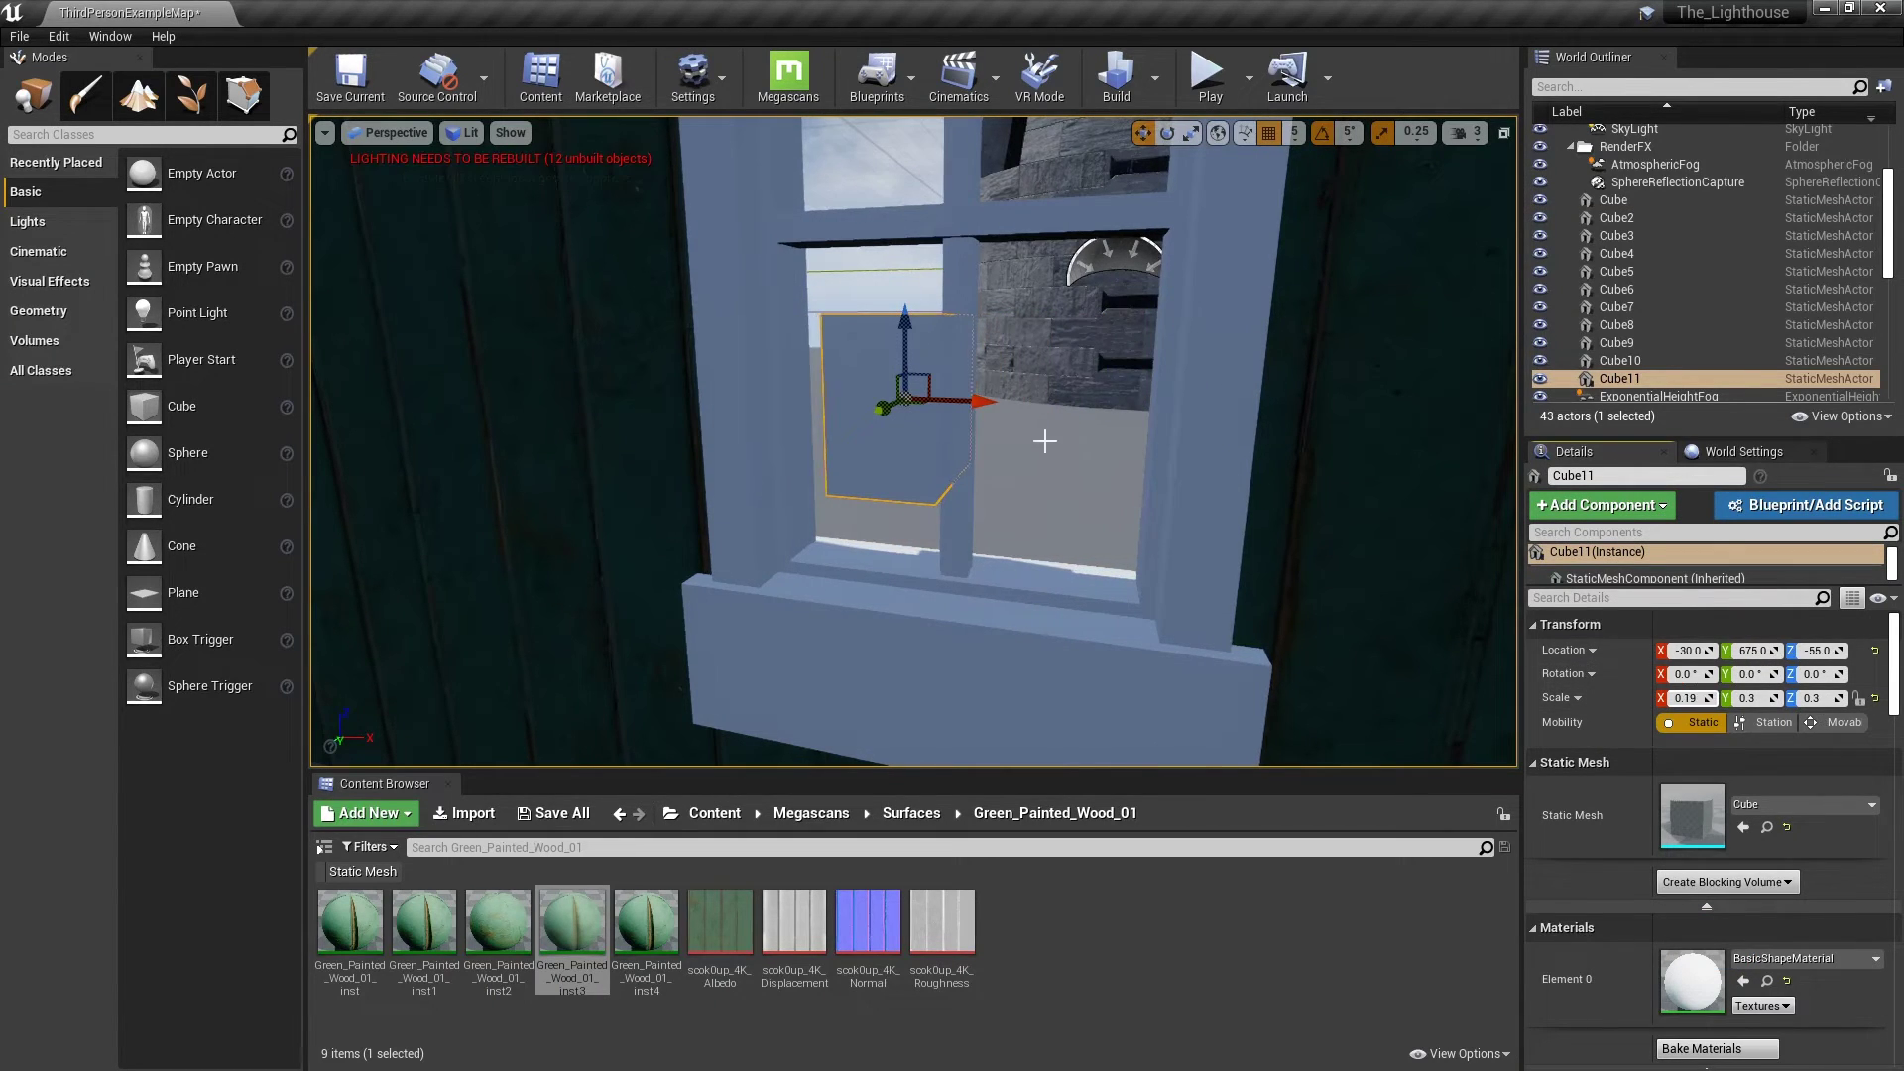
Step: Flatten the pane cube to a Y scale of 0.015 and move it to X -35 within the lower left opening
key("a")
right_click_drag(1044, 441, 1071, 573)
key("e")
key("w")
key("e")
key("w")
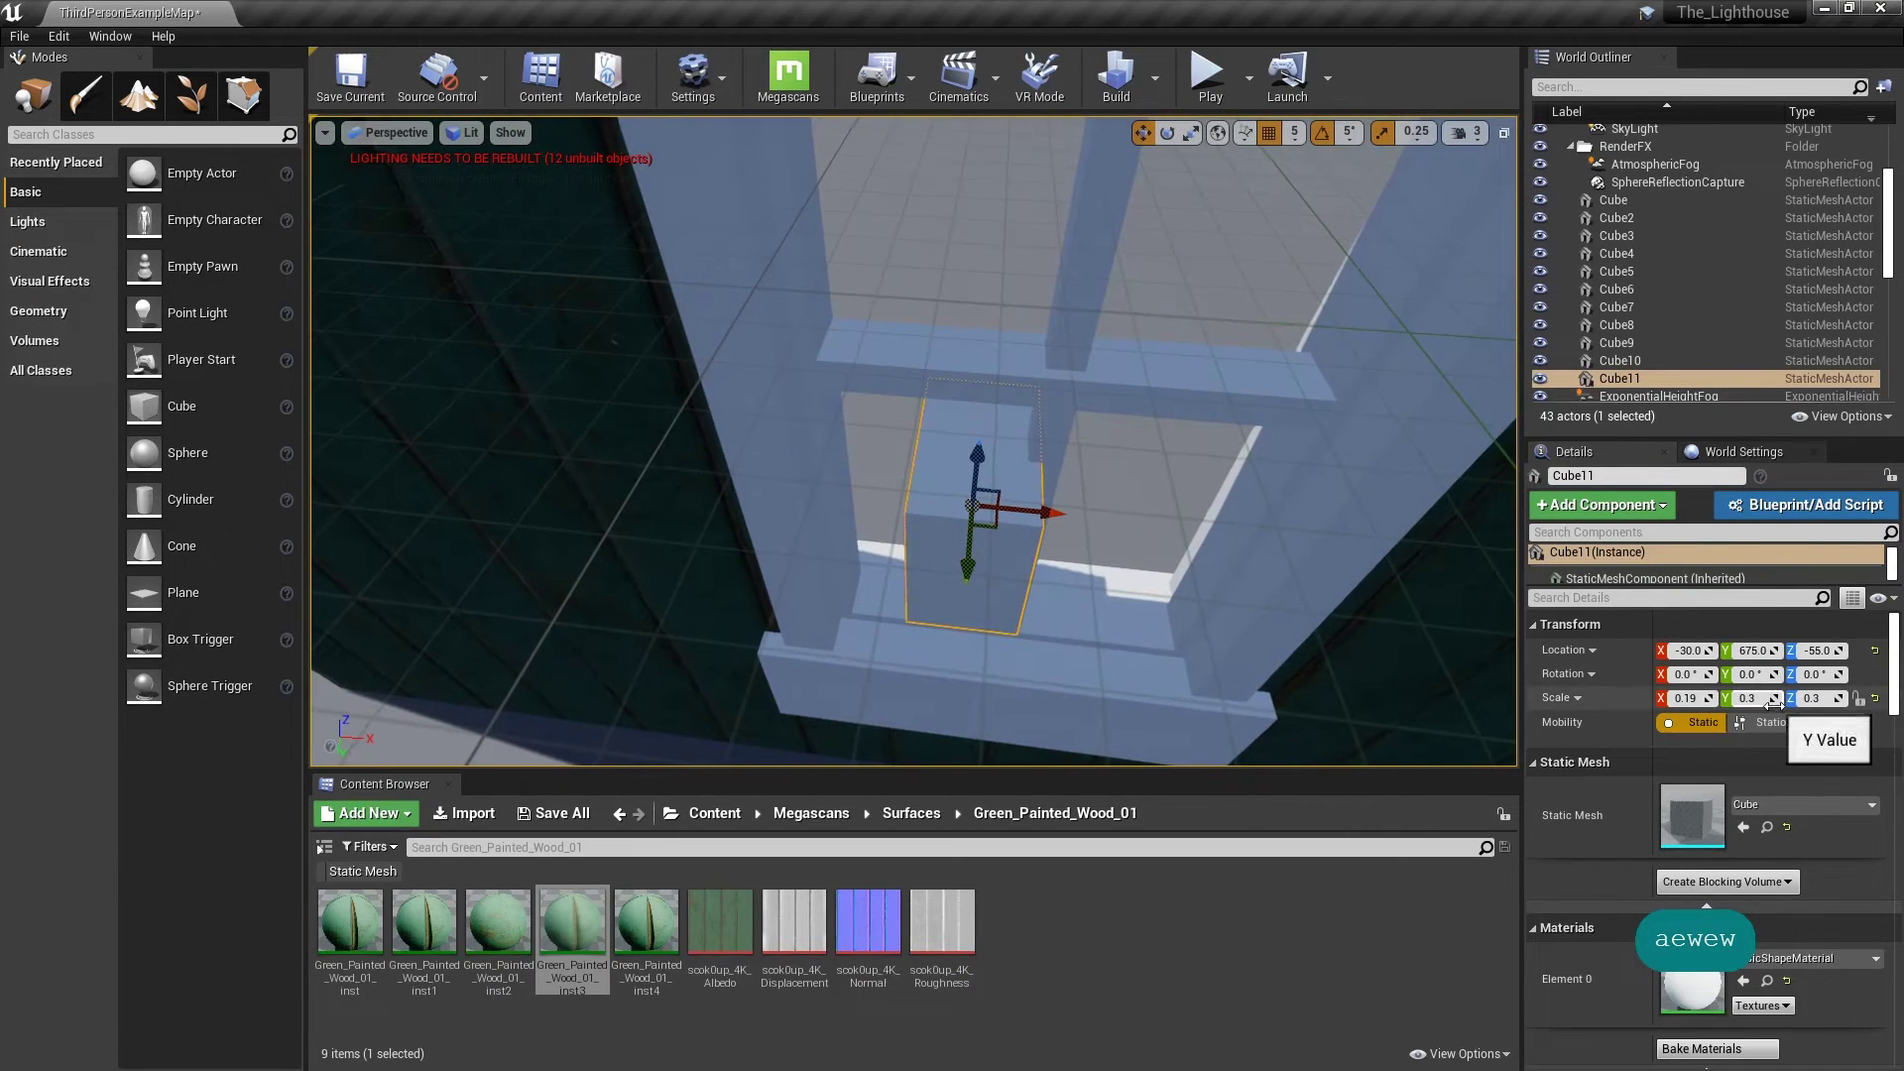
left_click_drag(1773, 699, 1755, 699)
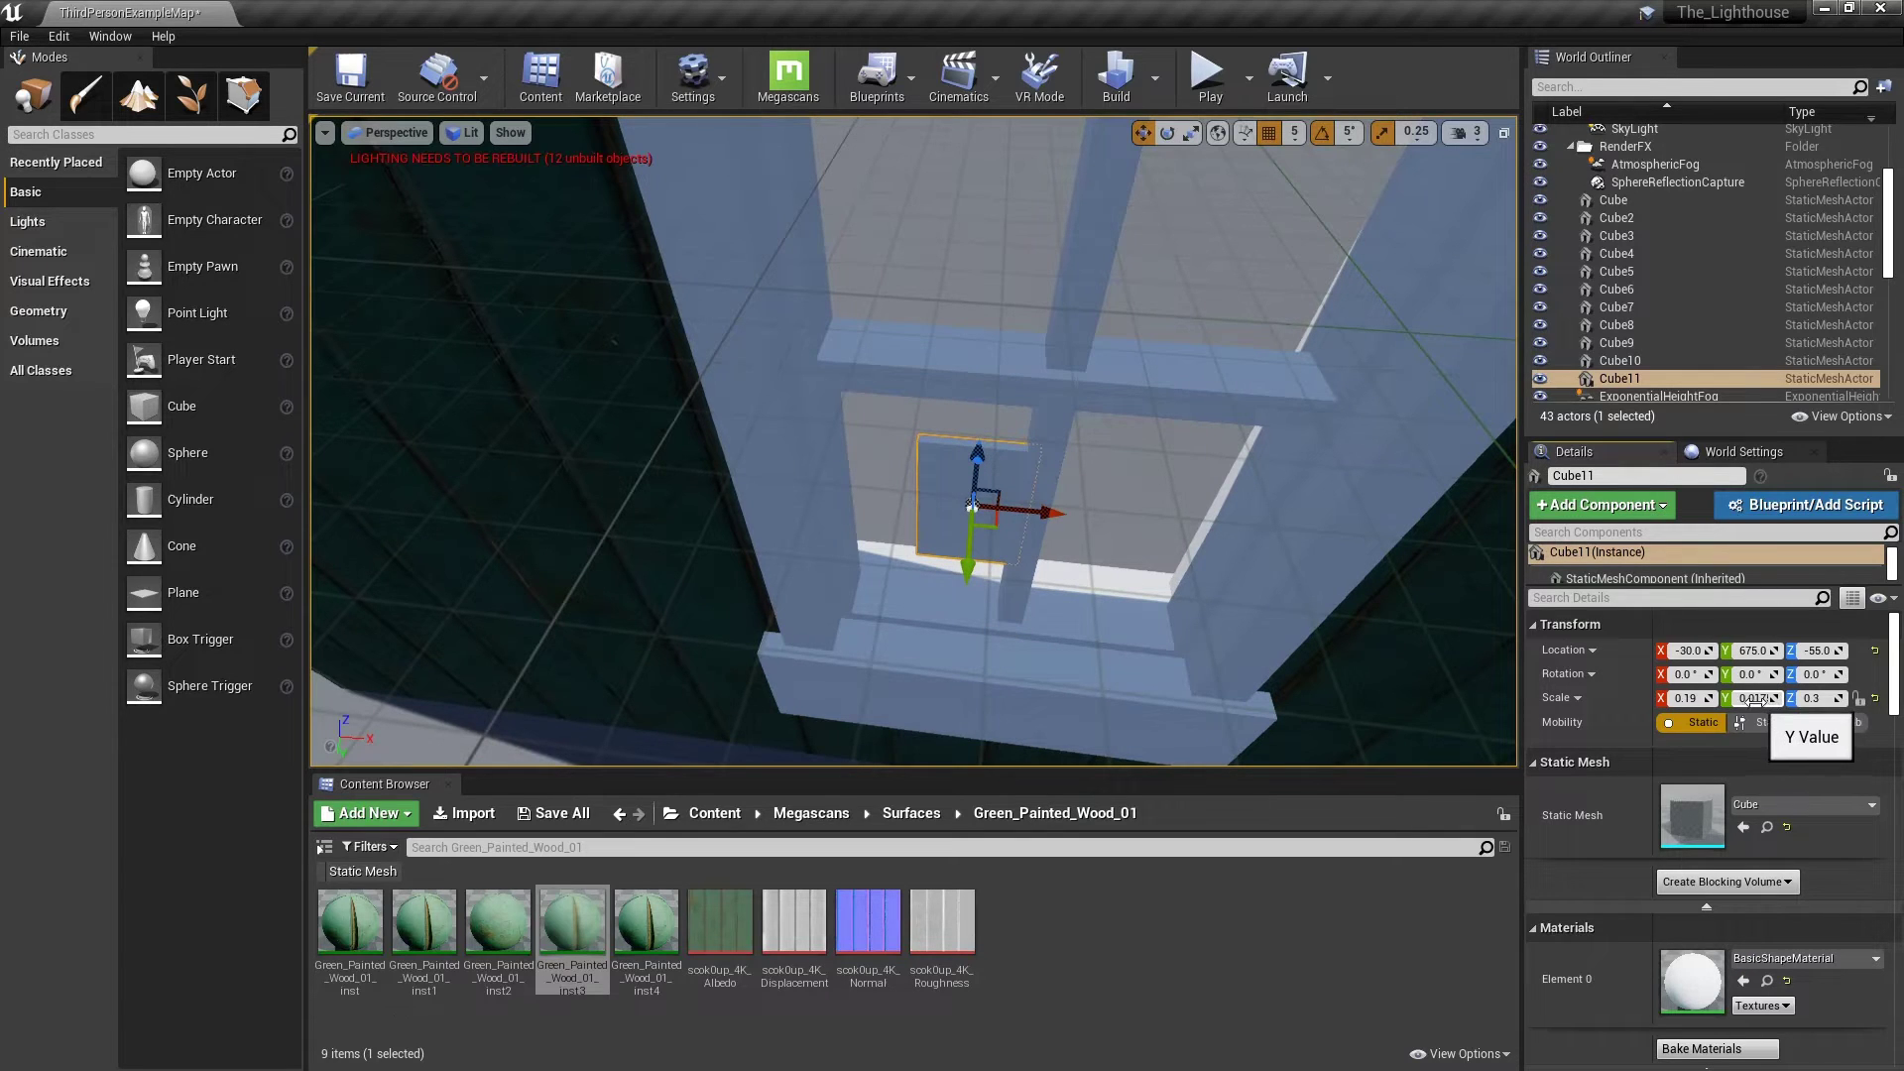
left_click(1761, 700)
type("0.0")
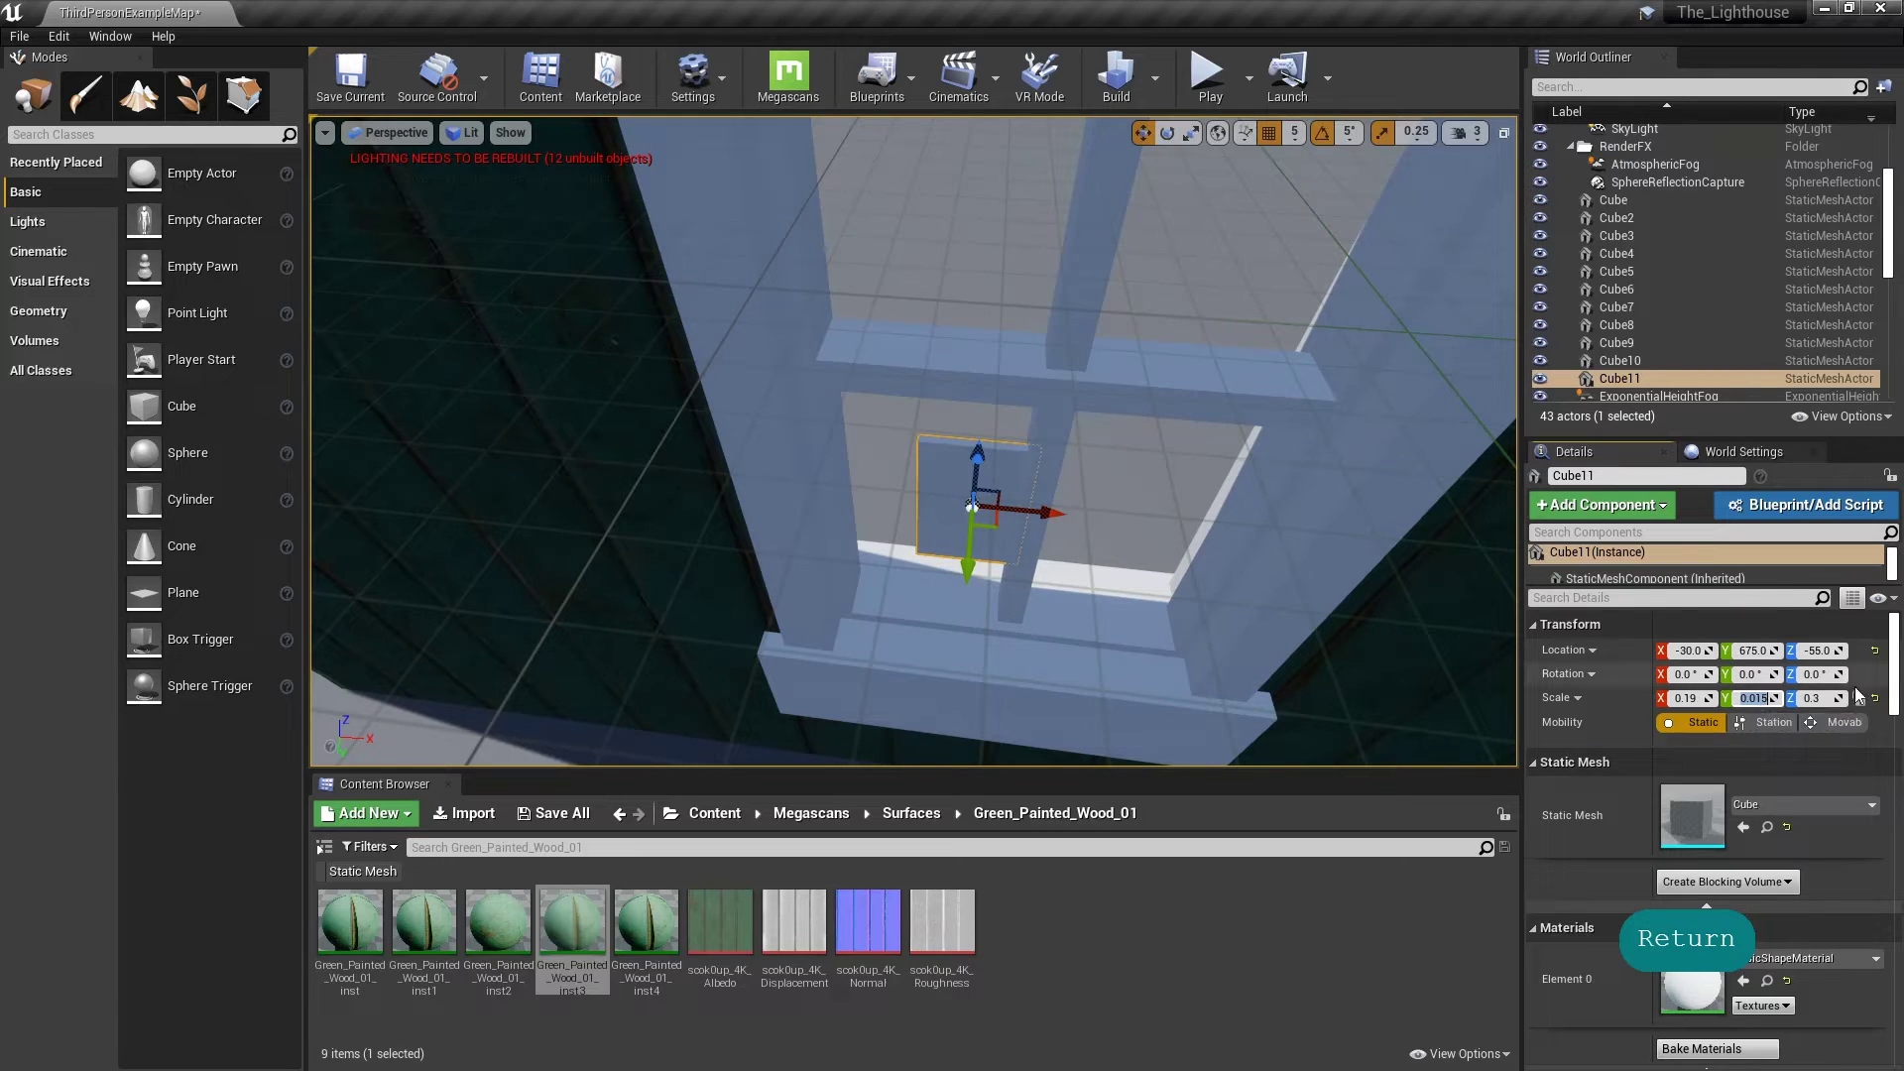
left_click_drag(1035, 508, 1013, 509)
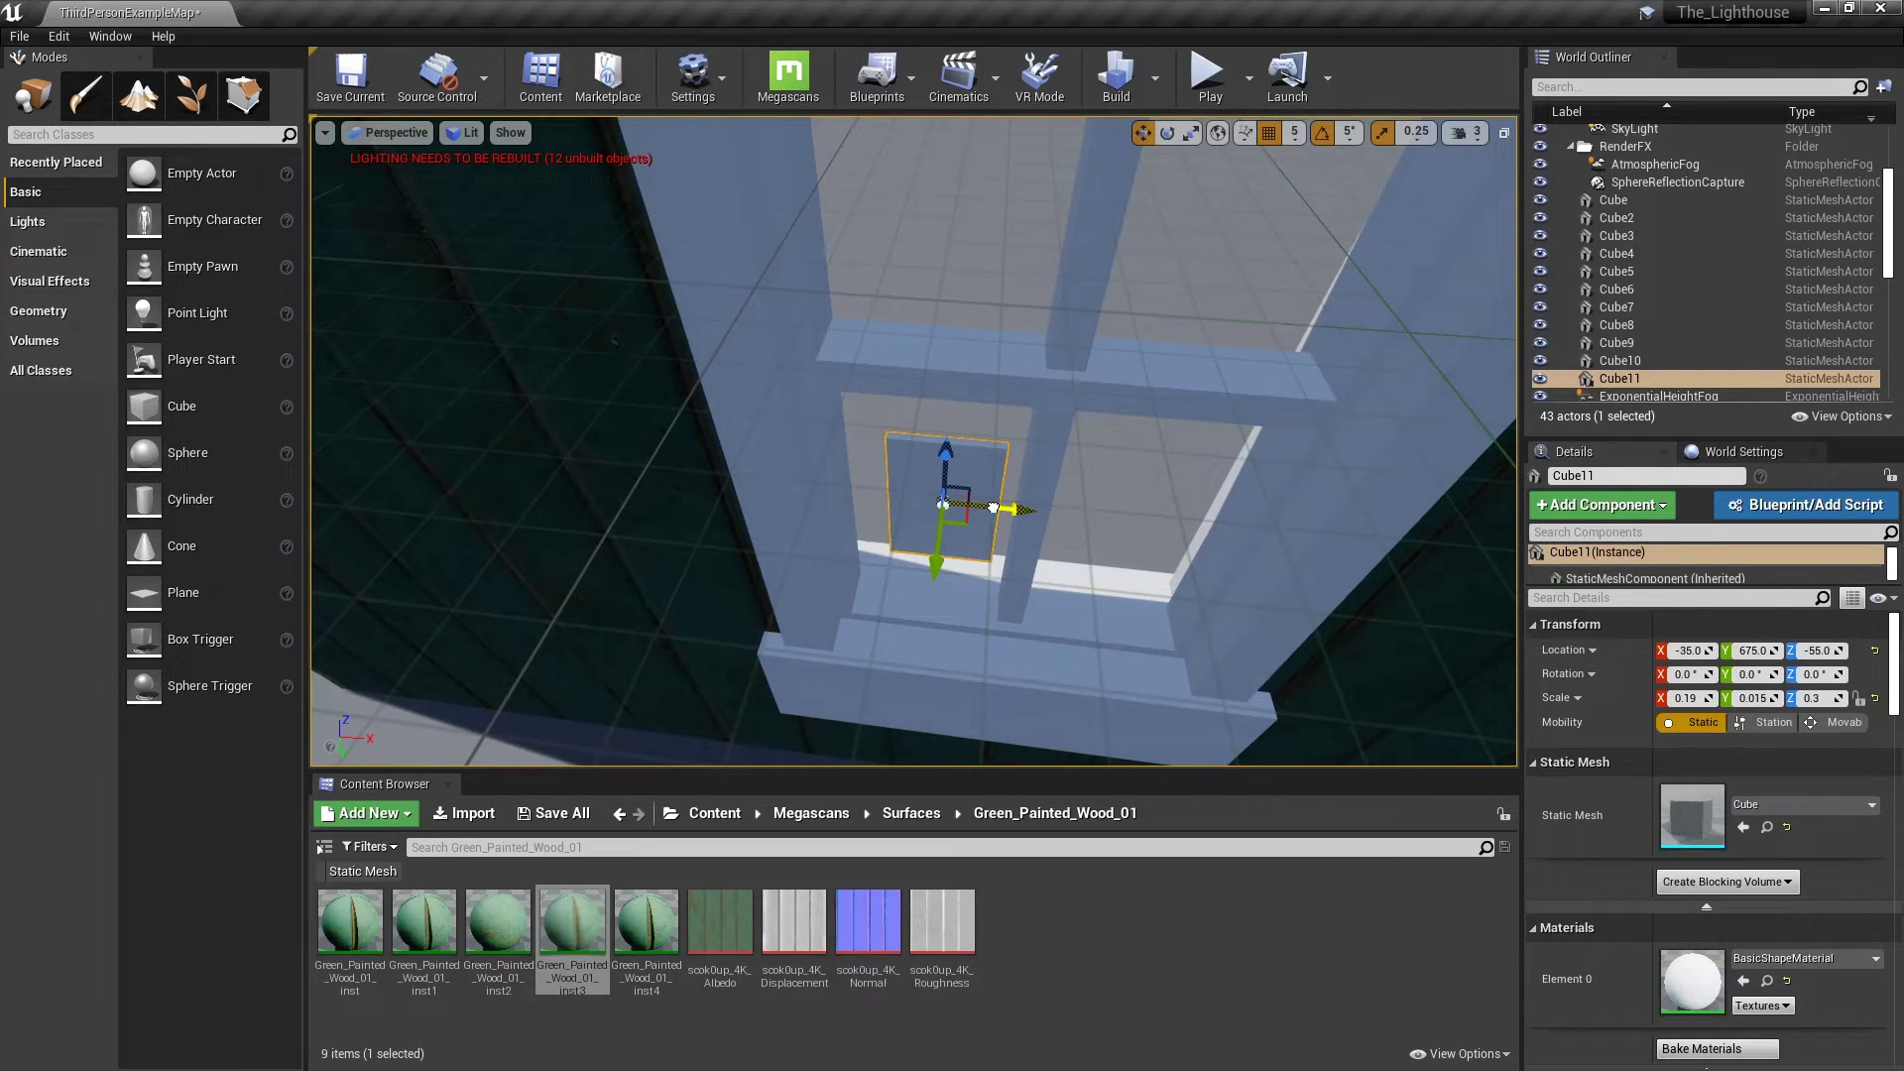
Step: Set grid snapping to 1 and move the pane to X -38, Z -57 in the lower left opening
right_click_drag(1099, 652, 1125, 585)
key("q")
key("s")
key("a")
key("a")
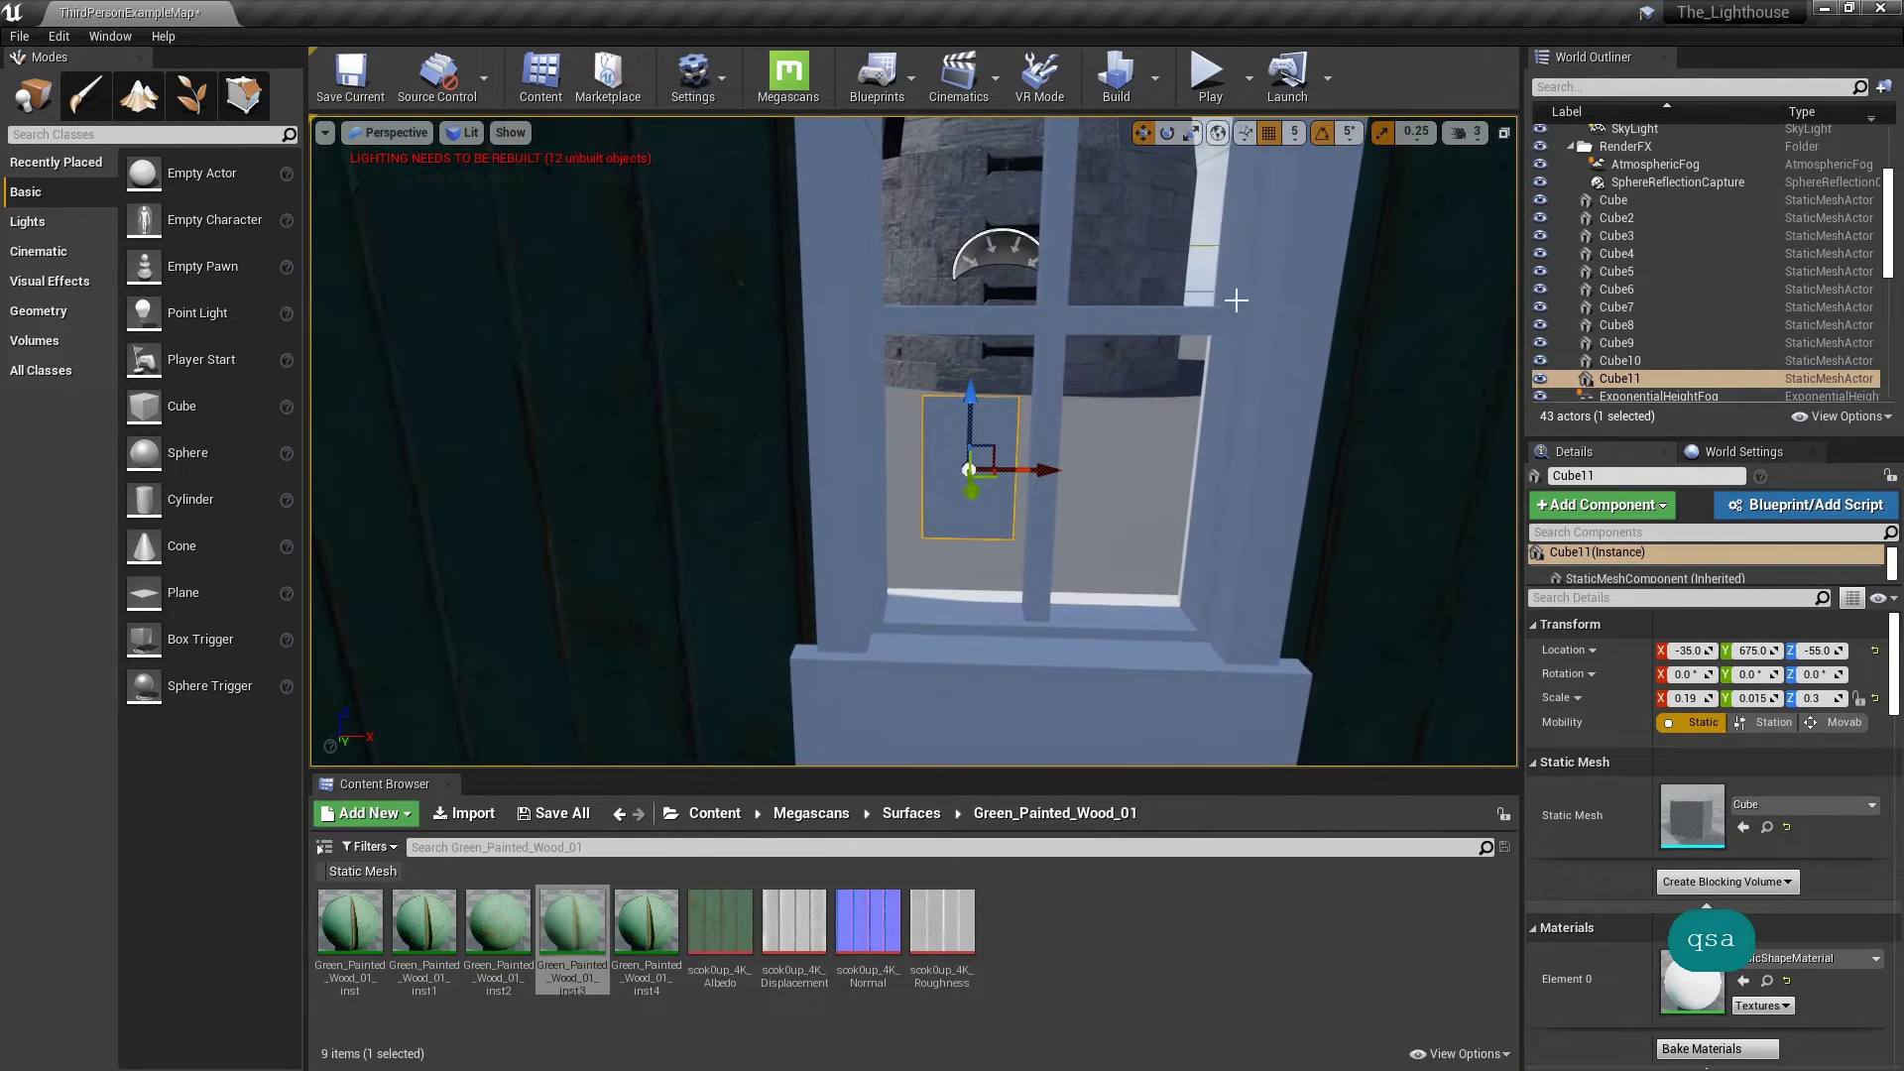
left_click(1294, 132)
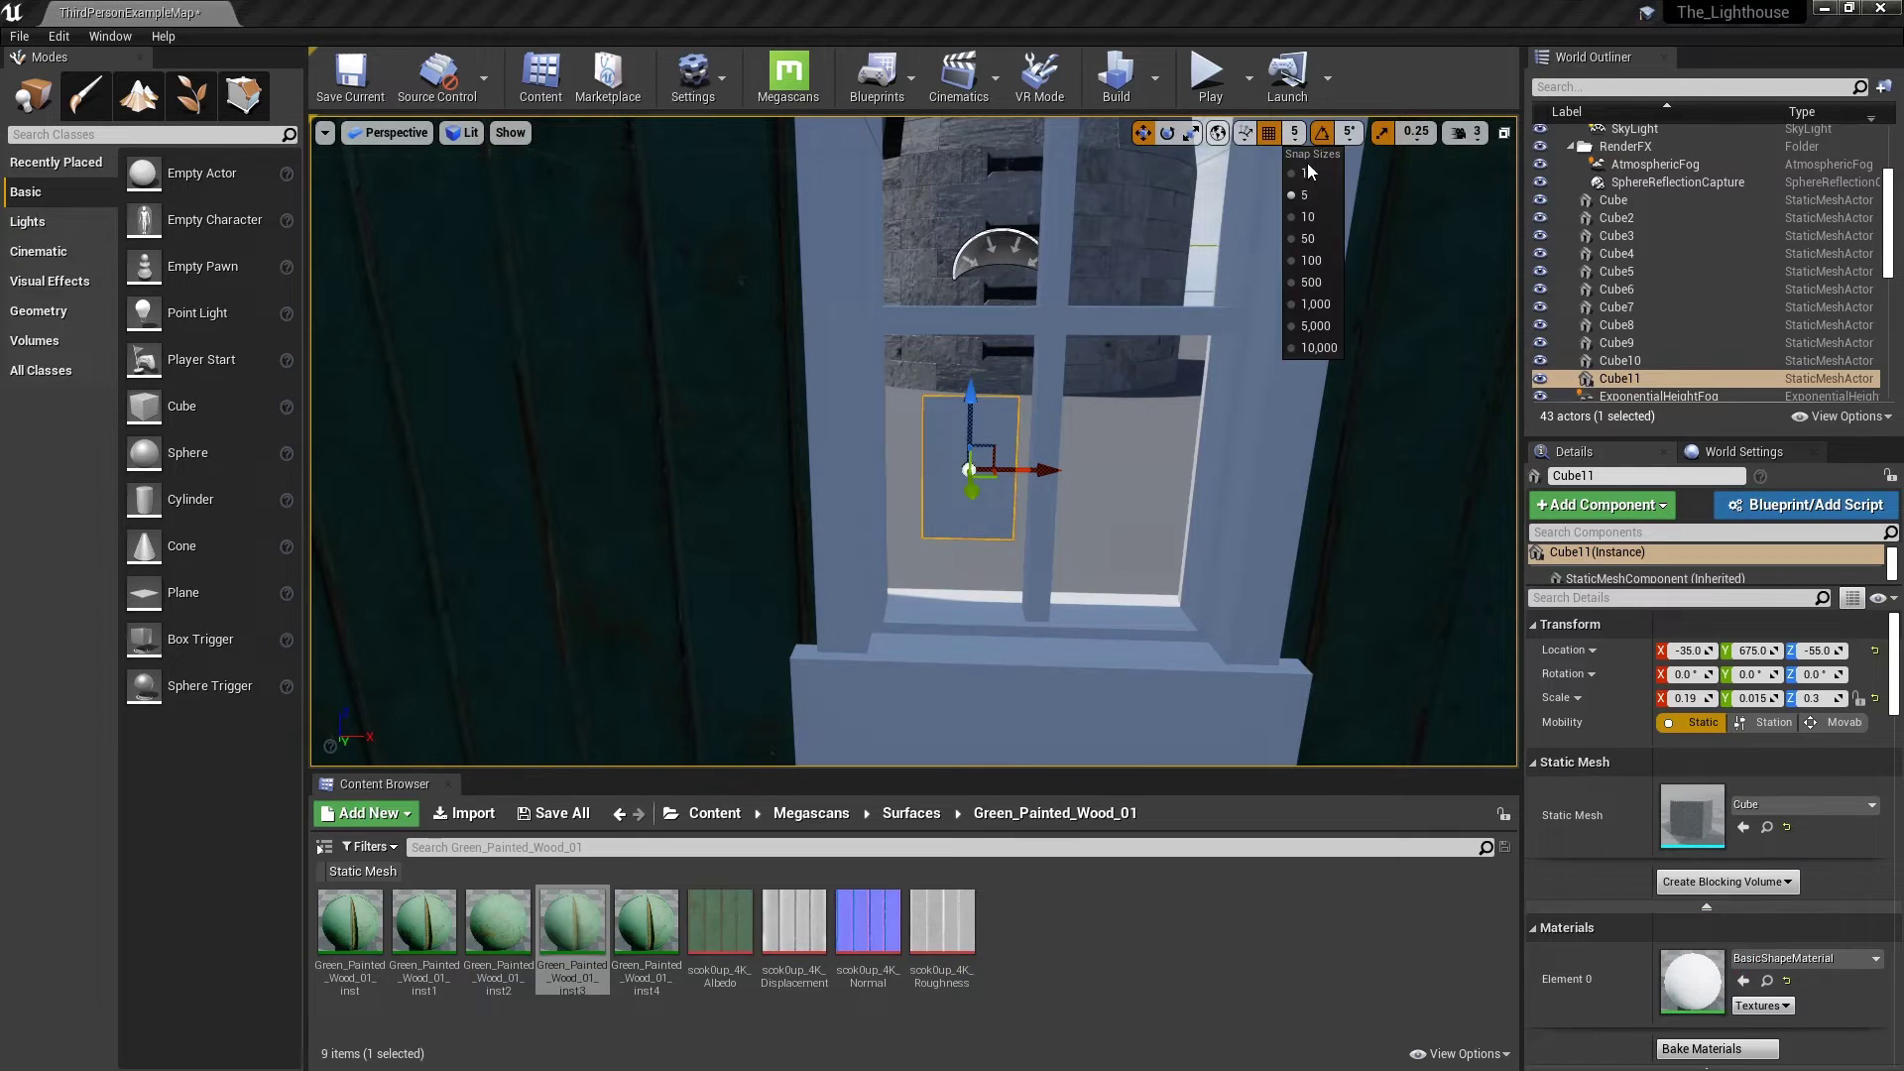
left_click(1306, 173)
left_click_drag(1025, 470, 1010, 472)
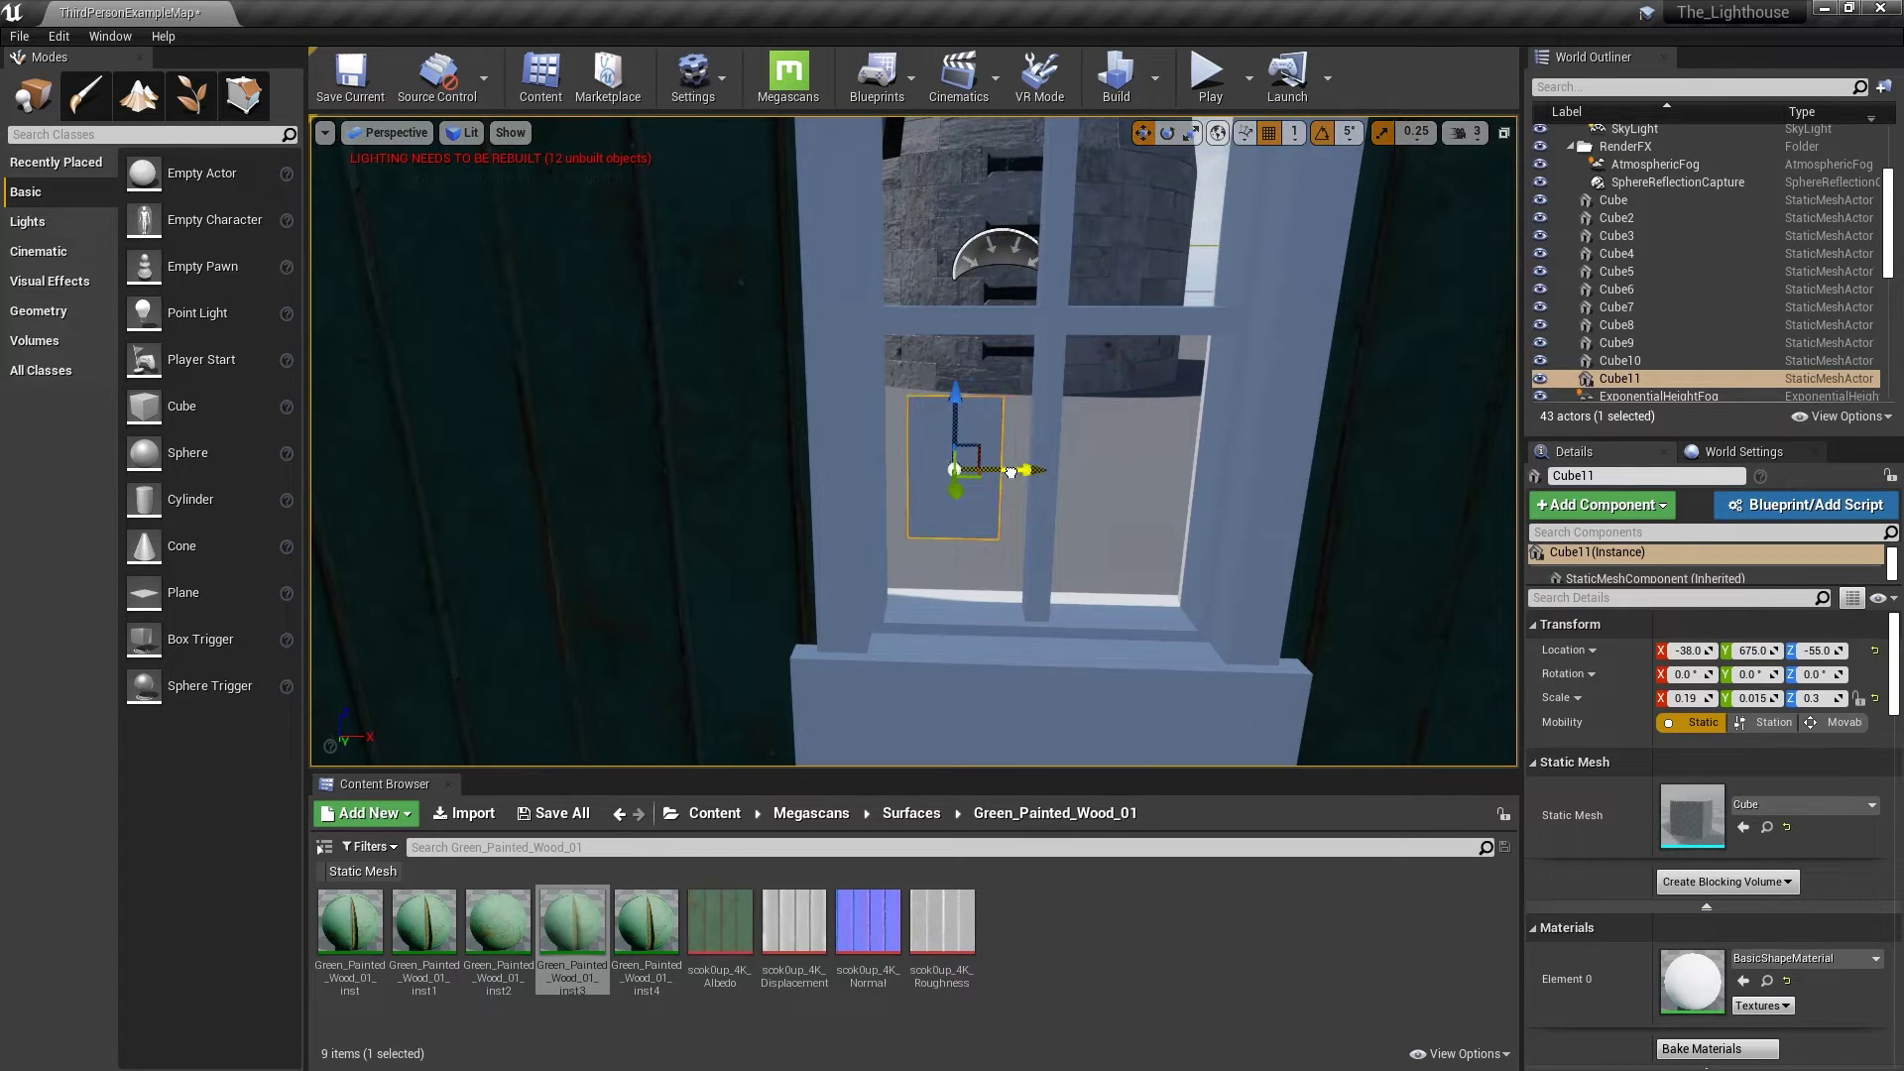
left_click_drag(953, 401, 953, 410)
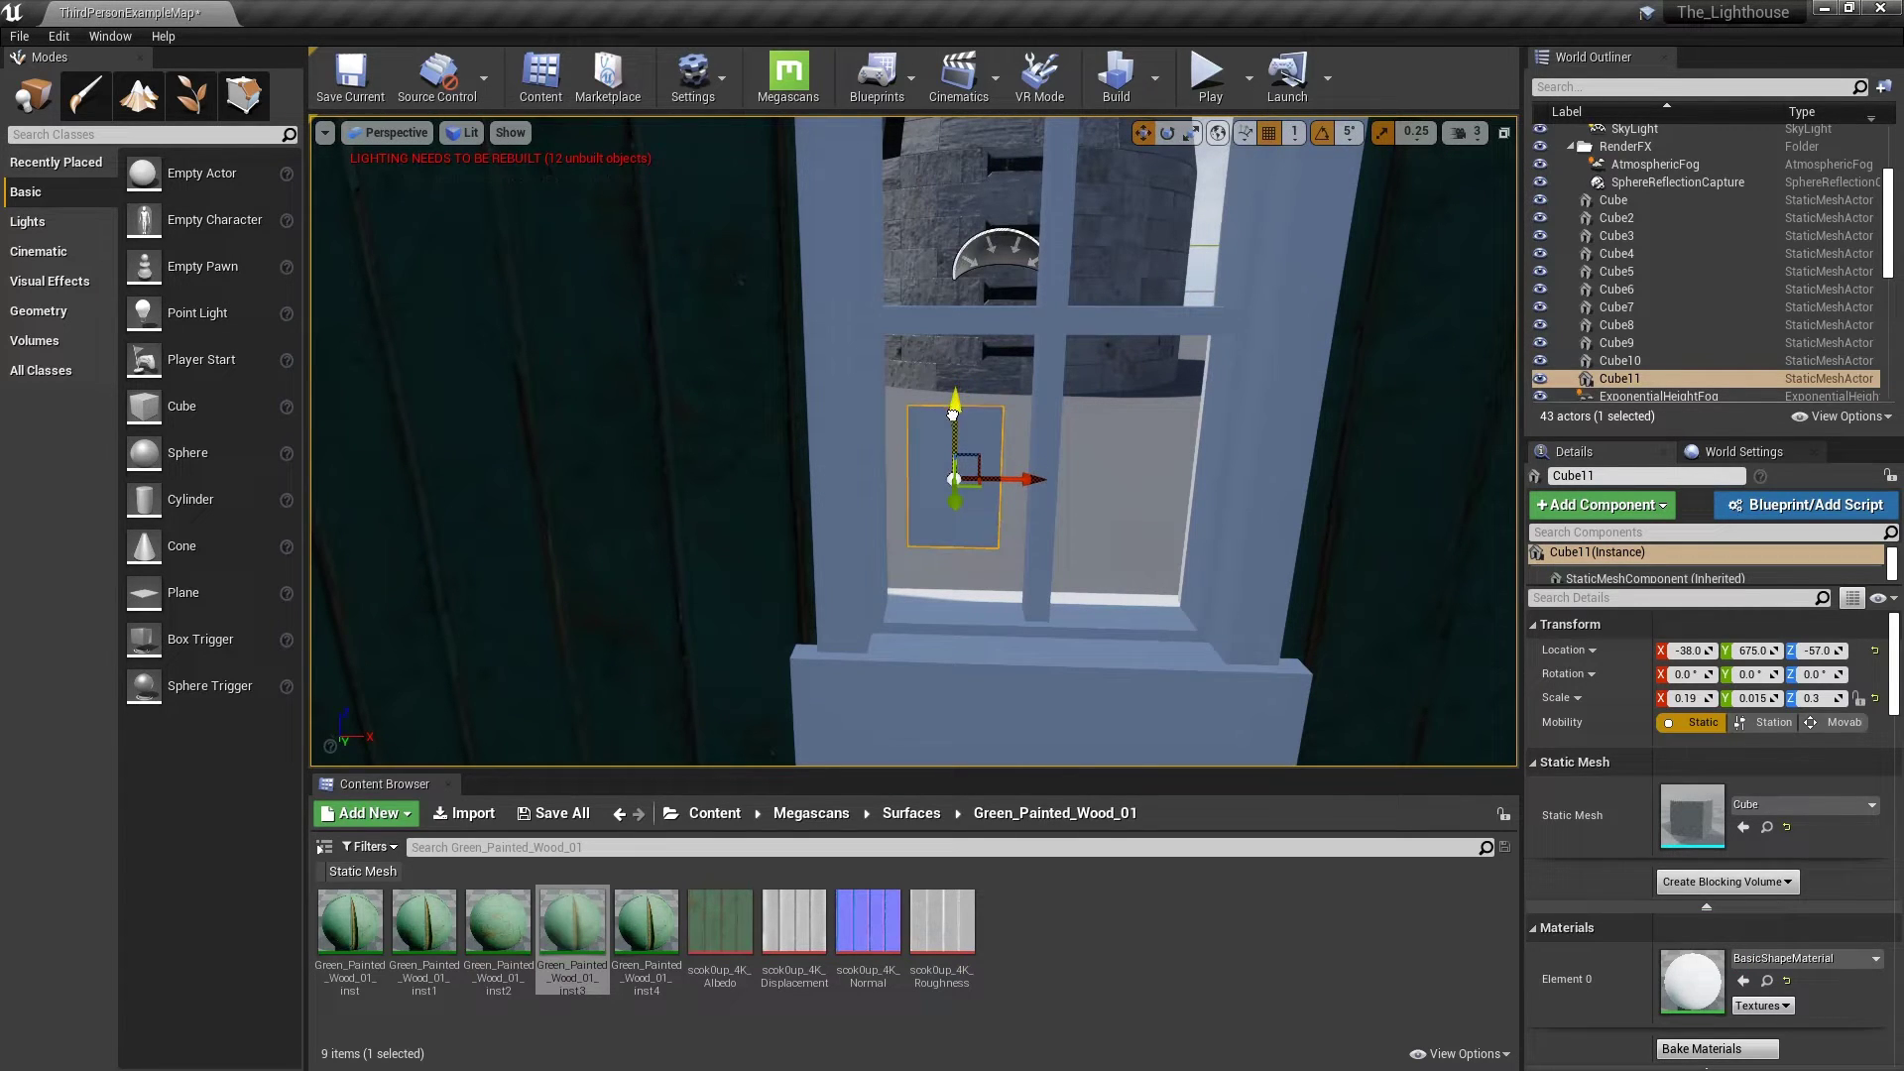
Step: Widen the pane to an X scale of 0.35 so it spans the lower left opening
left_click_drag(1713, 698, 1759, 698)
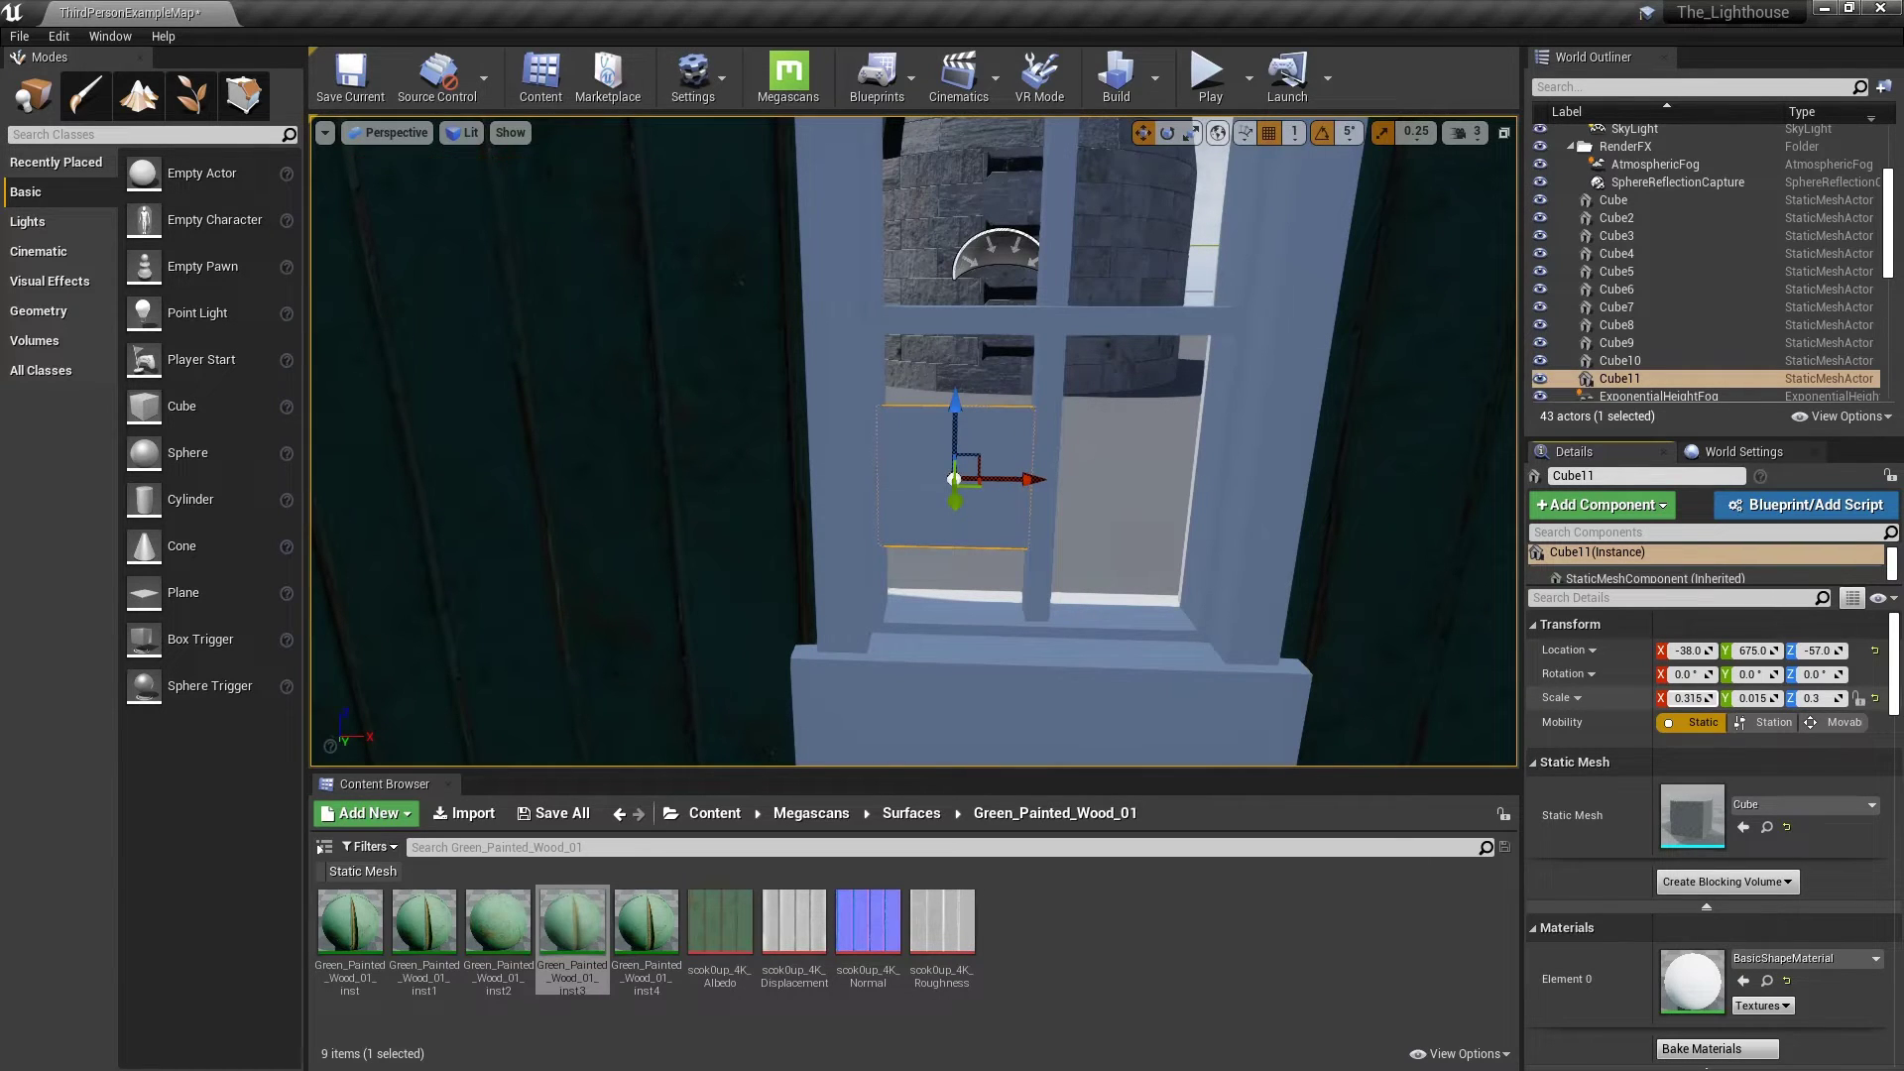
left_click(1692, 697)
type("0")
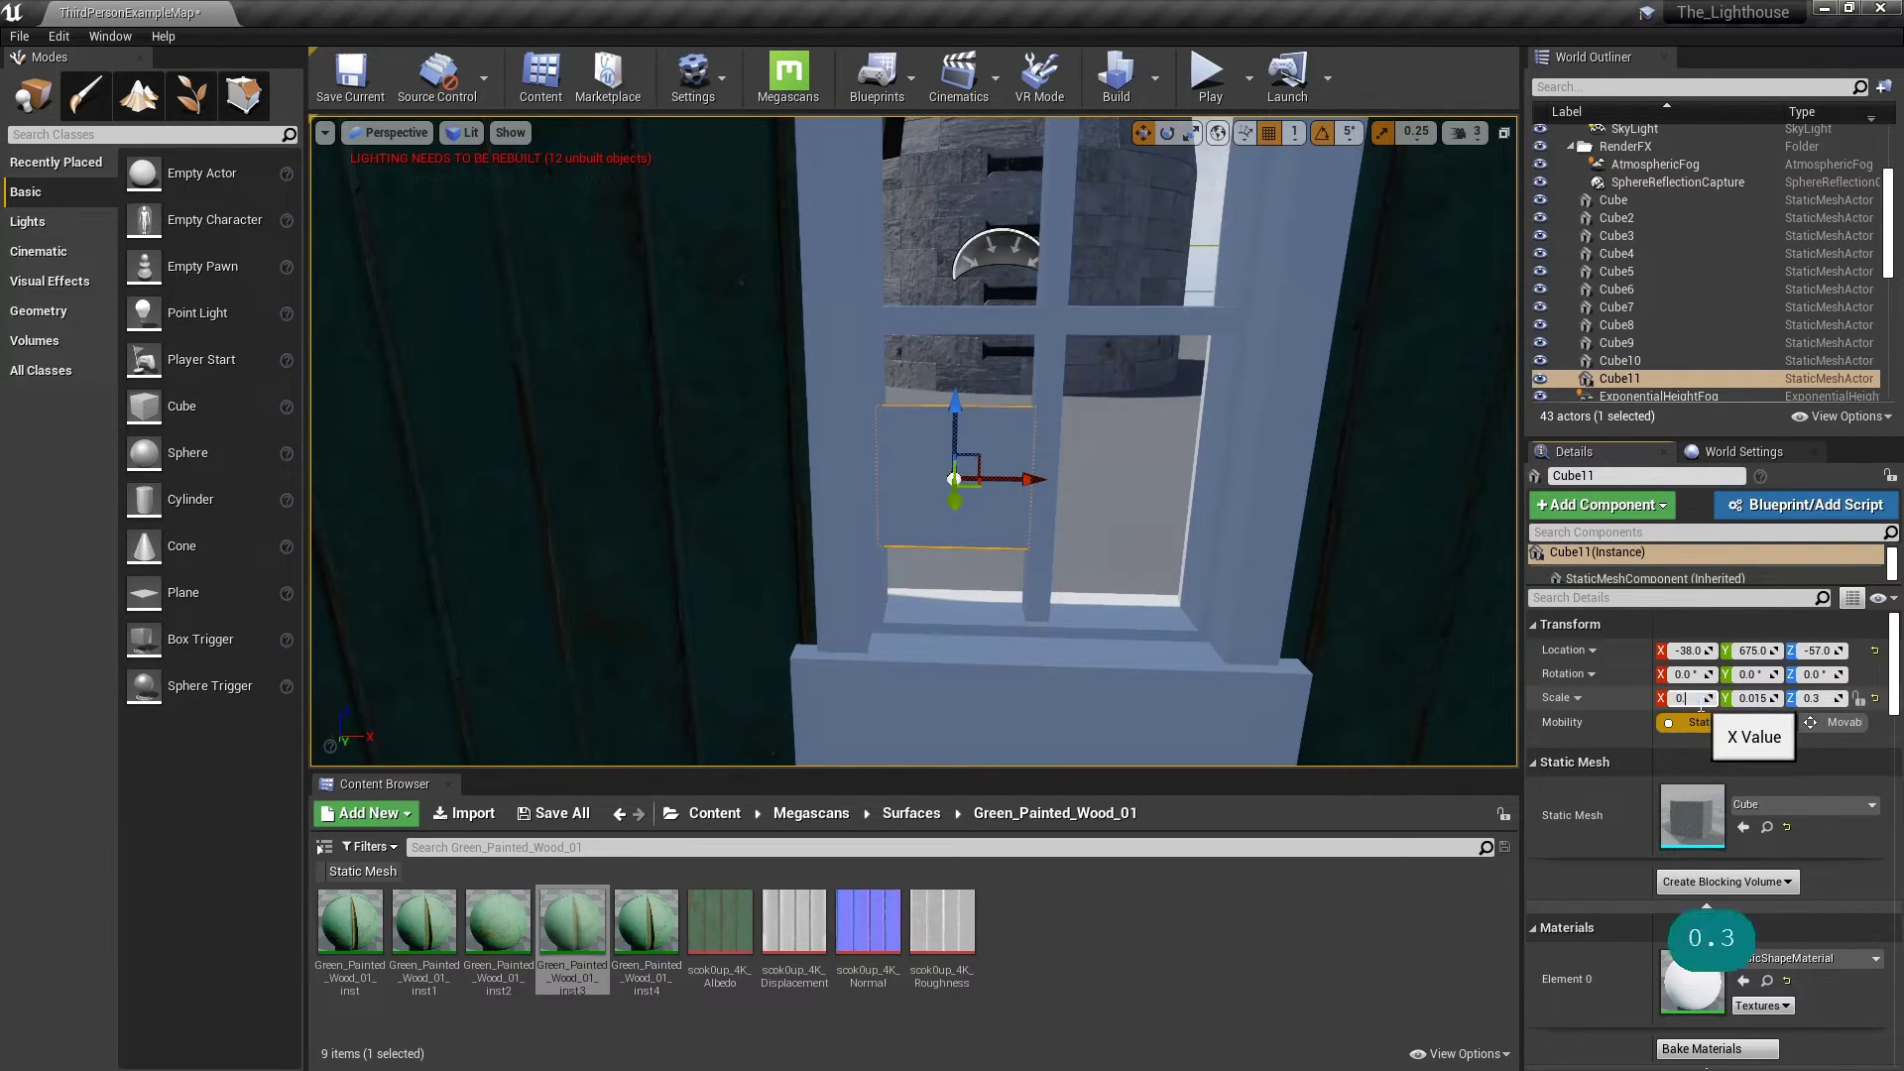
type(".3")
key("Return")
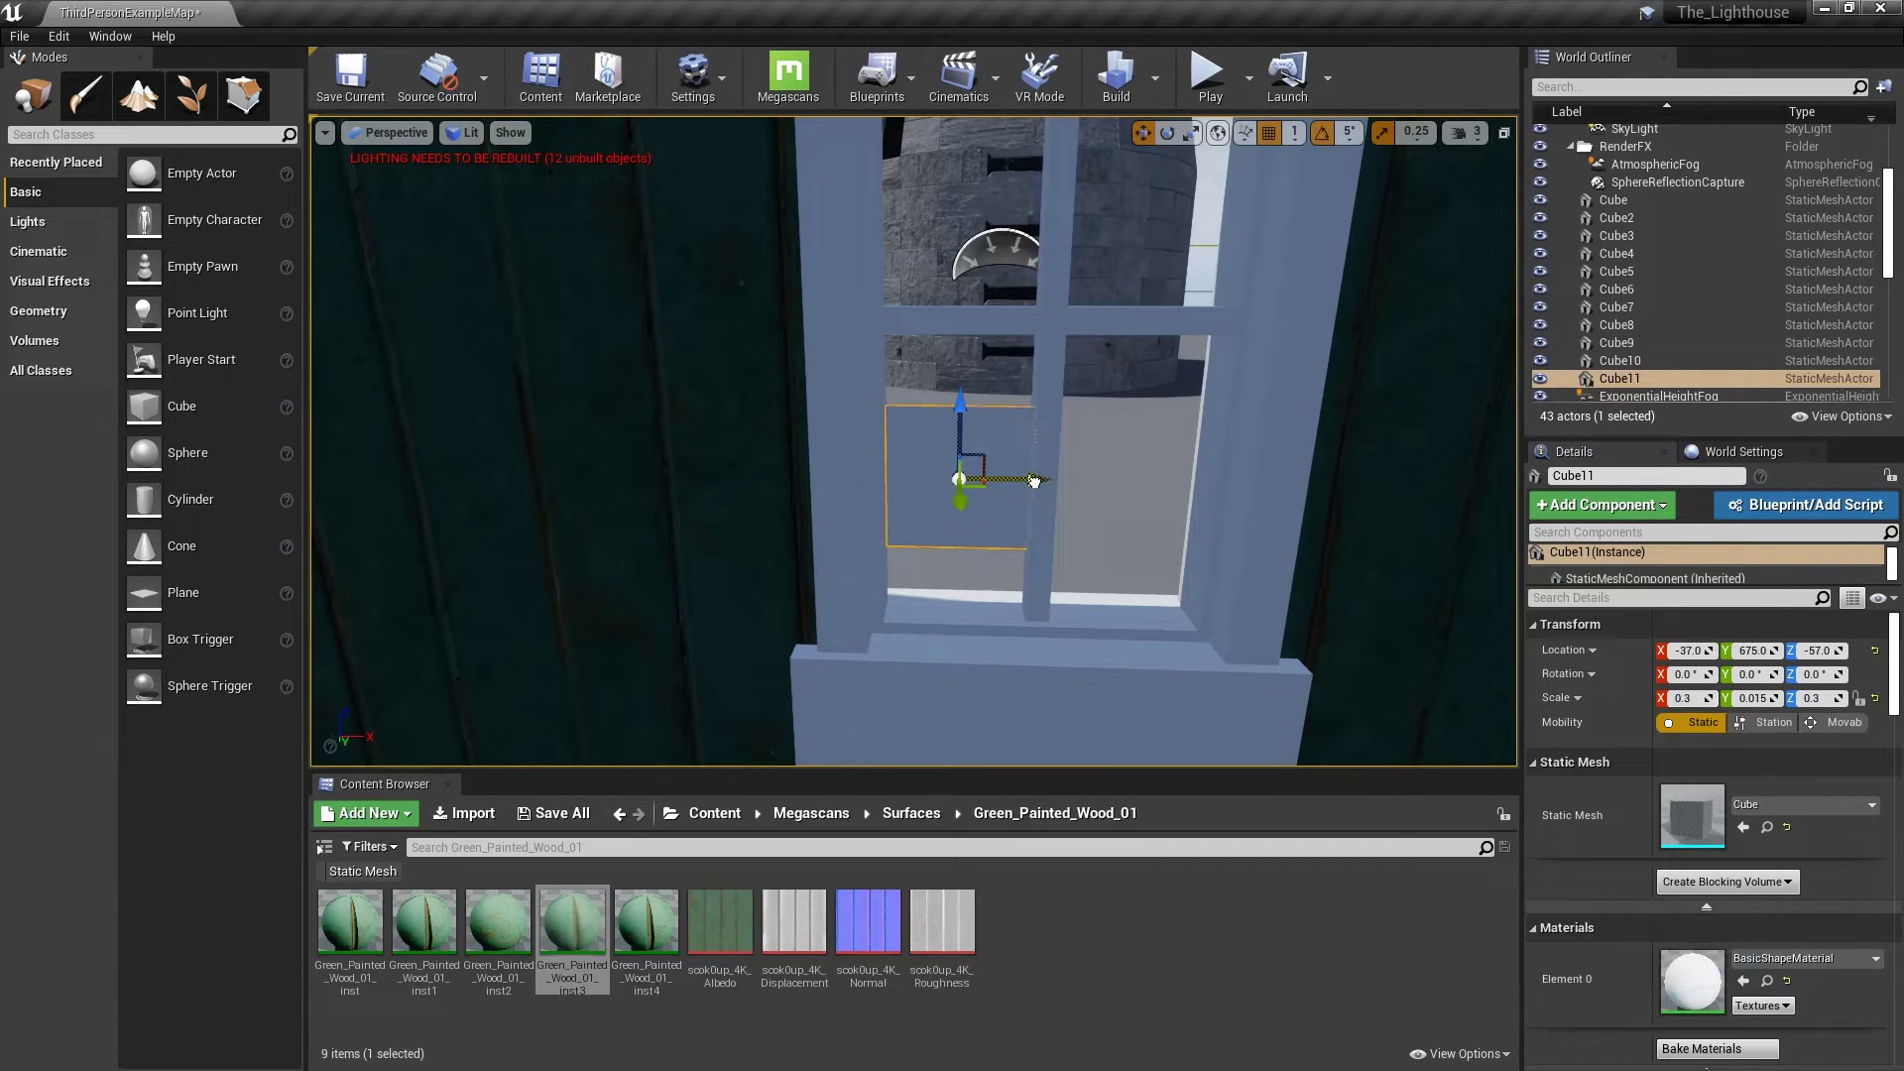
left_click(1690, 700)
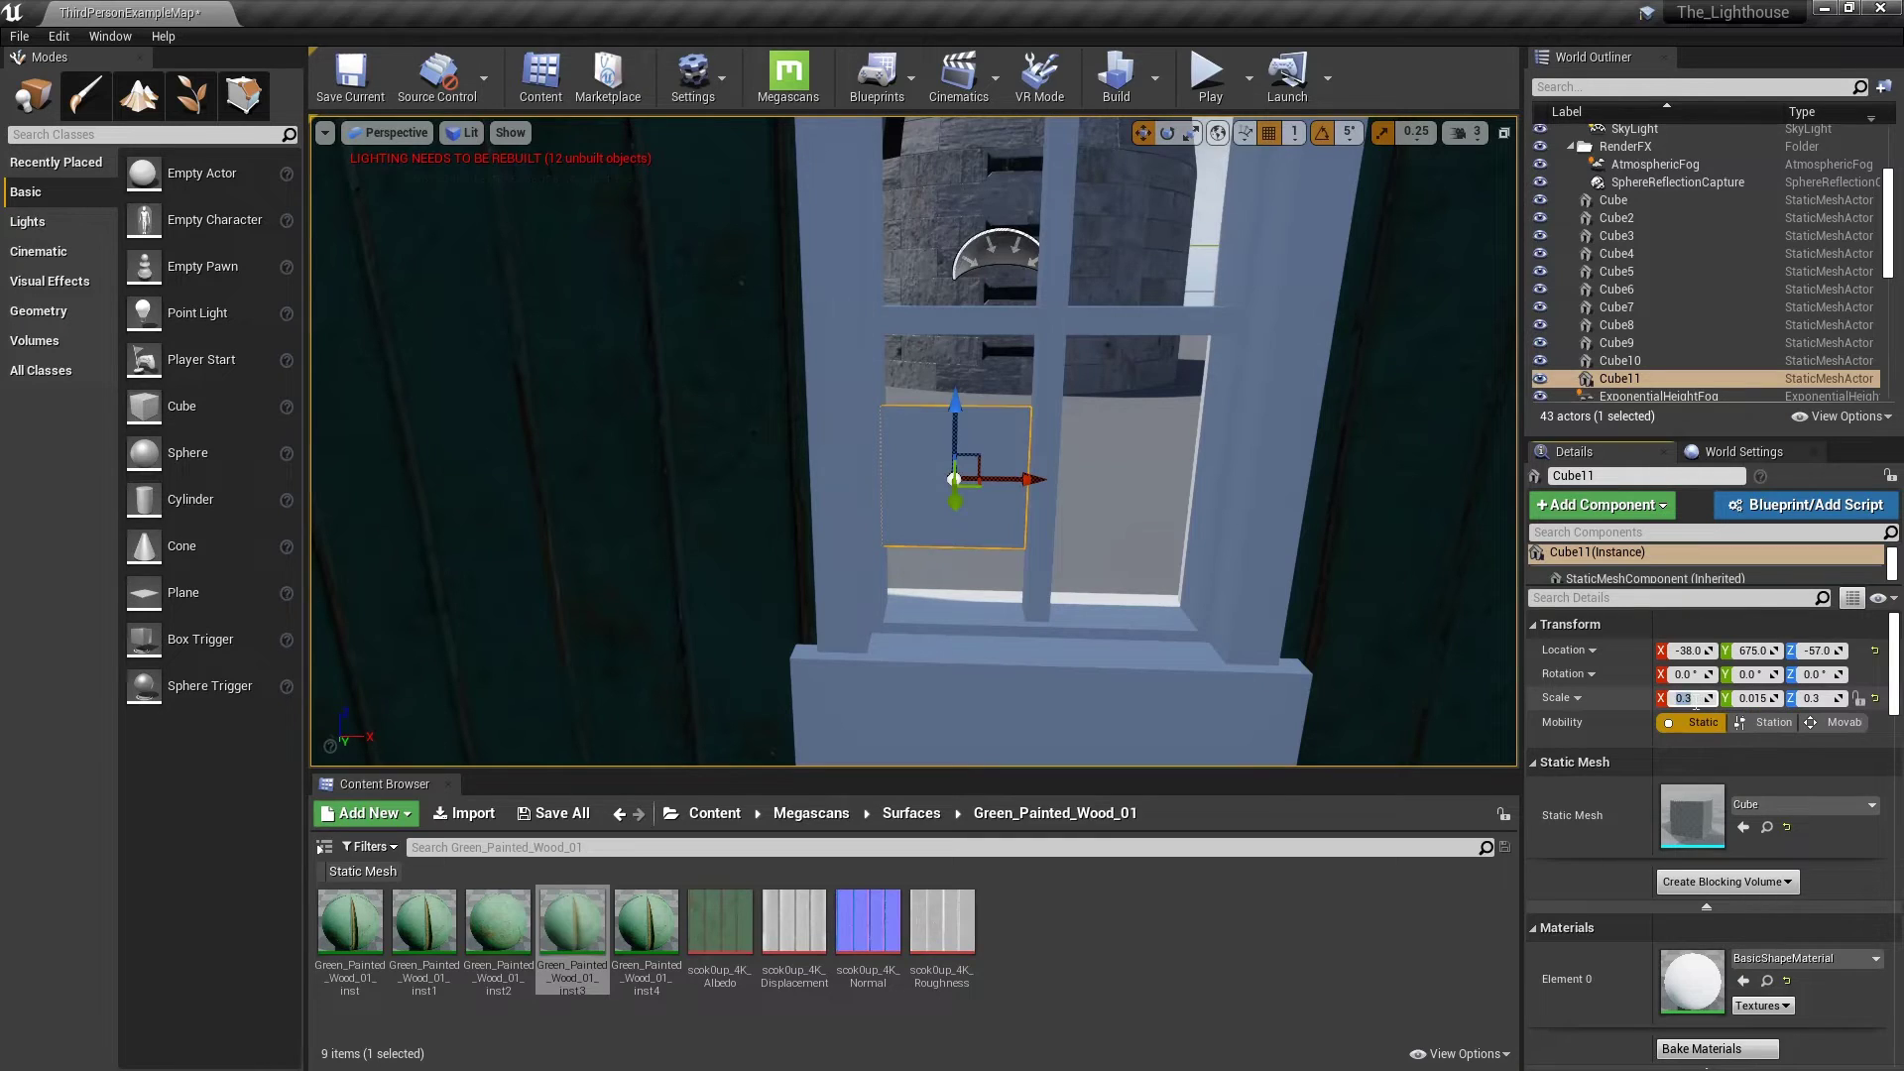
type("0.35")
key("Return")
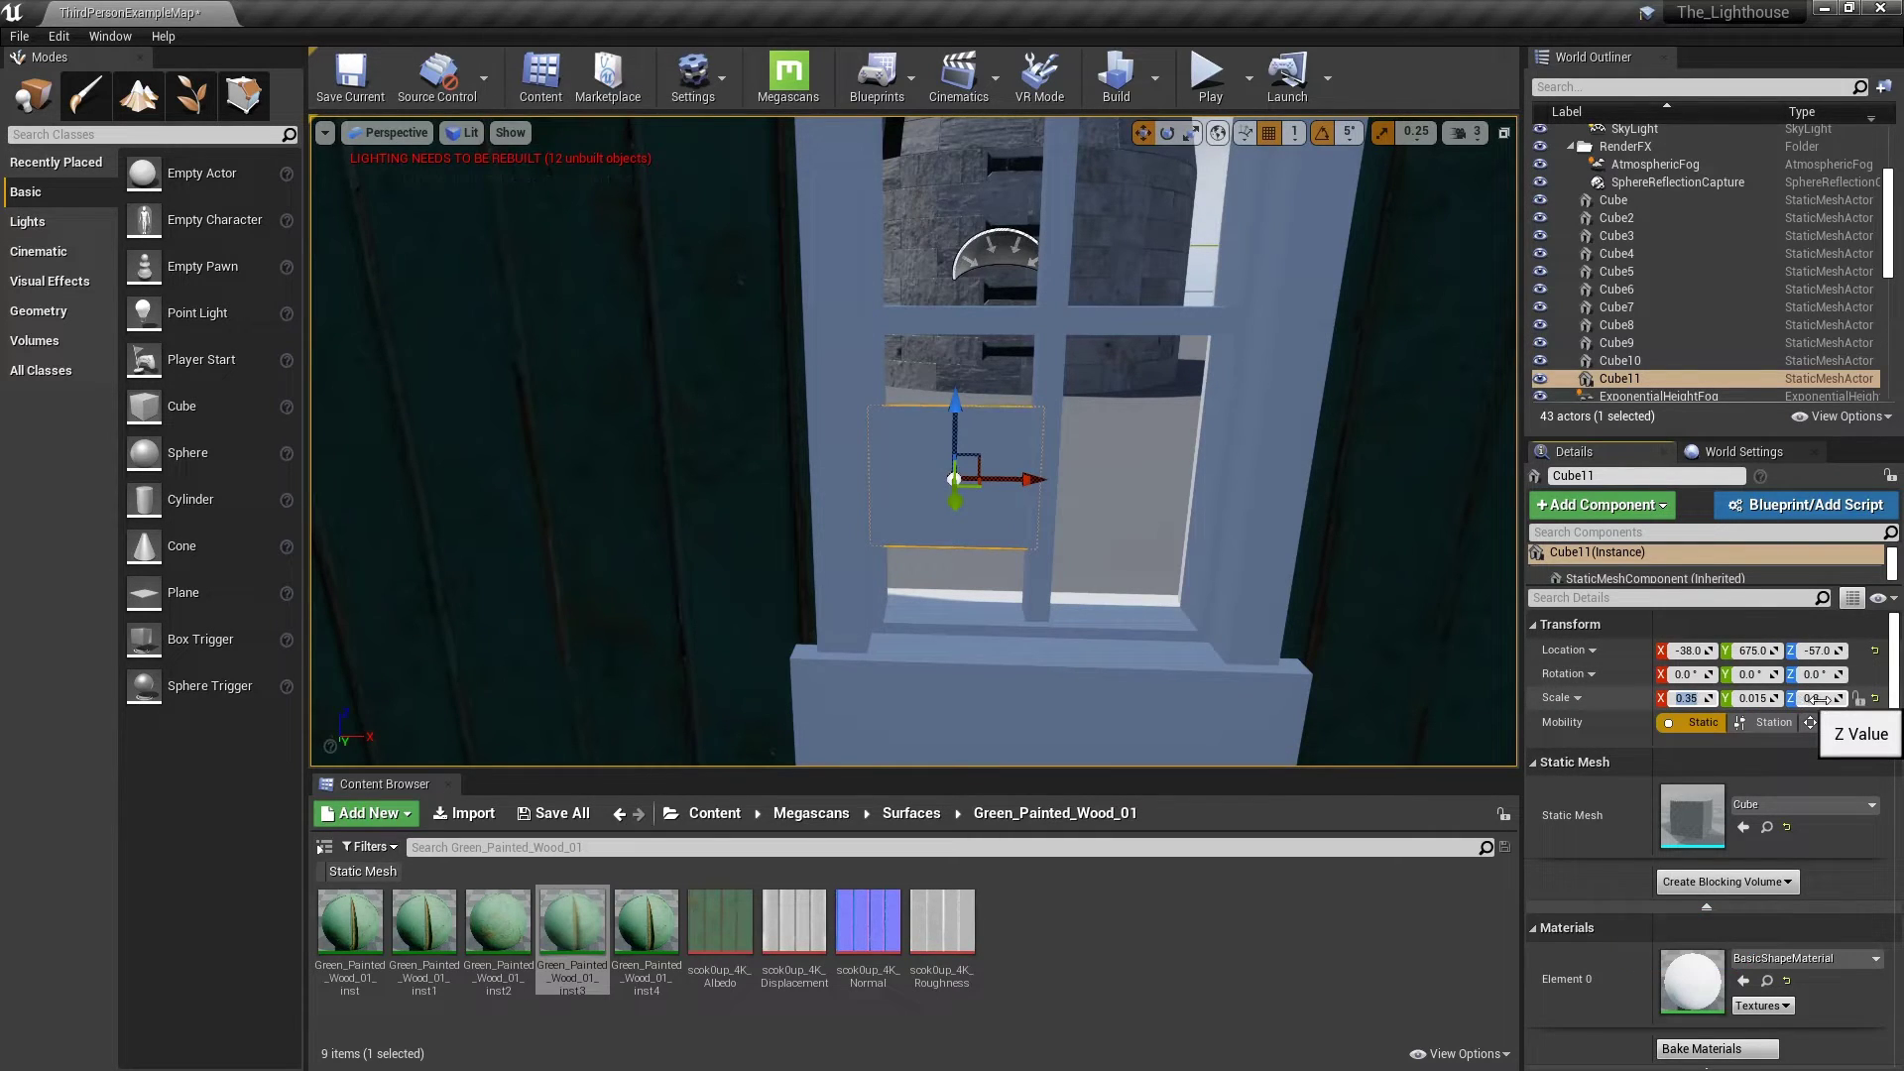
Step: Stretch the pane to a Z scale of 0.65 and lower it to Z -58 to fill the opening's height
left_click_drag(1842, 698, 1882, 698)
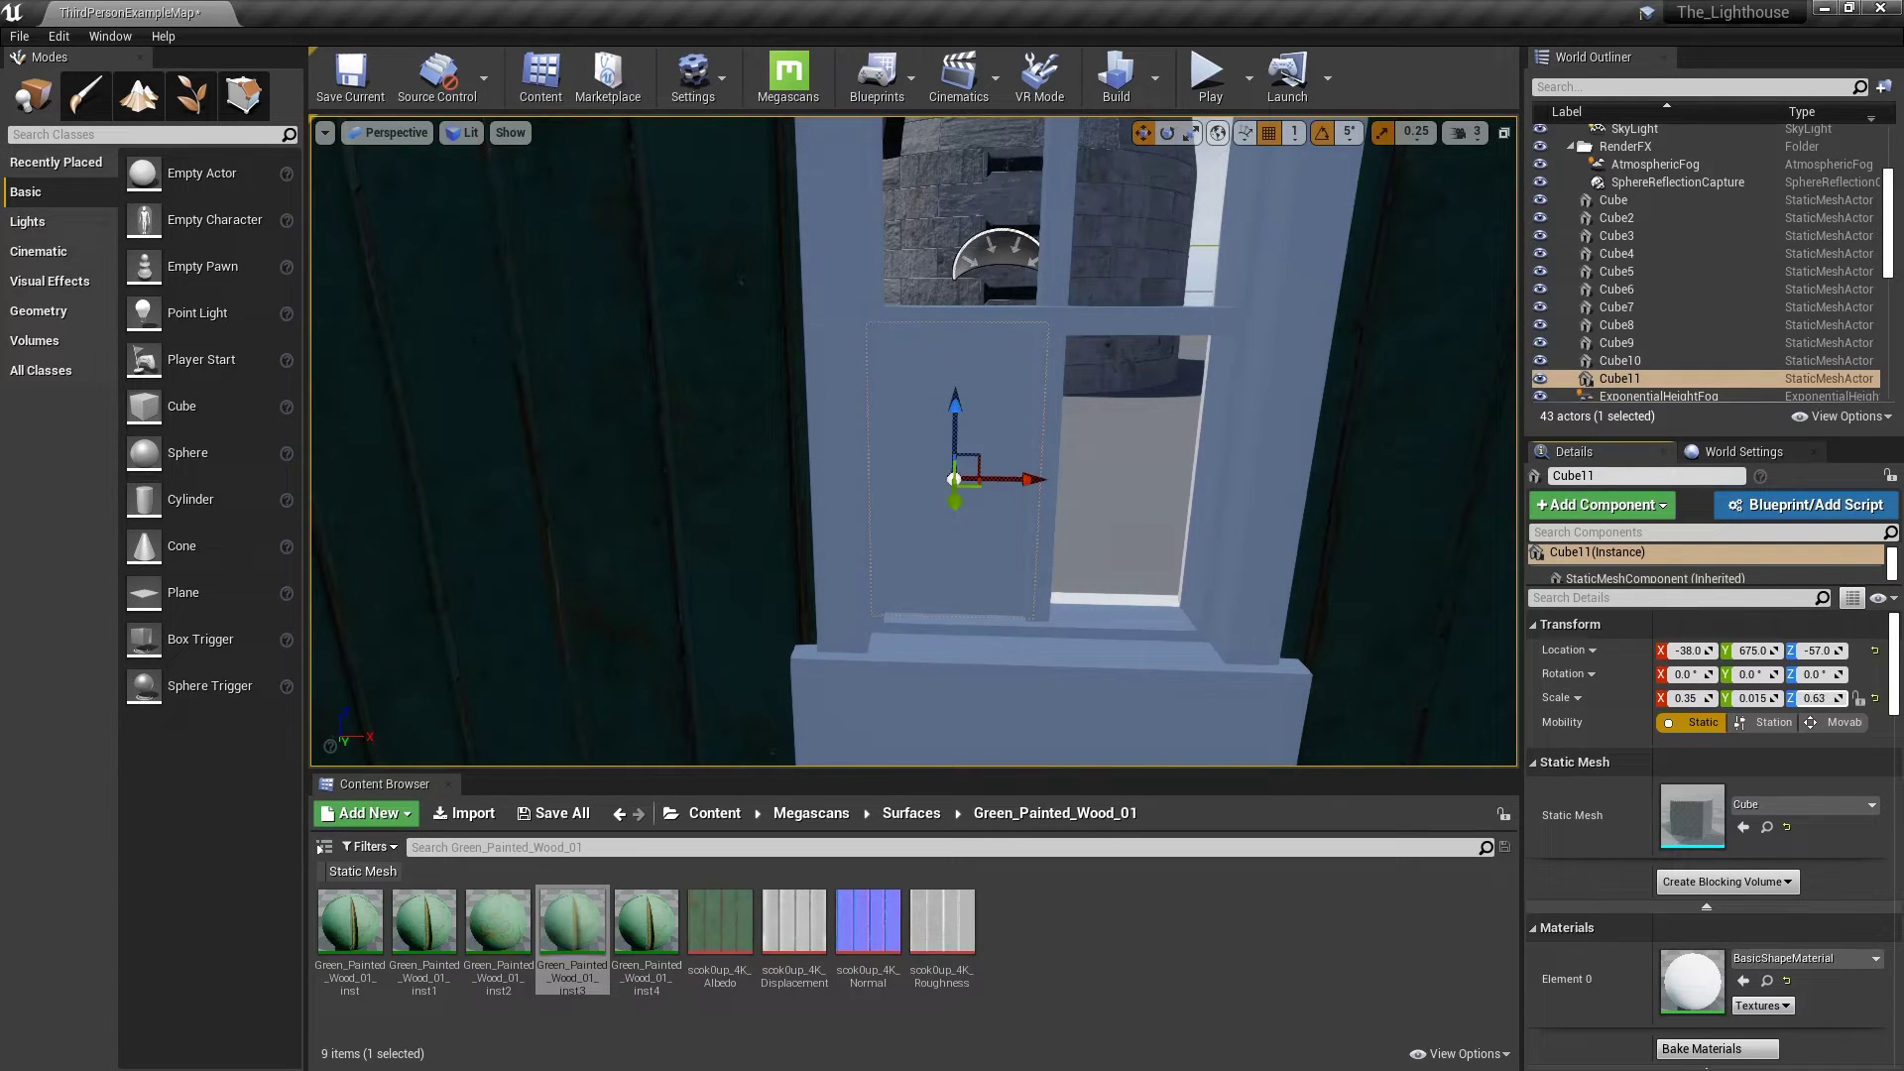
left_click(1822, 700)
type("0.6")
key("Return")
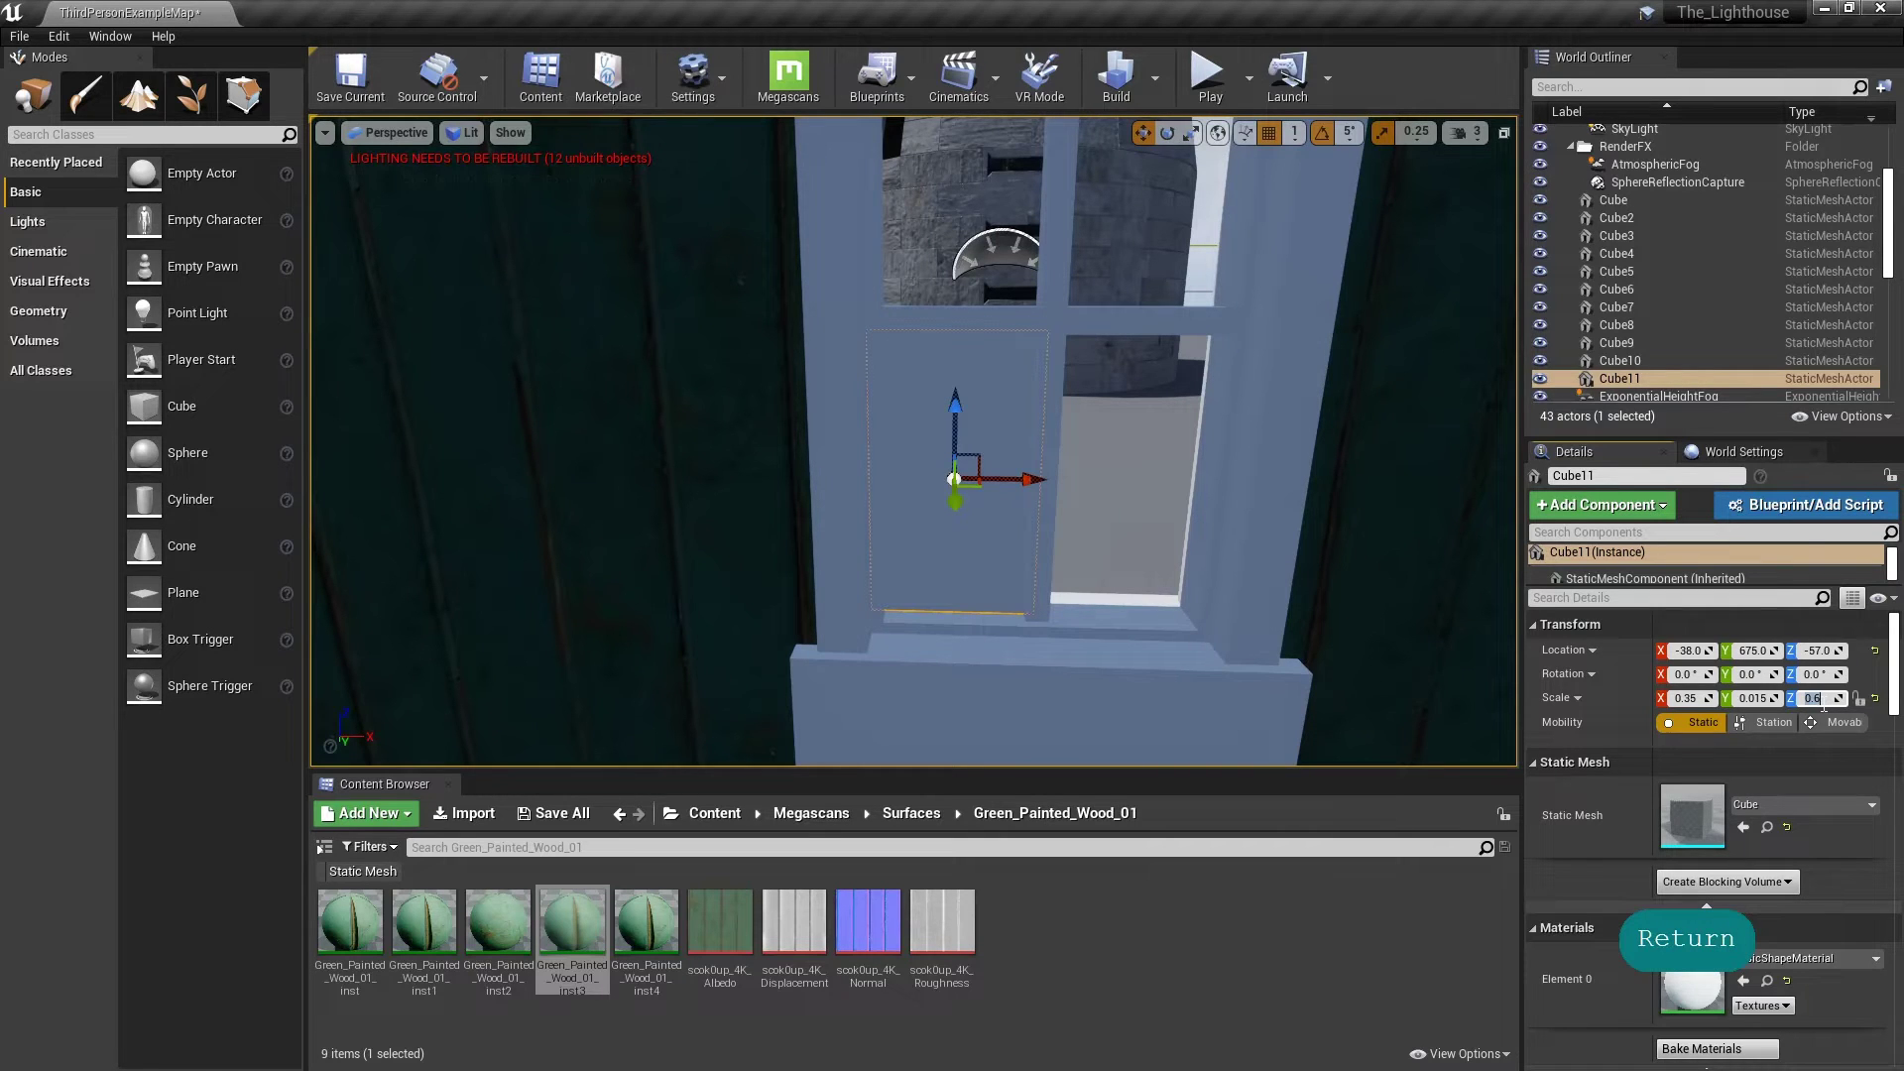
right_click_drag(1113, 503, 1091, 412)
key("q")
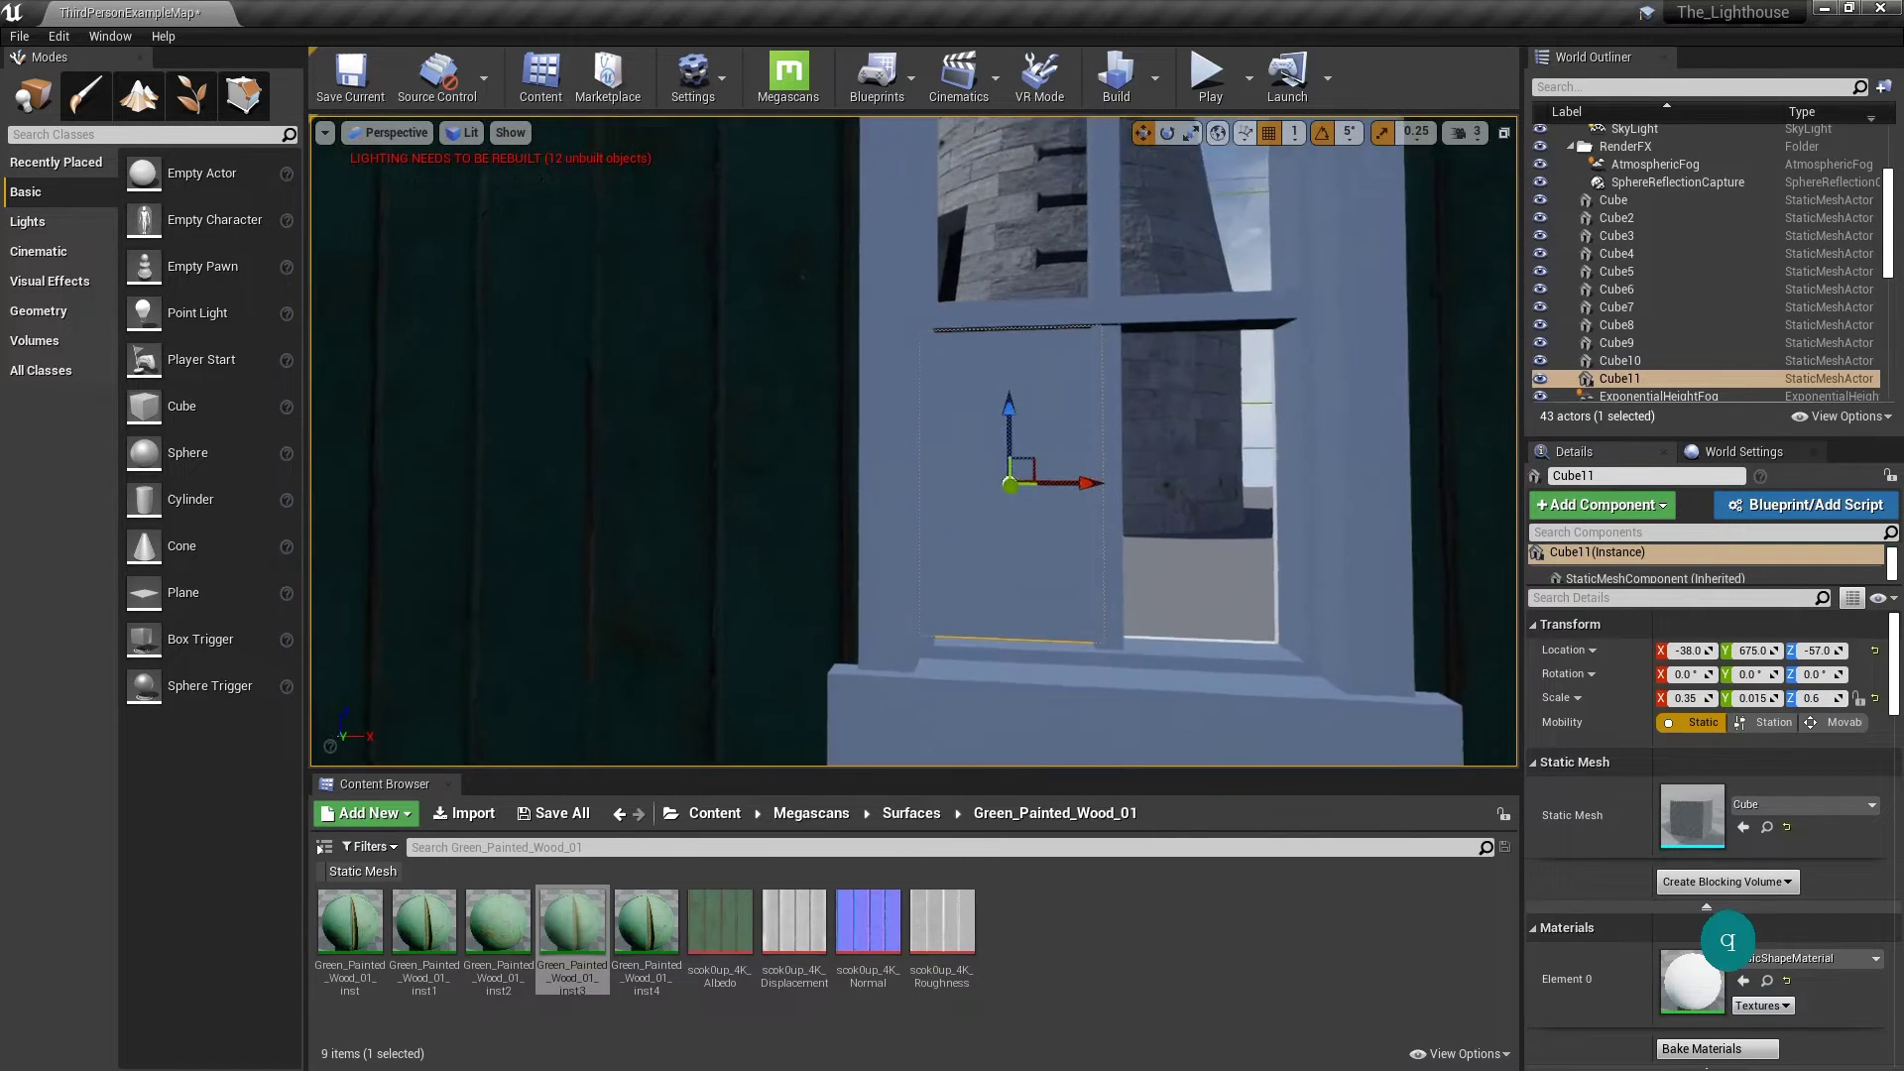
key("q")
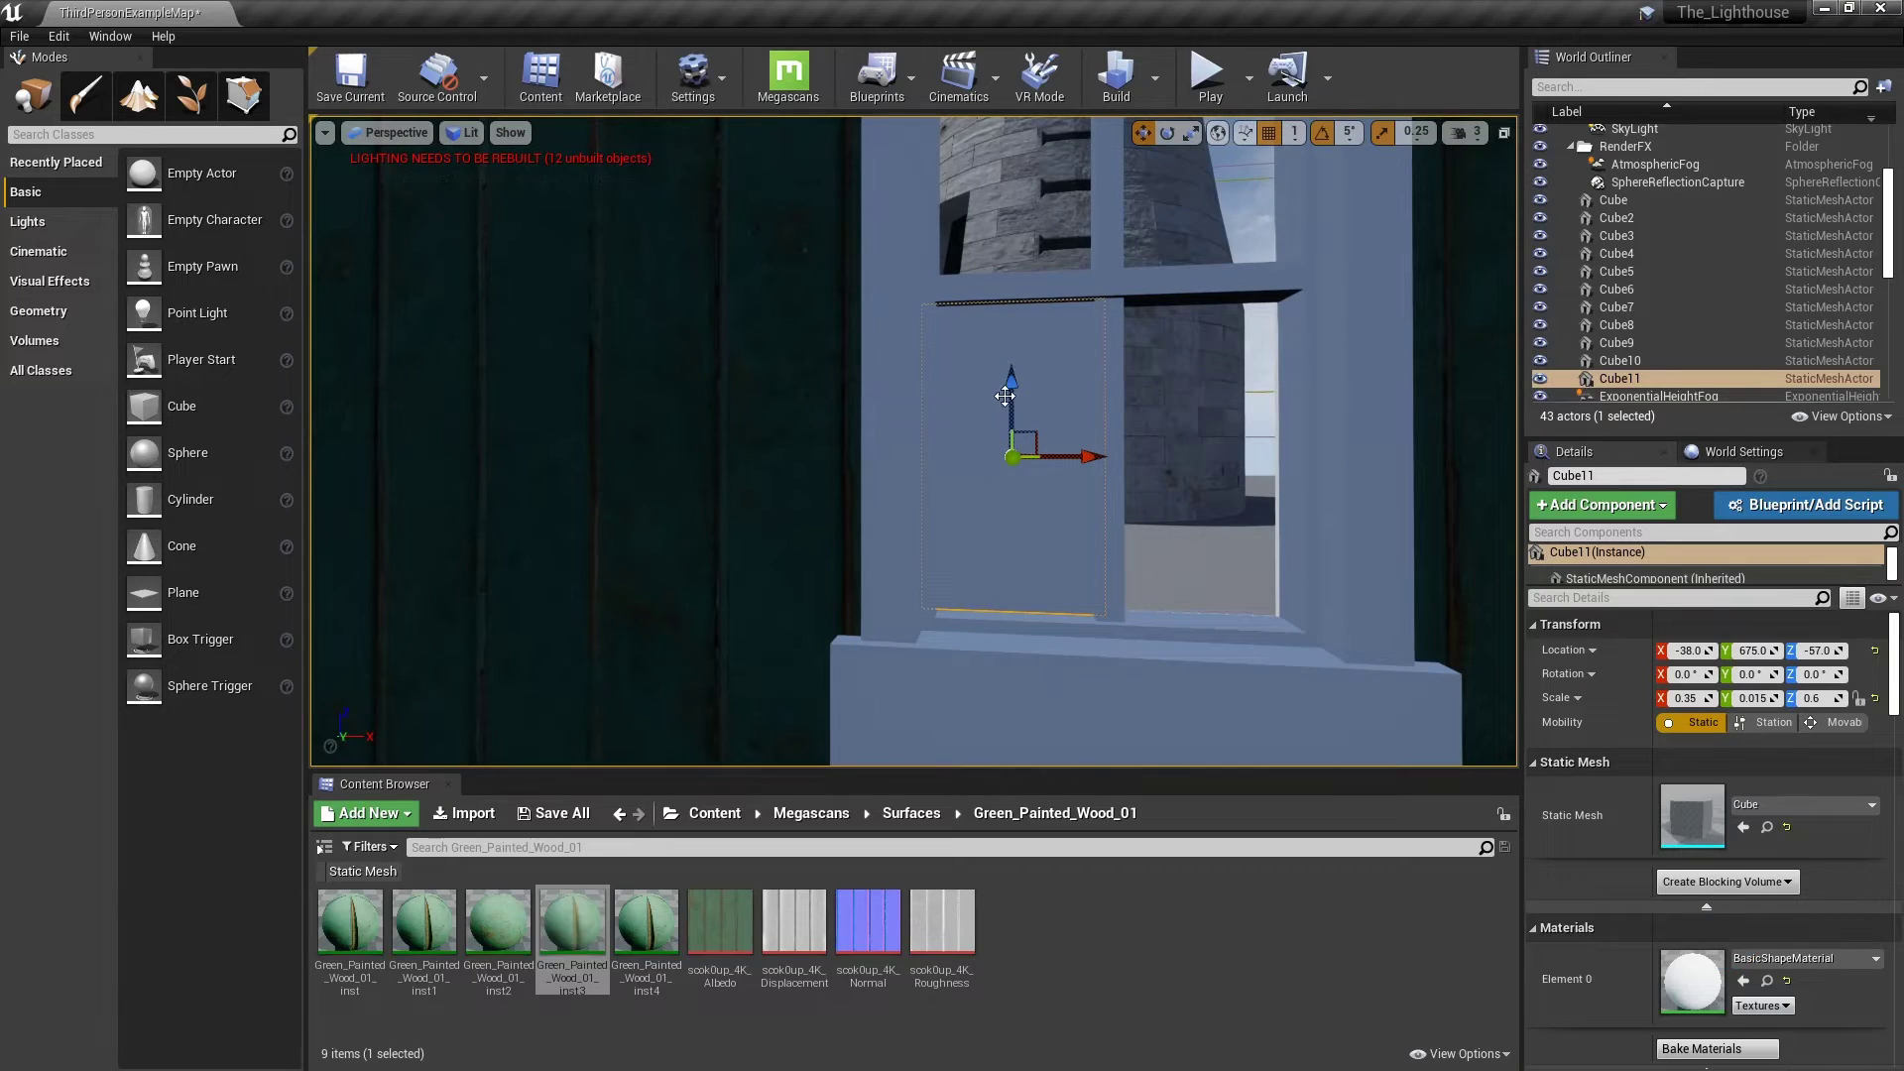
left_click(1005, 397)
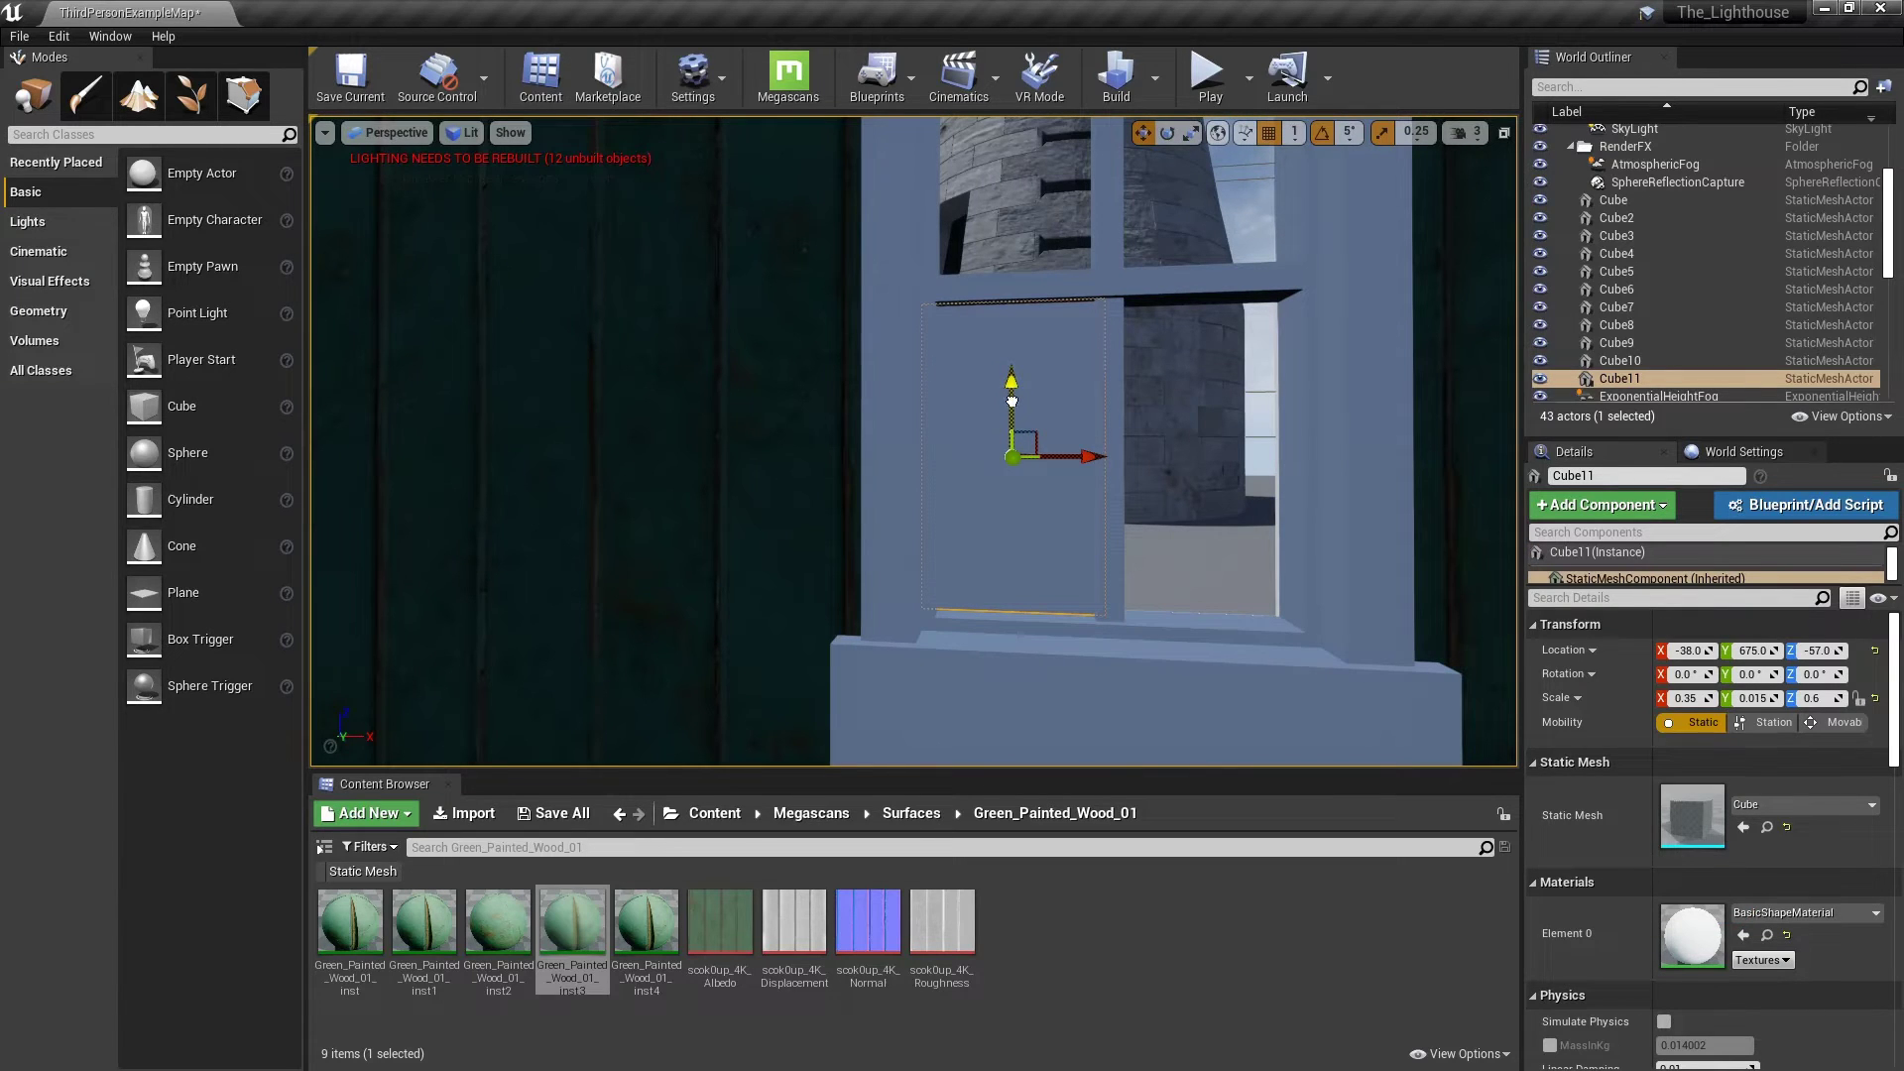
left_click_drag(1011, 400, 1010, 404)
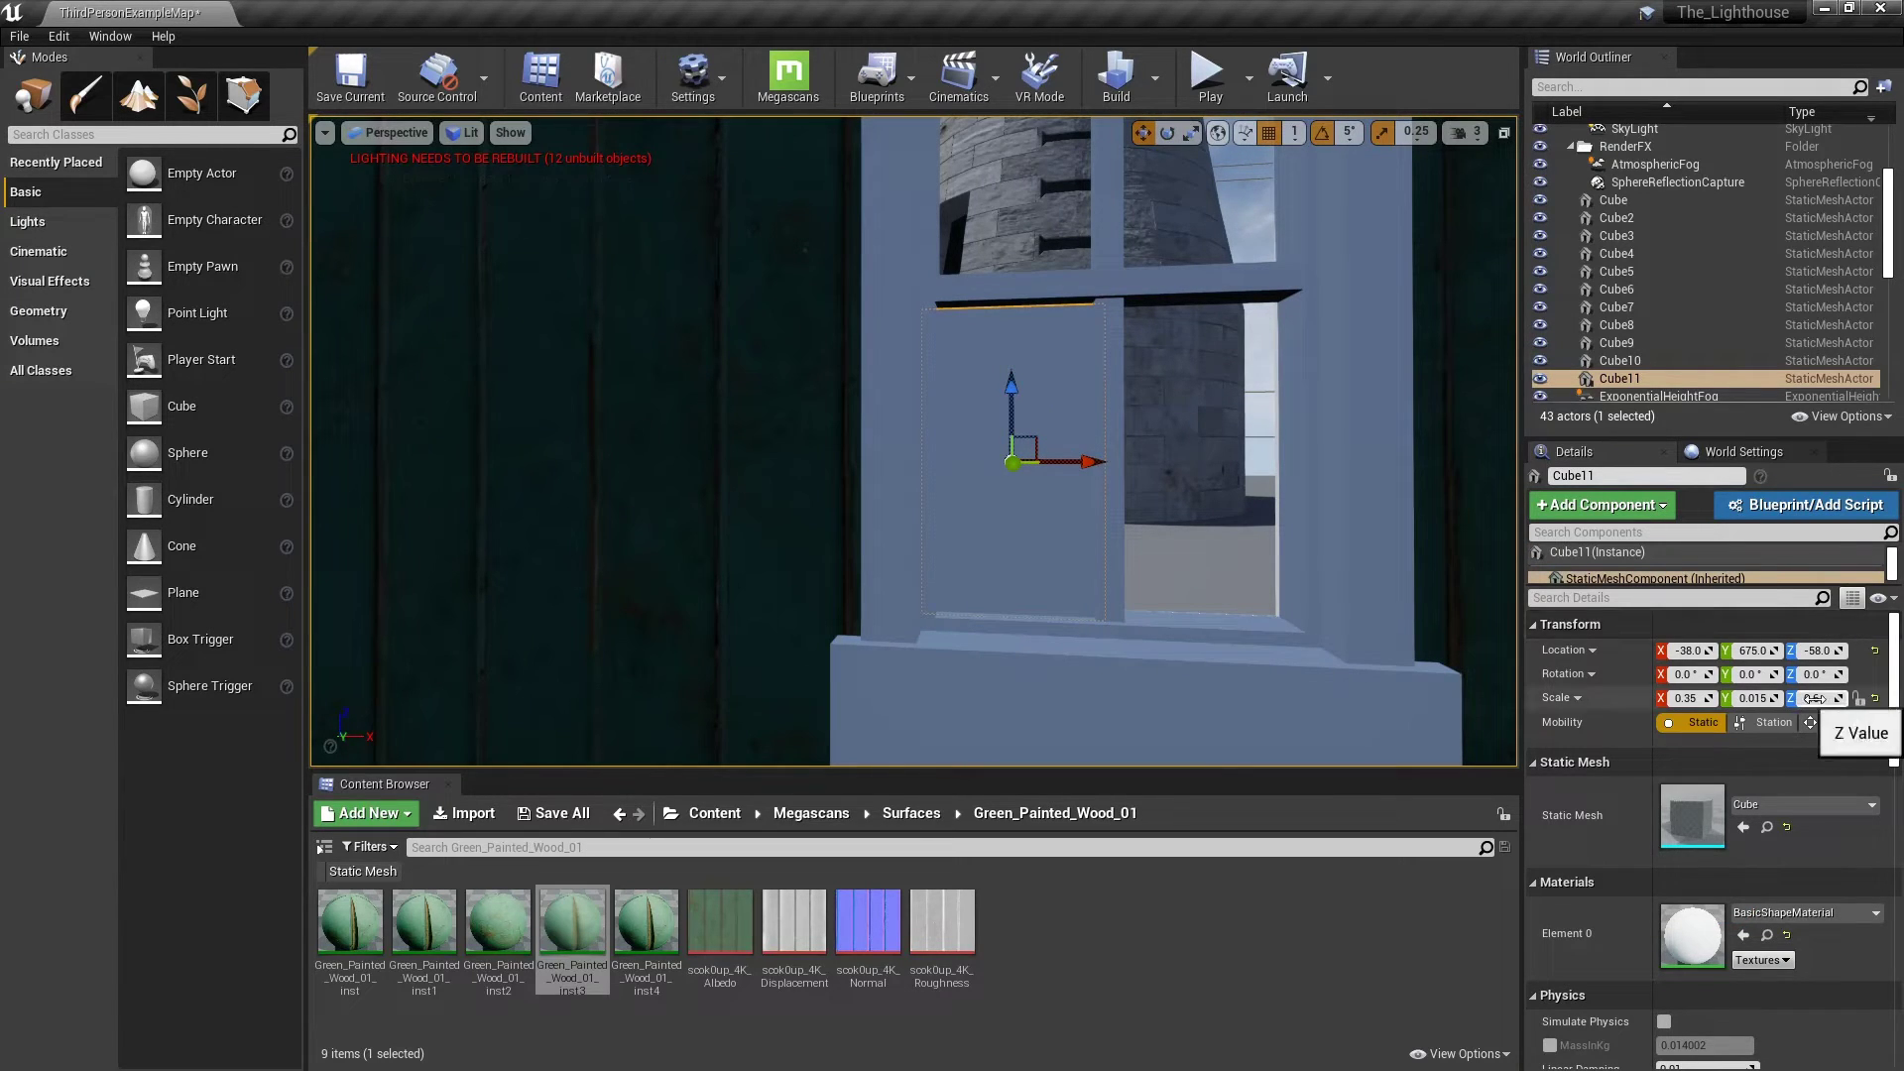
left_click(1812, 698)
type("0.65")
key("Return")
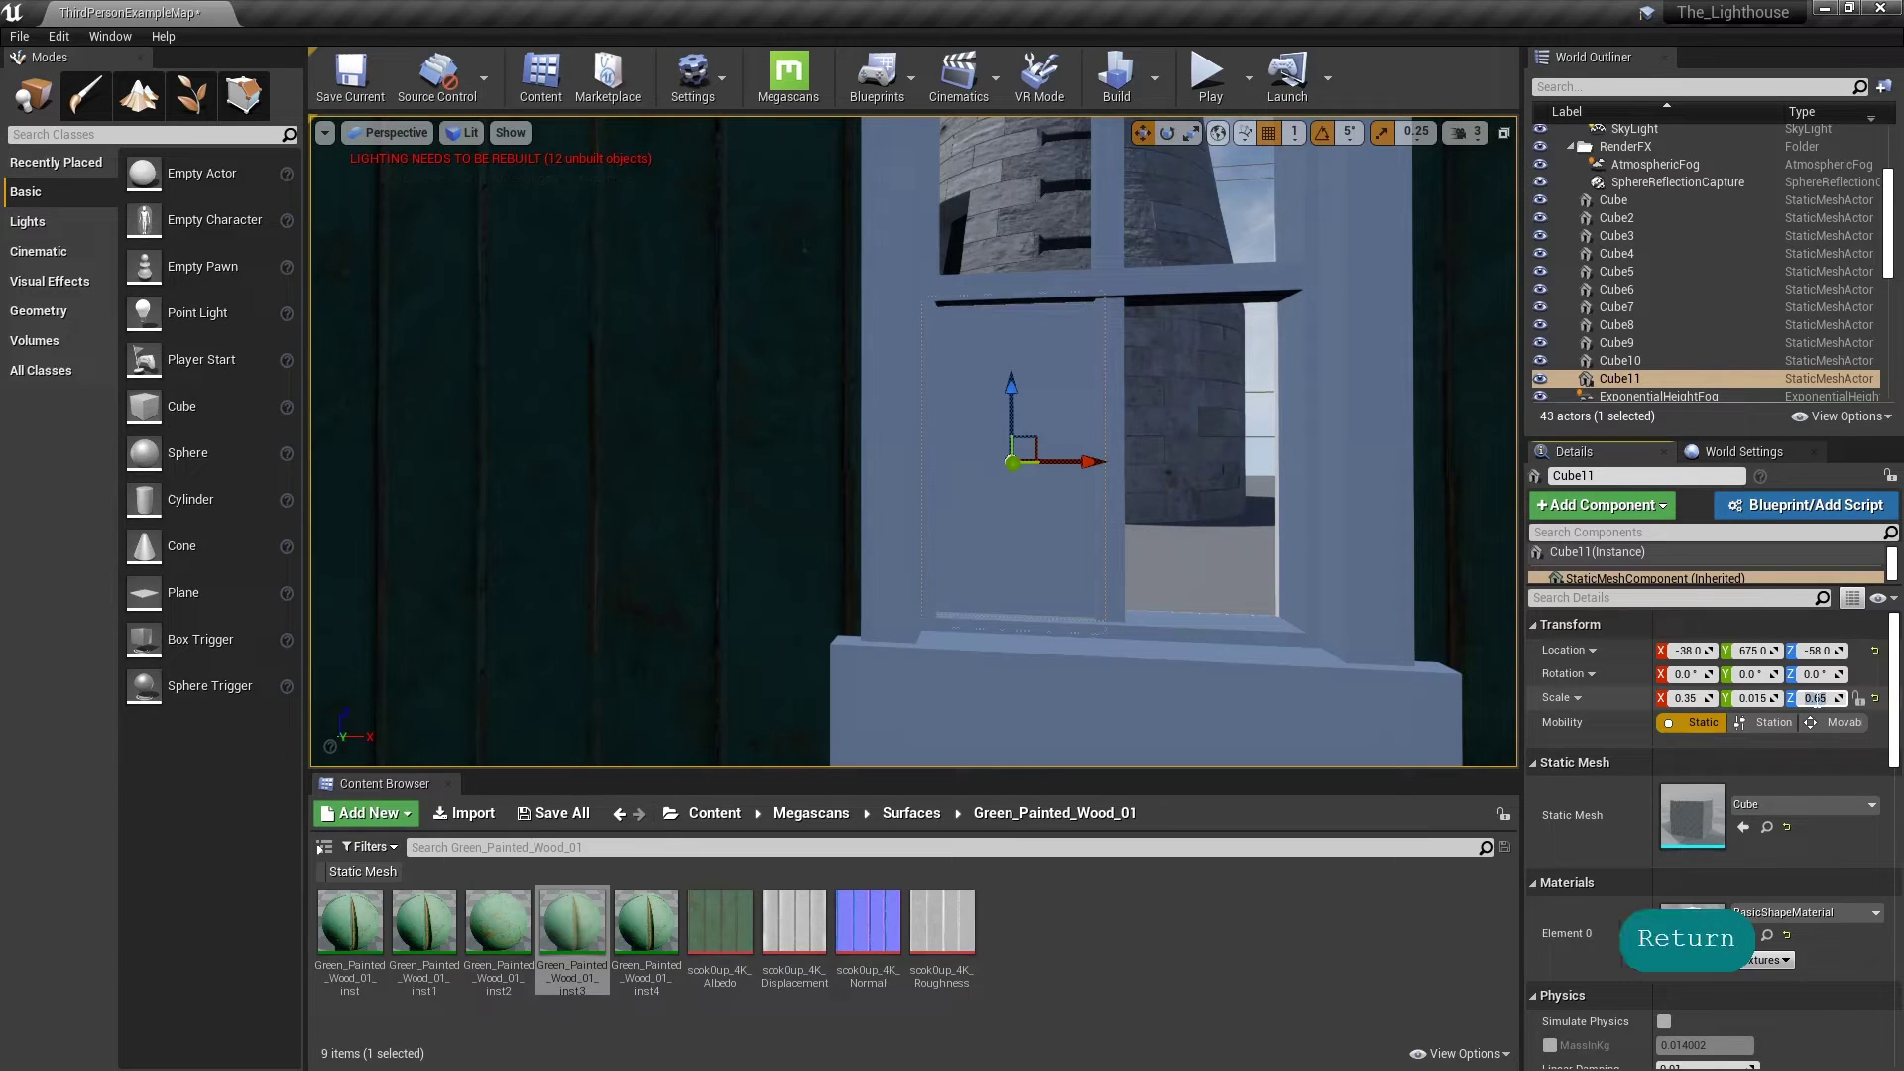
Step: Duplicate the lower left pane along X to -2 so the copy fills the lower right opening
mouse_move(1156, 463)
right_mouse_down()
mouse_move(1156, 495)
mouse_move(1156, 456)
right_mouse_up()
key("e")
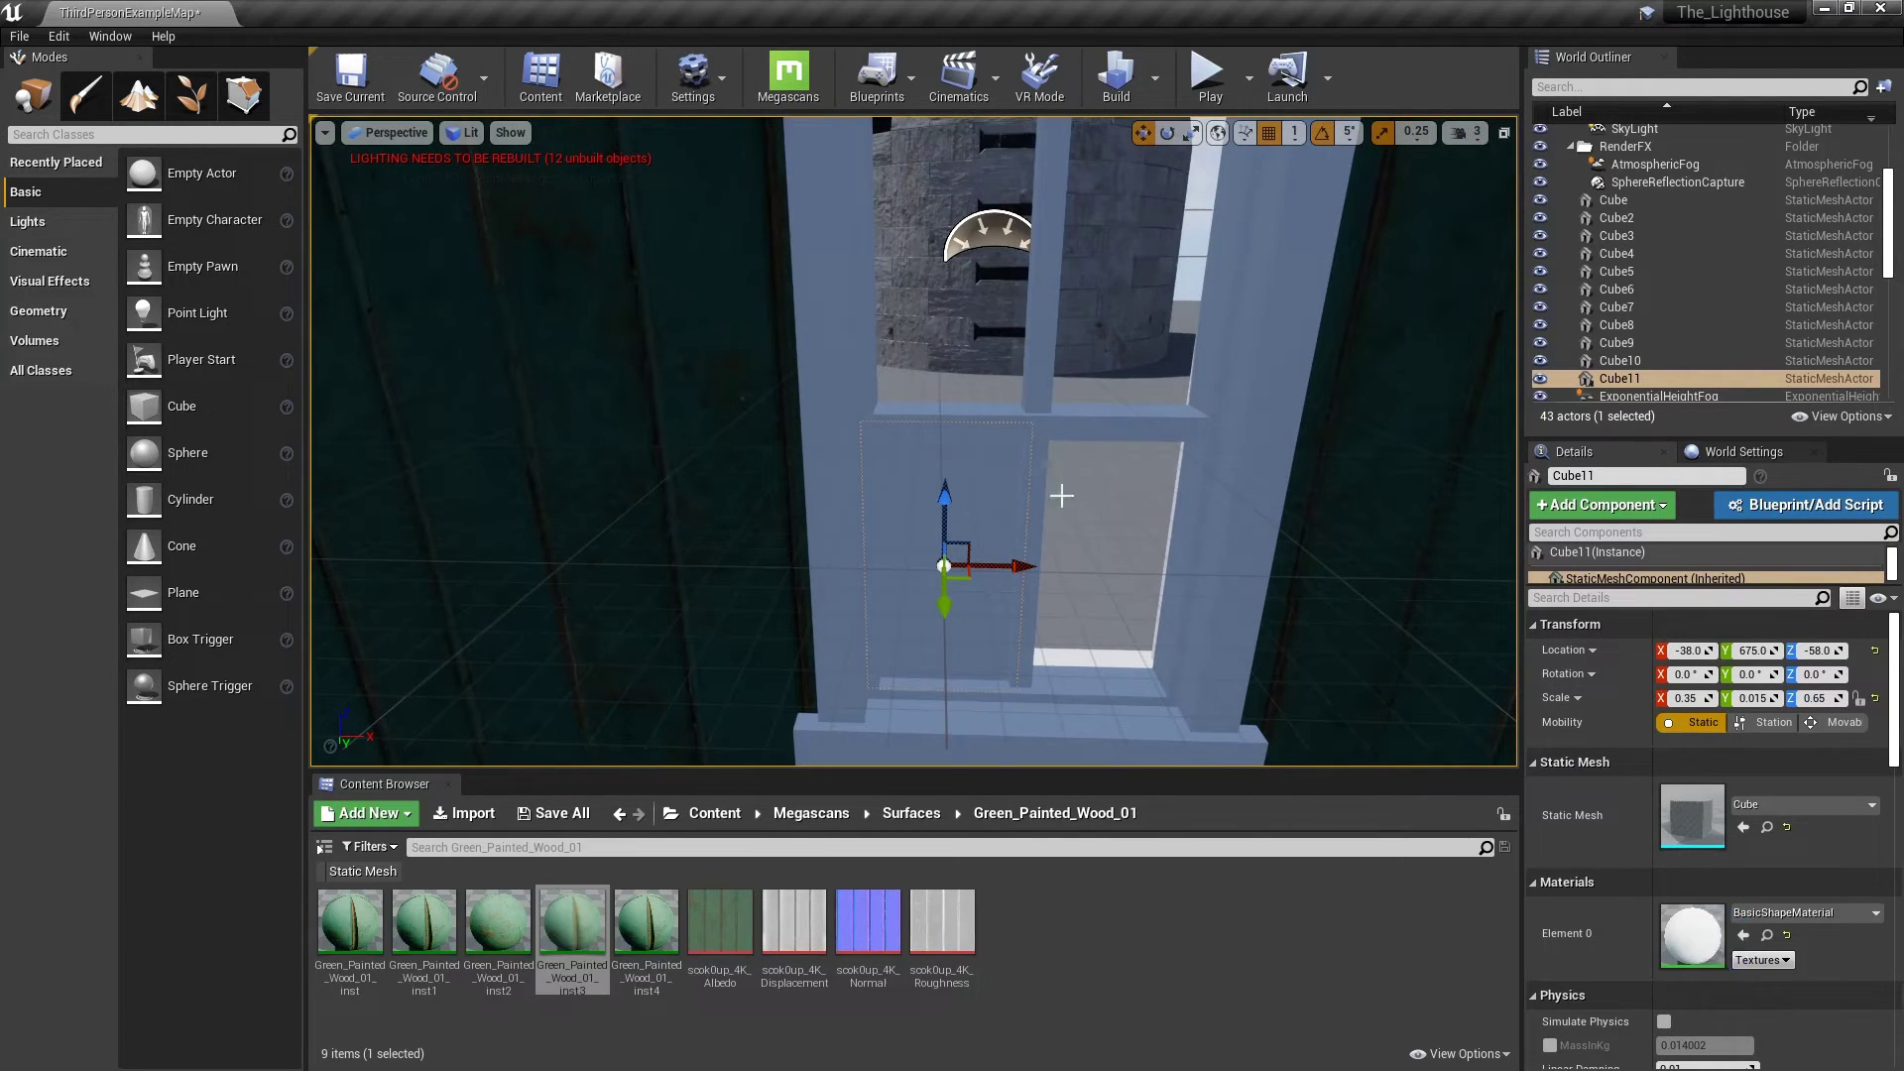
left_click_drag(992, 566, 1211, 585, "alt")
key("ctrl+z")
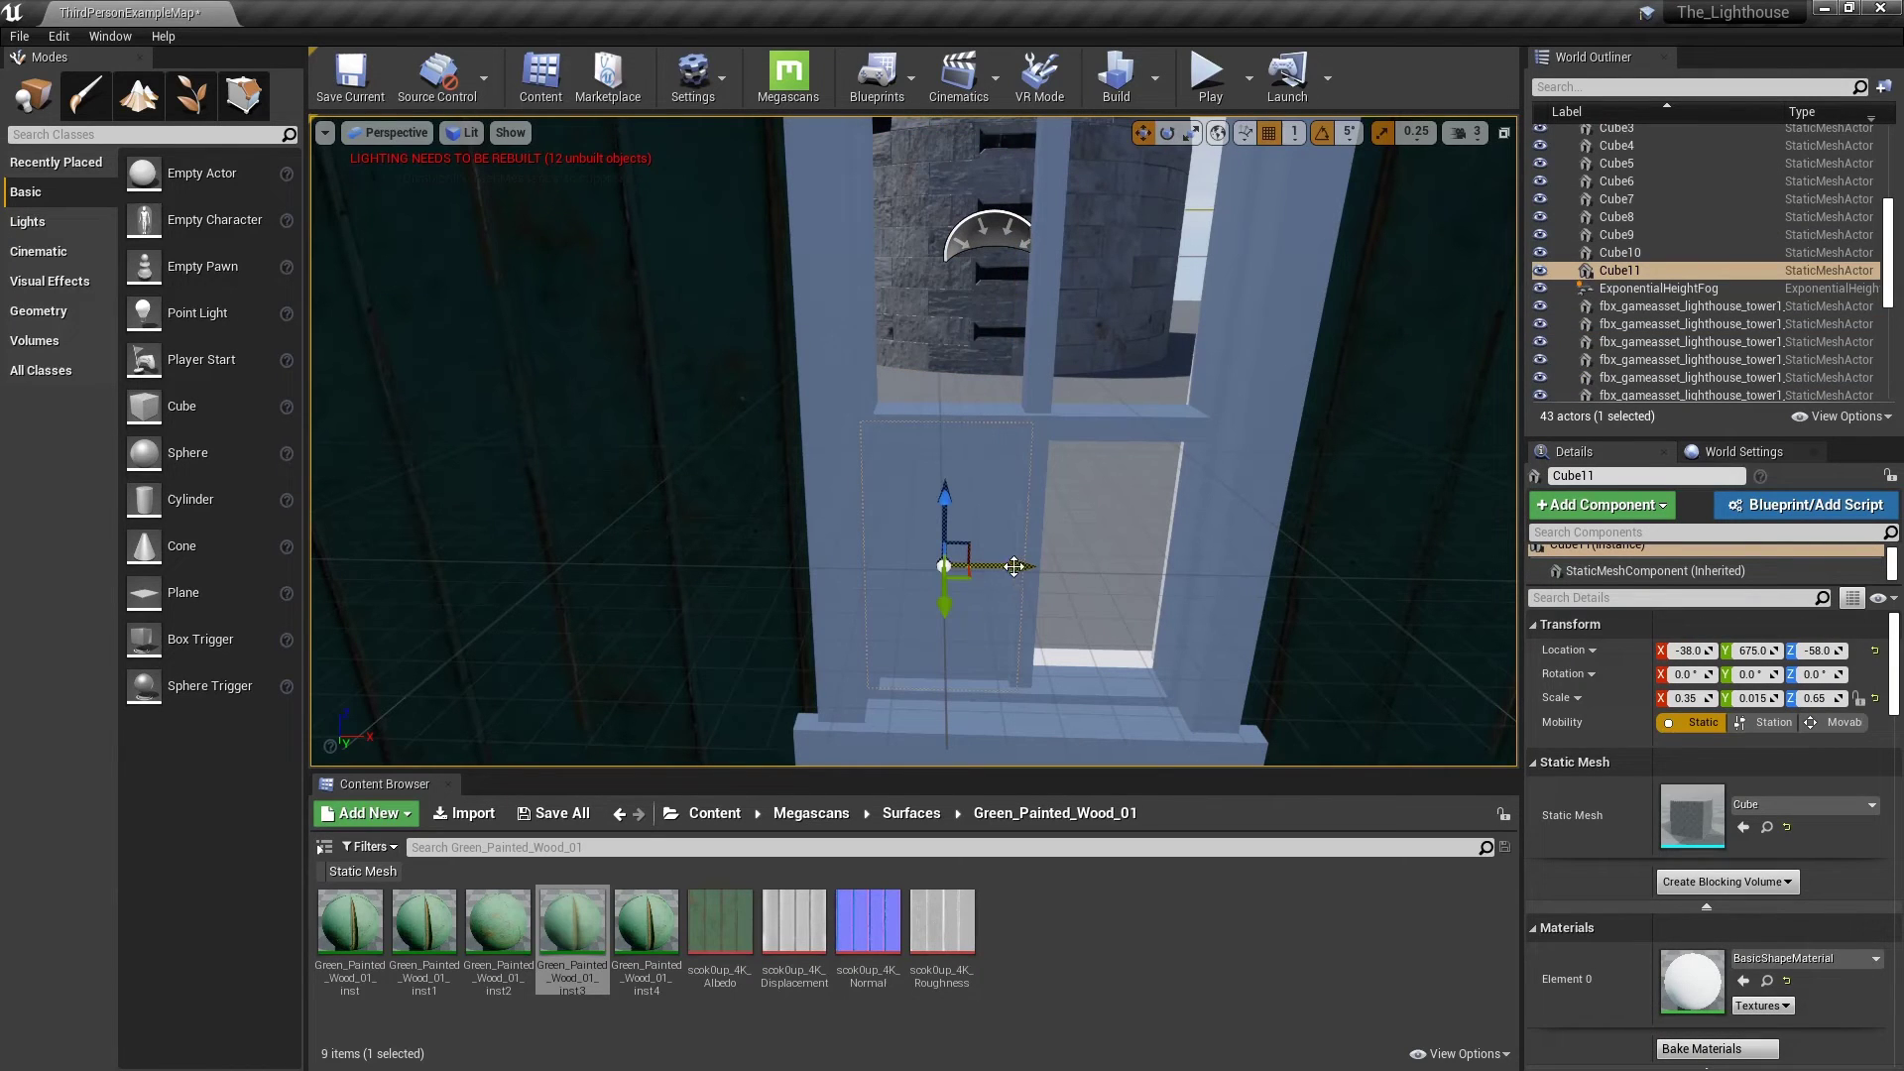
left_click_drag(1014, 566, 1184, 576, "alt")
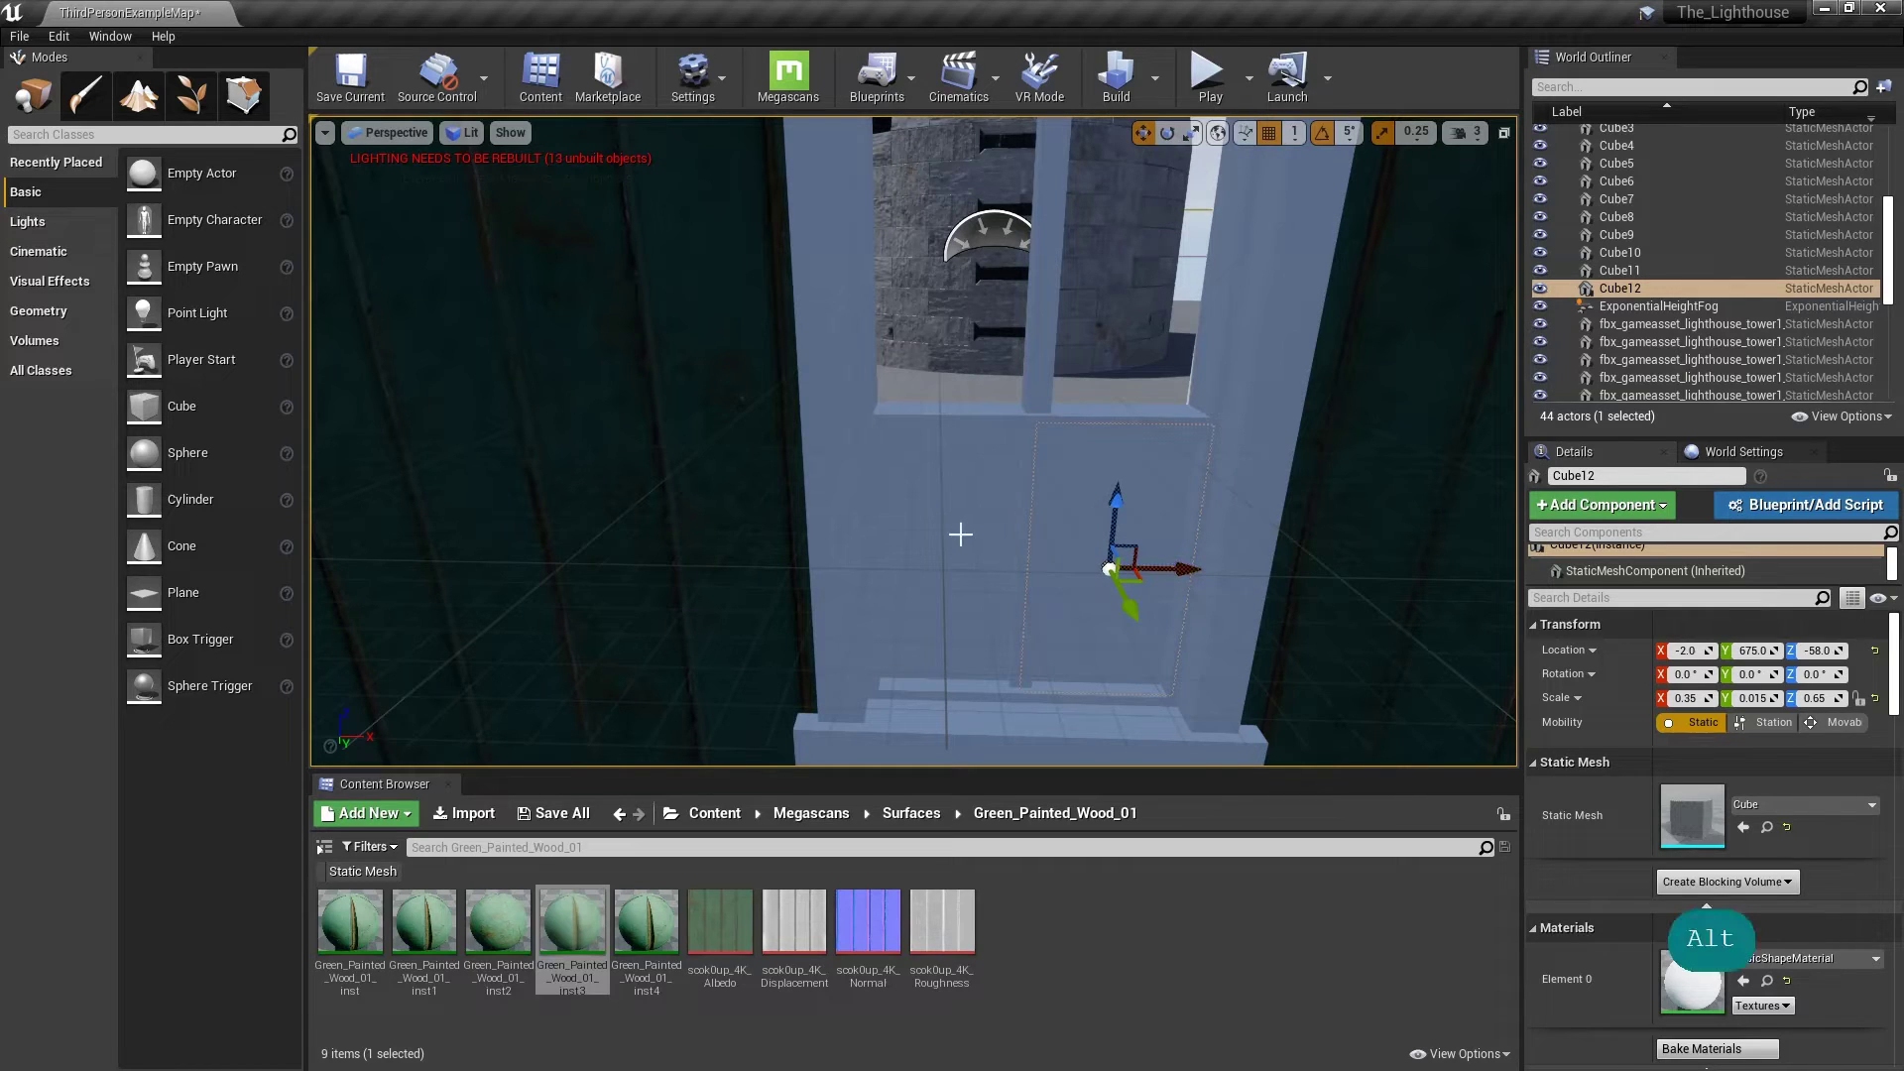
Step: Select both lower panes and duplicate them up to Z 7 to fill the two upper openings
left_click(984, 571, "ctrl")
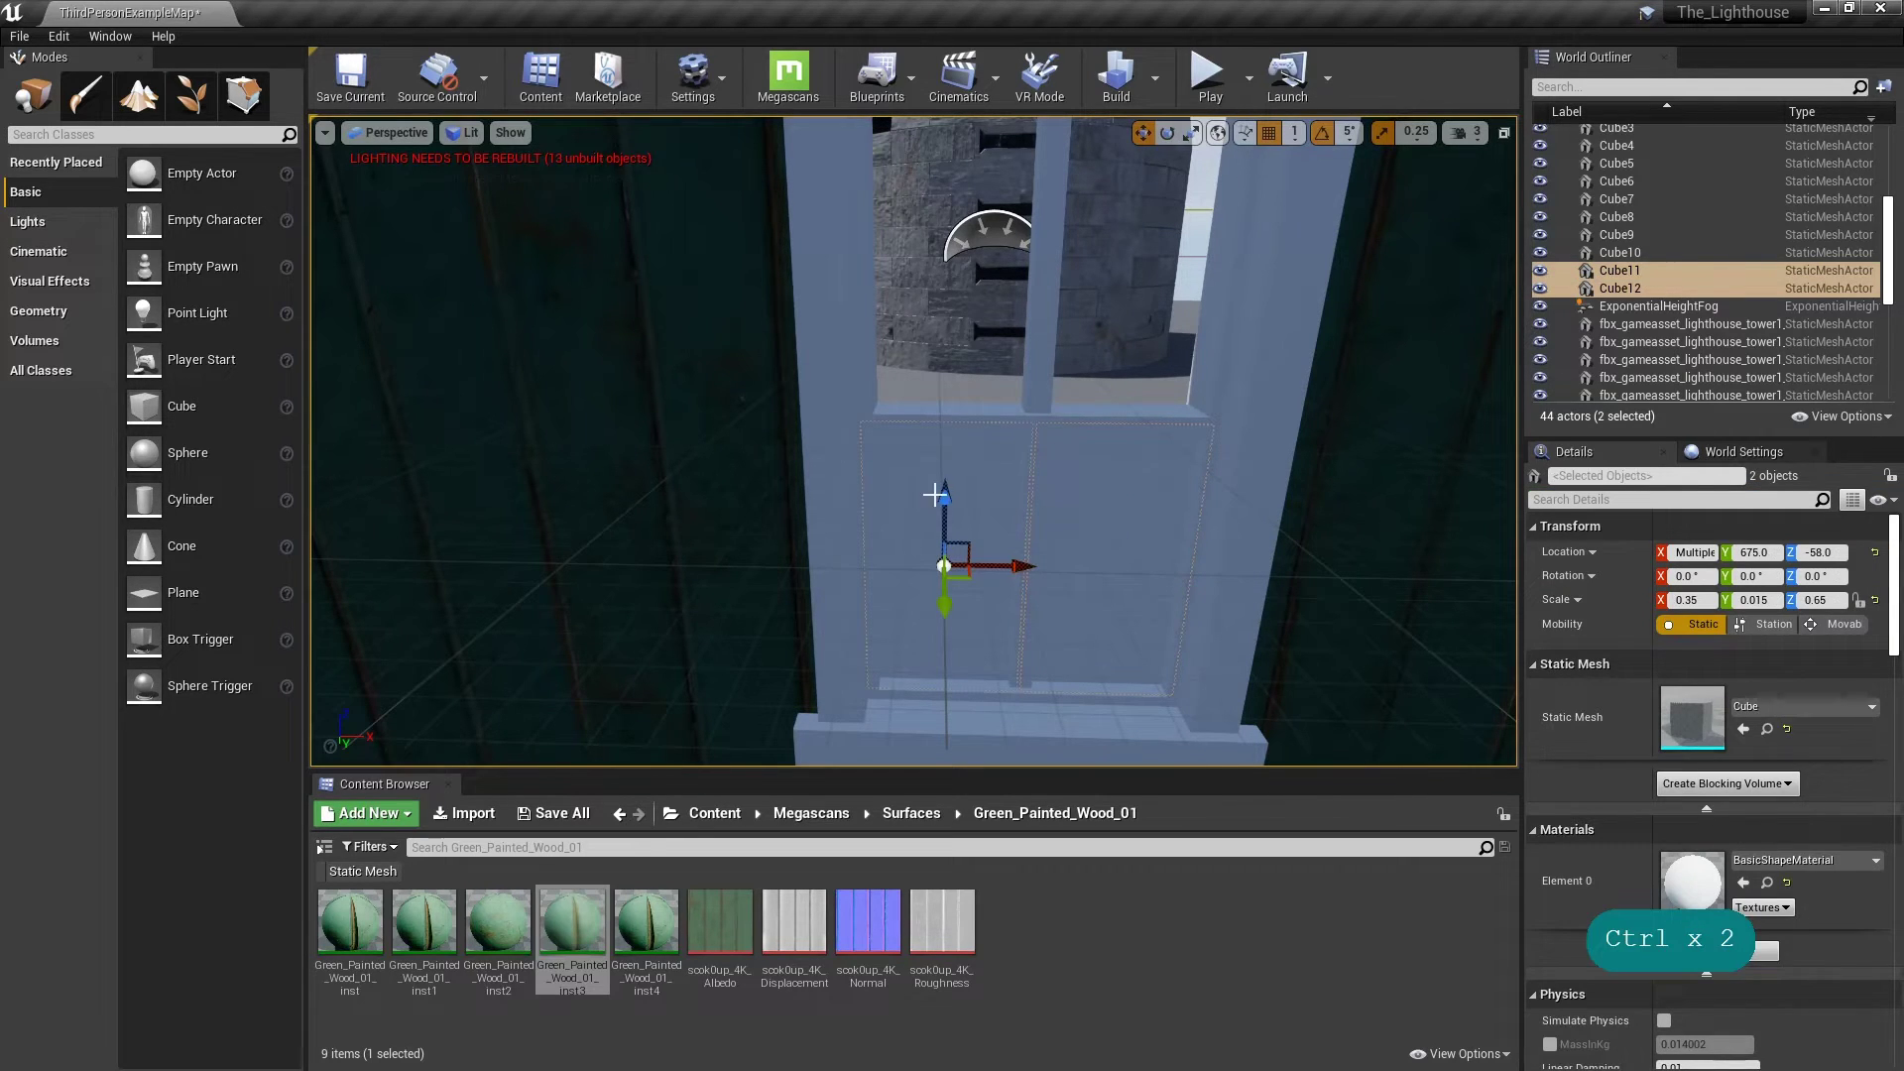
mouse_move(940, 501)
right_mouse_down()
mouse_move(950, 449)
mouse_move(943, 507)
right_mouse_up()
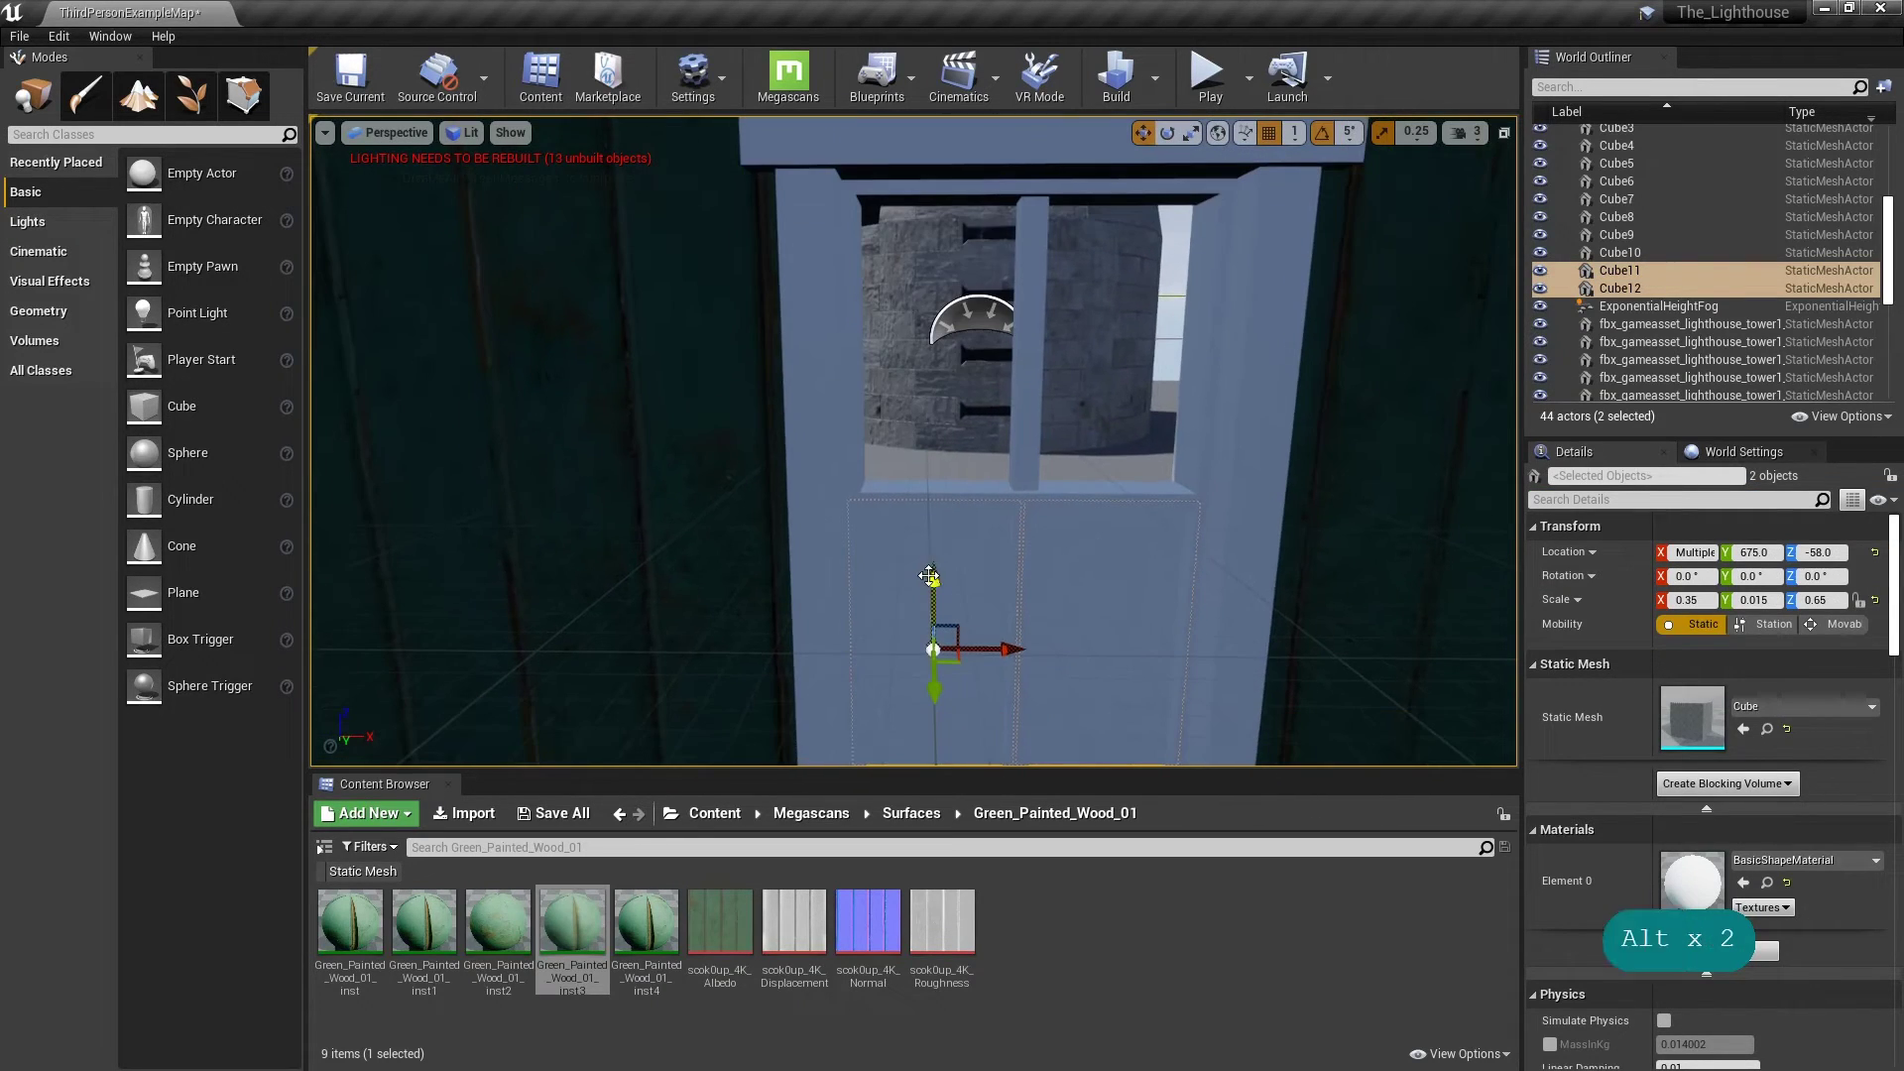
left_click_drag(934, 583, 928, 269, "alt")
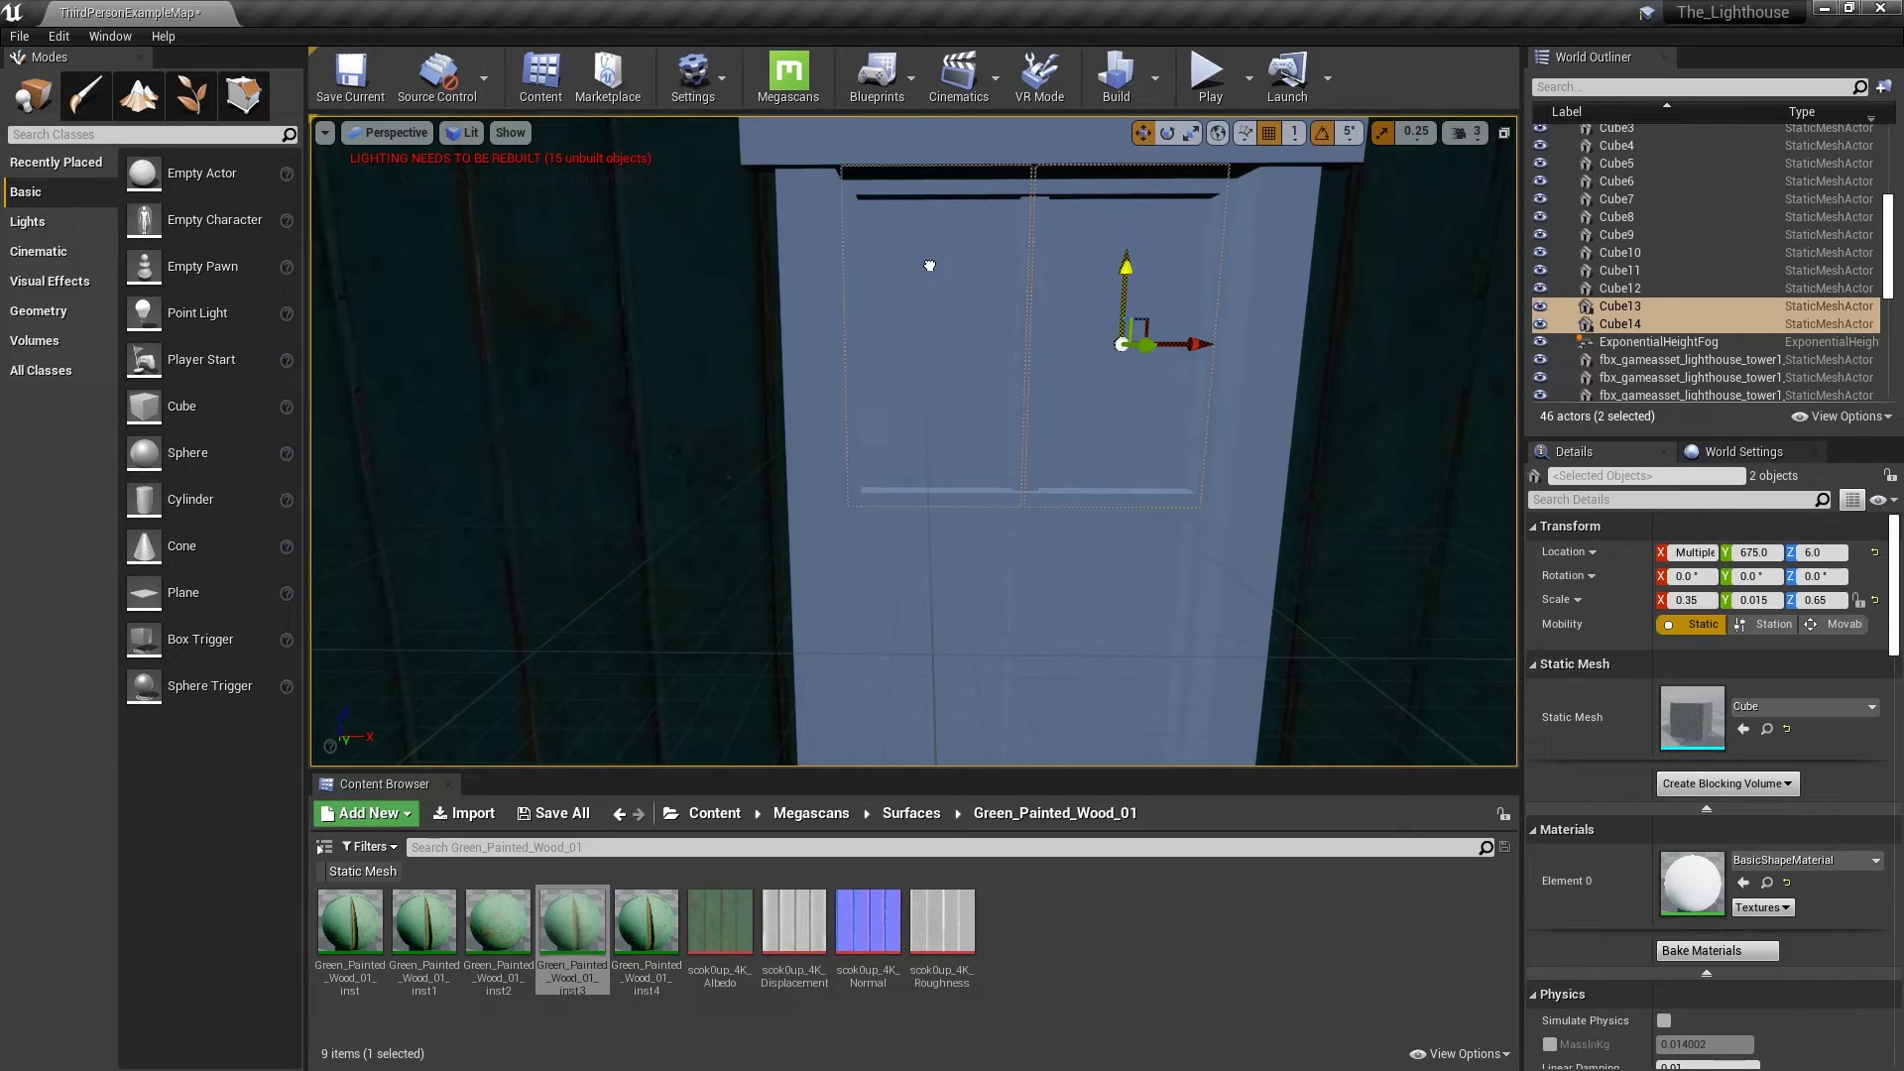
left_click_drag(930, 265, 930, 261, "alt")
Step: Open the StarterContent Materials folder and select the M_Basic_Wall material
key("a")
mouse_move(994, 427)
right_mouse_down()
mouse_move(1309, 401)
mouse_move(995, 440)
right_mouse_up()
key("a")
key("s")
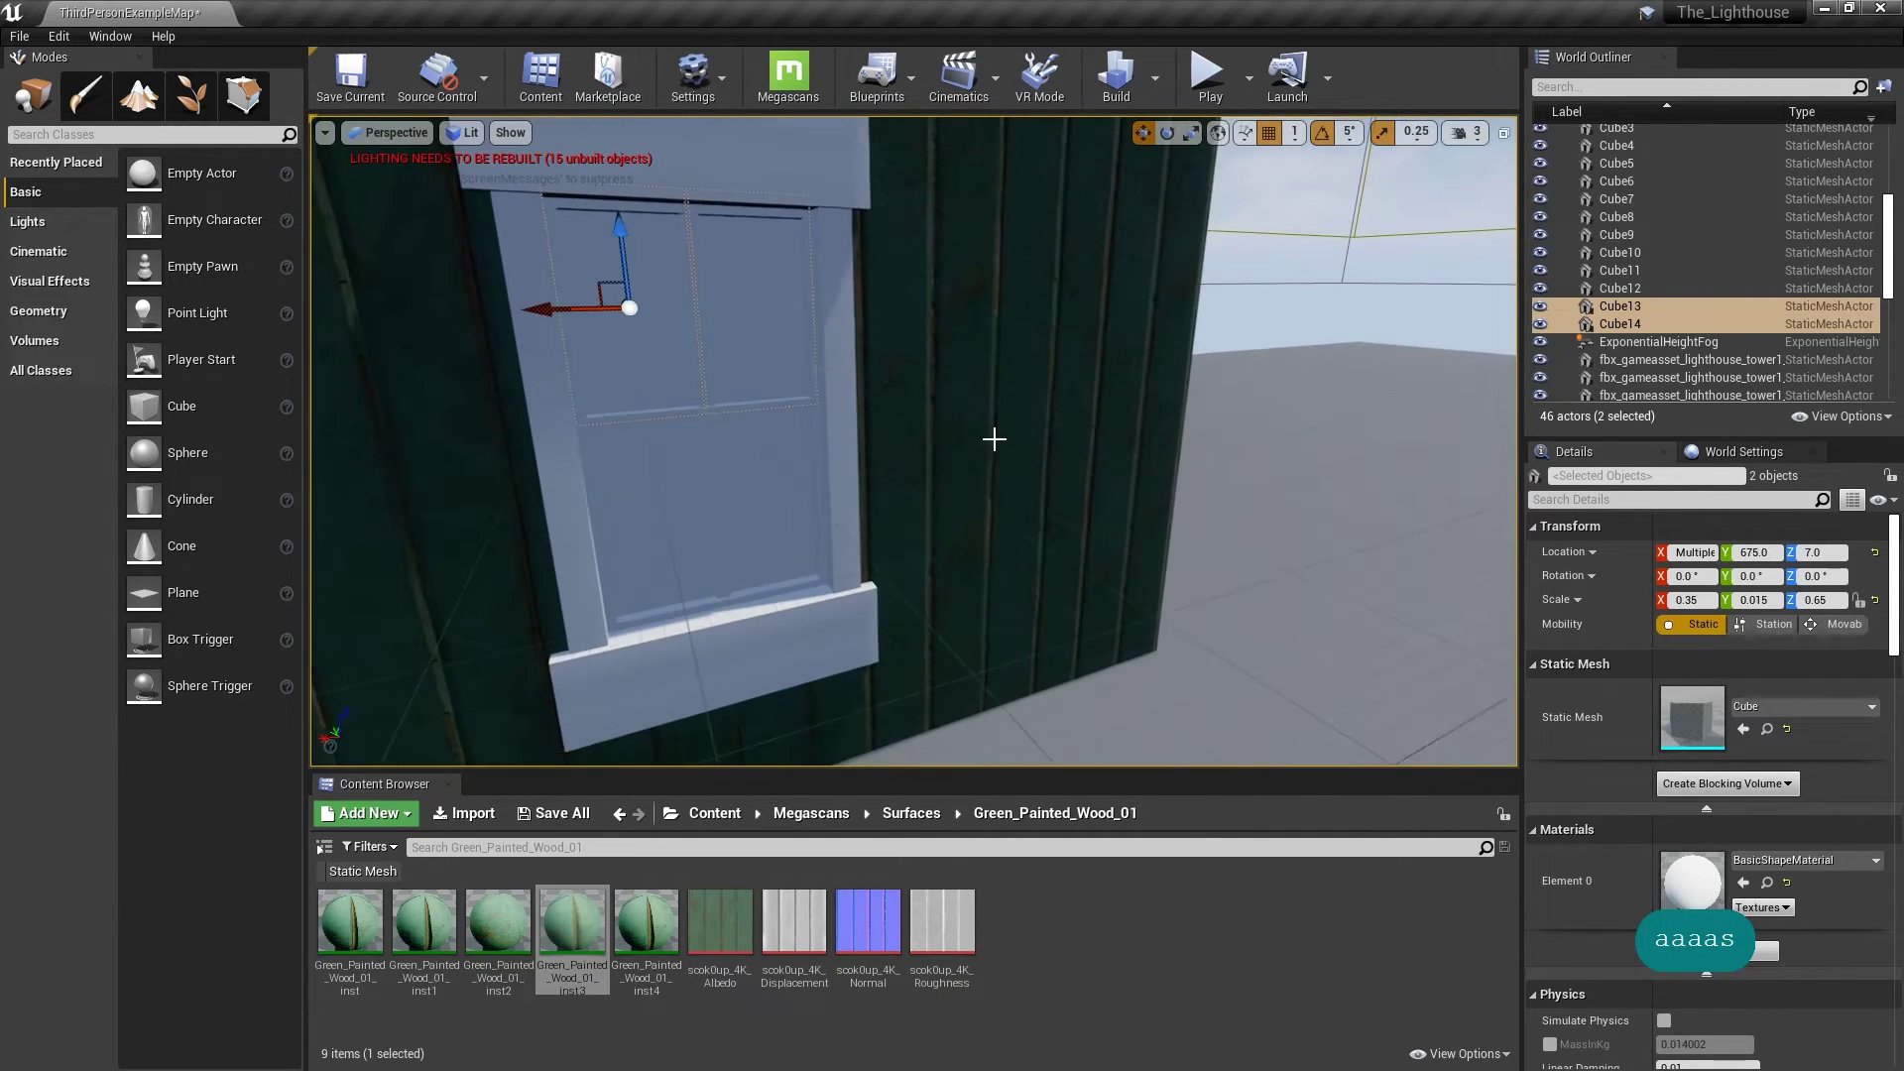
left_click(716, 814)
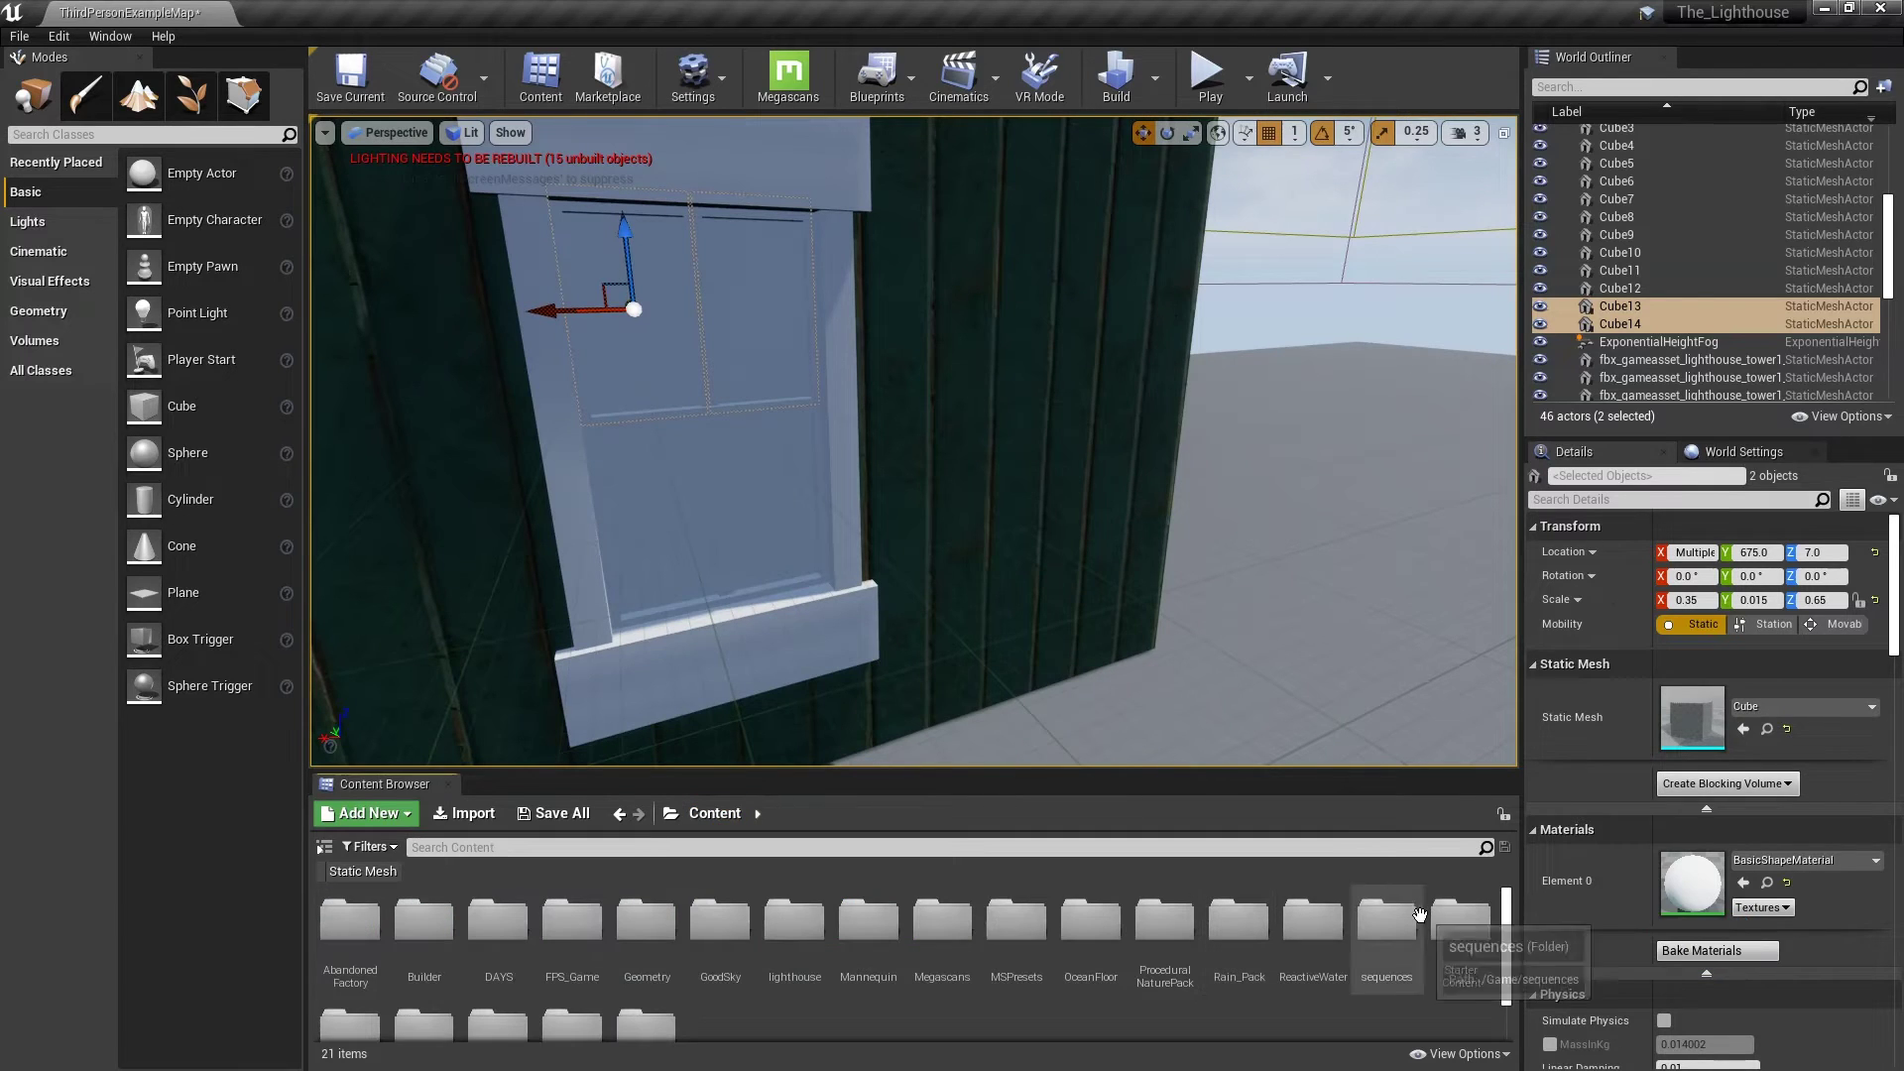
double_click(1457, 920)
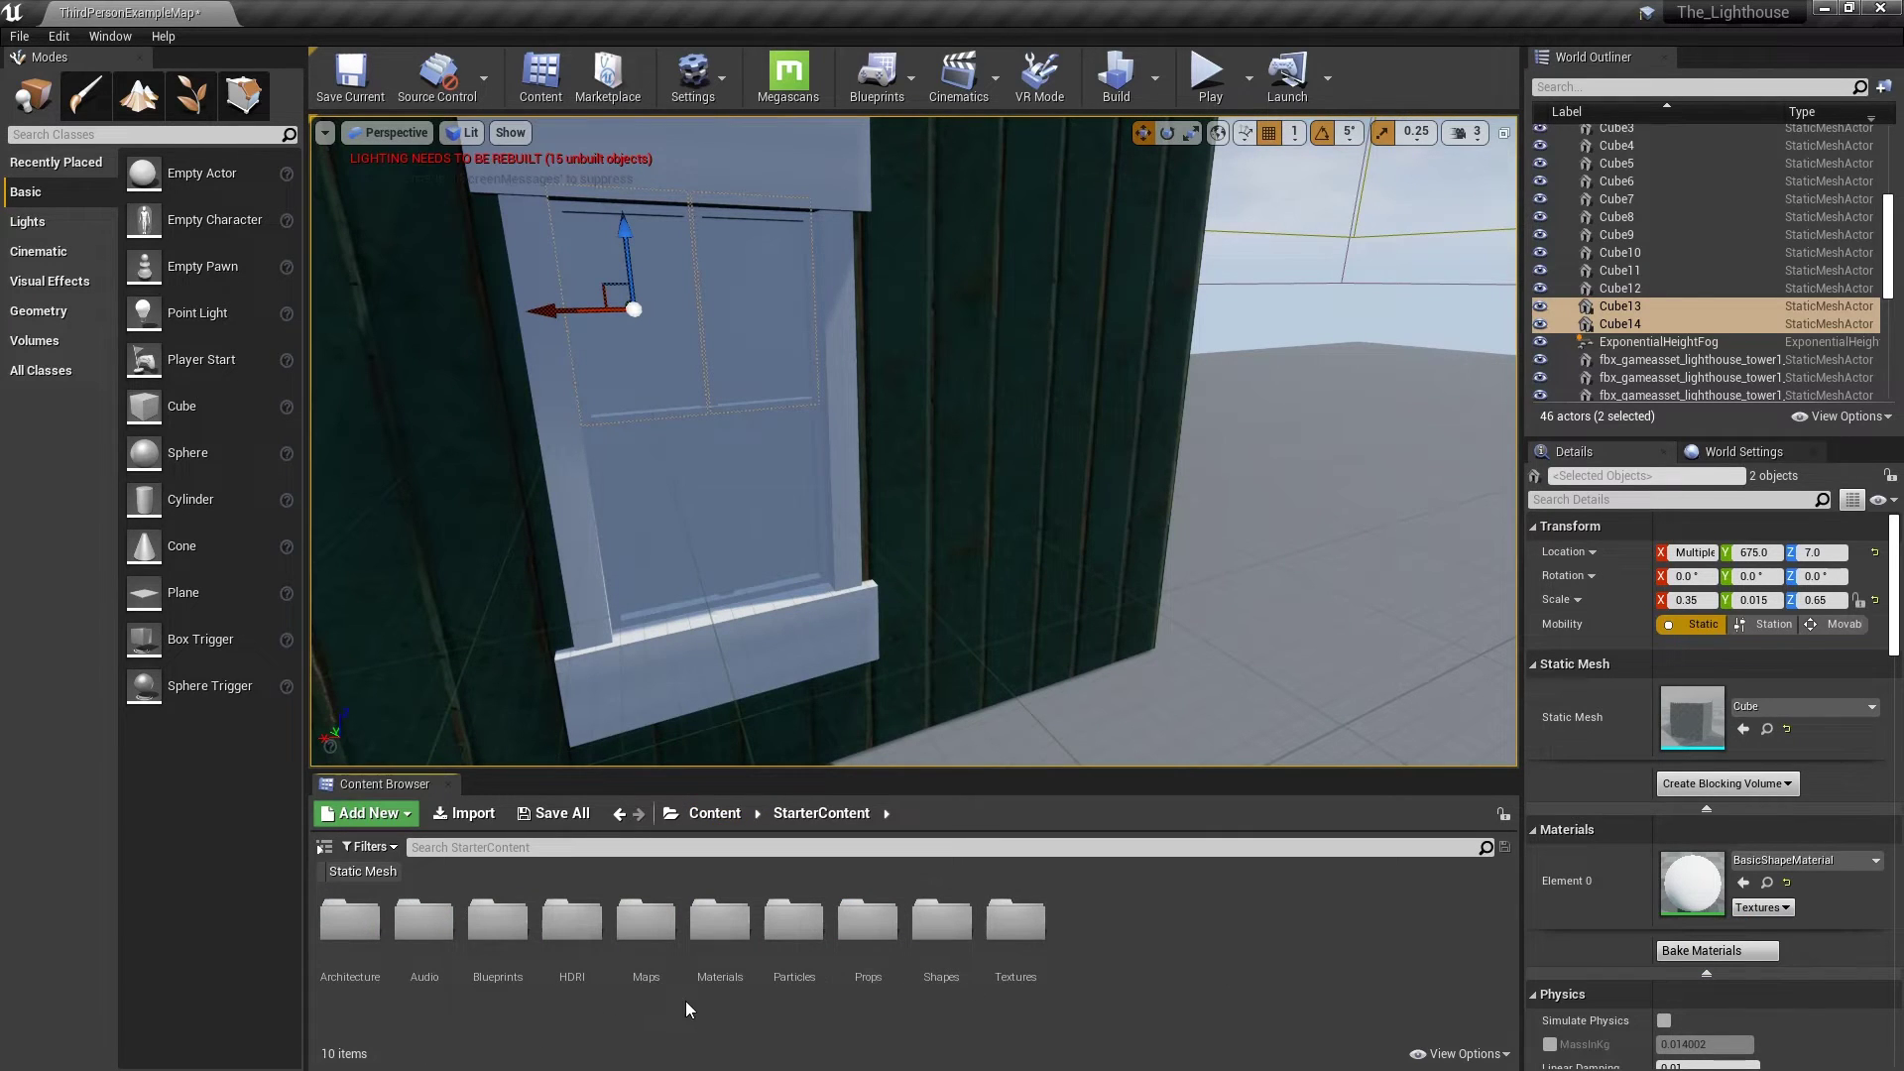
double_click(720, 922)
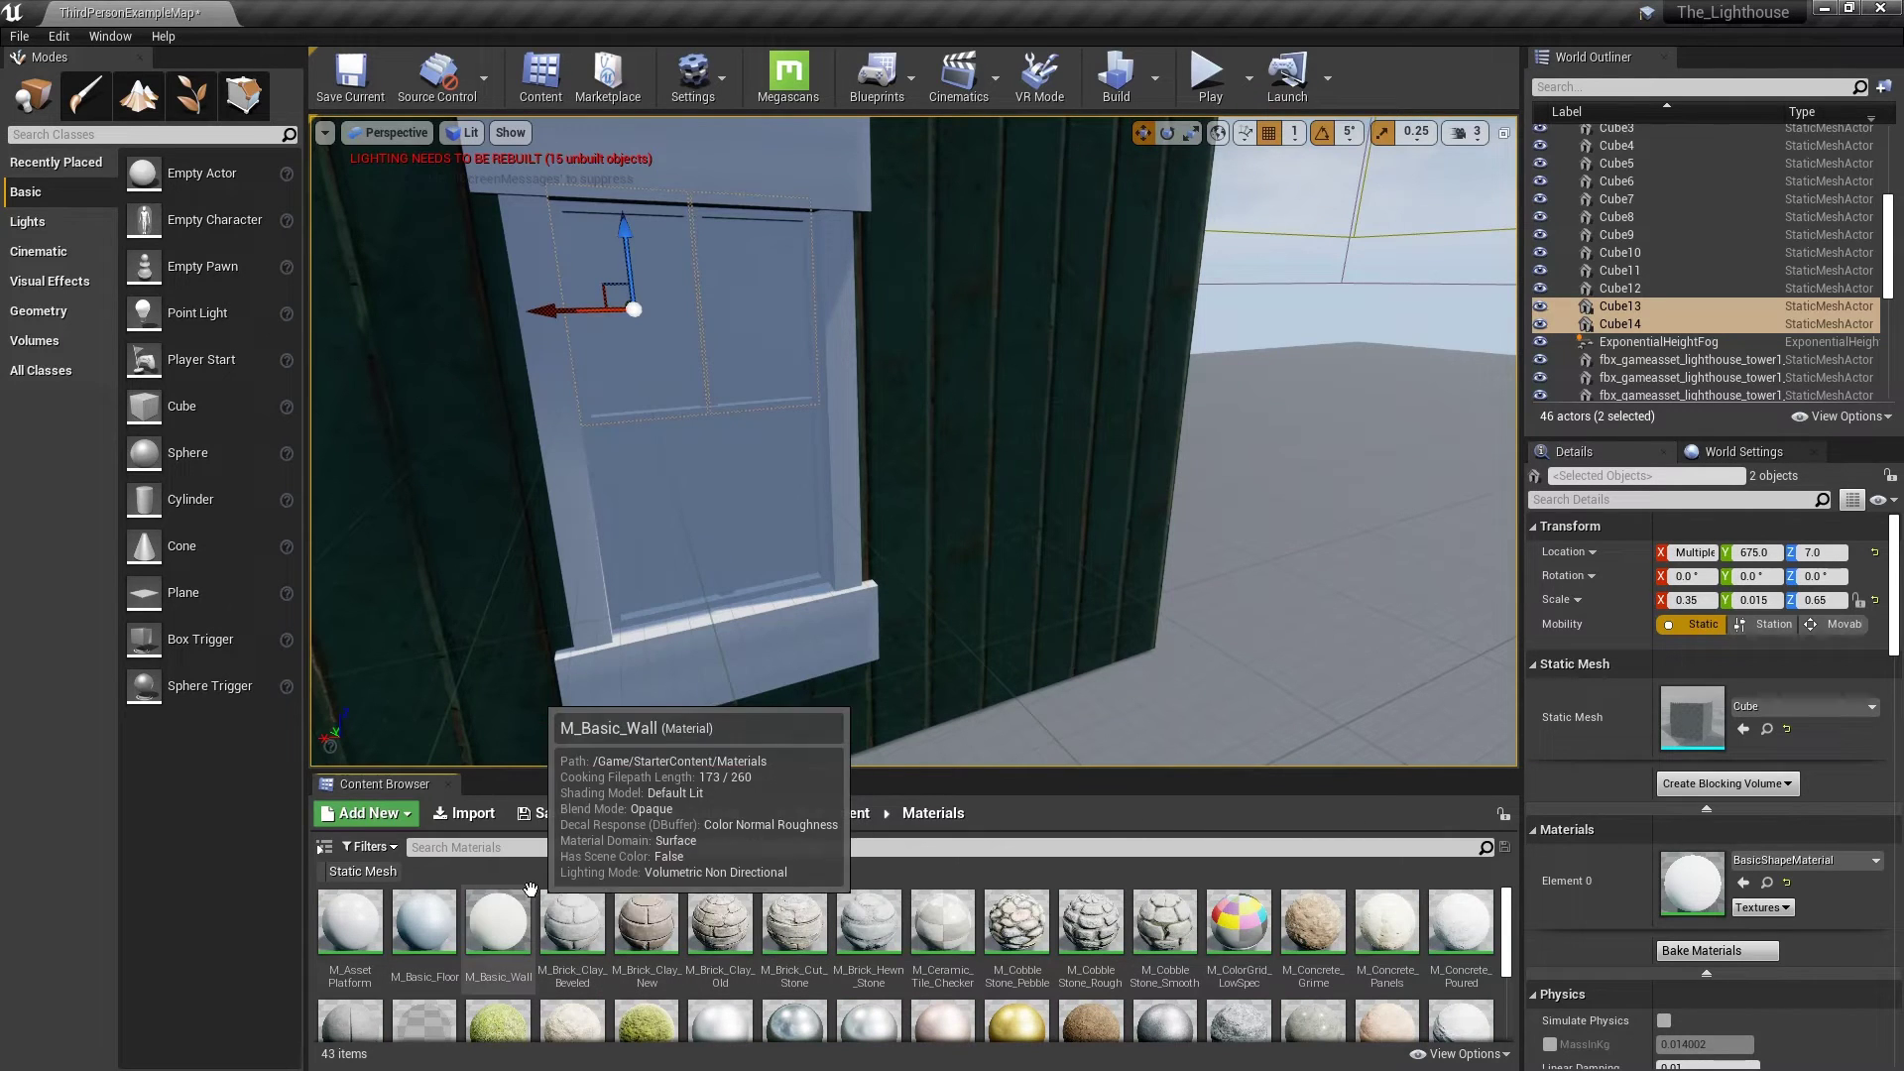
left_click(499, 922)
Step: Apply M_Basic_Wall to the header, side posts, sill, upper and lower inner strips, crossbar and central bar together
middle_click_drag(650, 259, 720, 393)
left_click(682, 280)
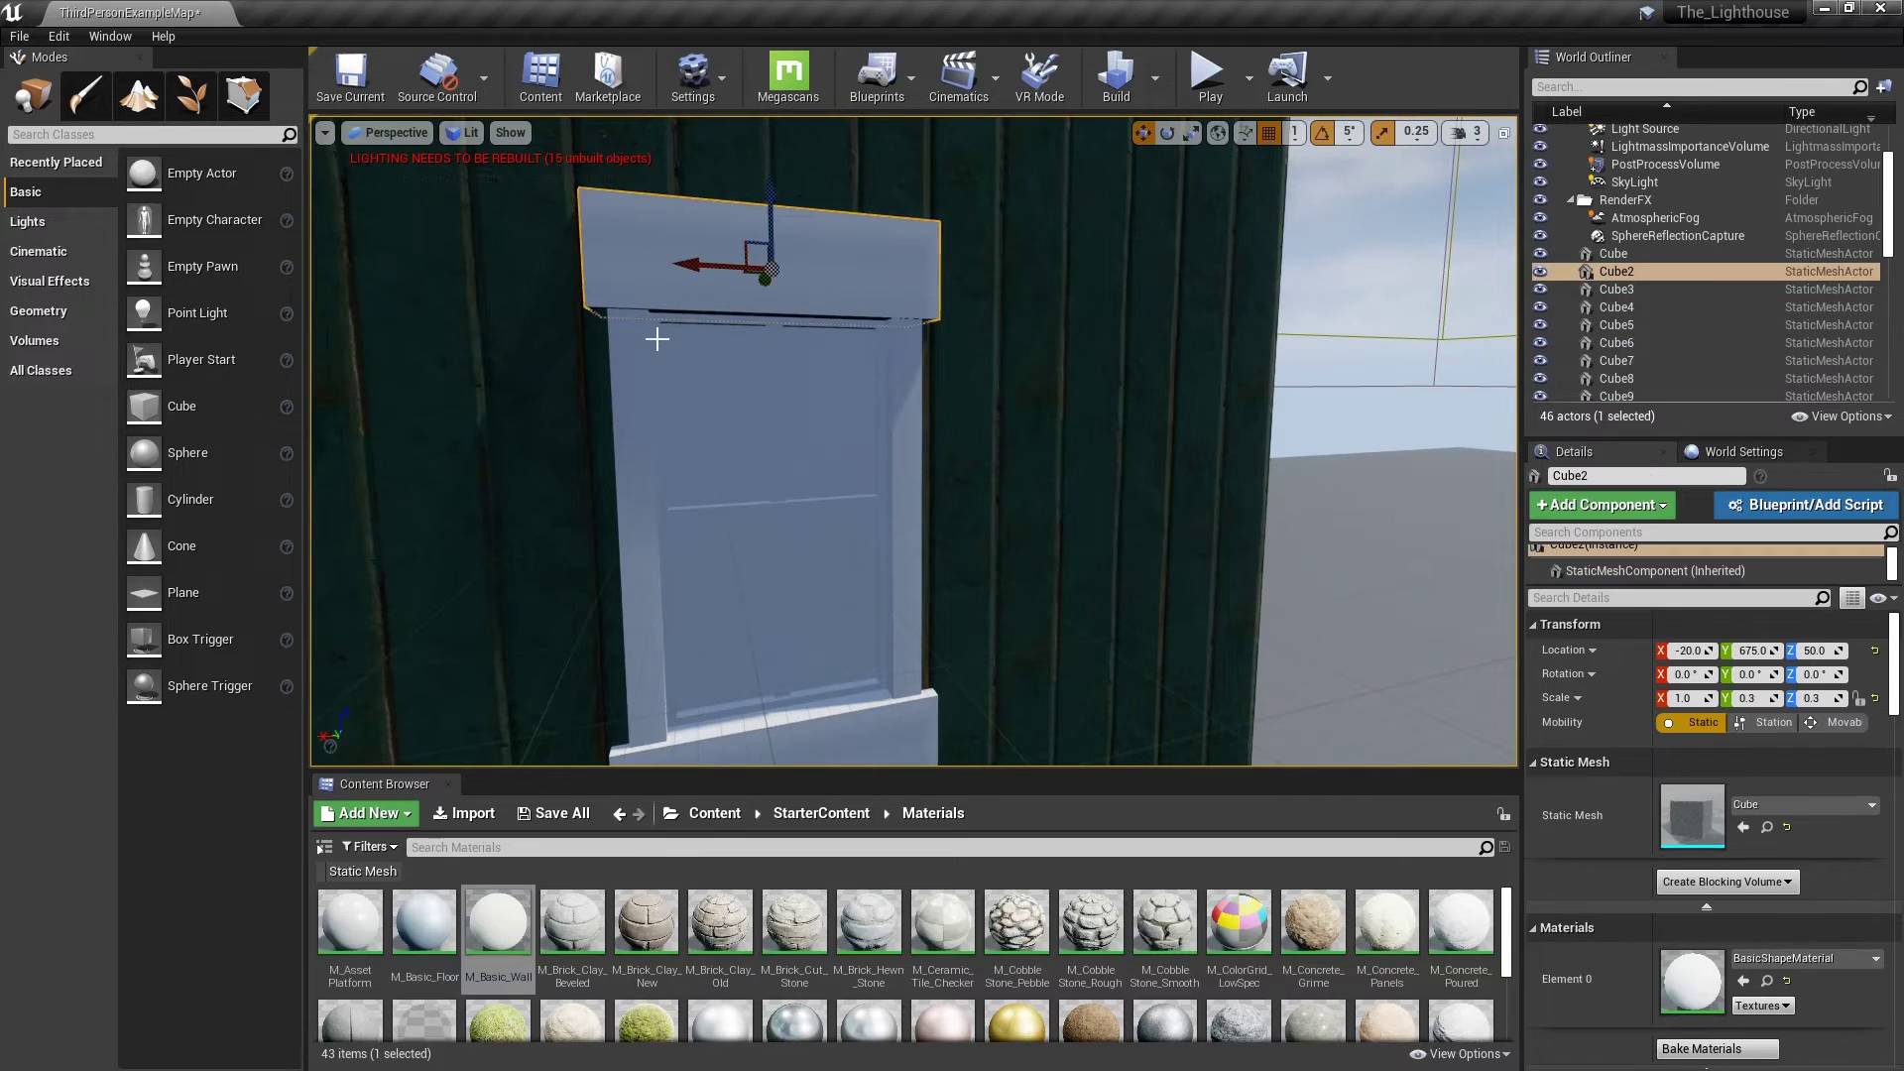
left_click(655, 426, "ctrl")
left_click(792, 706, "ctrl")
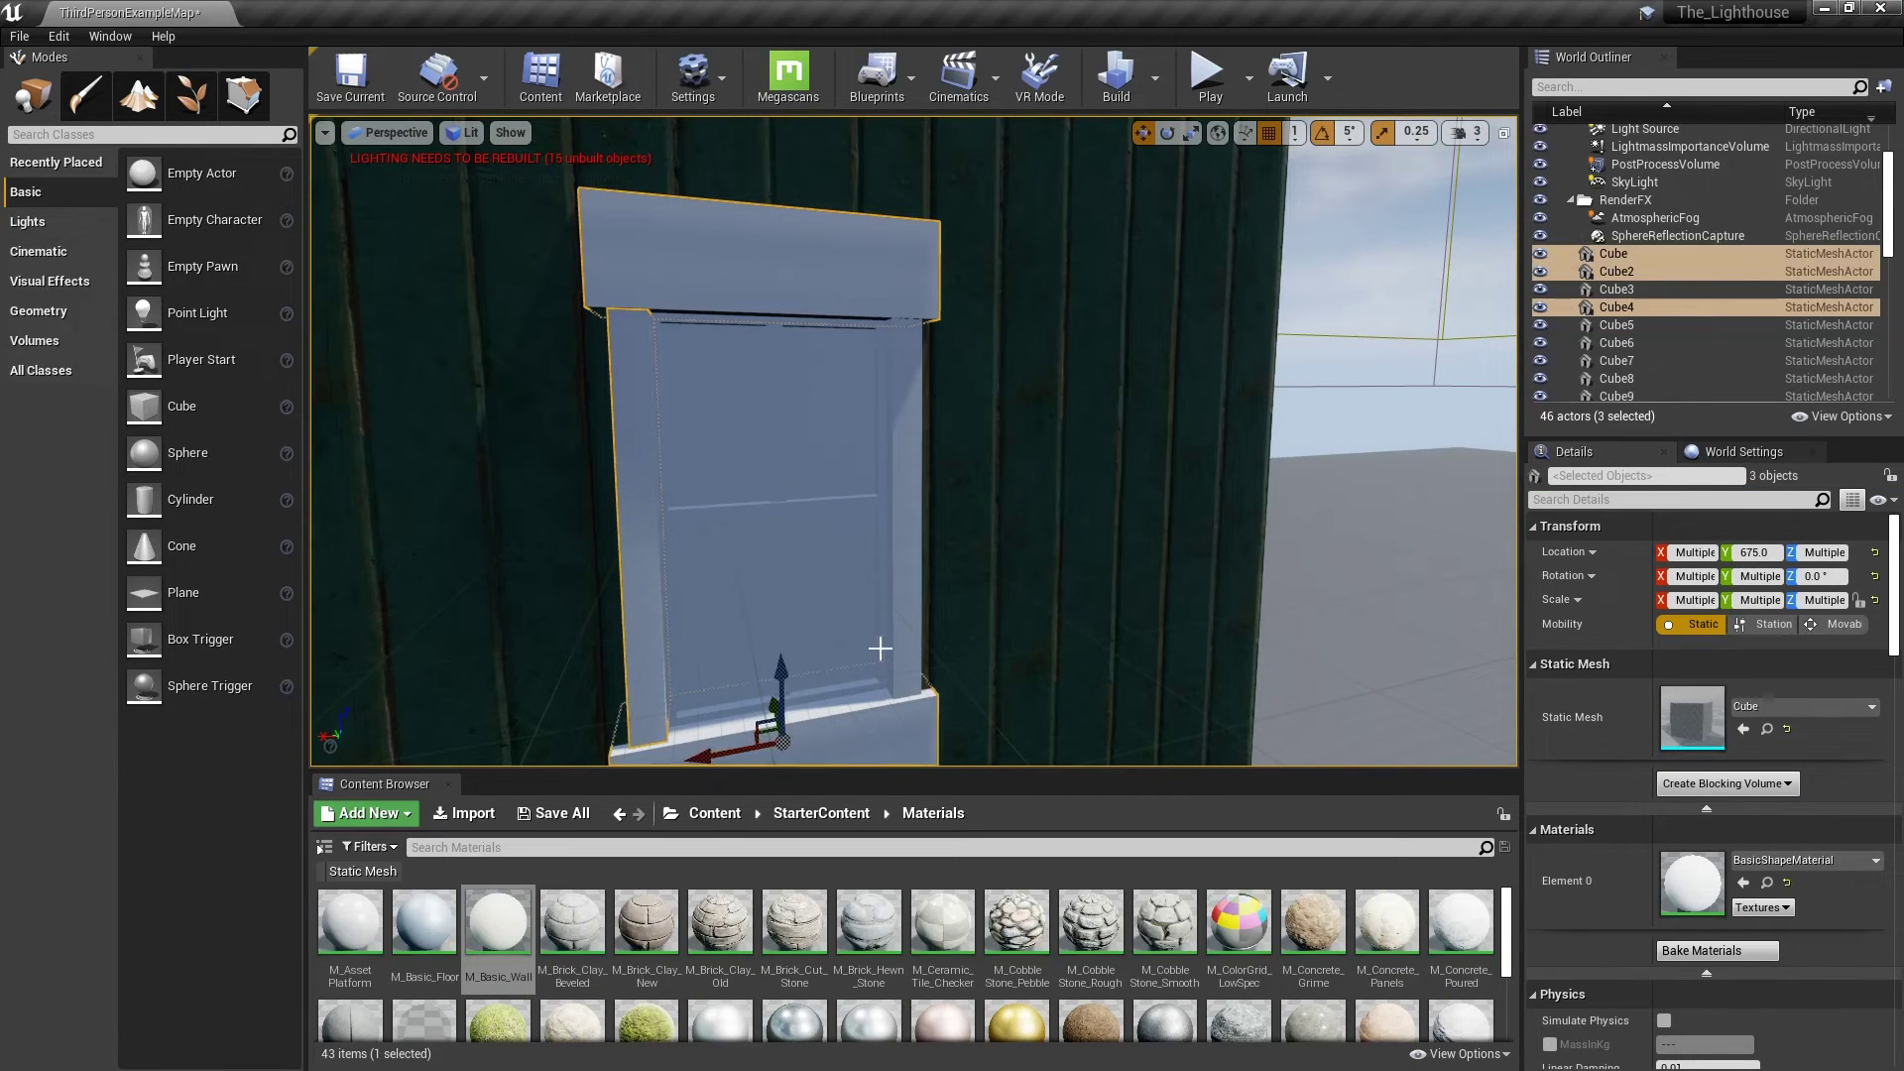
left_click(908, 627, "ctrl")
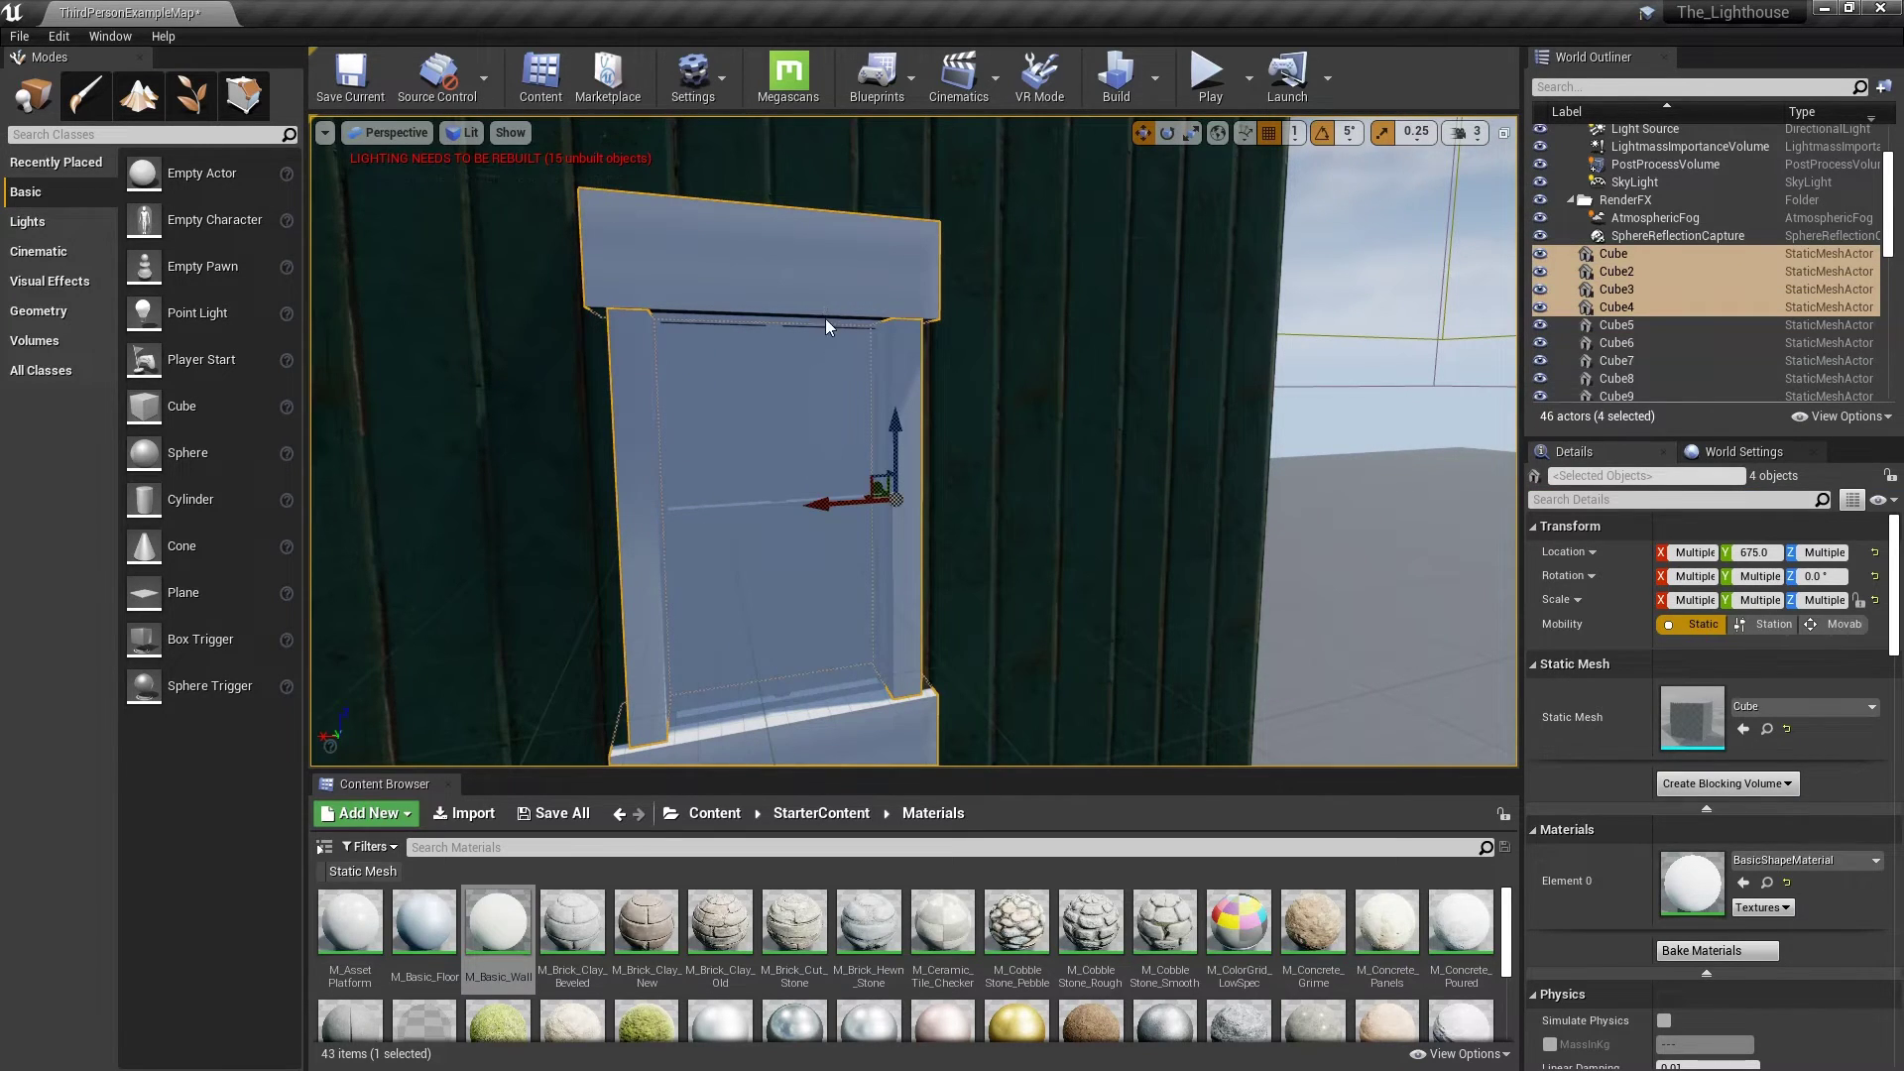
left_click(828, 326, "ctrl")
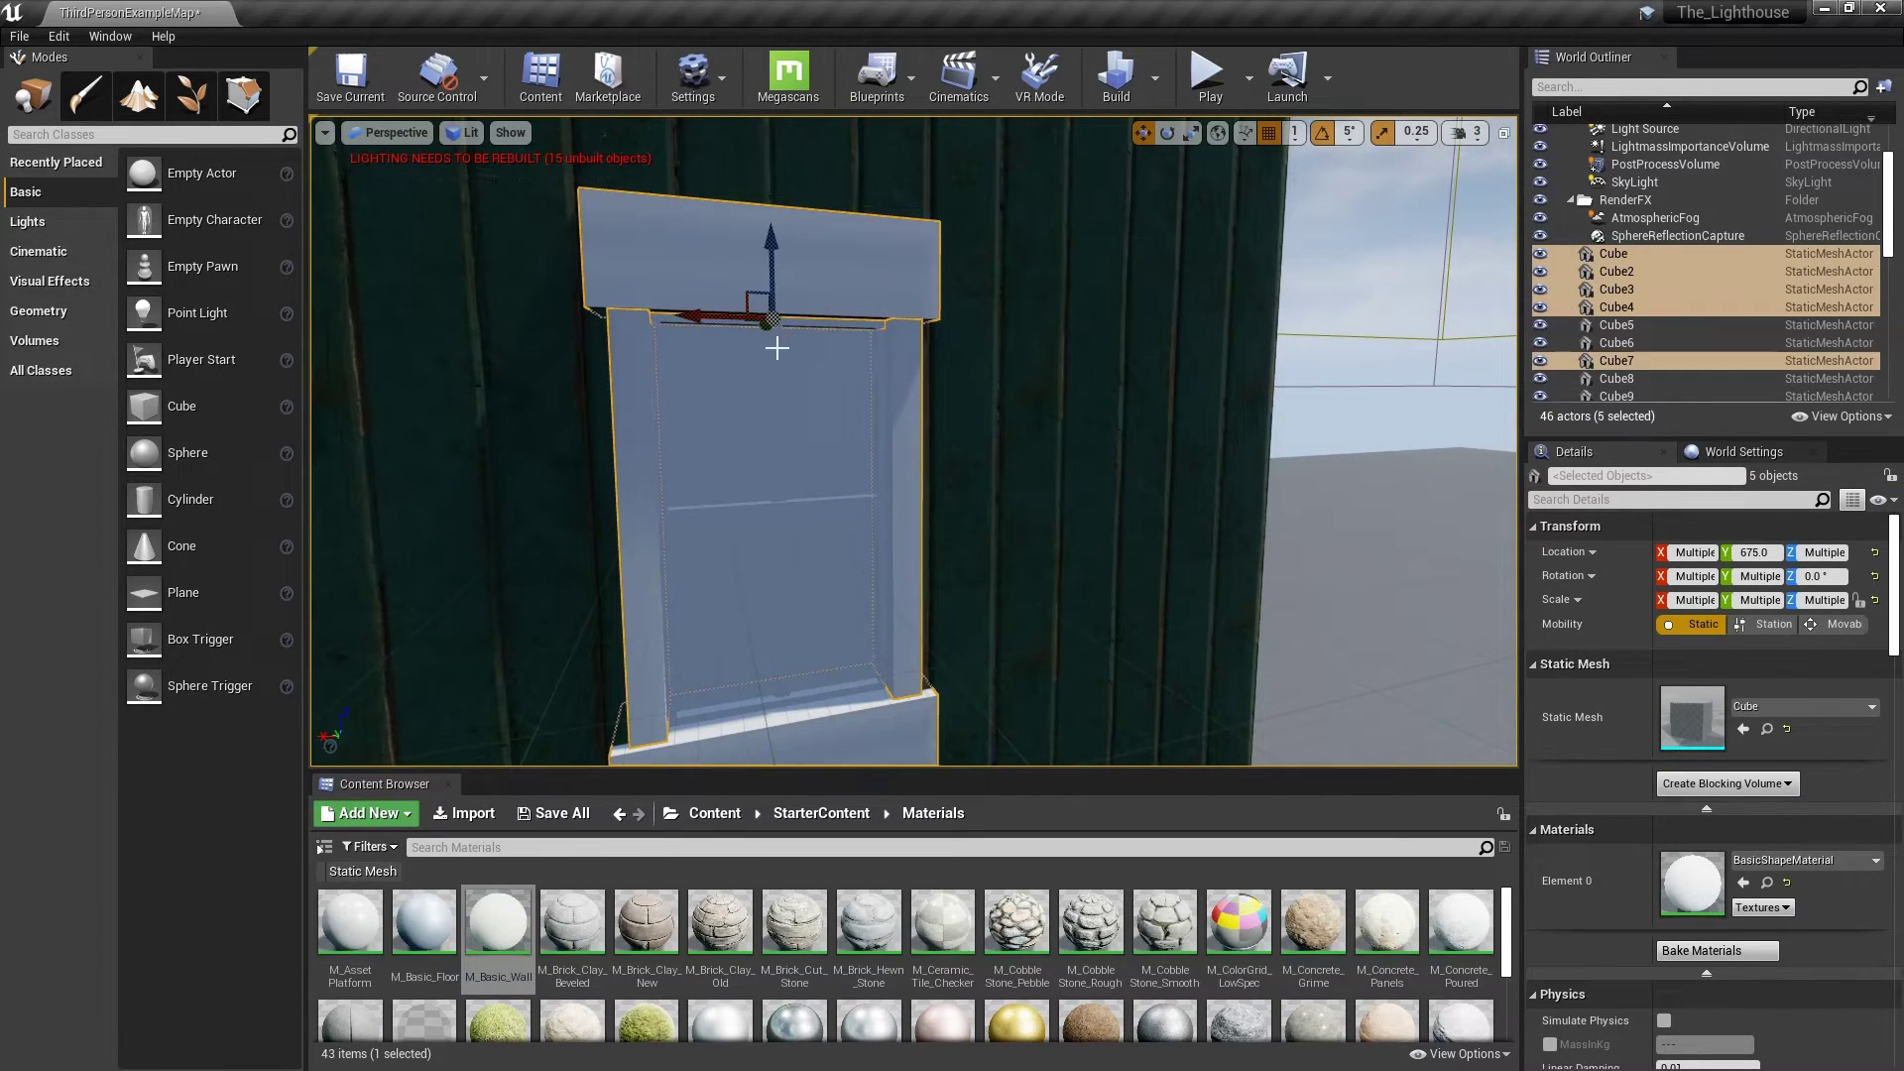
left_click(773, 403, "ctrl")
left_click(679, 517, "ctrl")
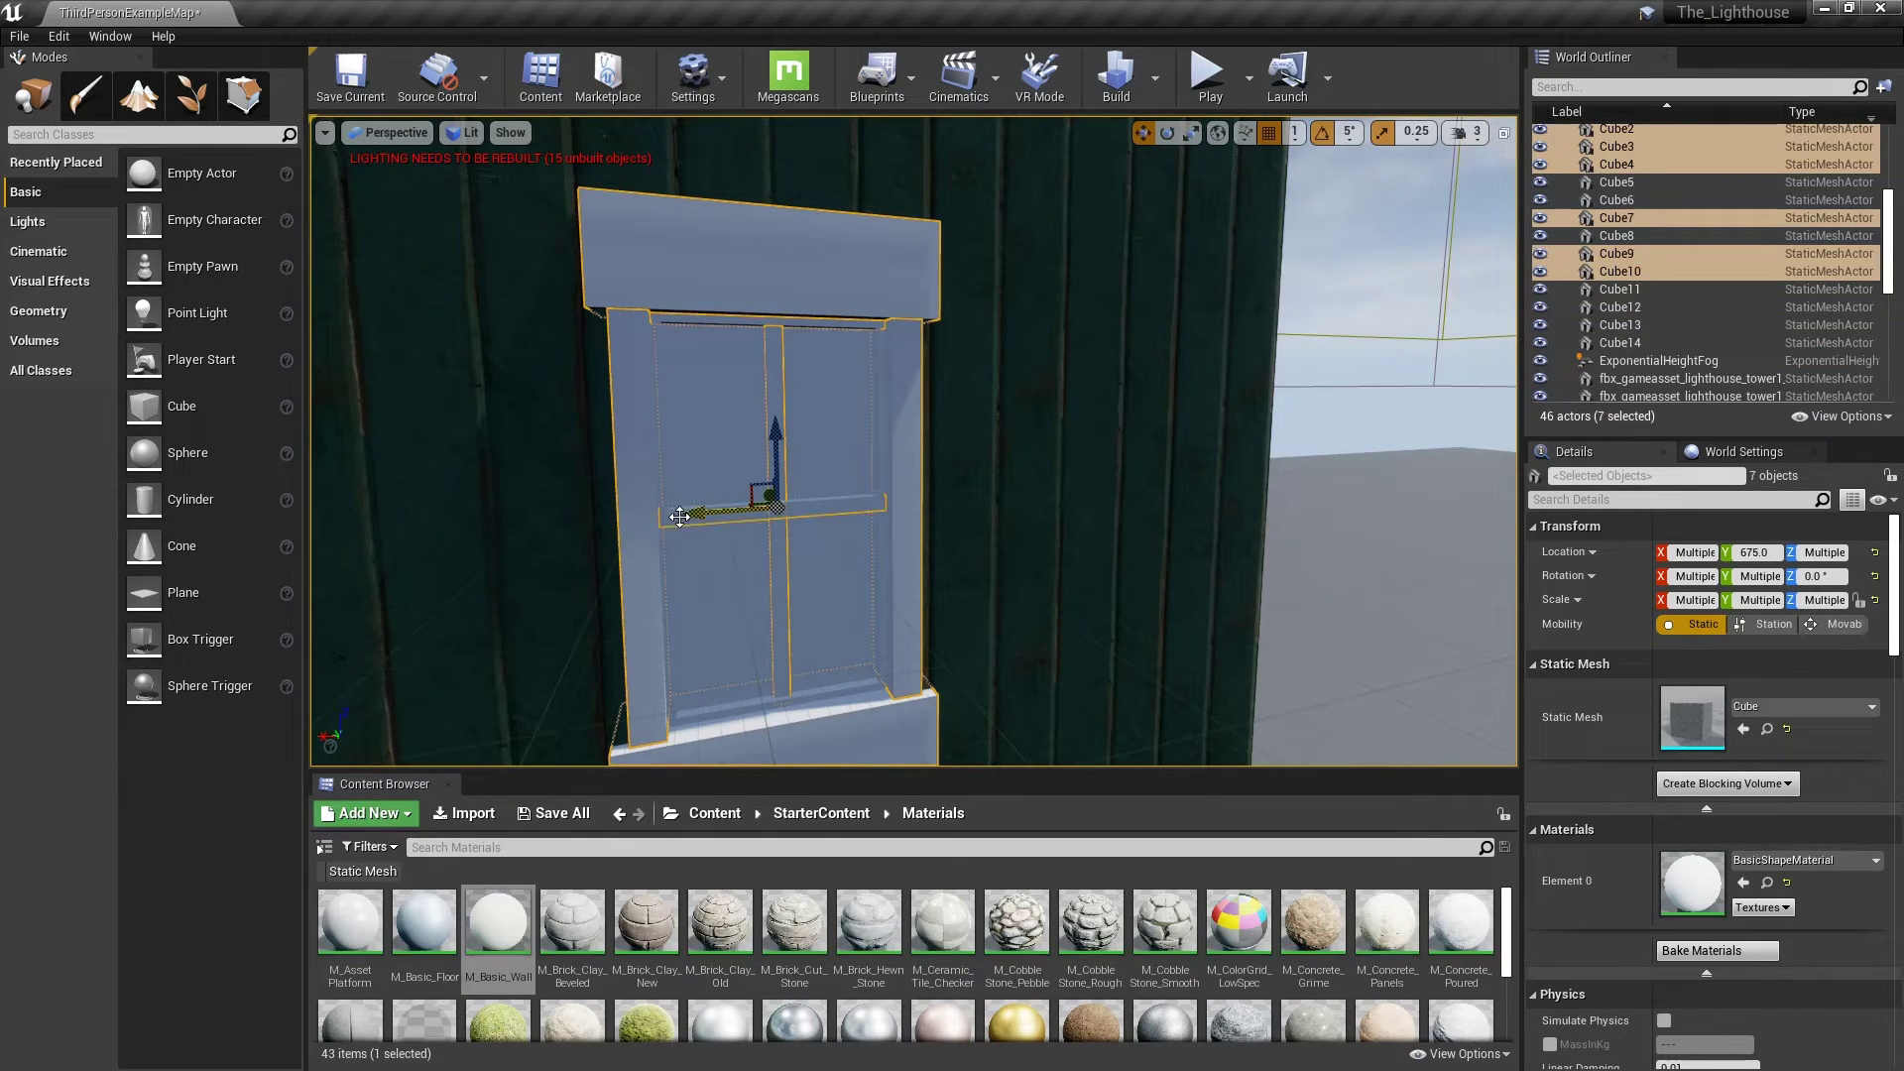
left_click(735, 706, "ctrl")
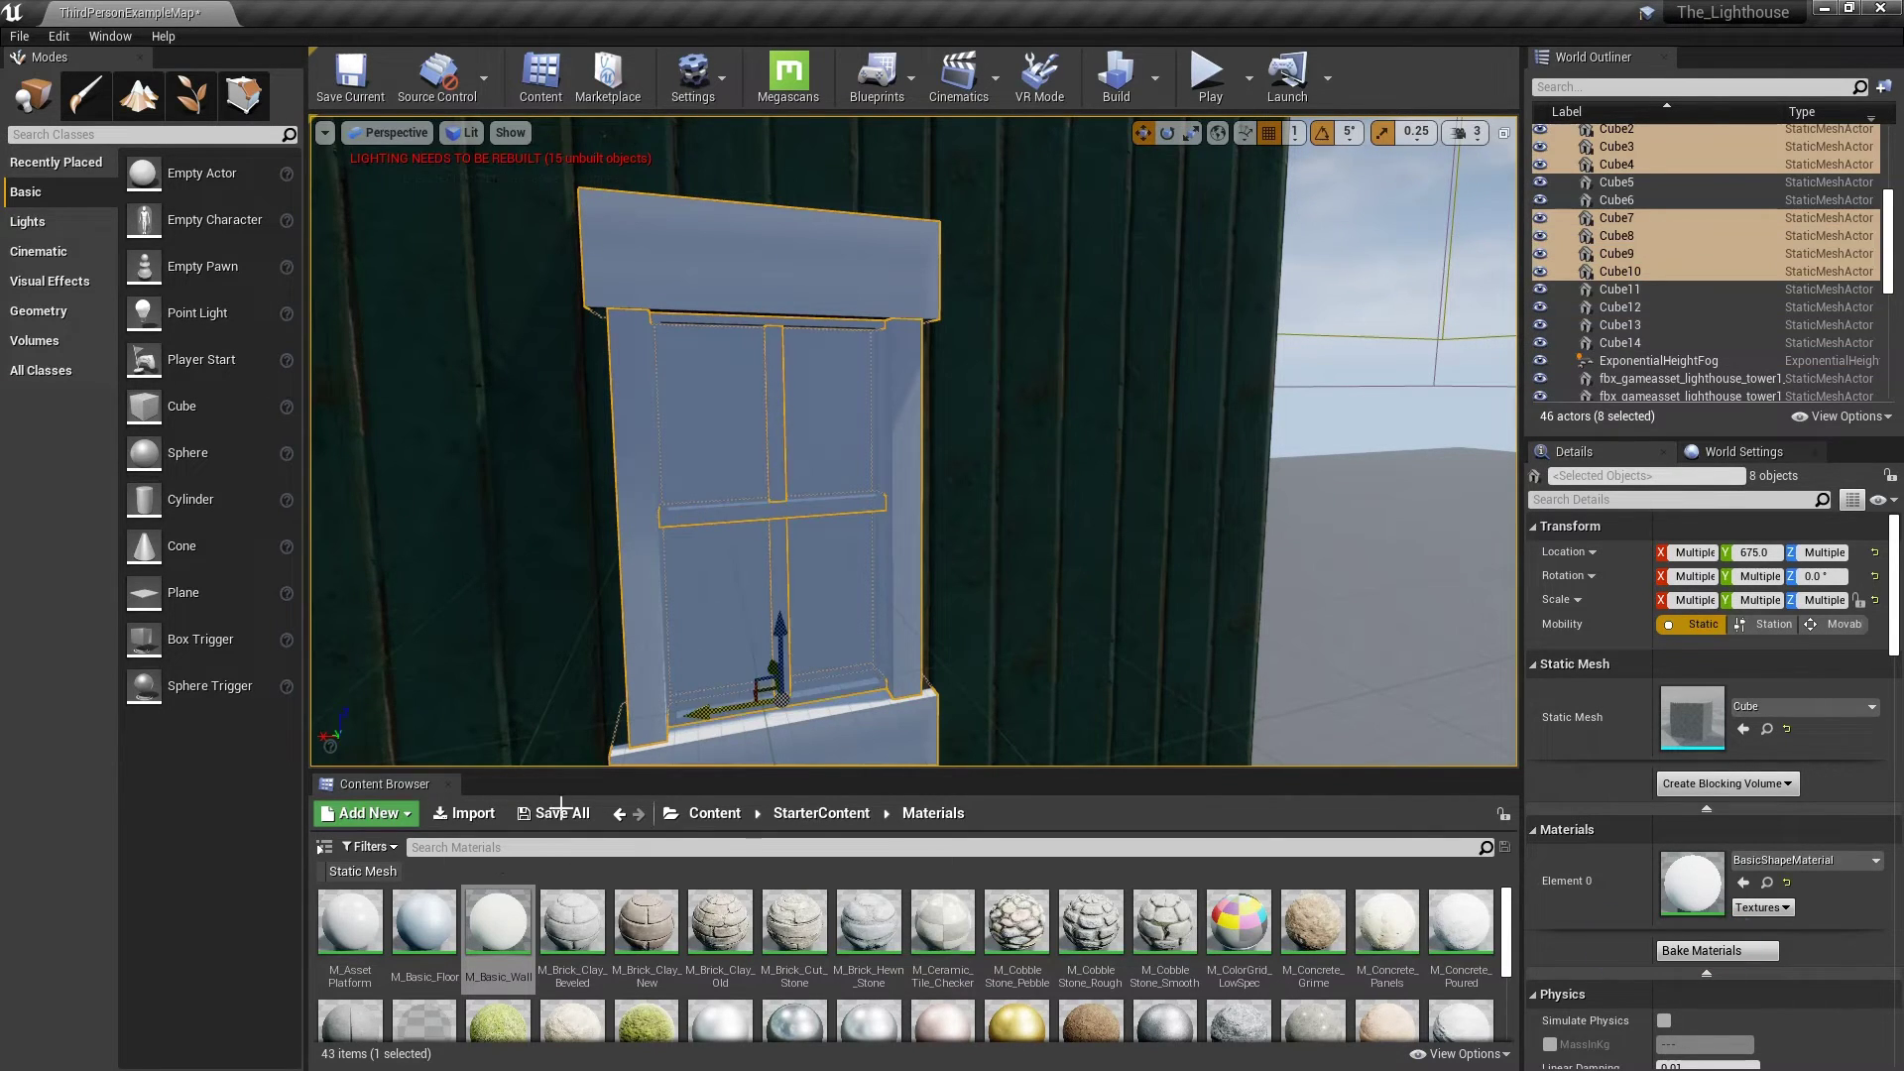
left_click_drag(497, 922, 1682, 883)
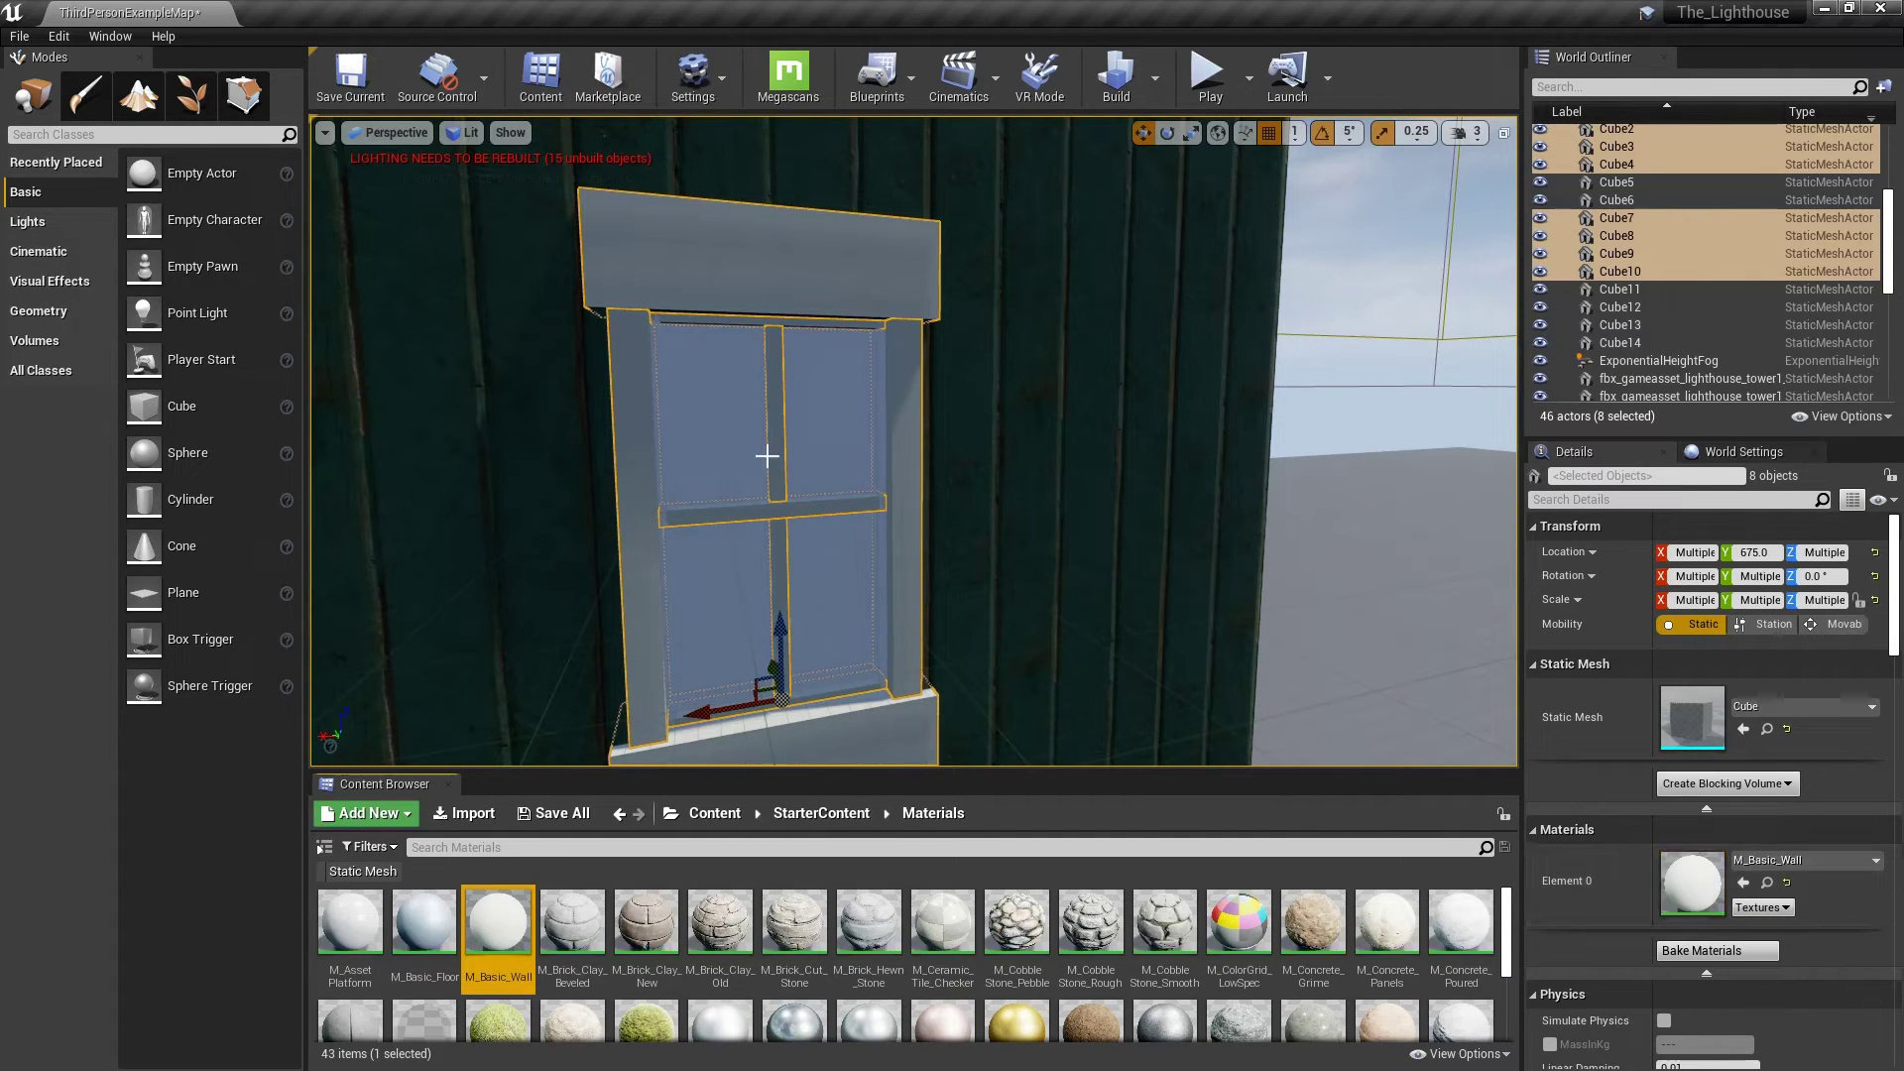
Step: Select all four window panes and apply the M_Glass material to them
left_click(708, 412)
left_click(808, 416, "ctrl")
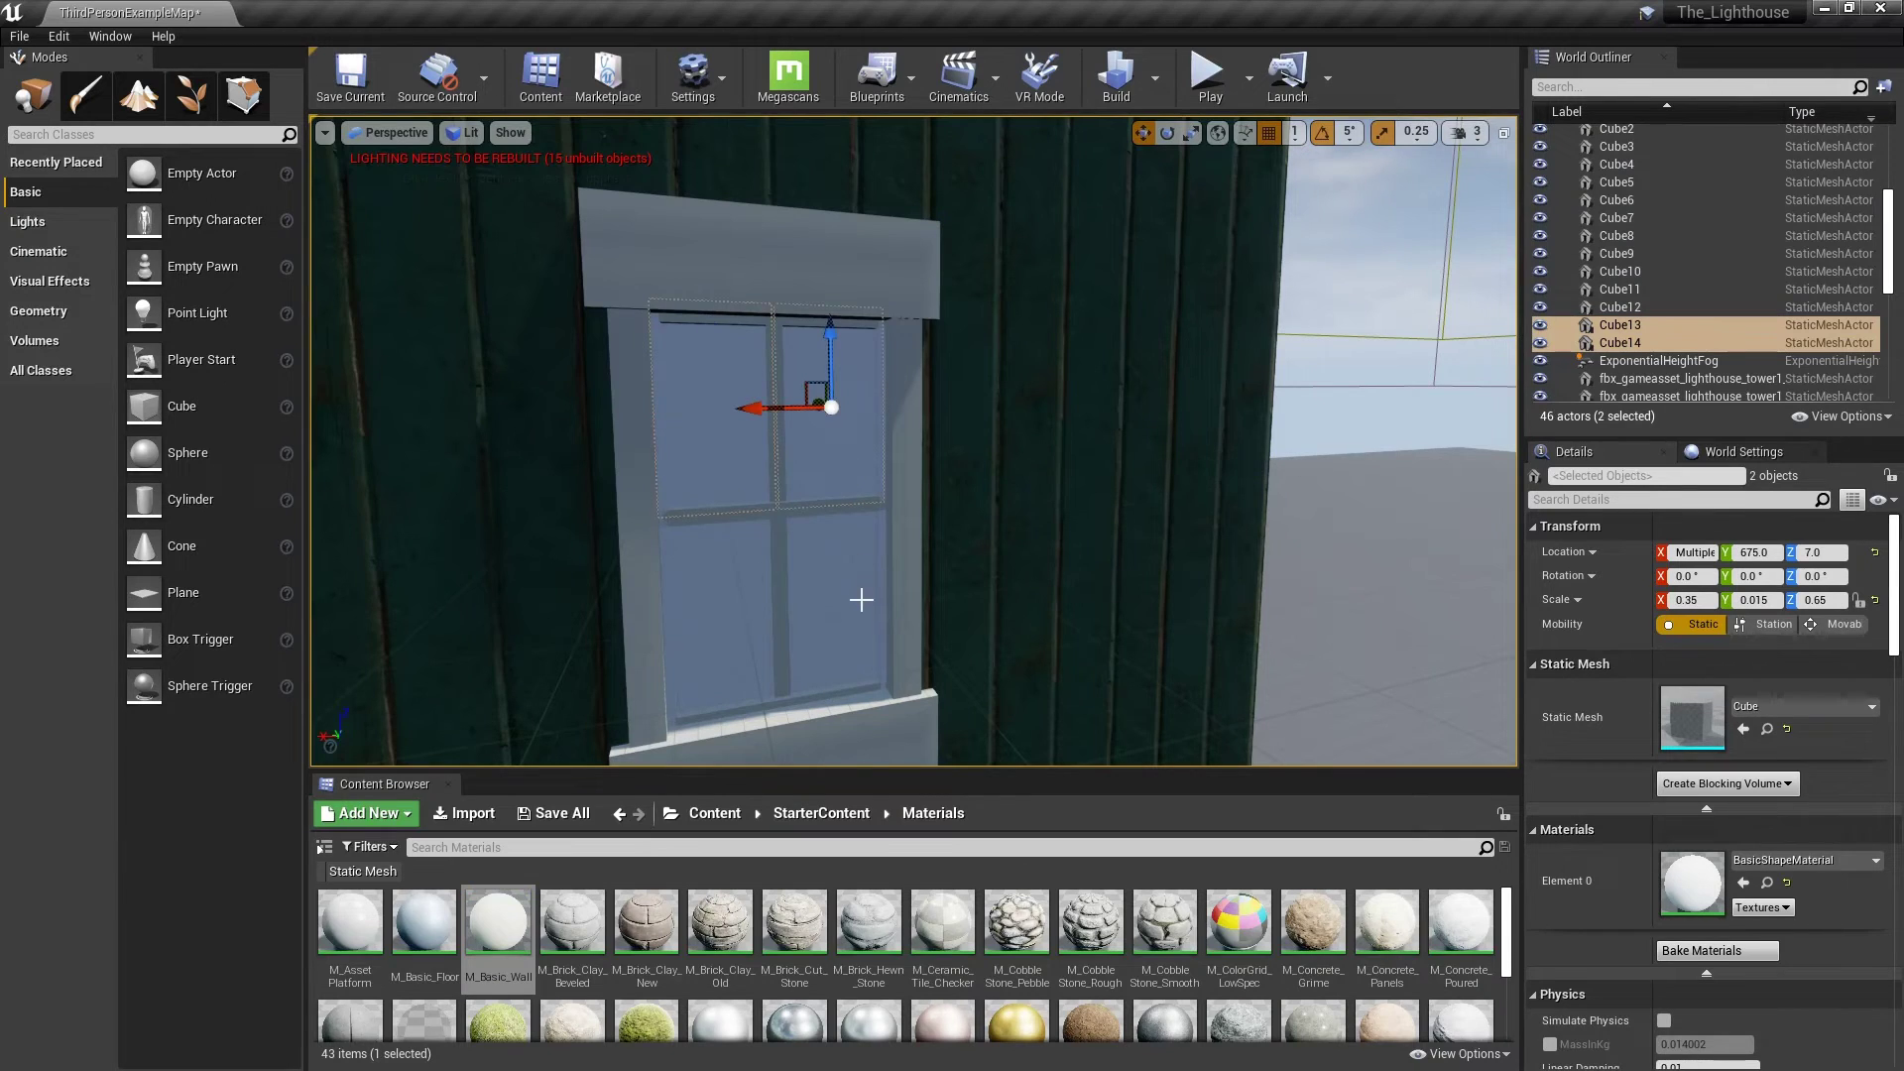
left_click(805, 596, "ctrl")
left_click(726, 606, "ctrl")
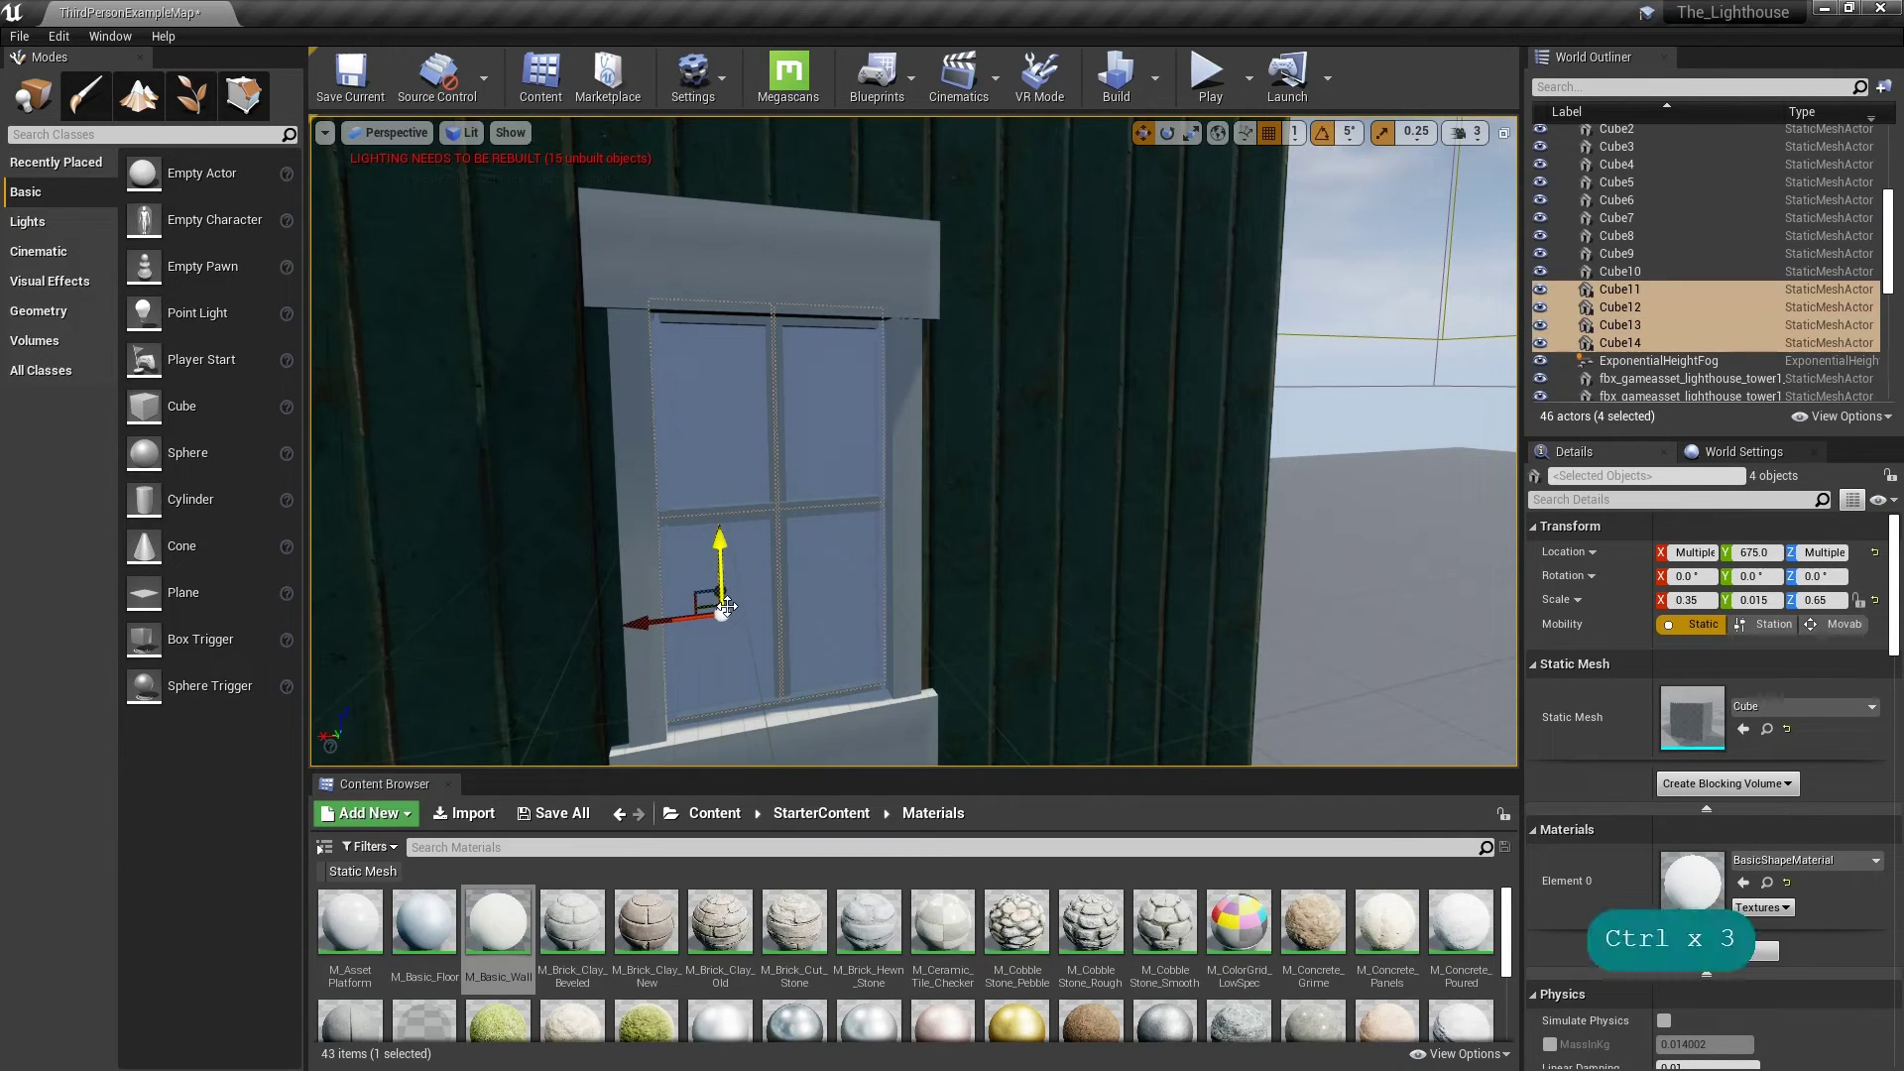
scroll(667, 699, "down", 2)
scroll(769, 731, "up", 1)
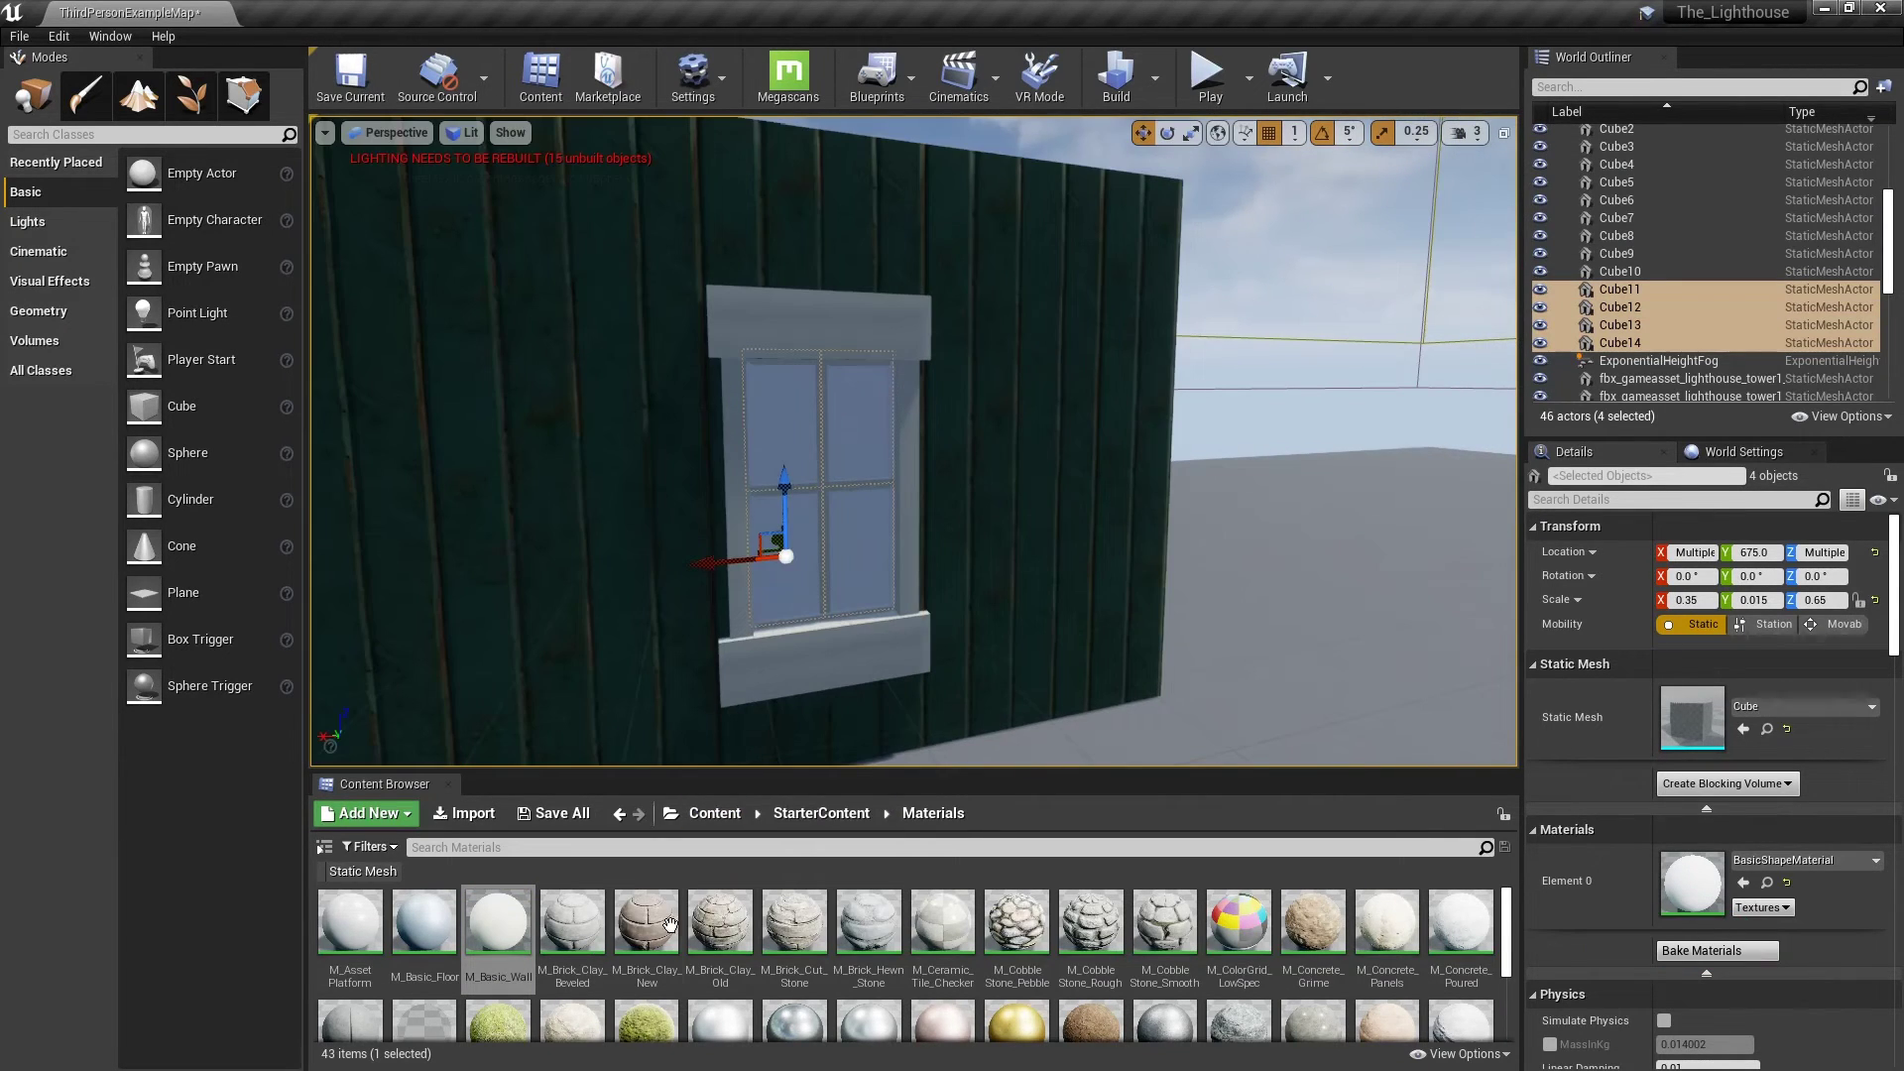
scroll(625, 940, "down", 2)
left_click_drag(424, 966, 1708, 886)
Step: Examine the glass panes by moving around to the other side of the wall
left_click(1382, 653)
key("d")
right_click_drag(1381, 653, 556, 599)
key("d")
key("w")
key("a")
key("s")
key("q")
key("a")
key("e")
key("w")
key("d")
key("w")
key("s")
key("w")
Step: Select the sill, both inner strips, central bar, crossbar, header and both side posts together
left_click(927, 691)
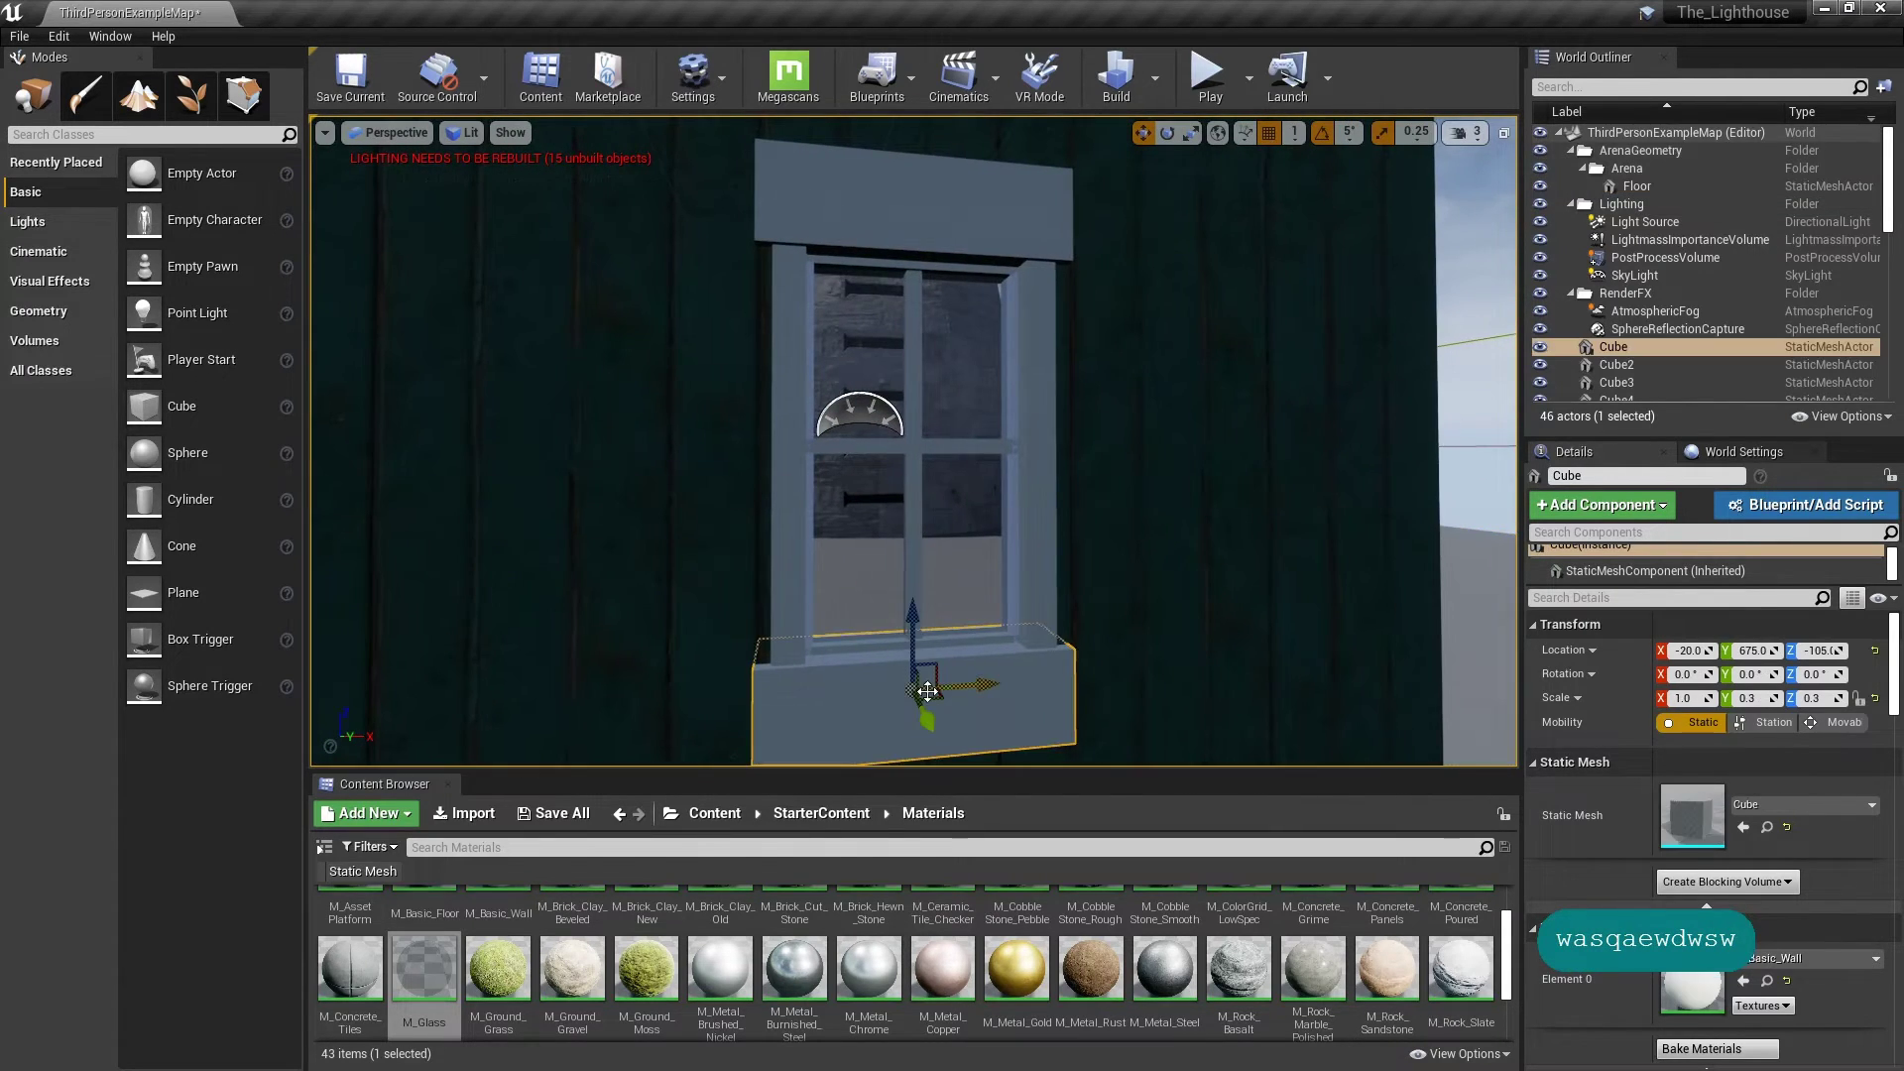
left_click(842, 655, "ctrl")
left_click(921, 496, "ctrl")
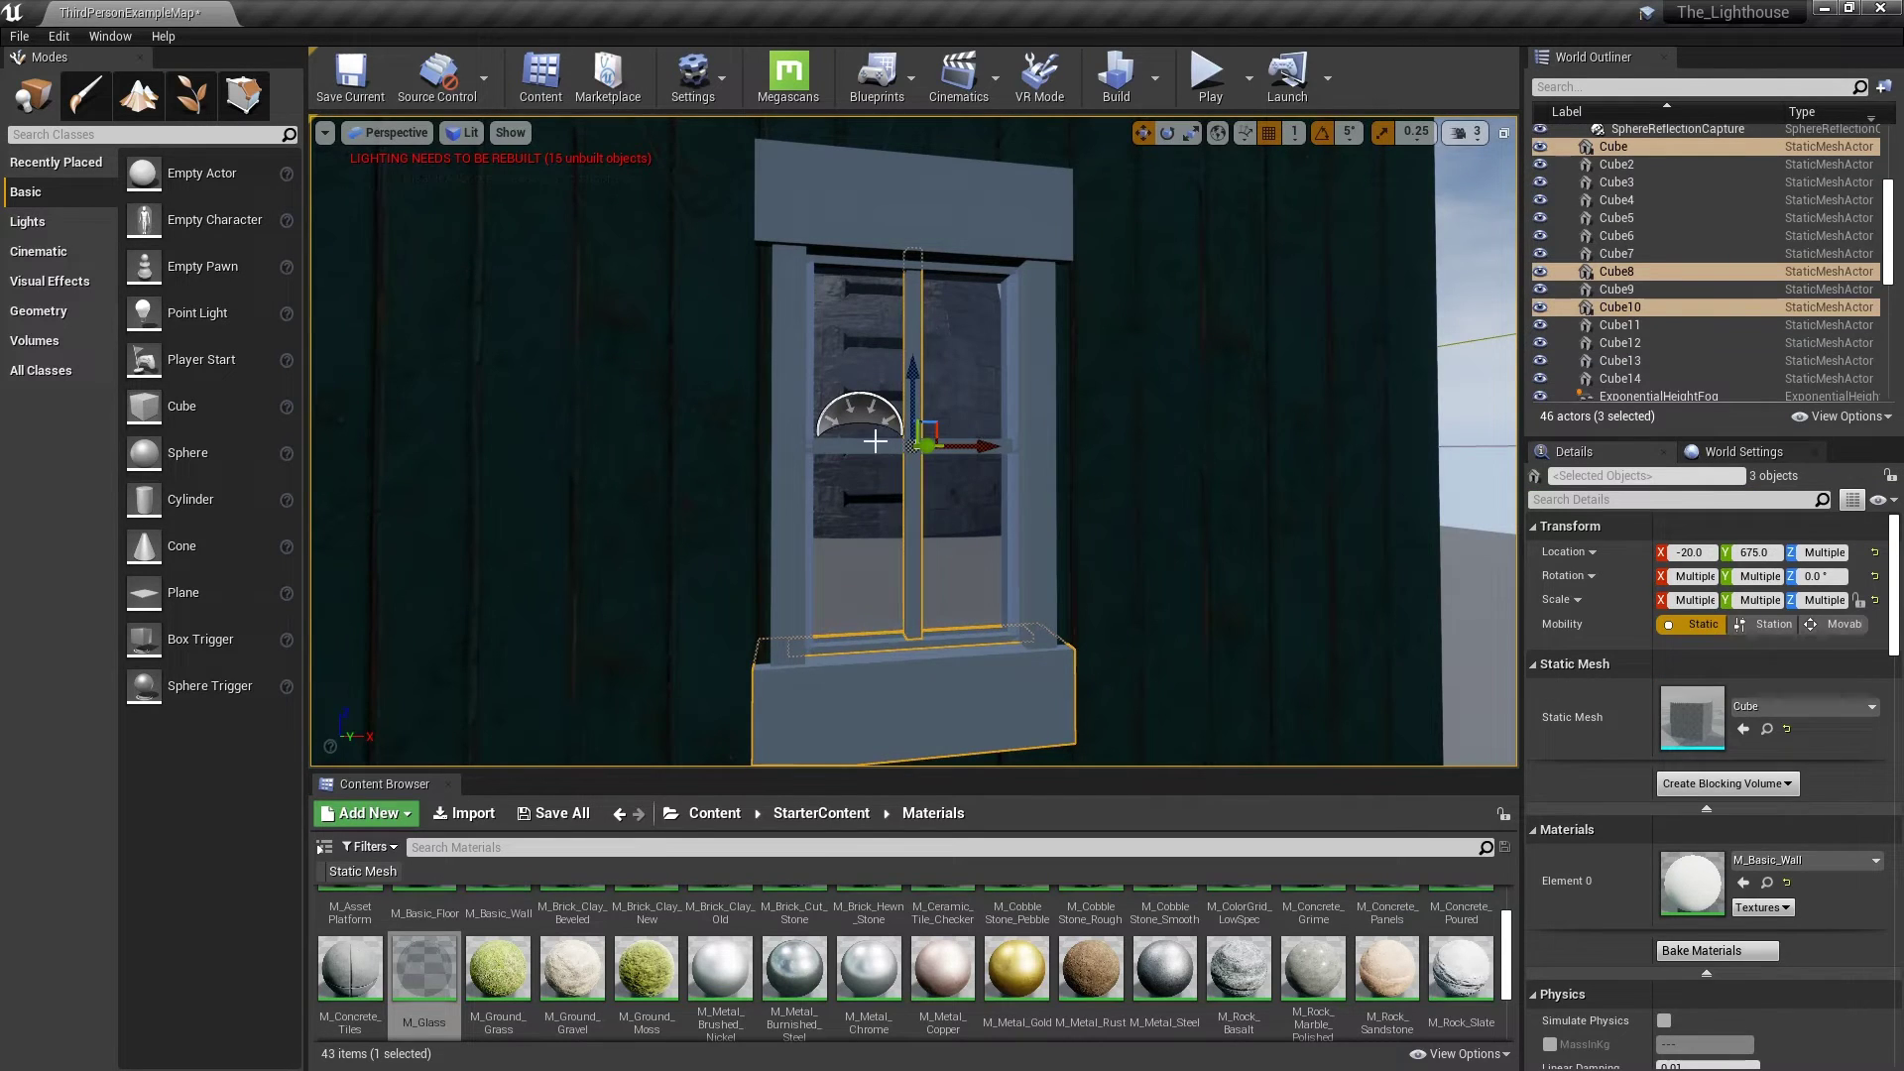
left_click(877, 445, "ctrl")
left_click(865, 261, "ctrl")
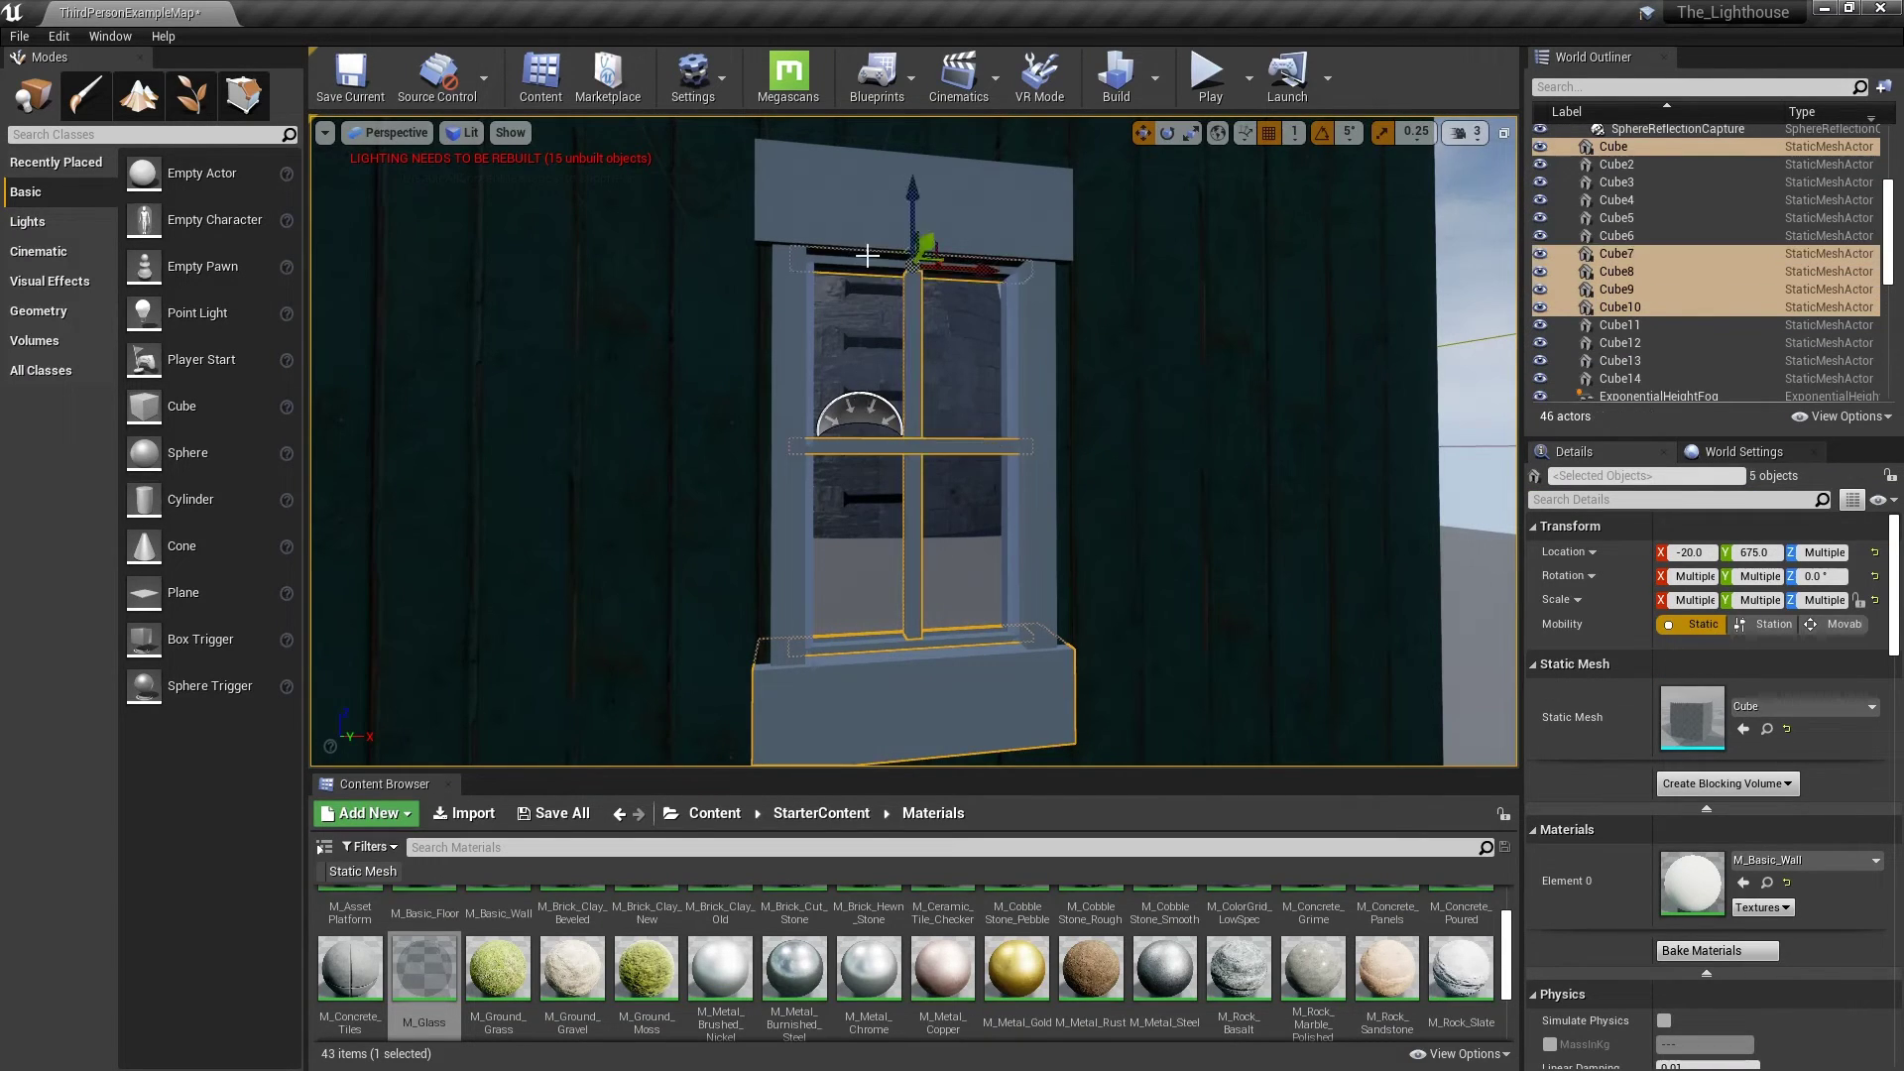
left_click(820, 254, "ctrl")
left_click(788, 354, "ctrl")
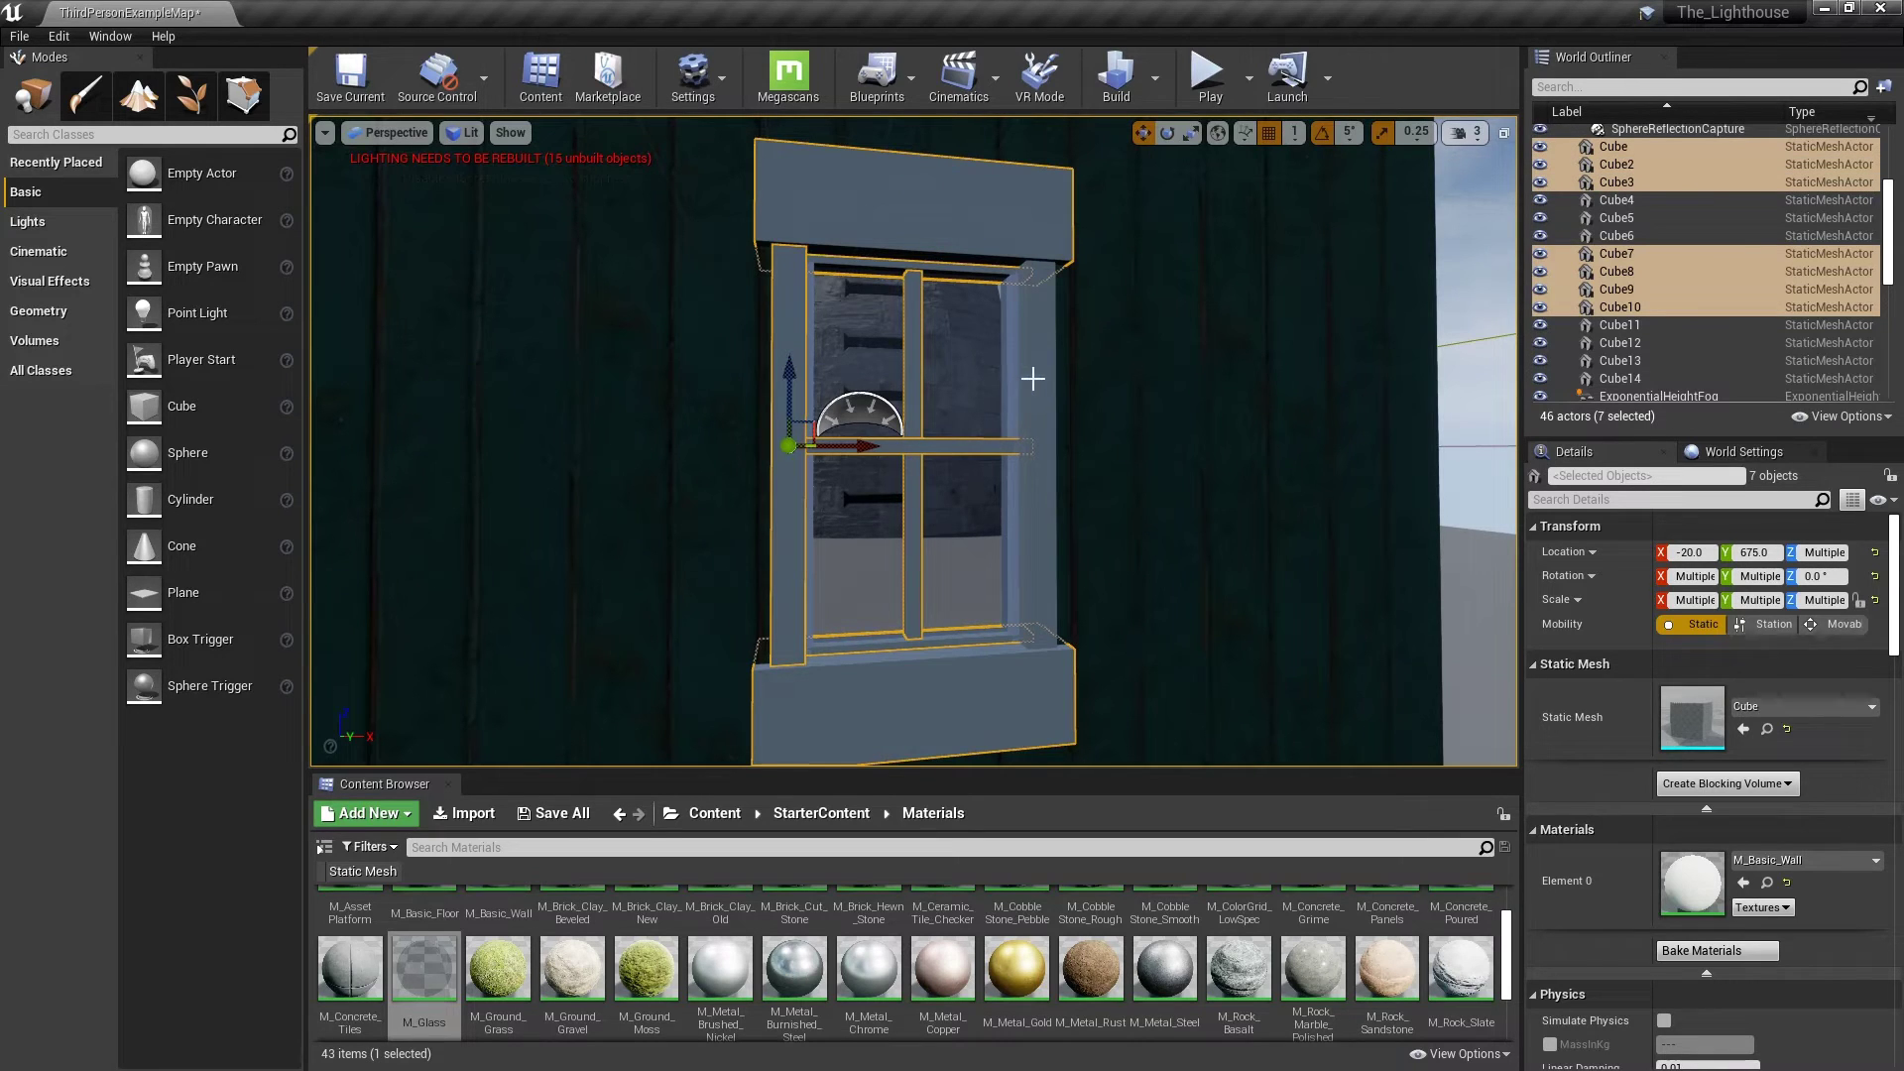
left_click(1032, 378, "ctrl")
left_click(956, 359, "ctrl")
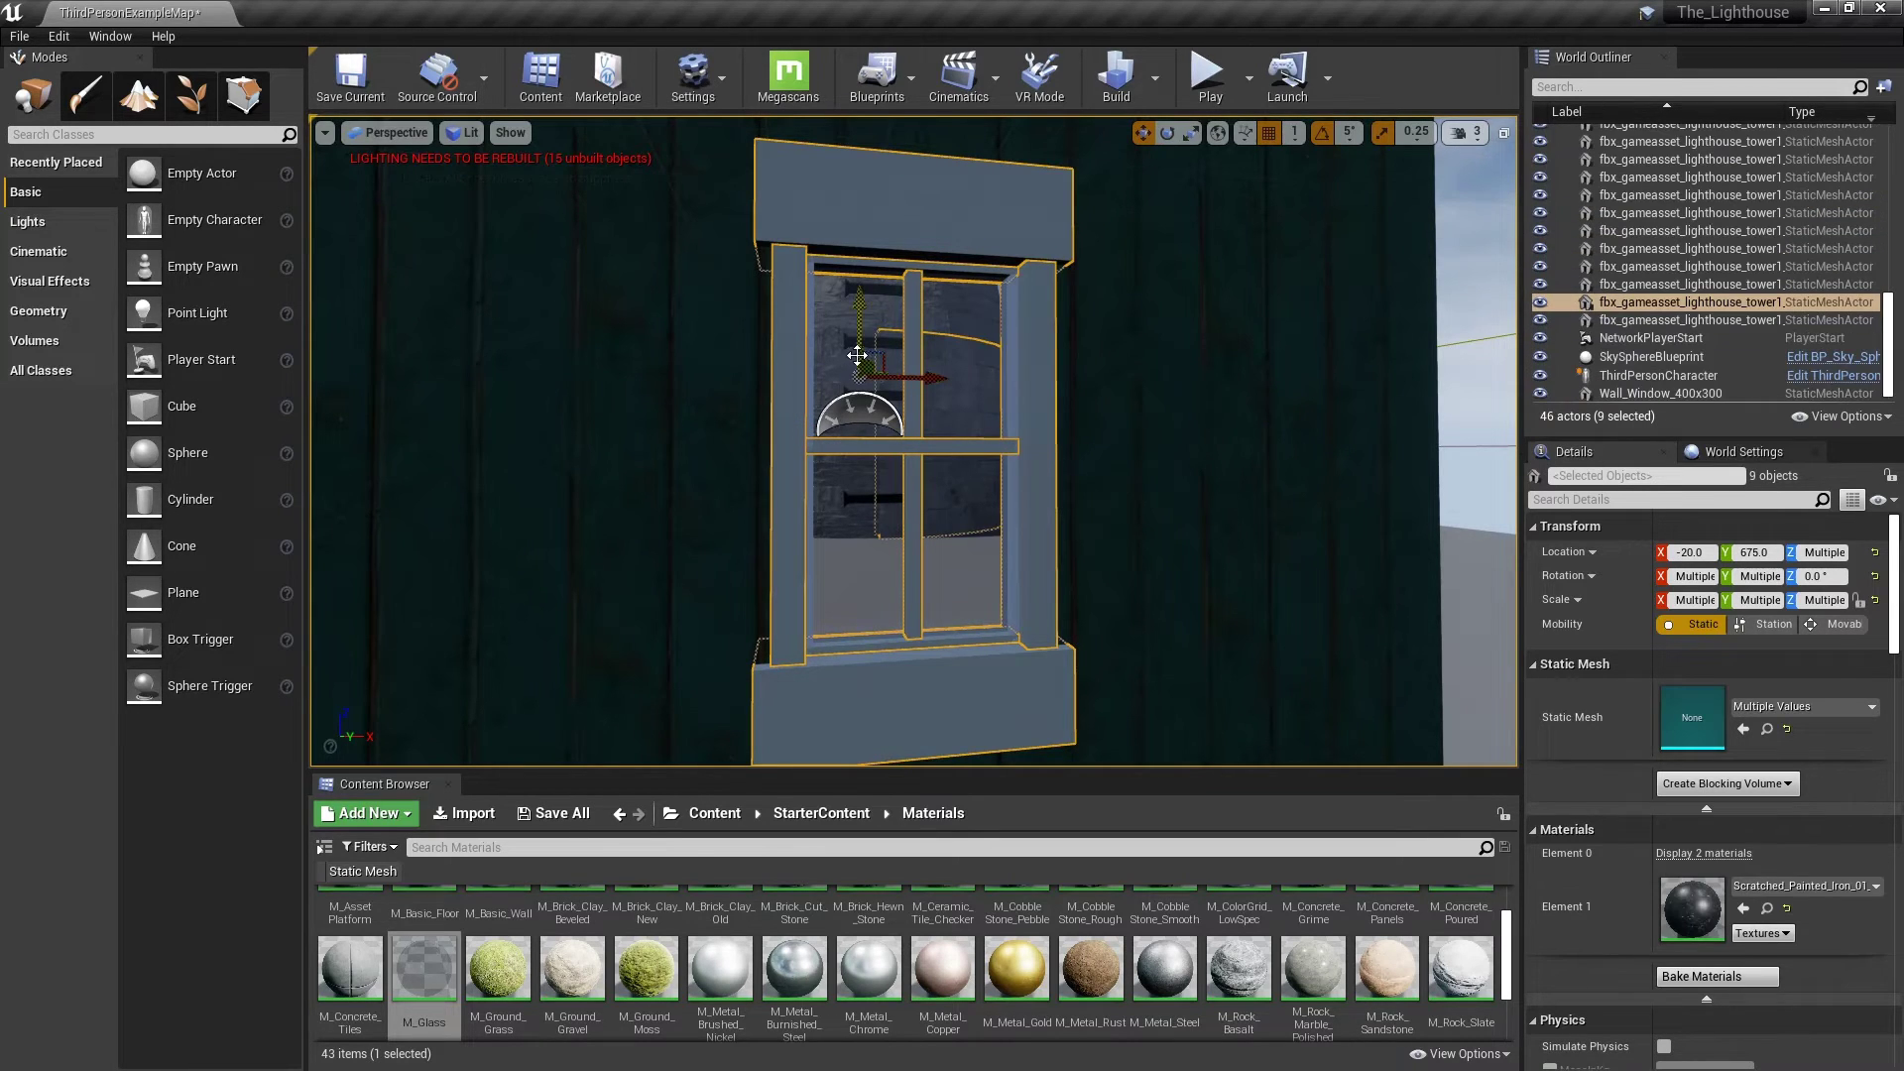
key("ctrl+z")
key("a")
key("a")
key("a")
key("a")
key("a")
right_click_drag(978, 502, 932, 502)
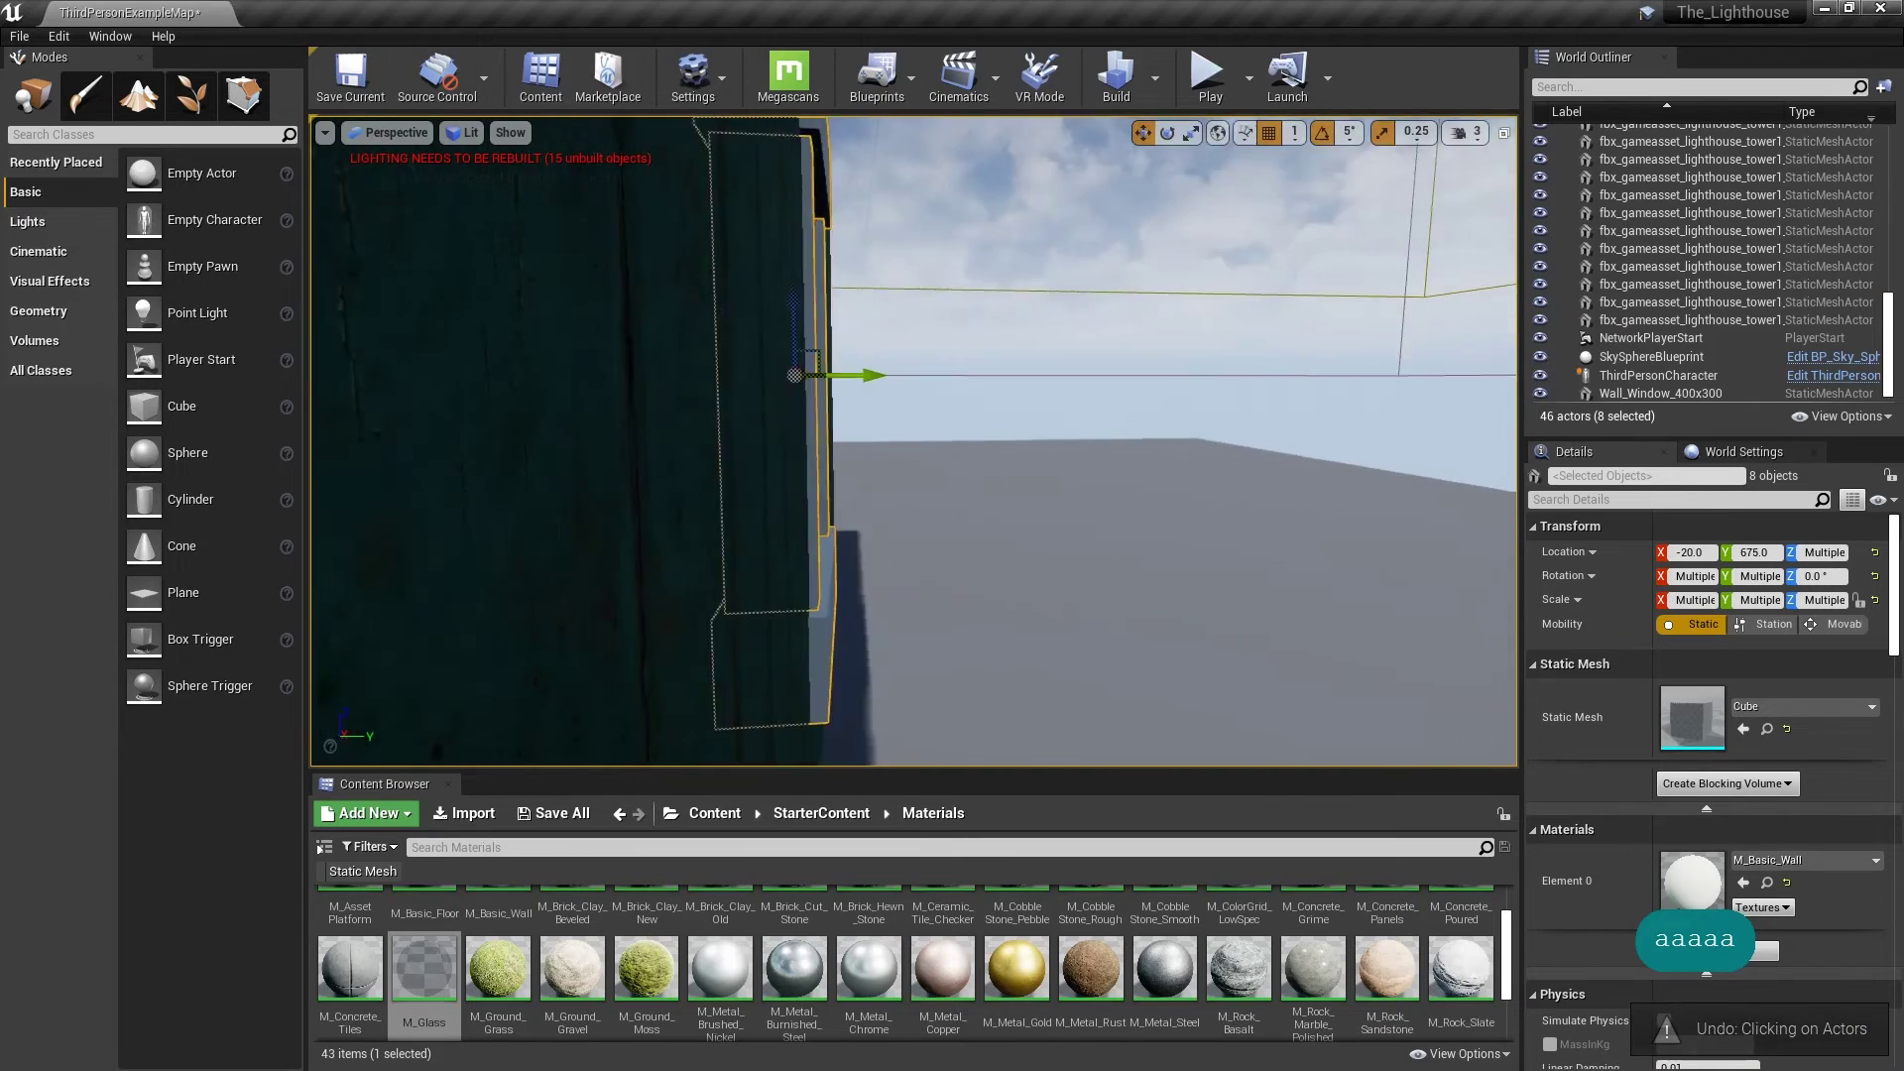
key("a")
key("a")
key("a")
key("a")
right_click_drag(949, 411, 1096, 410)
left_click(924, 361, "ctrl")
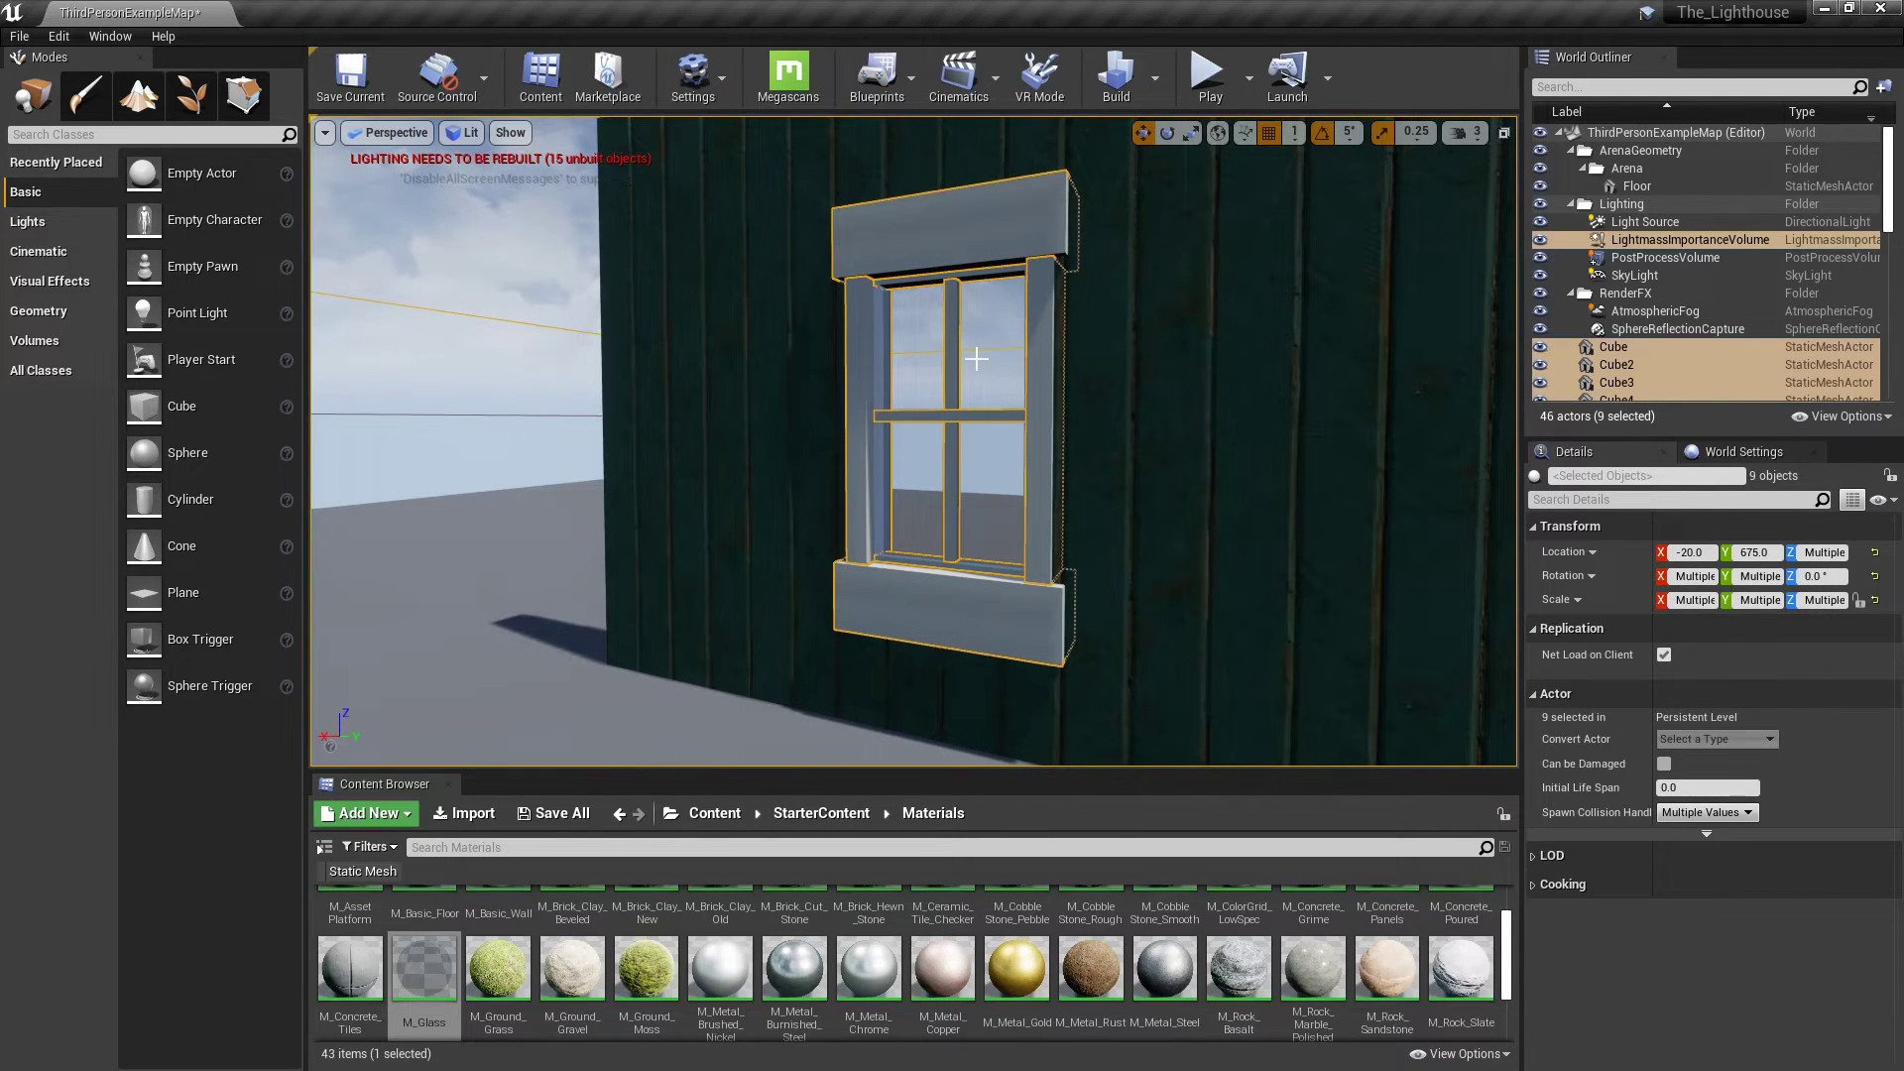
key("ctrl+z")
Step: Add the remaining window parts Cube11 through Cube14, Cube5 and Cube6 to the selection
right_click_drag(977, 358, 989, 404)
key("a")
key("w")
key("e")
key("w")
key("s")
scroll(1805, 337, "down", 3)
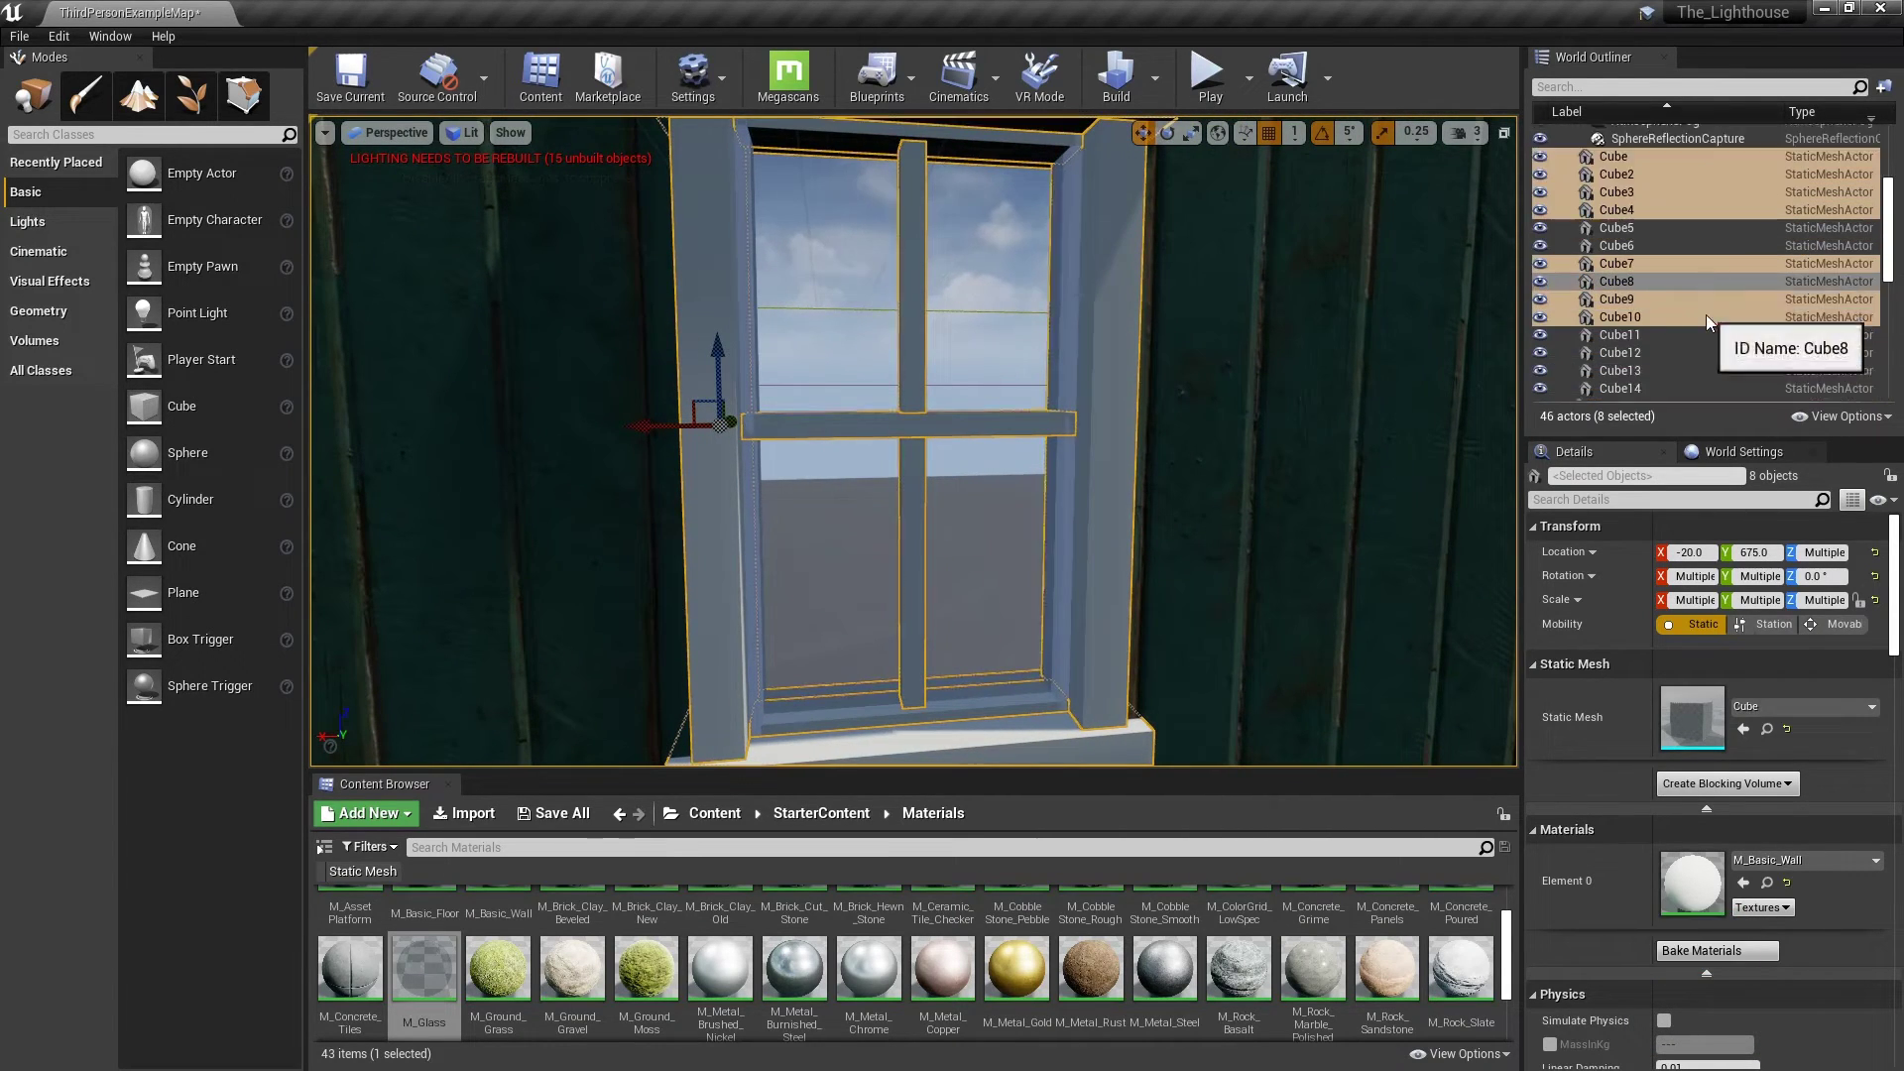
scroll(1706, 314, "down", 1)
left_click(1633, 301, "ctrl")
left_click(1634, 321, "ctrl")
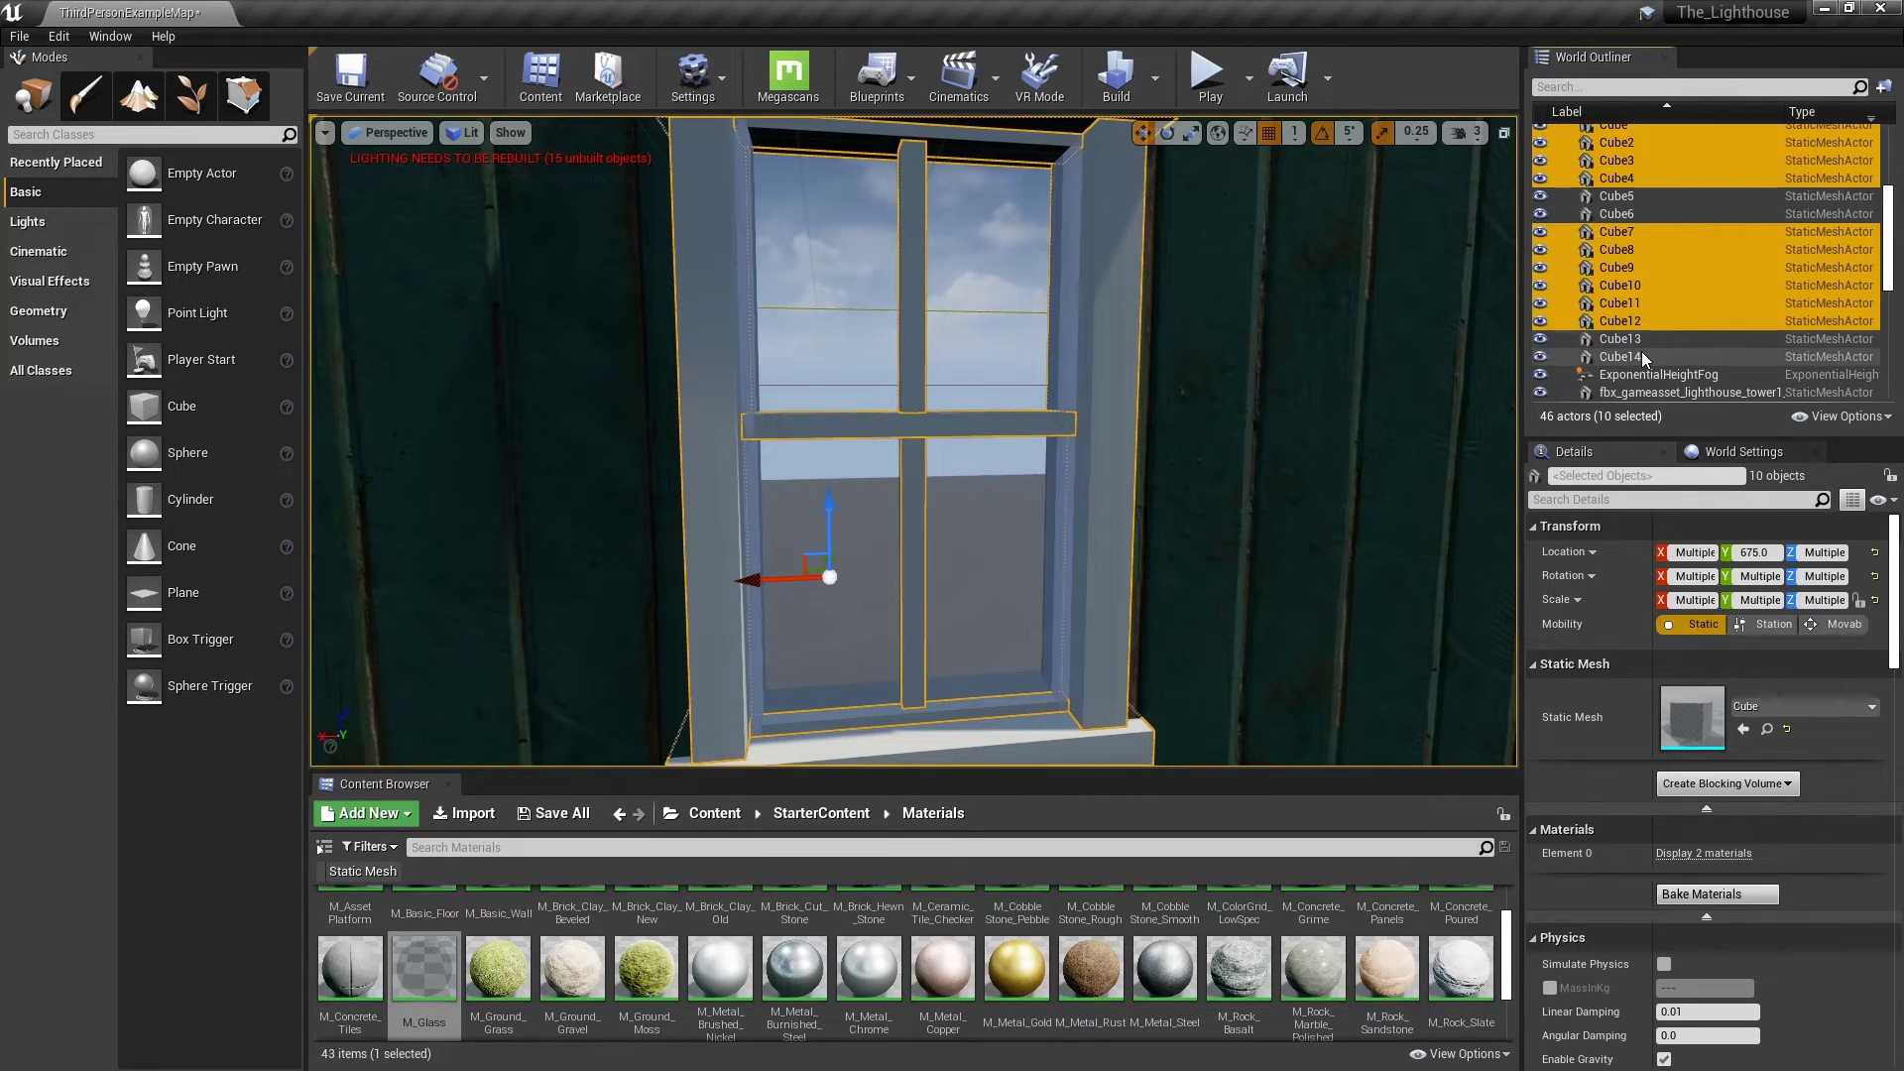
left_click(1638, 339, "ctrl")
left_click(1642, 355, "ctrl")
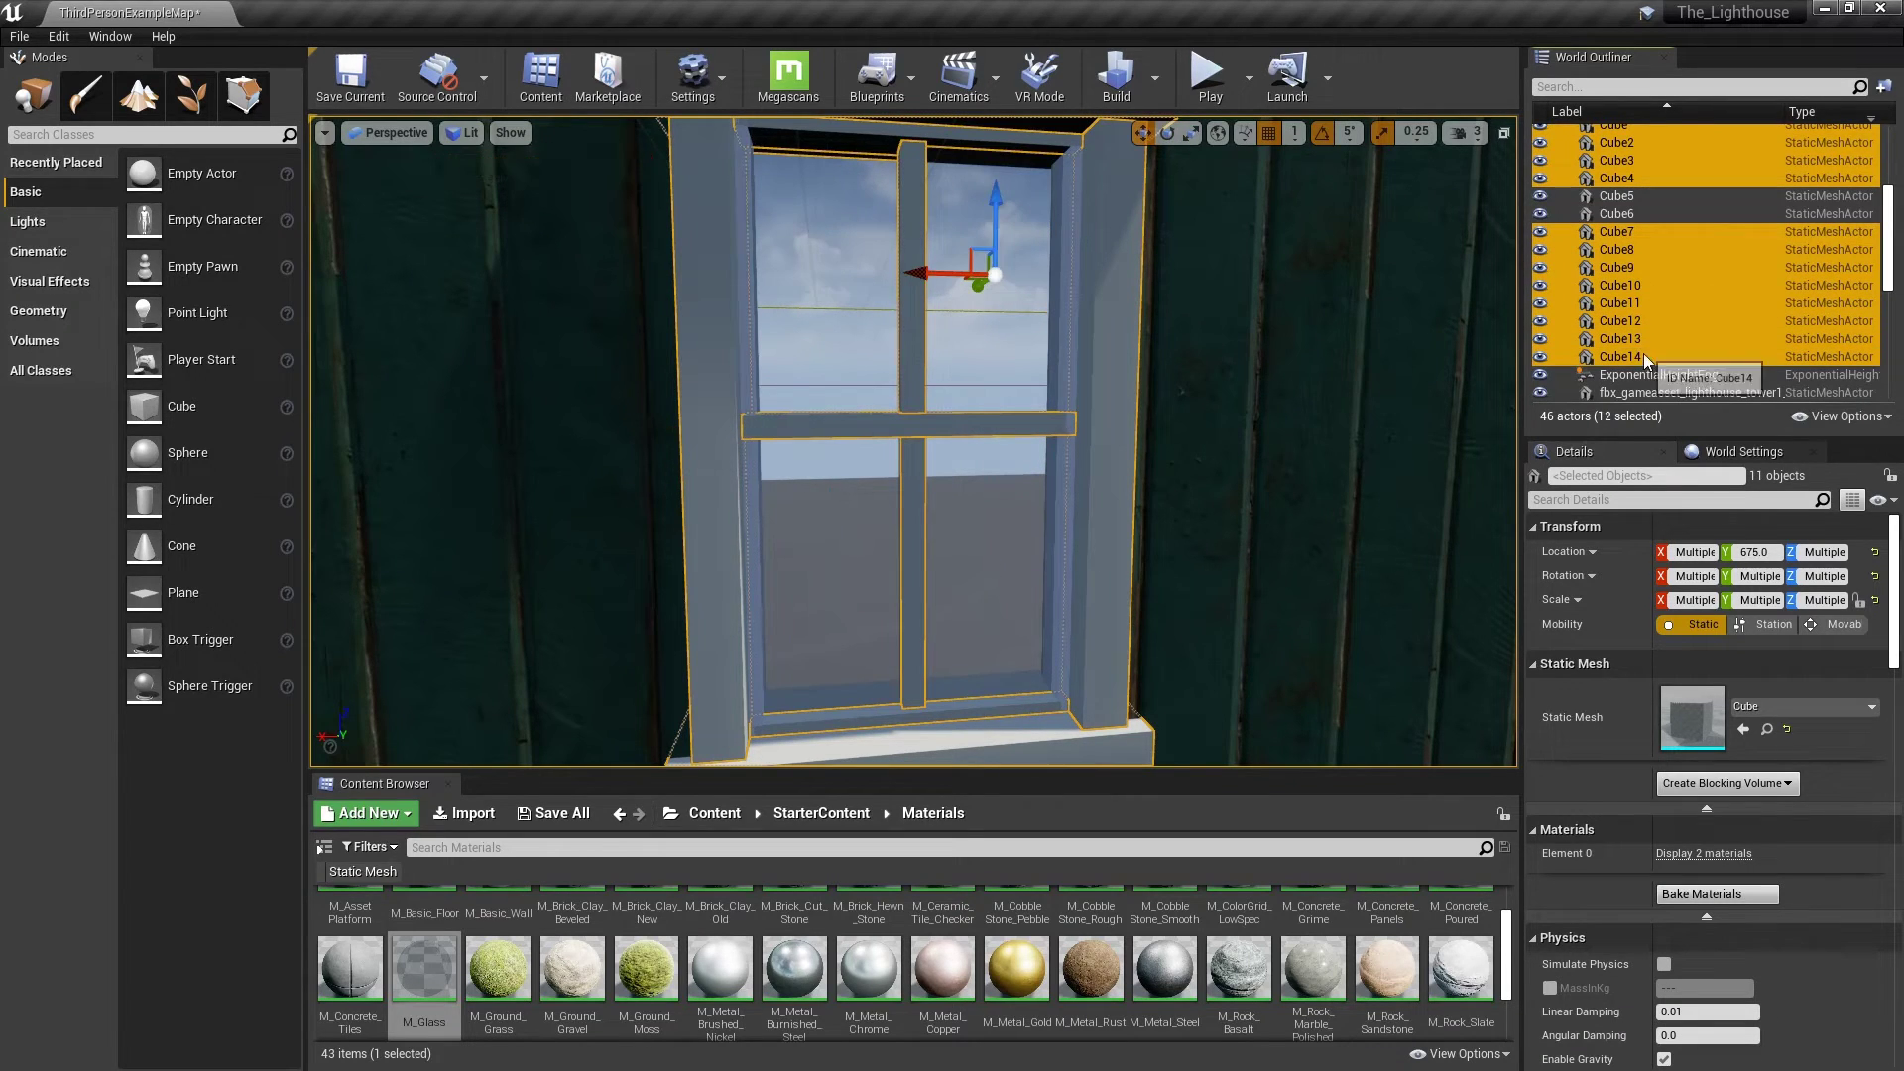
left_click(1638, 200, "ctrl")
left_click(1639, 213, "ctrl")
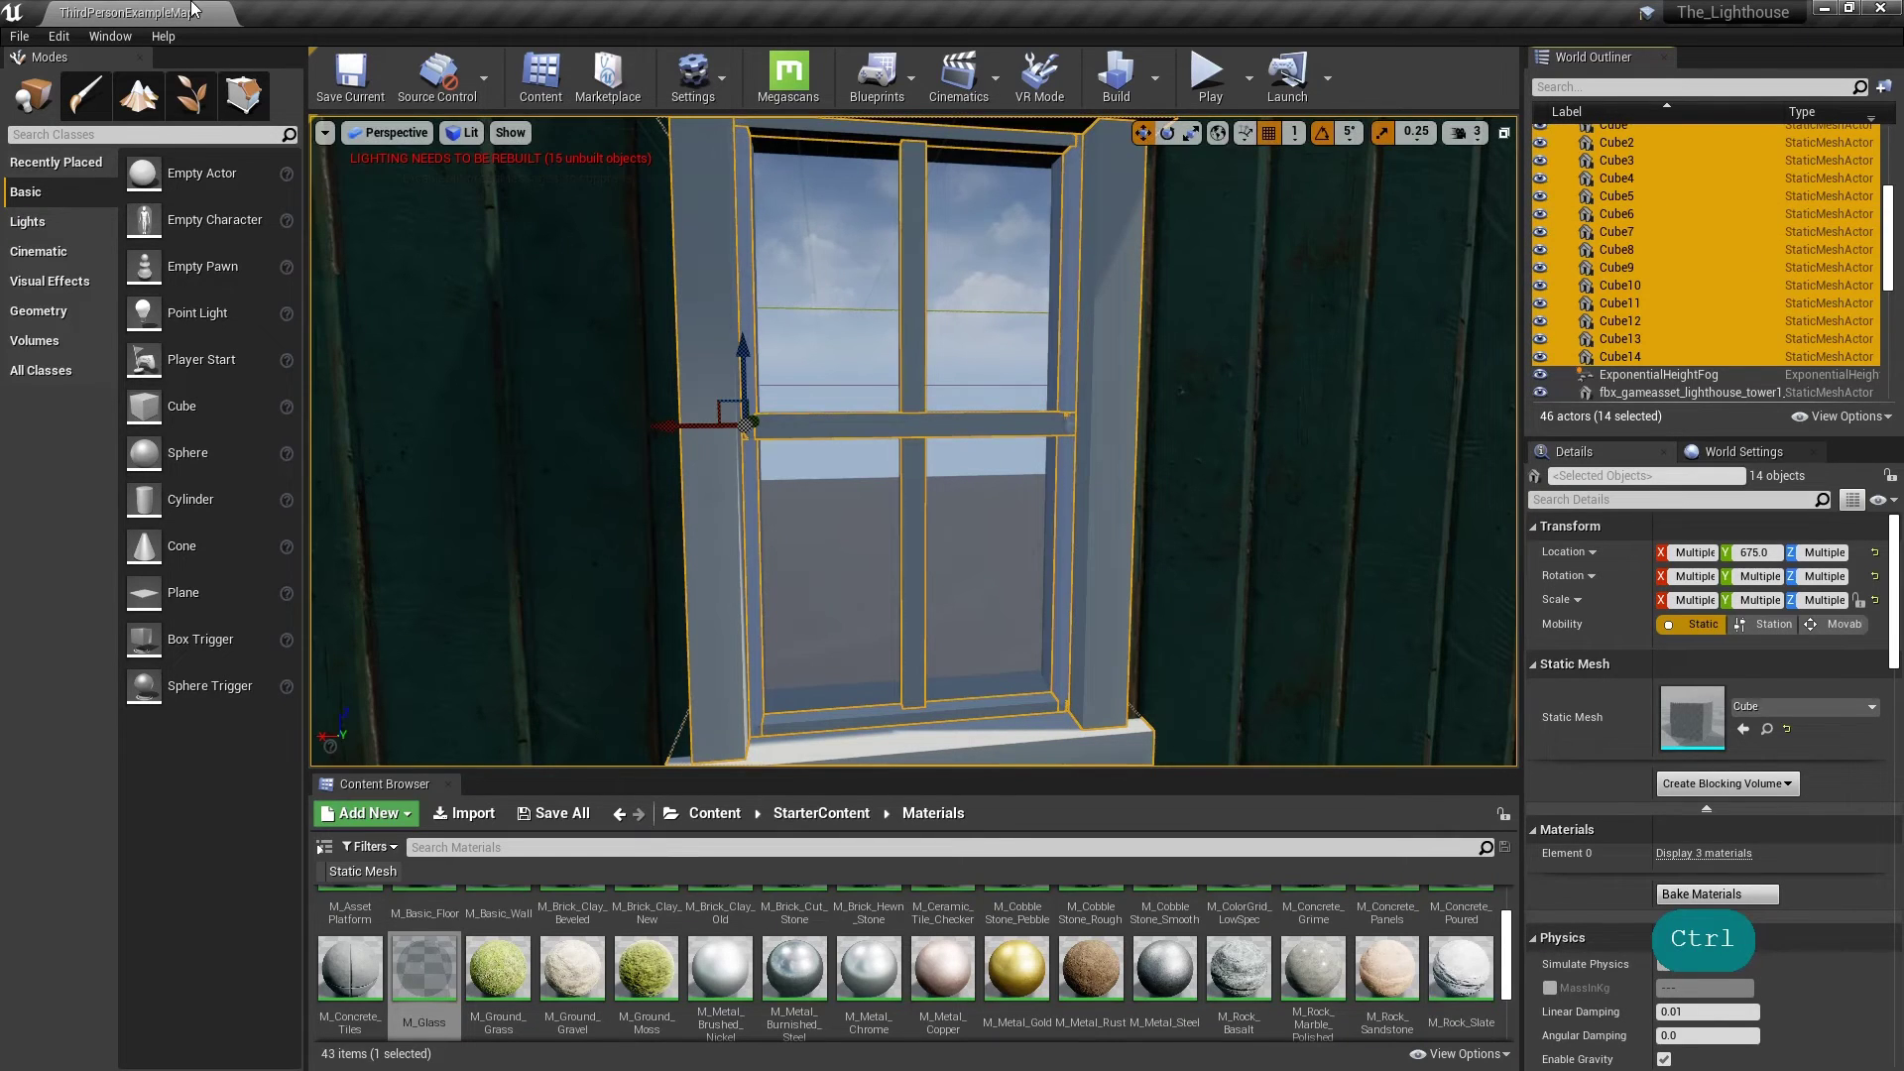
Step: Group all fourteen selected window parts
left_click(59, 36)
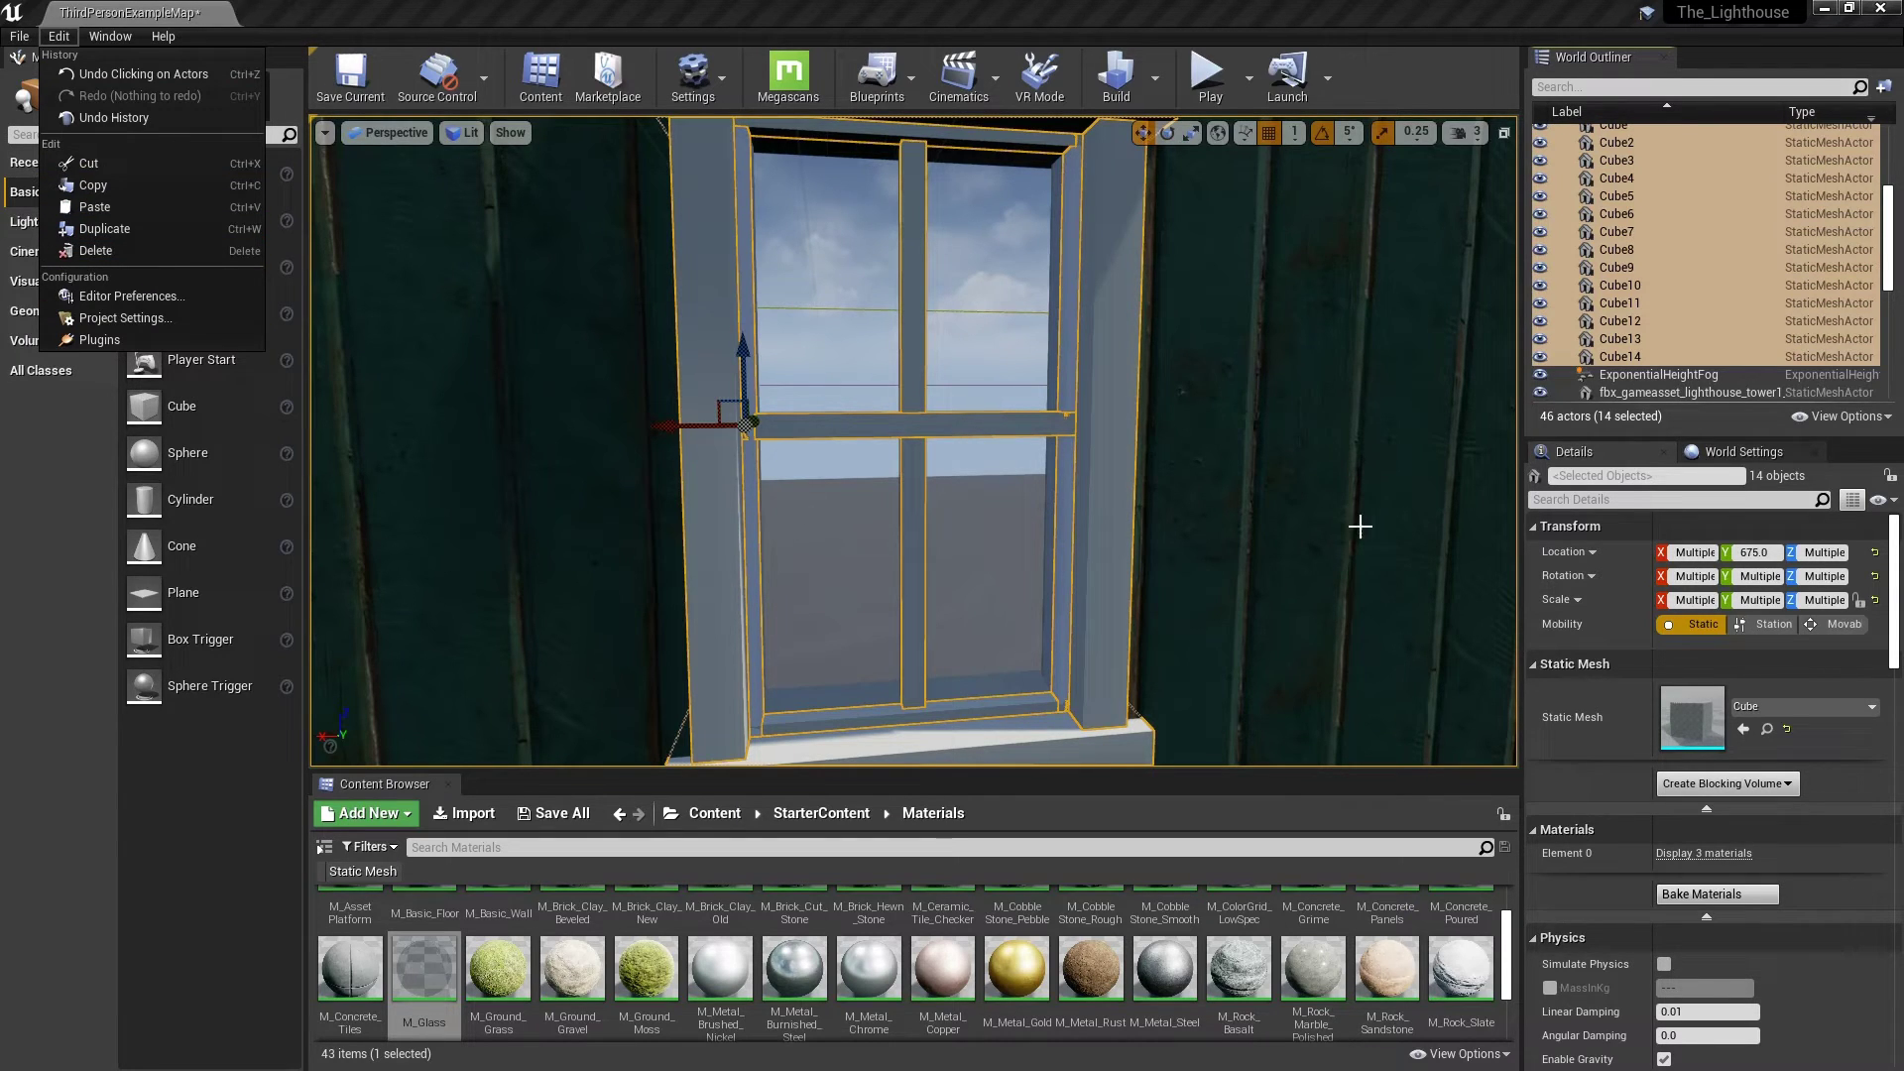
left_click(276, 9)
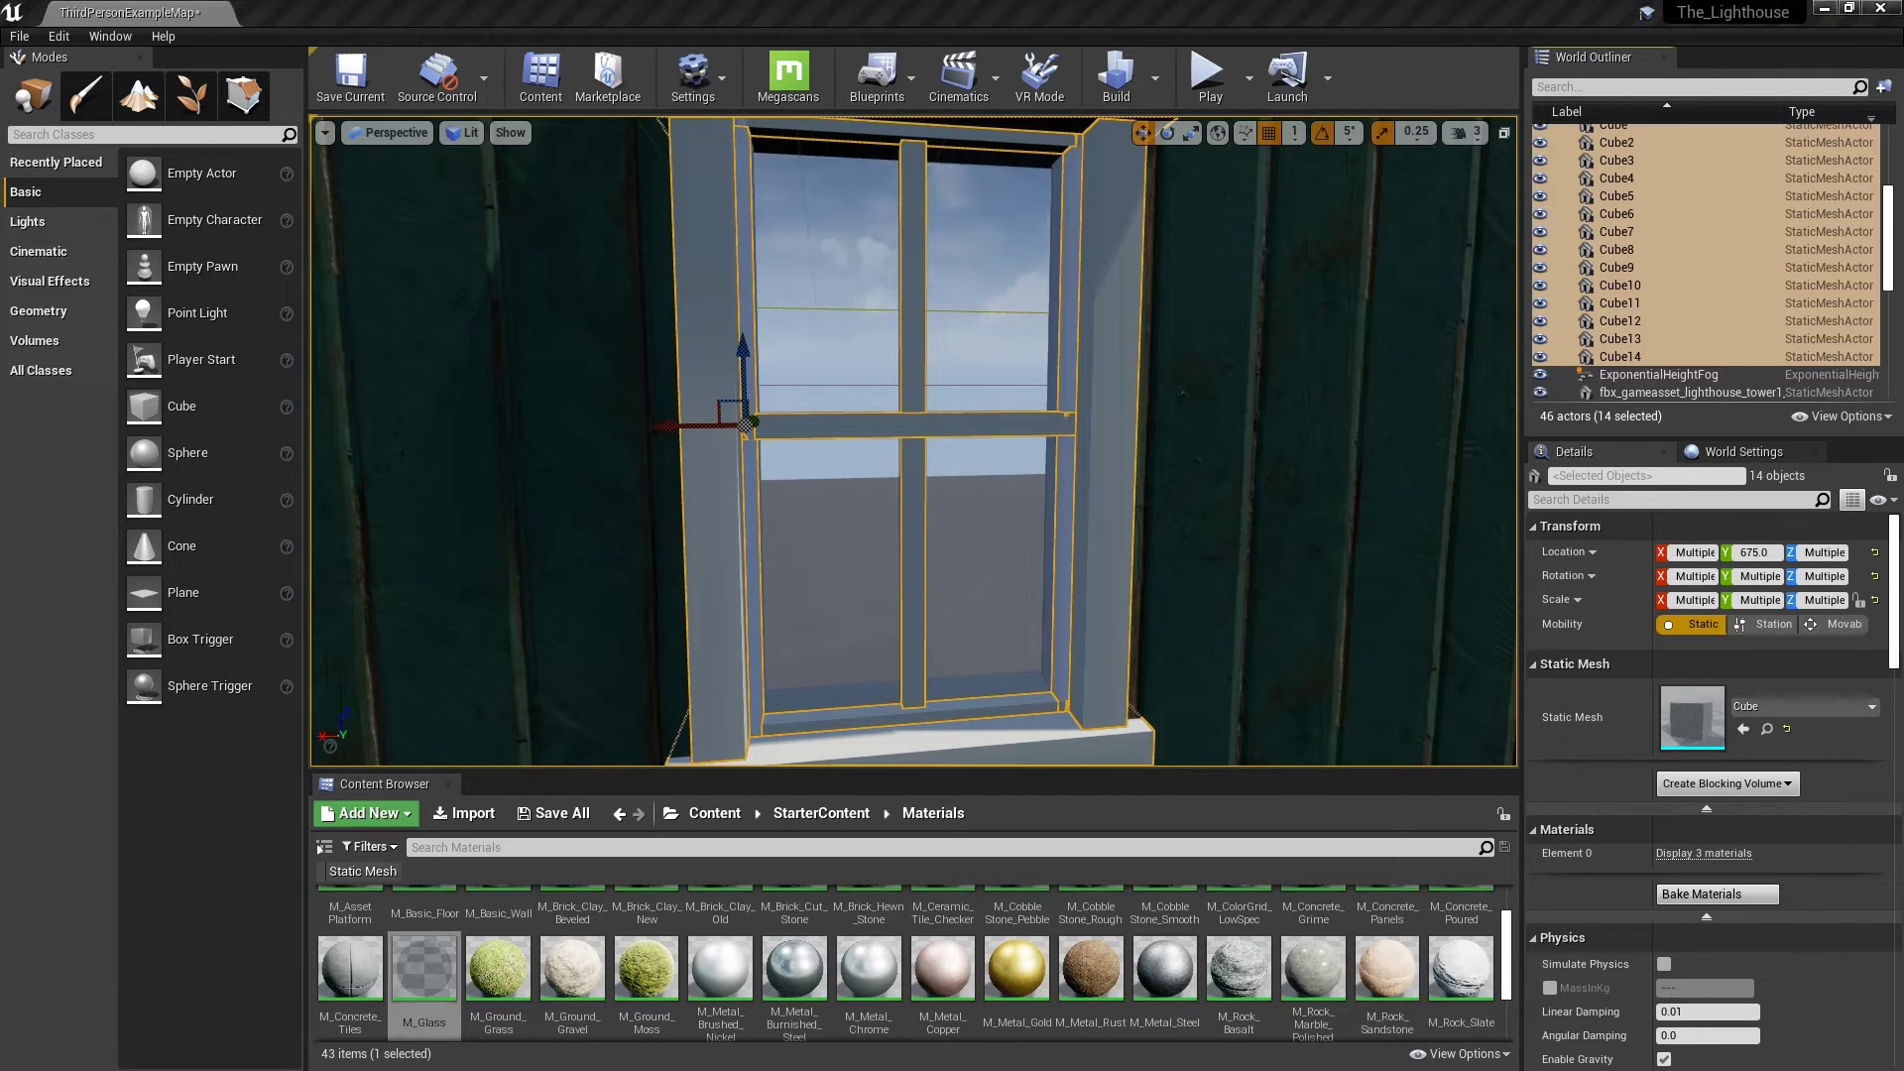
left_click_drag(684, 543, 685, 547)
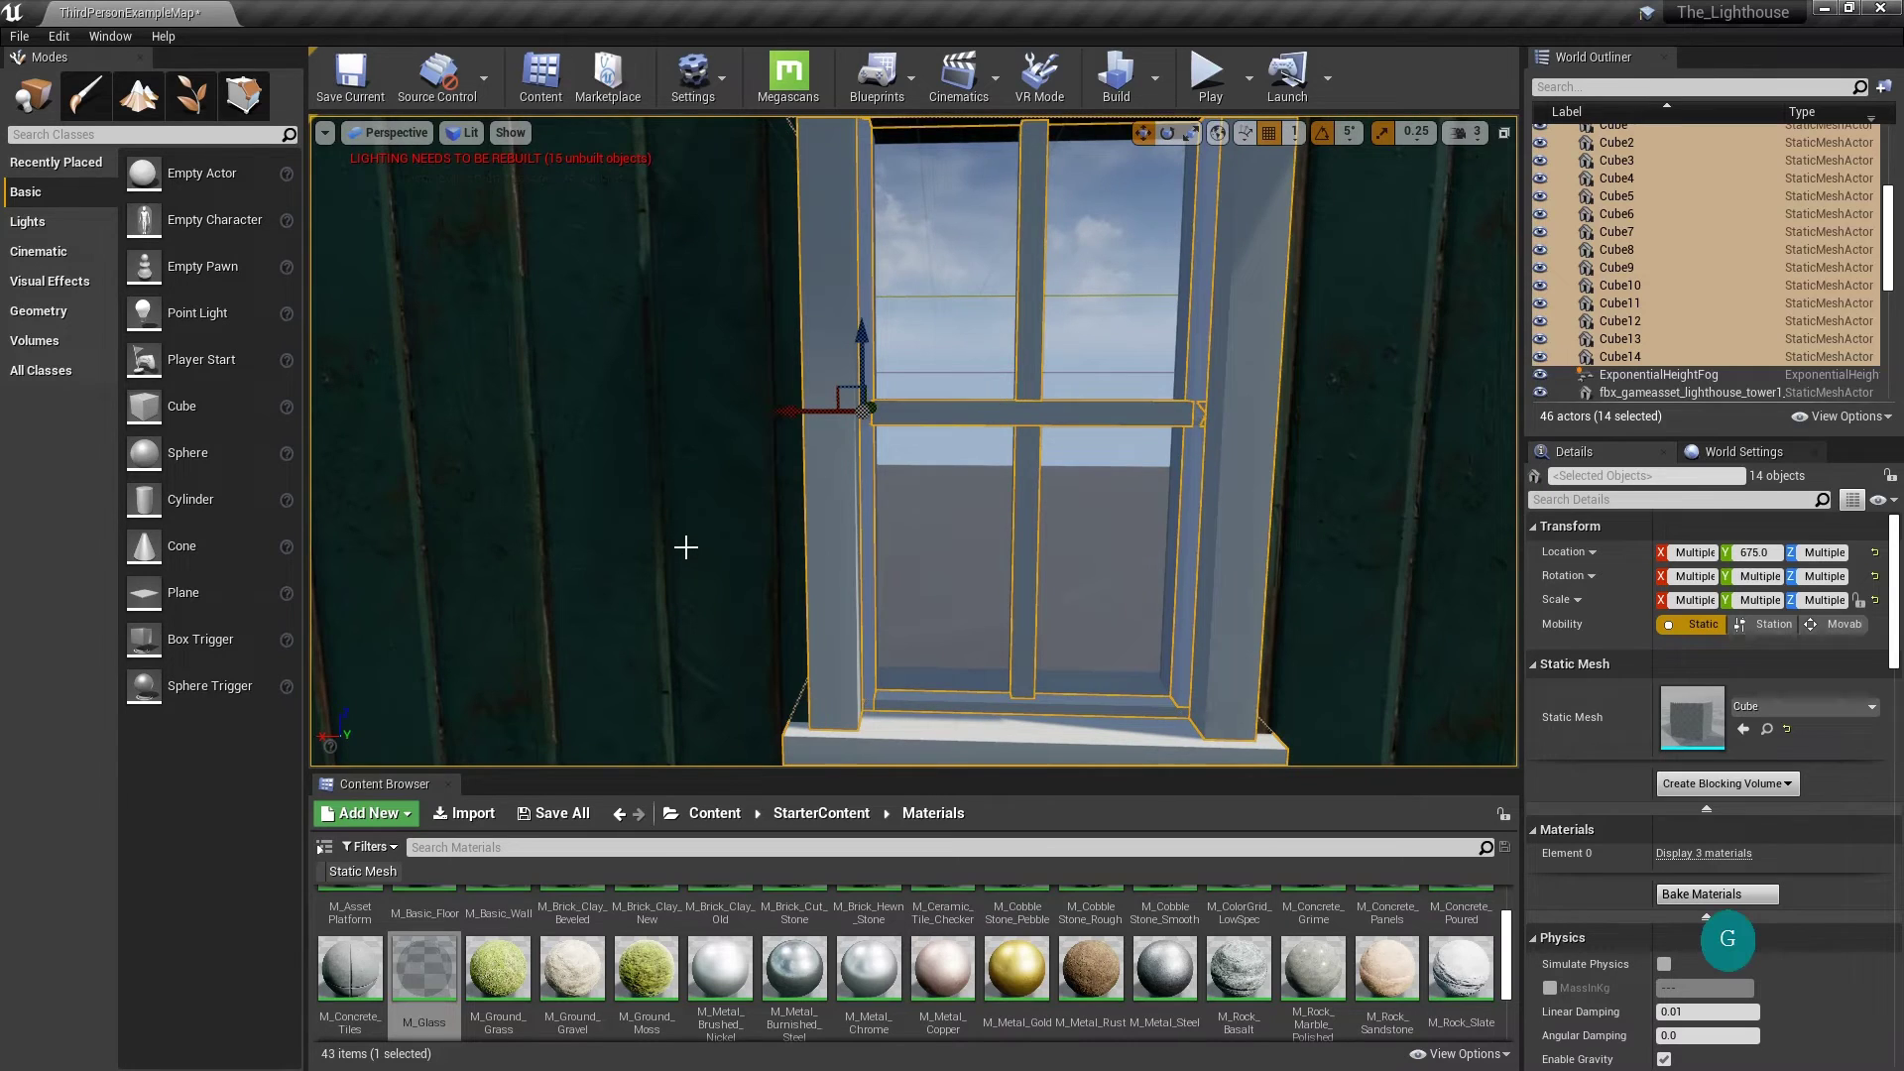
key("ctrl+g")
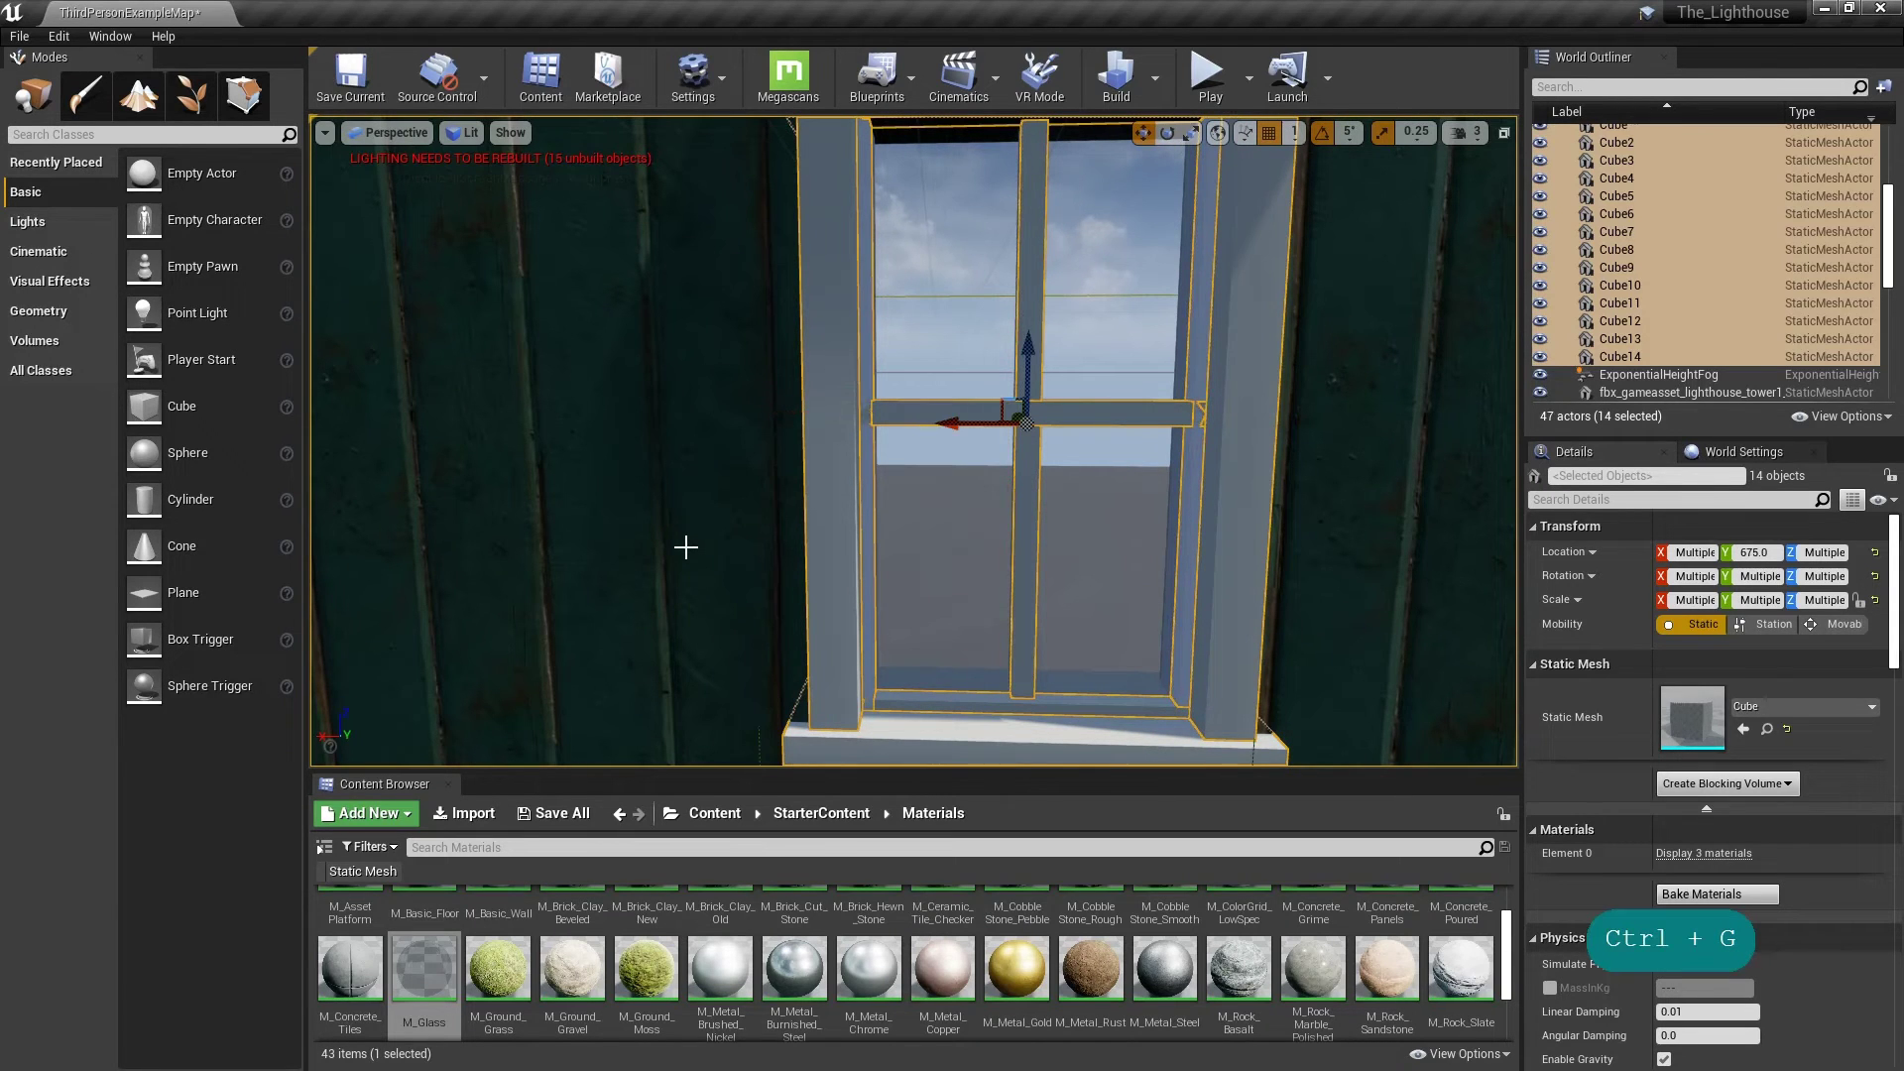
Step: Move the grouped window out of the wall opening along Y to 541
key("d")
key("s")
key("d")
right_click_drag(934, 518, 968, 497)
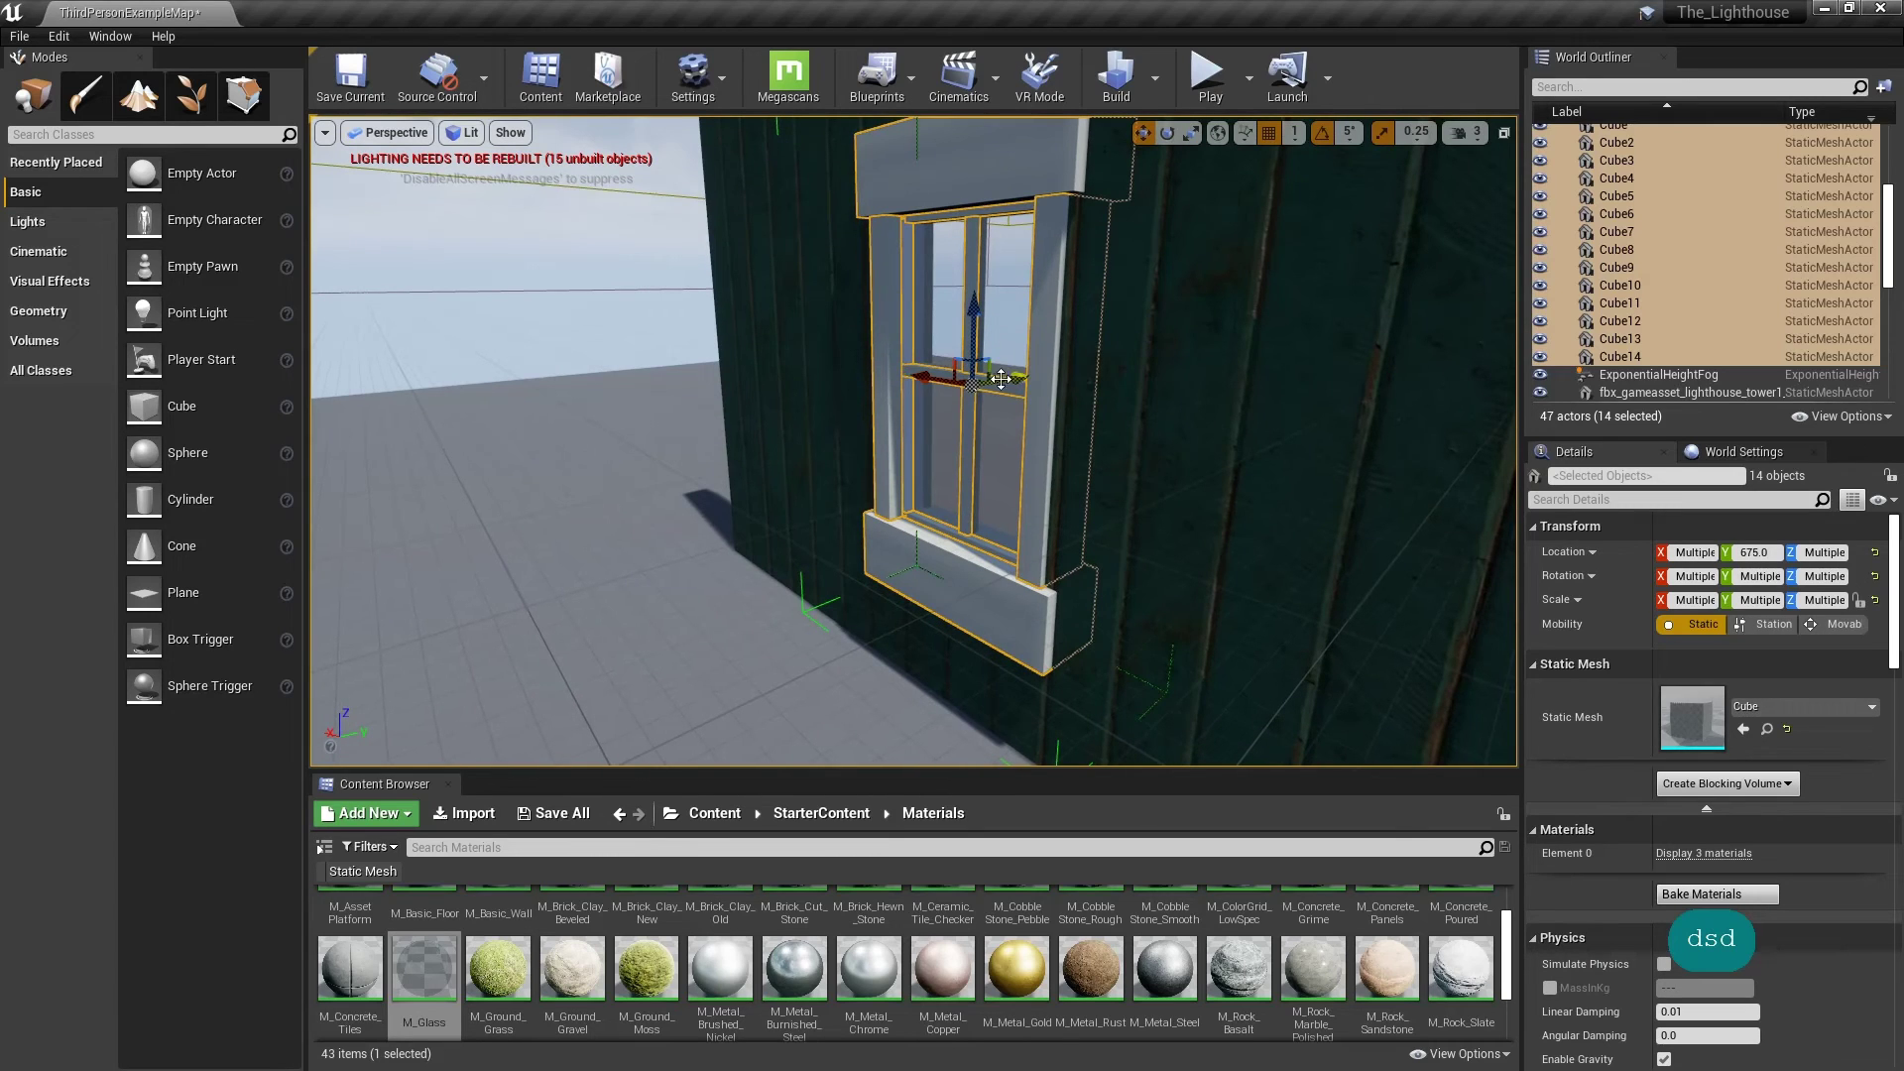
left_click_drag(1001, 379, 684, 463)
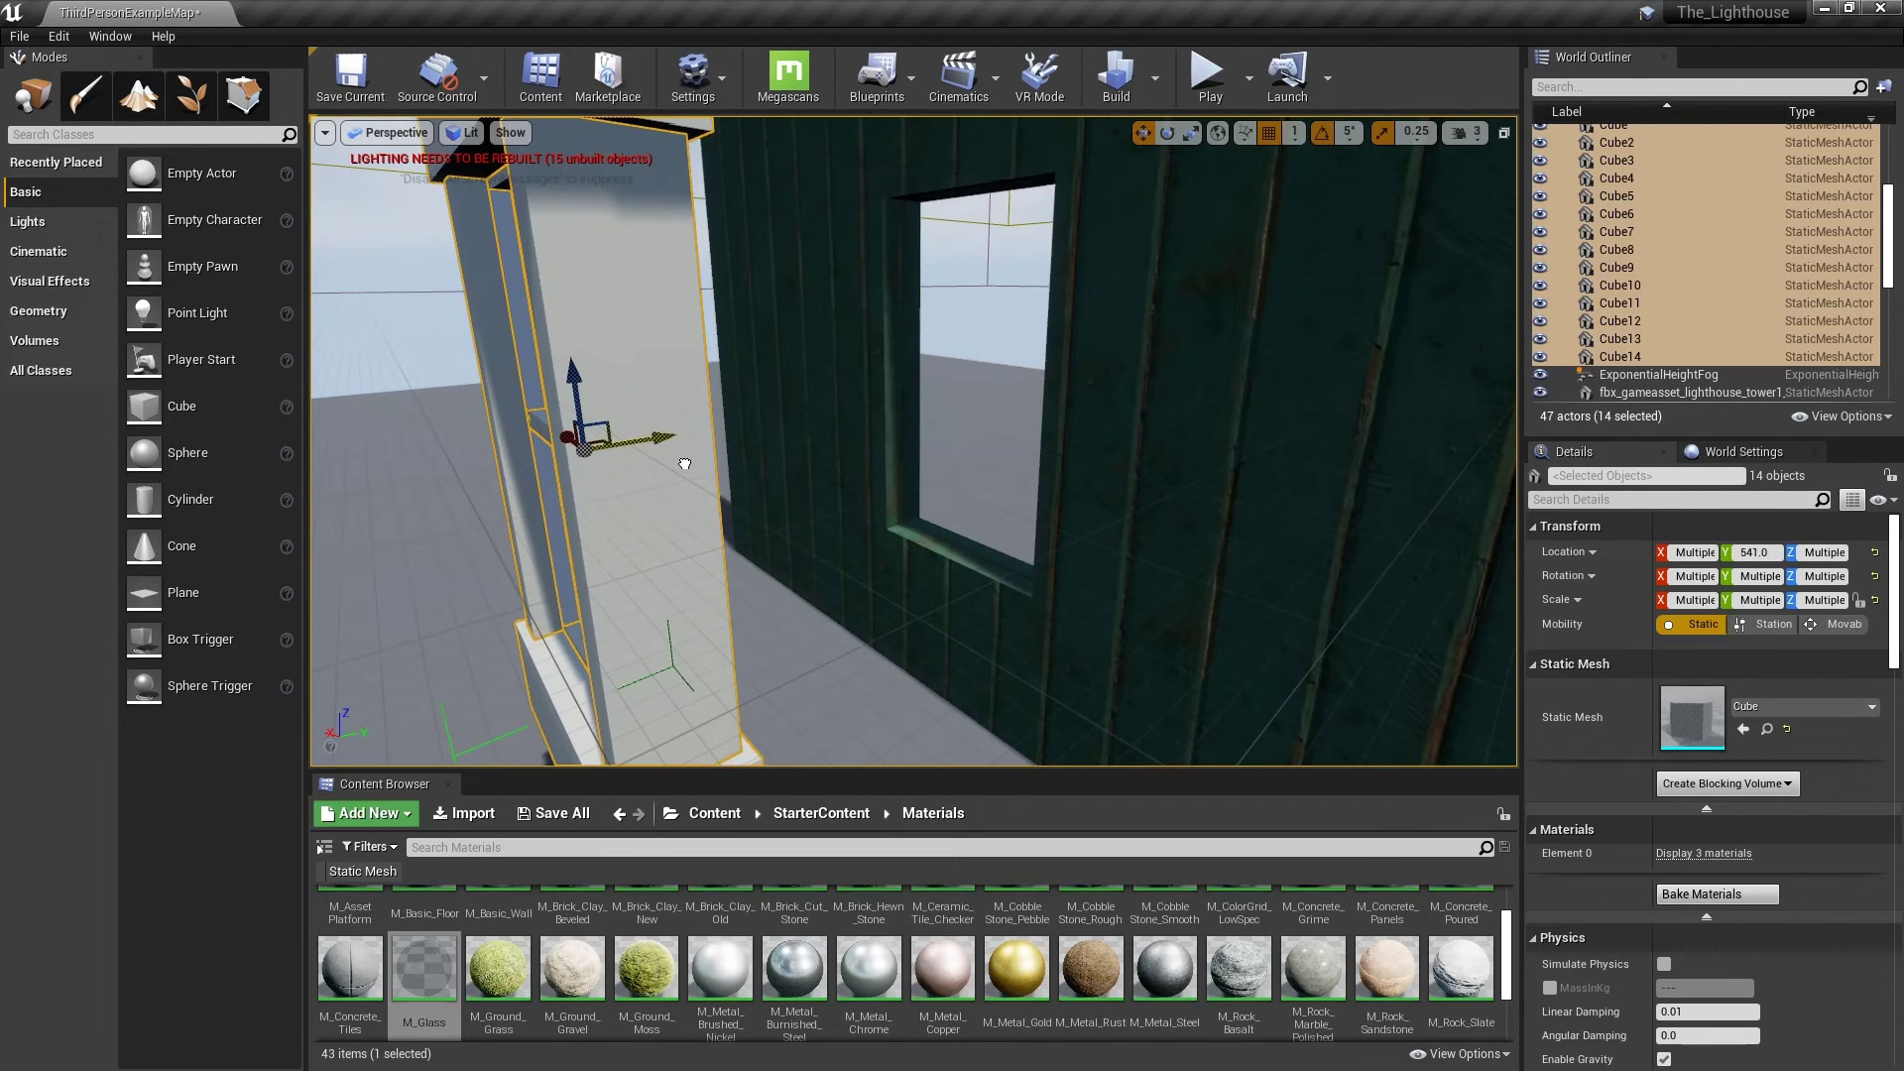
Step: Clear the selection and reselect the whole window group through one of its parts
left_click(400, 492)
left_click(578, 501)
key("a")
right_click_drag(578, 502, 951, 511)
key("s")
key("a")
key("s")
key("q")
key("a")
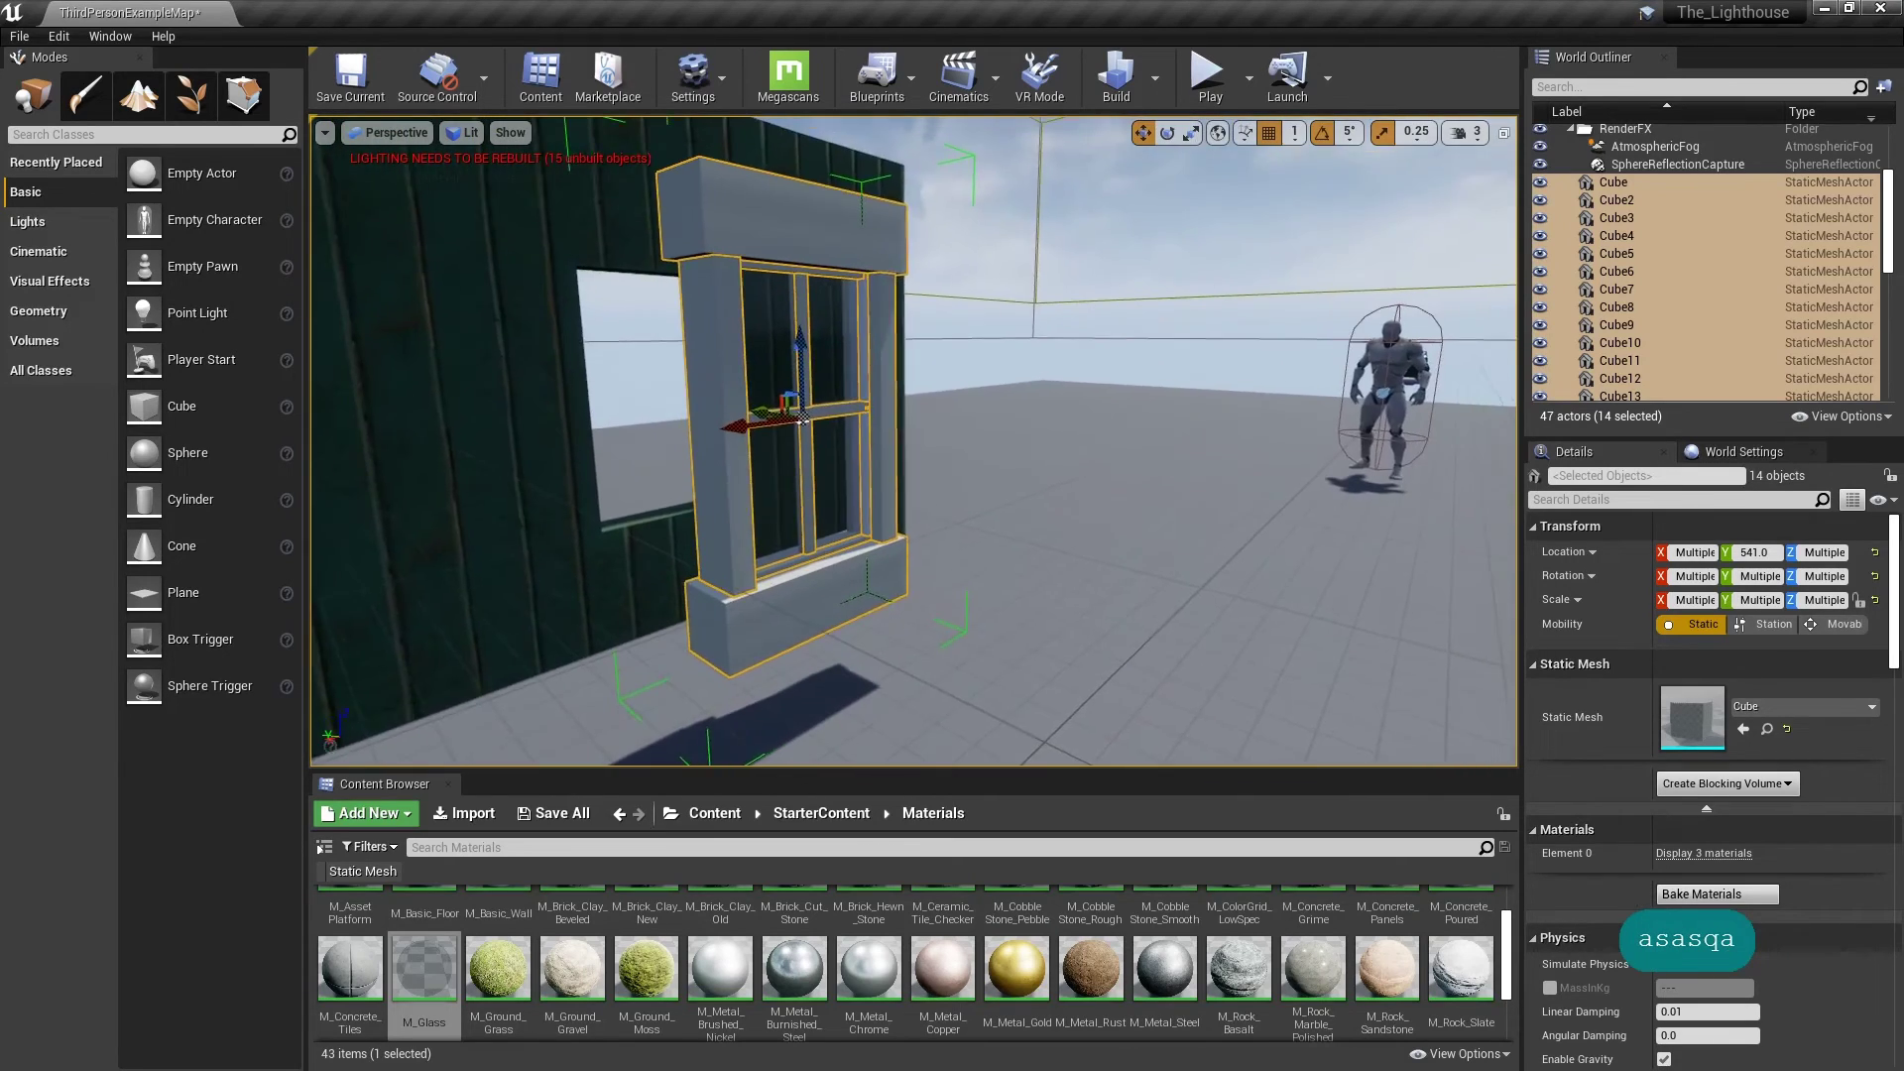
right_click_drag(803, 418, 1126, 628)
key("d")
key("d")
key("d")
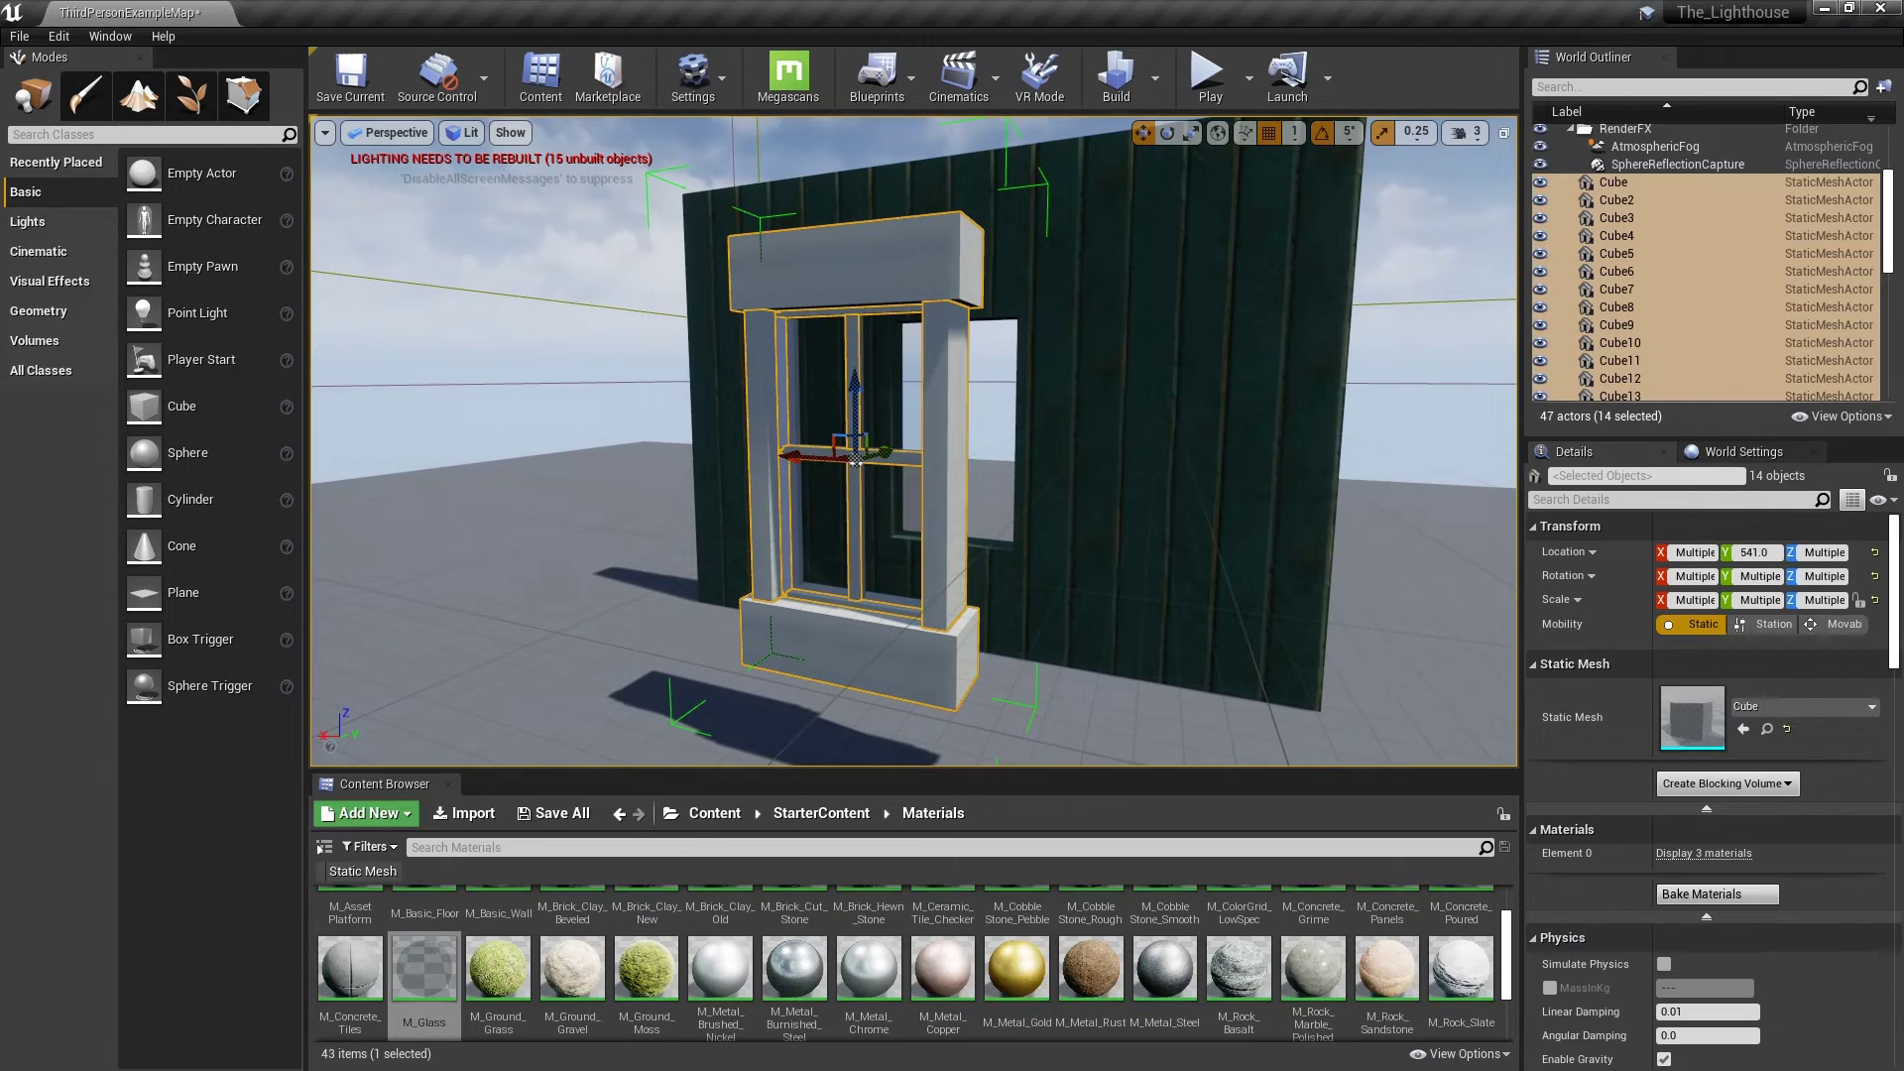
Step: Open Merge Actors for the window group and review its mesh, material and landscape culling settings
right_click(845, 644)
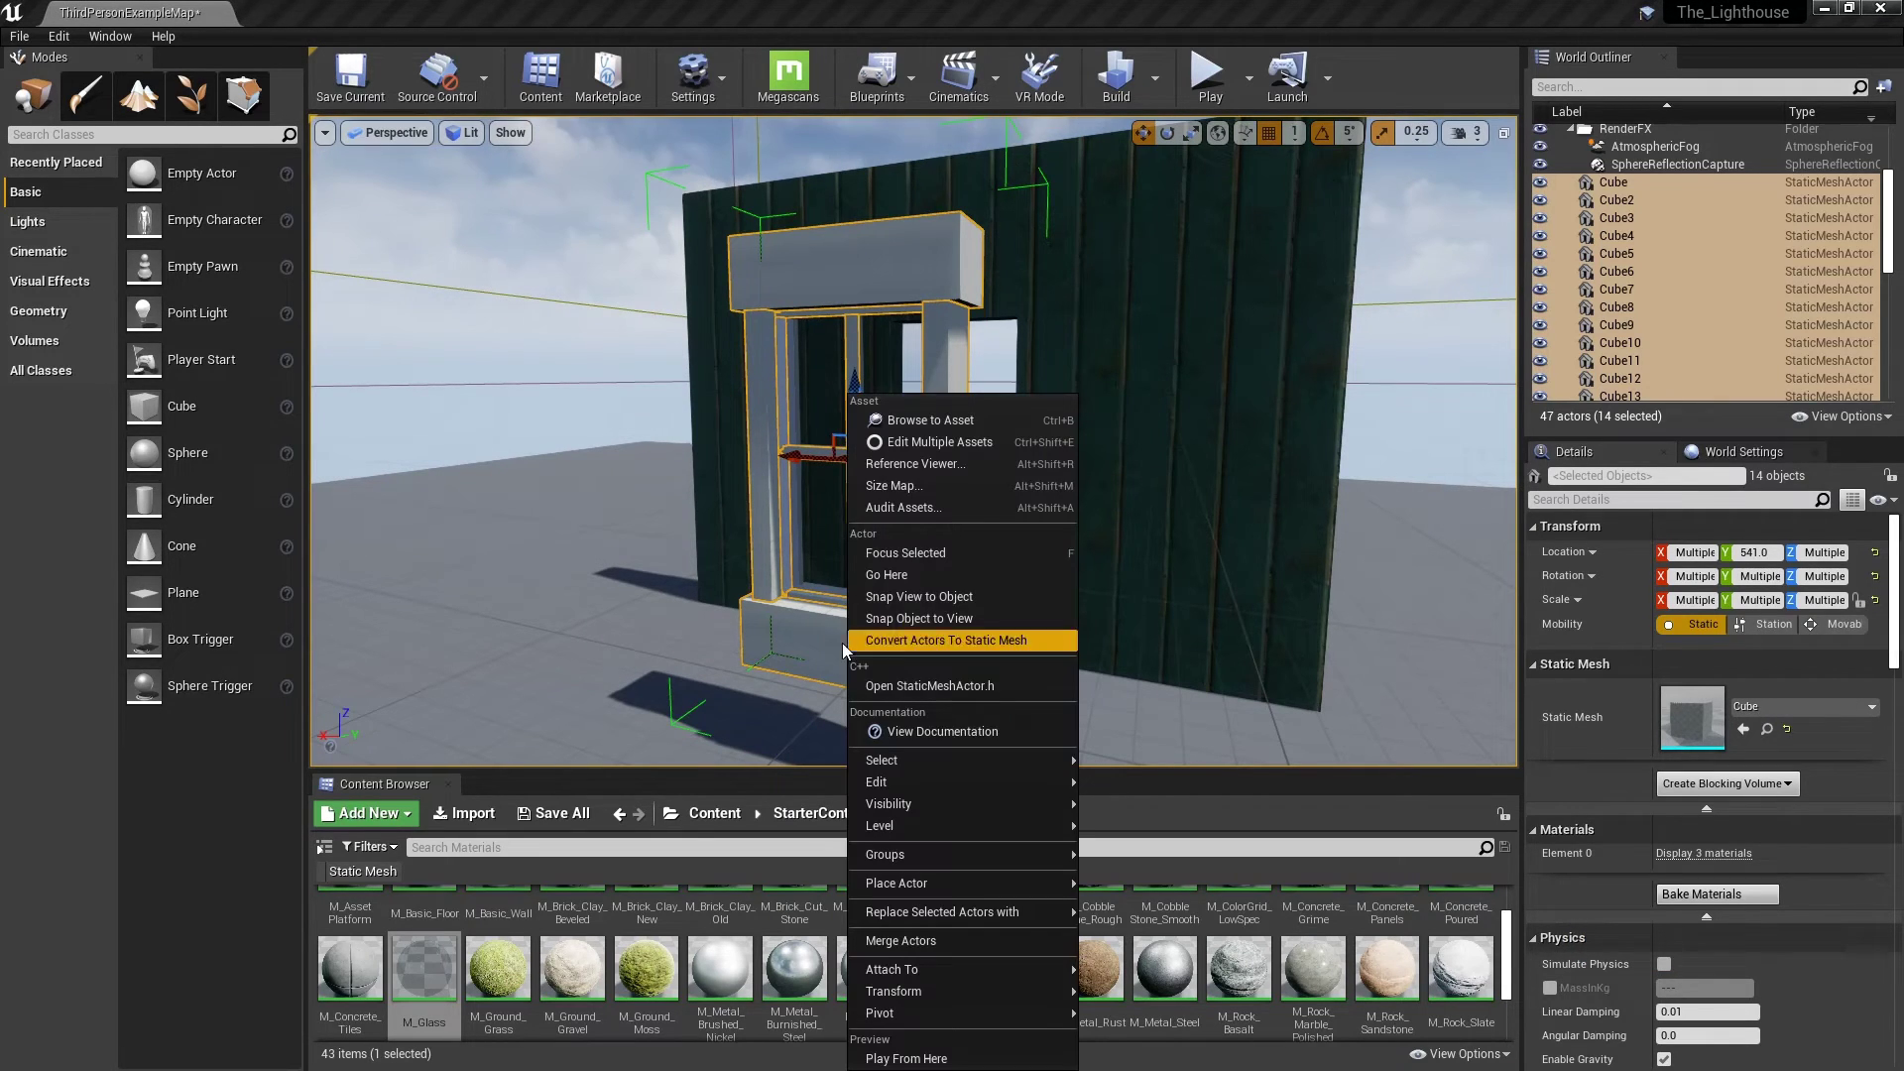
left_click(898, 941)
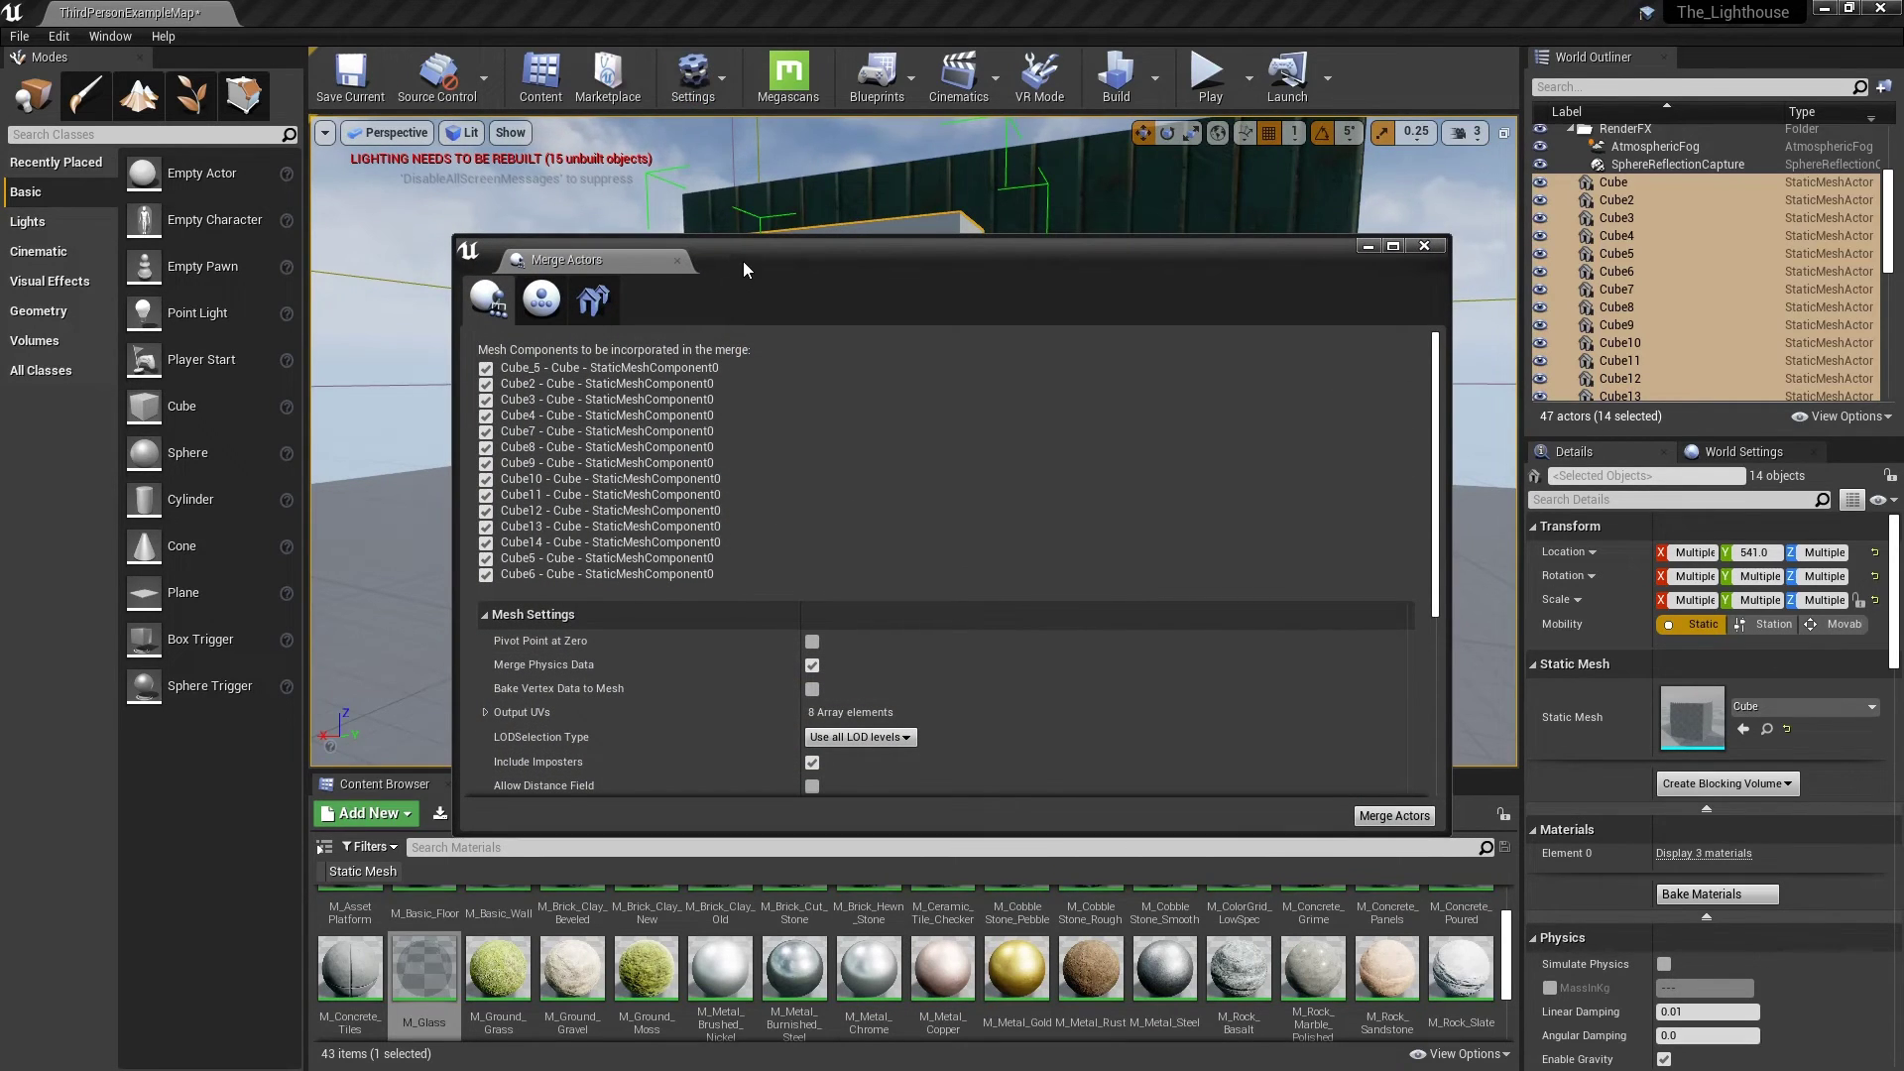
left_click_drag(742, 260, 750, 126)
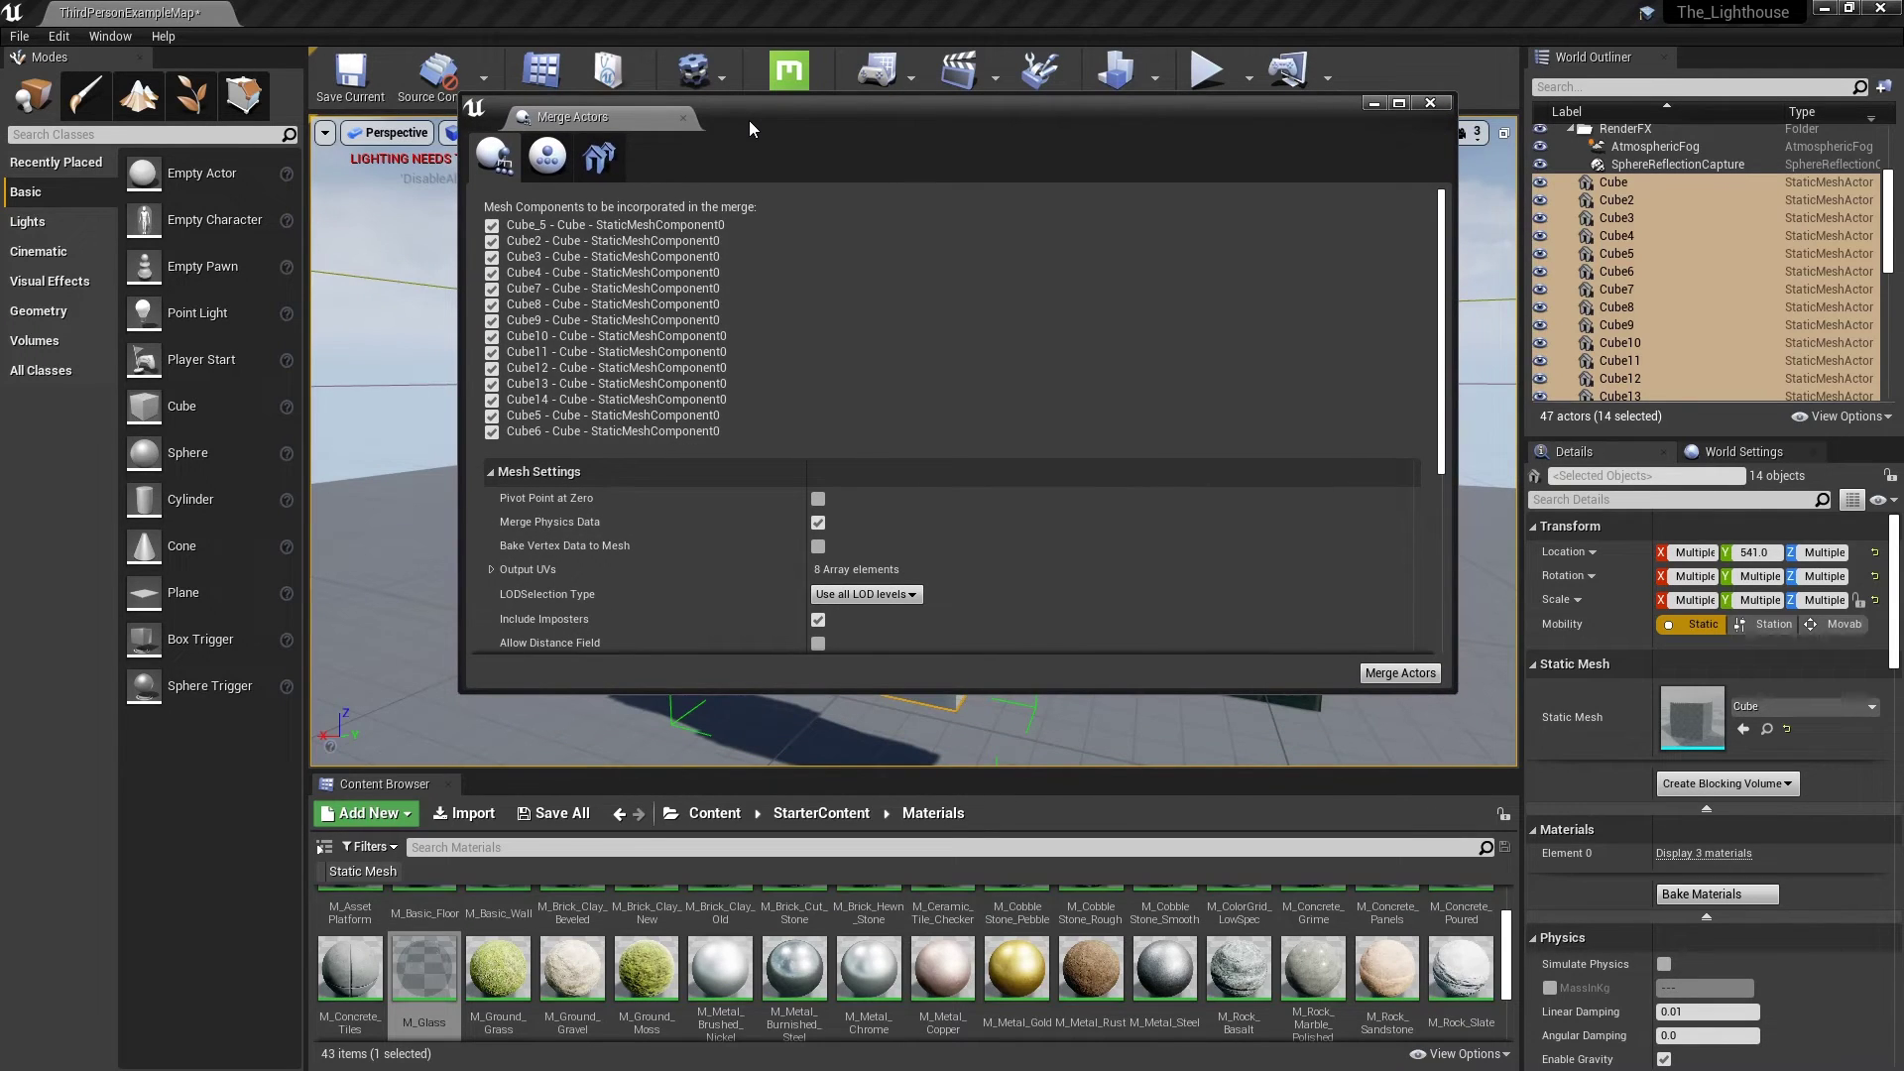
scroll(1032, 579, "down", 3)
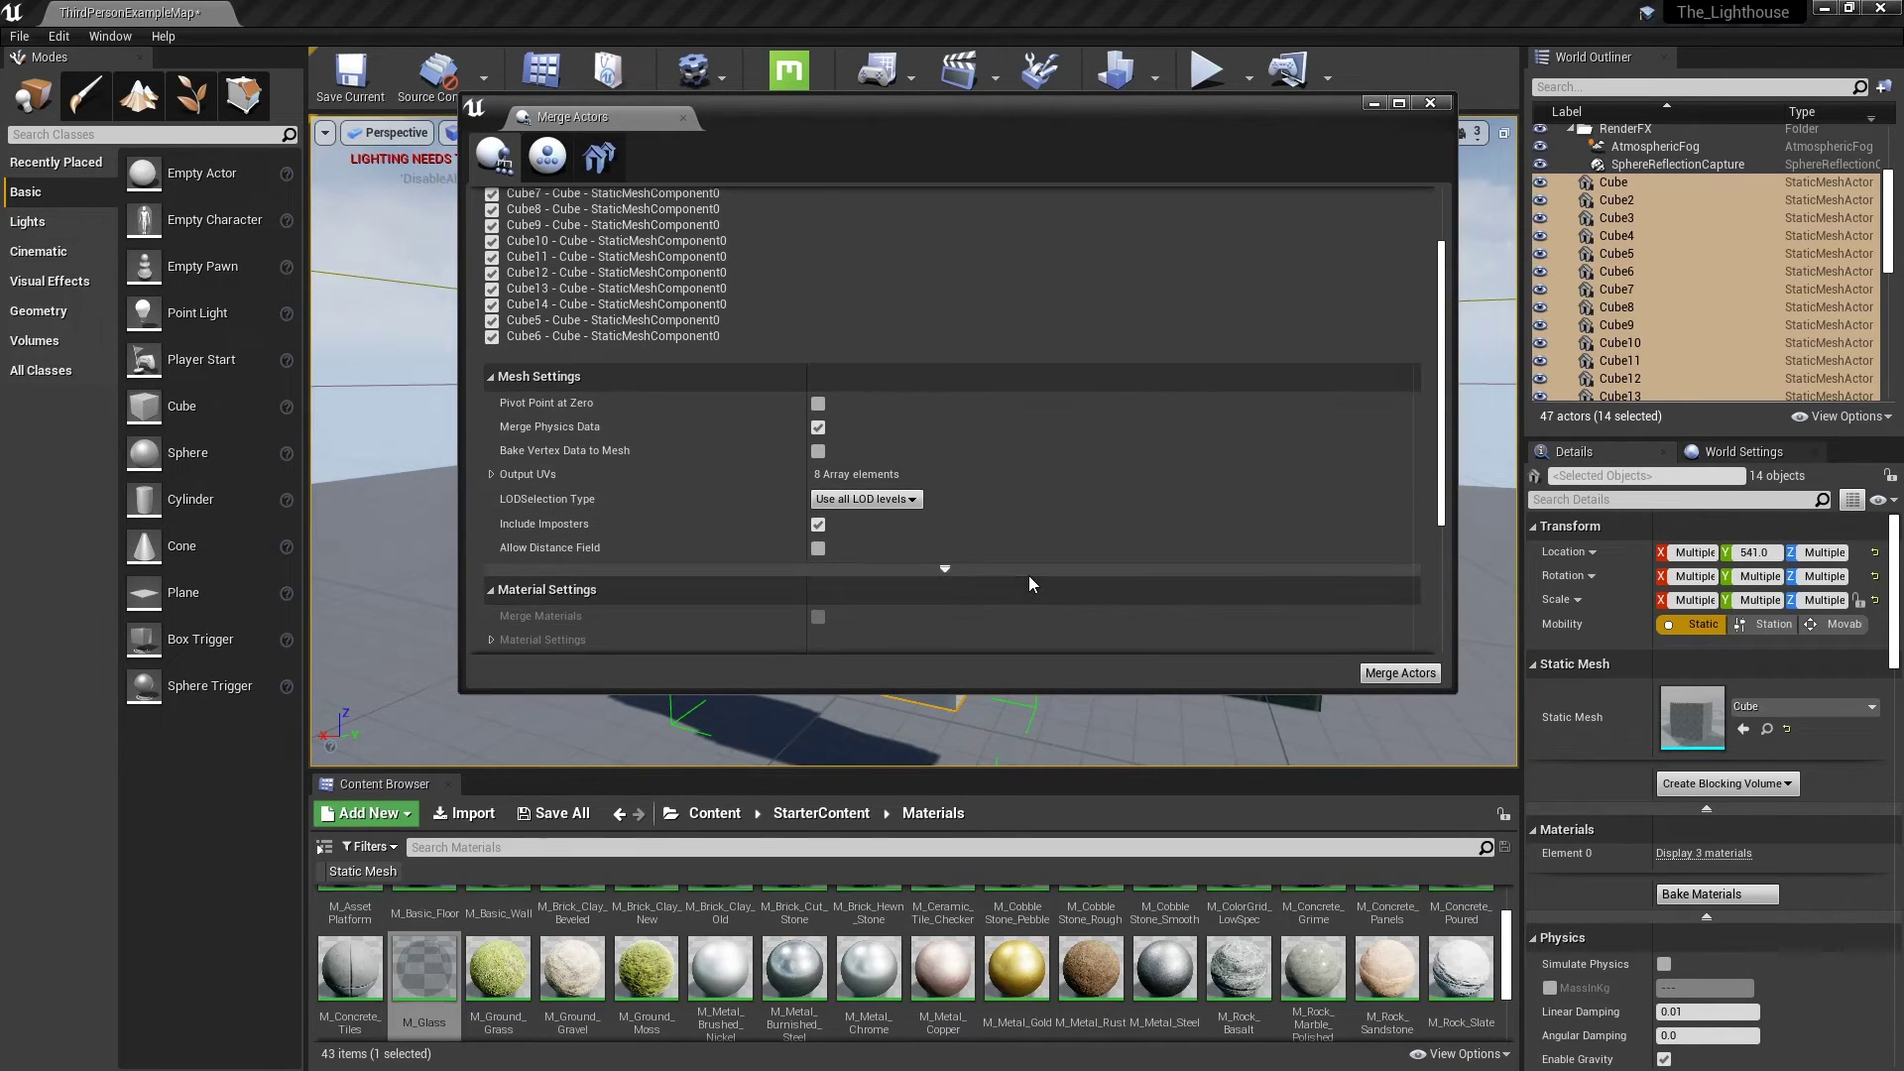
scroll(1028, 583, "down", 7)
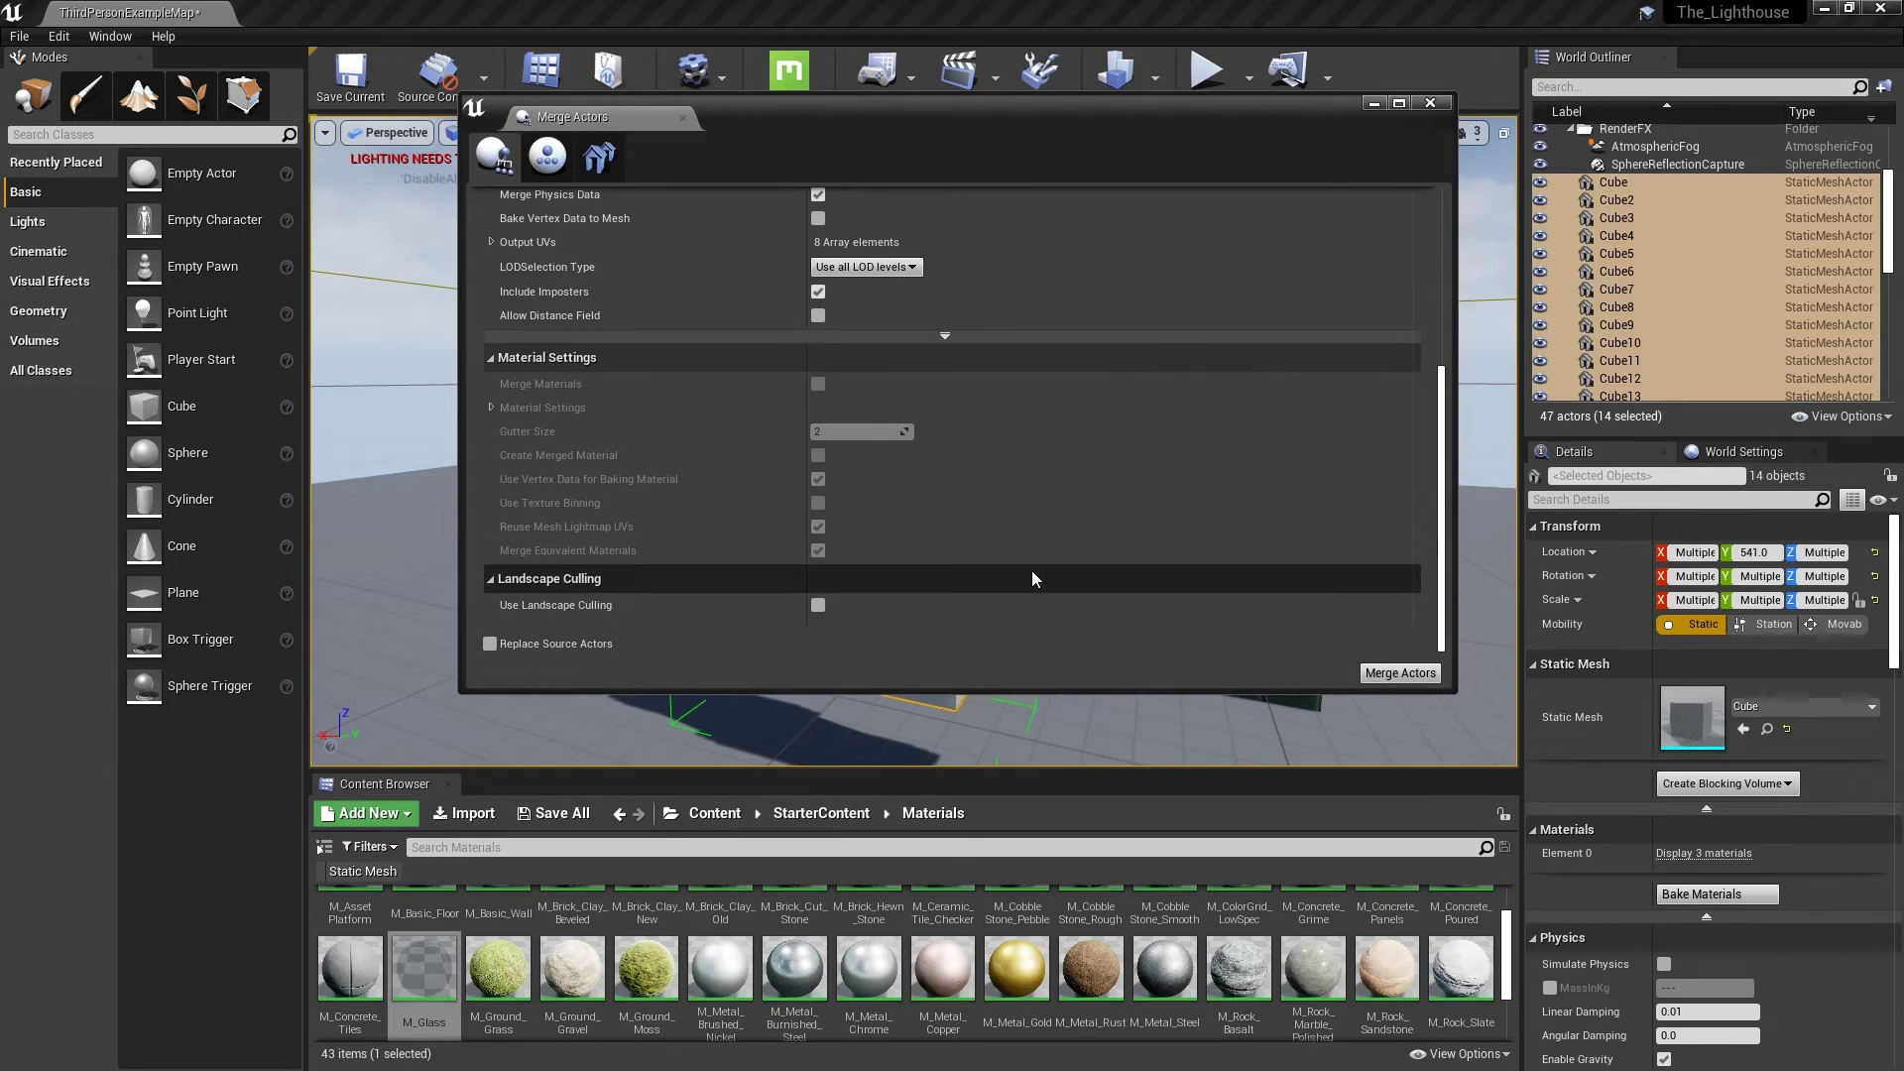
scroll(1032, 572, "up", 10)
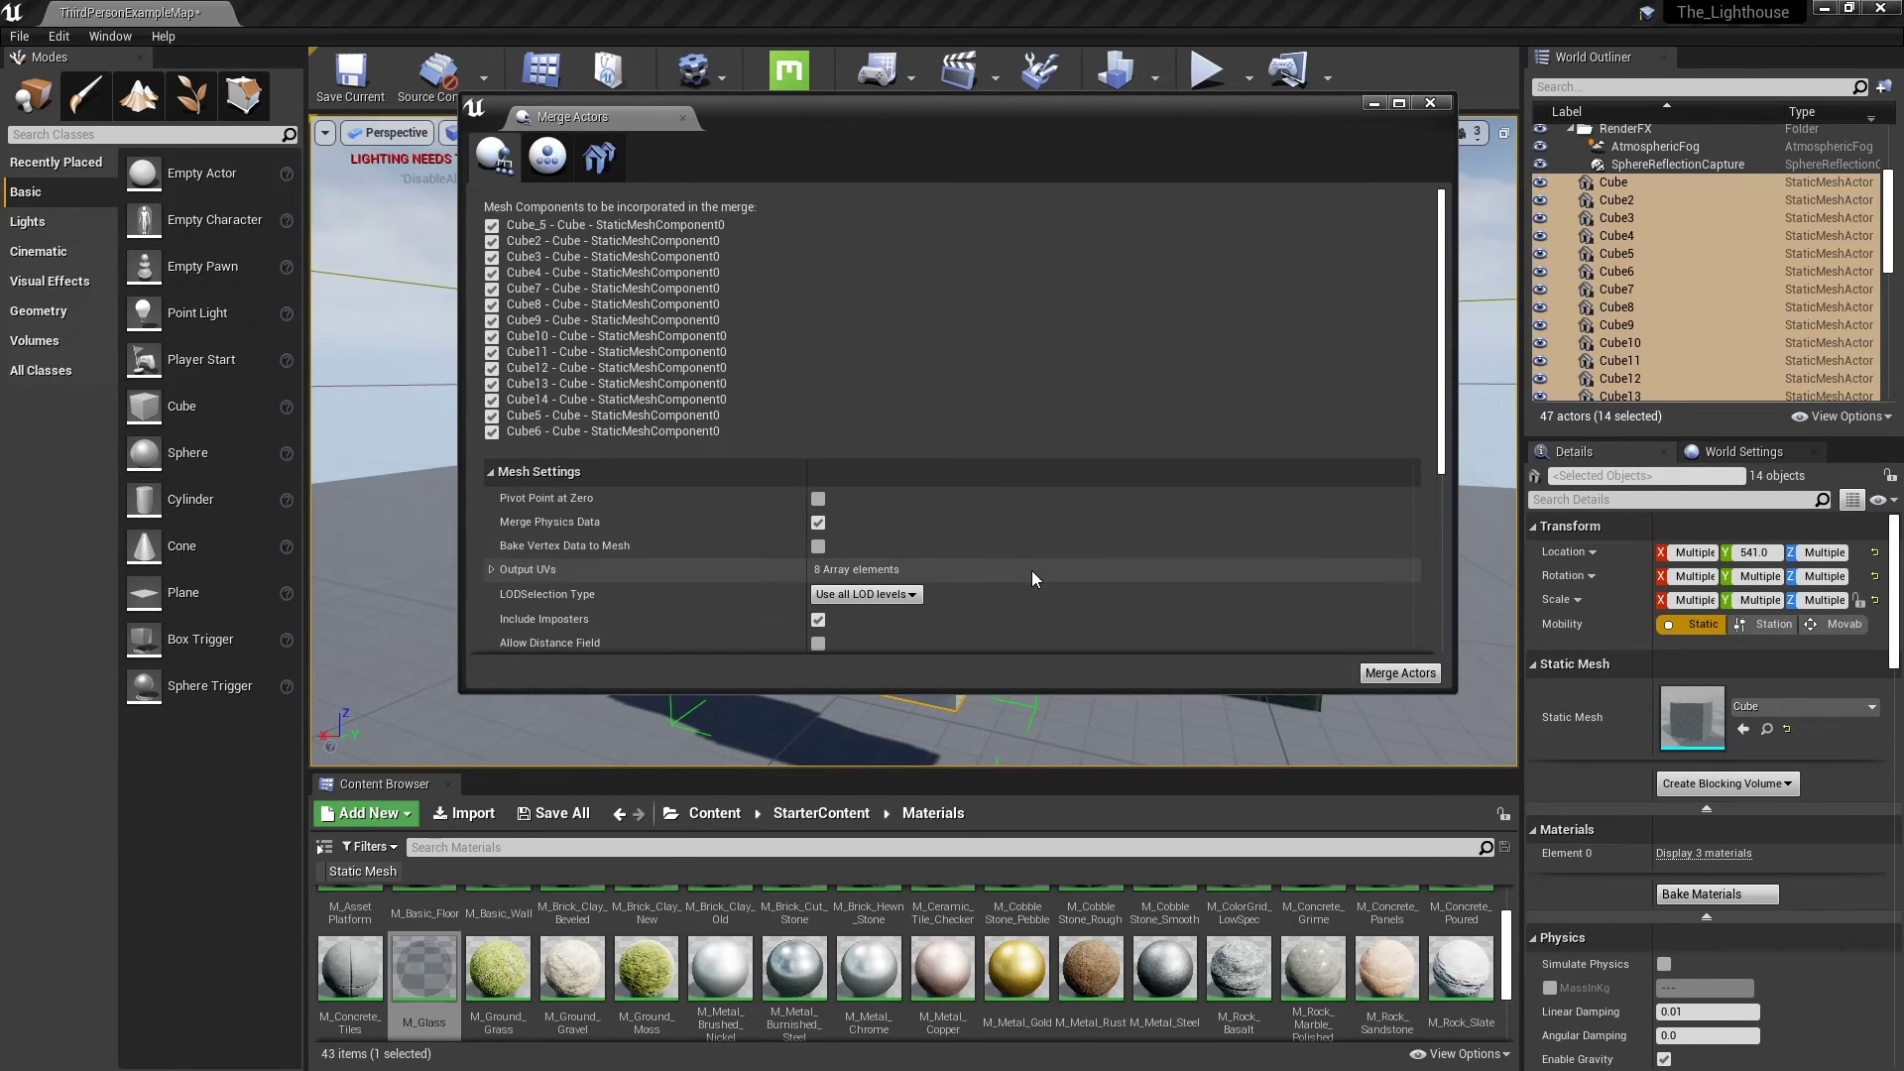
Step: Merge the window parts into one mesh saved as CREATED_Window01 in the lighthouse/Asset_Lighthouse folder
left_click(1408, 672)
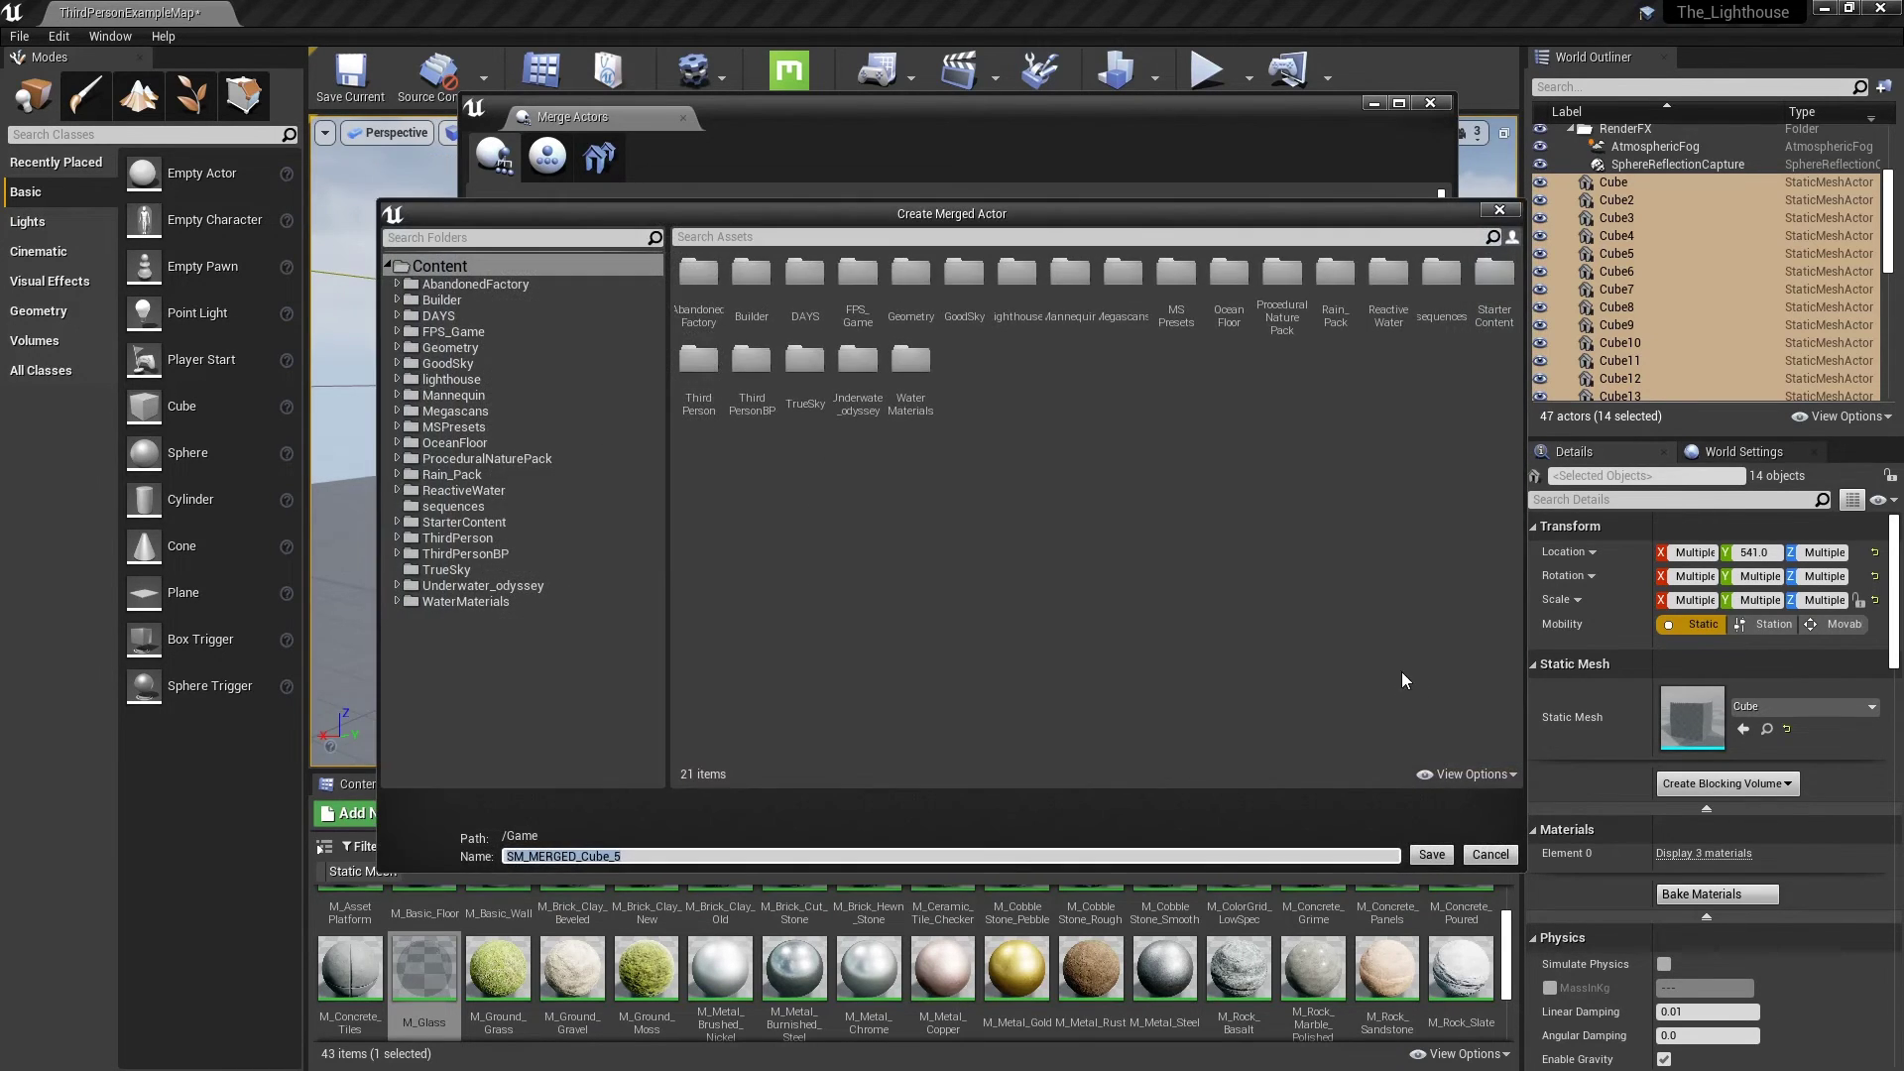
double_click(1021, 289)
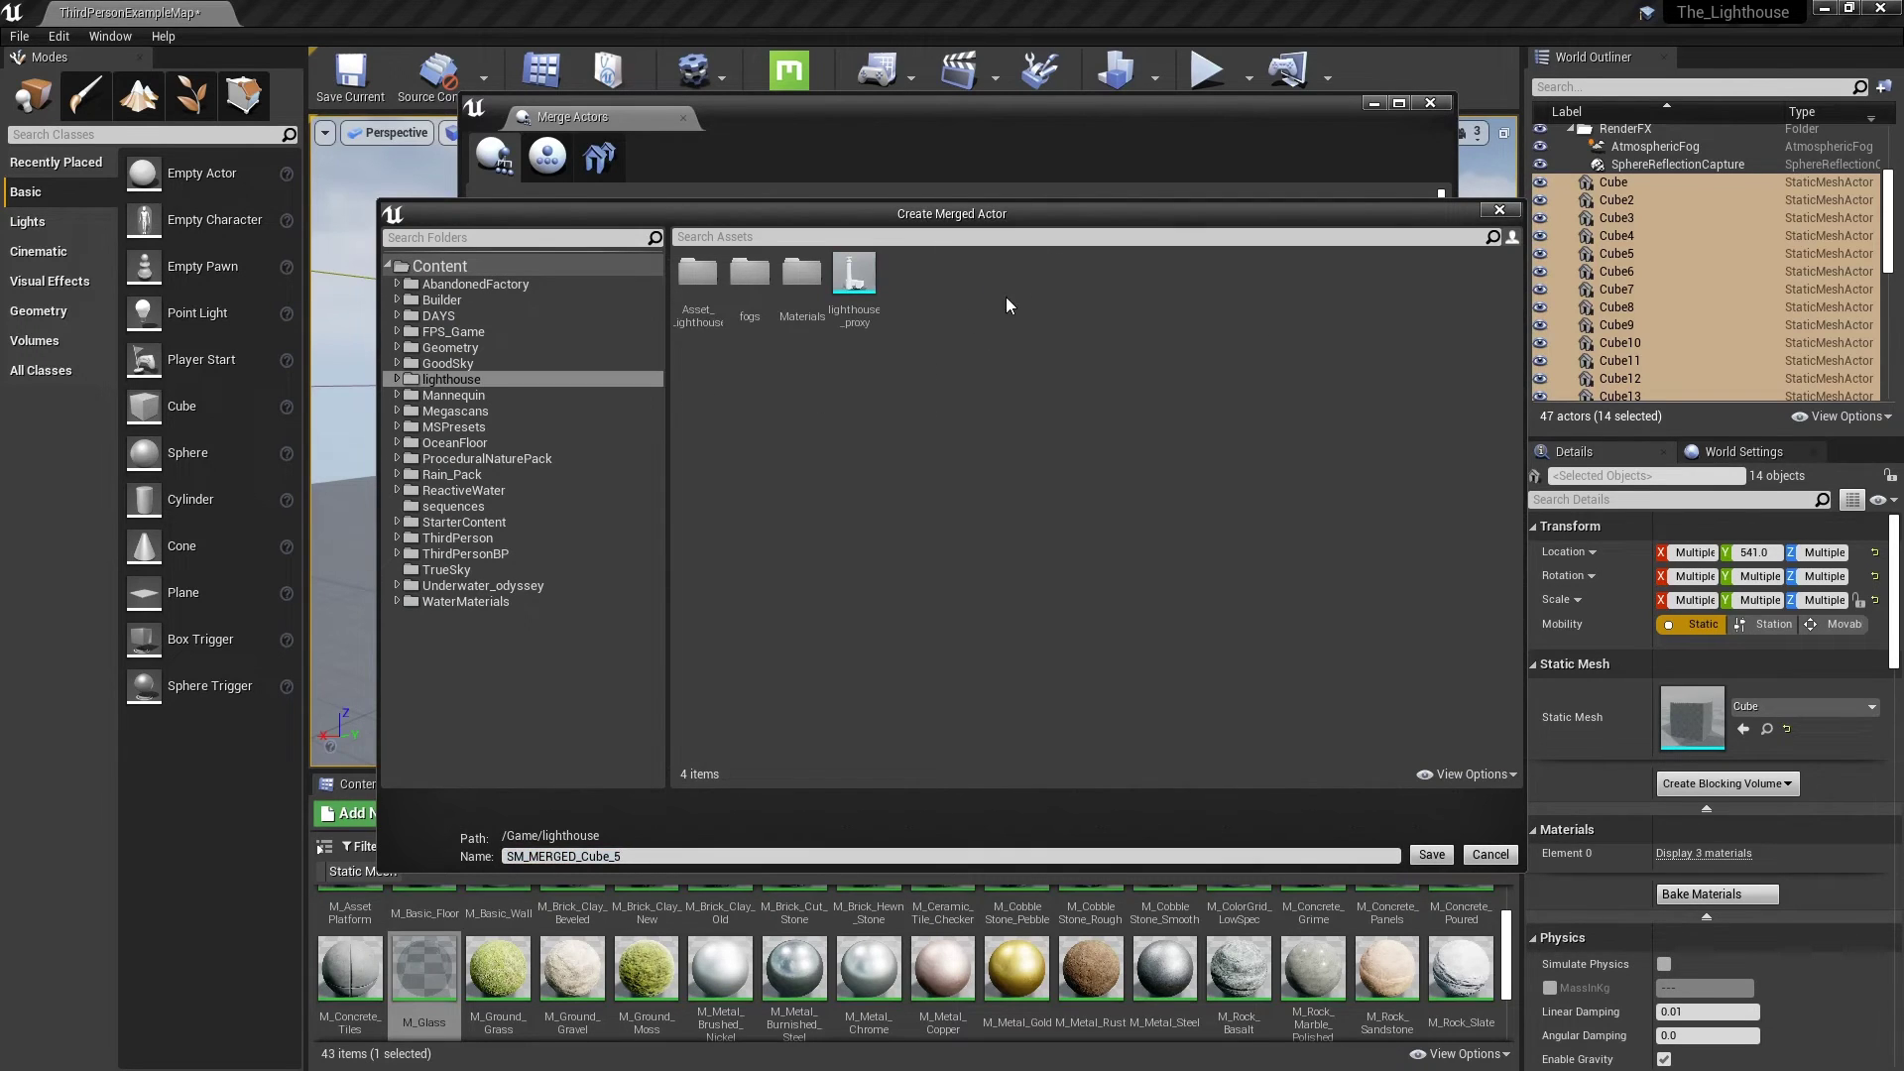
double_click(698, 276)
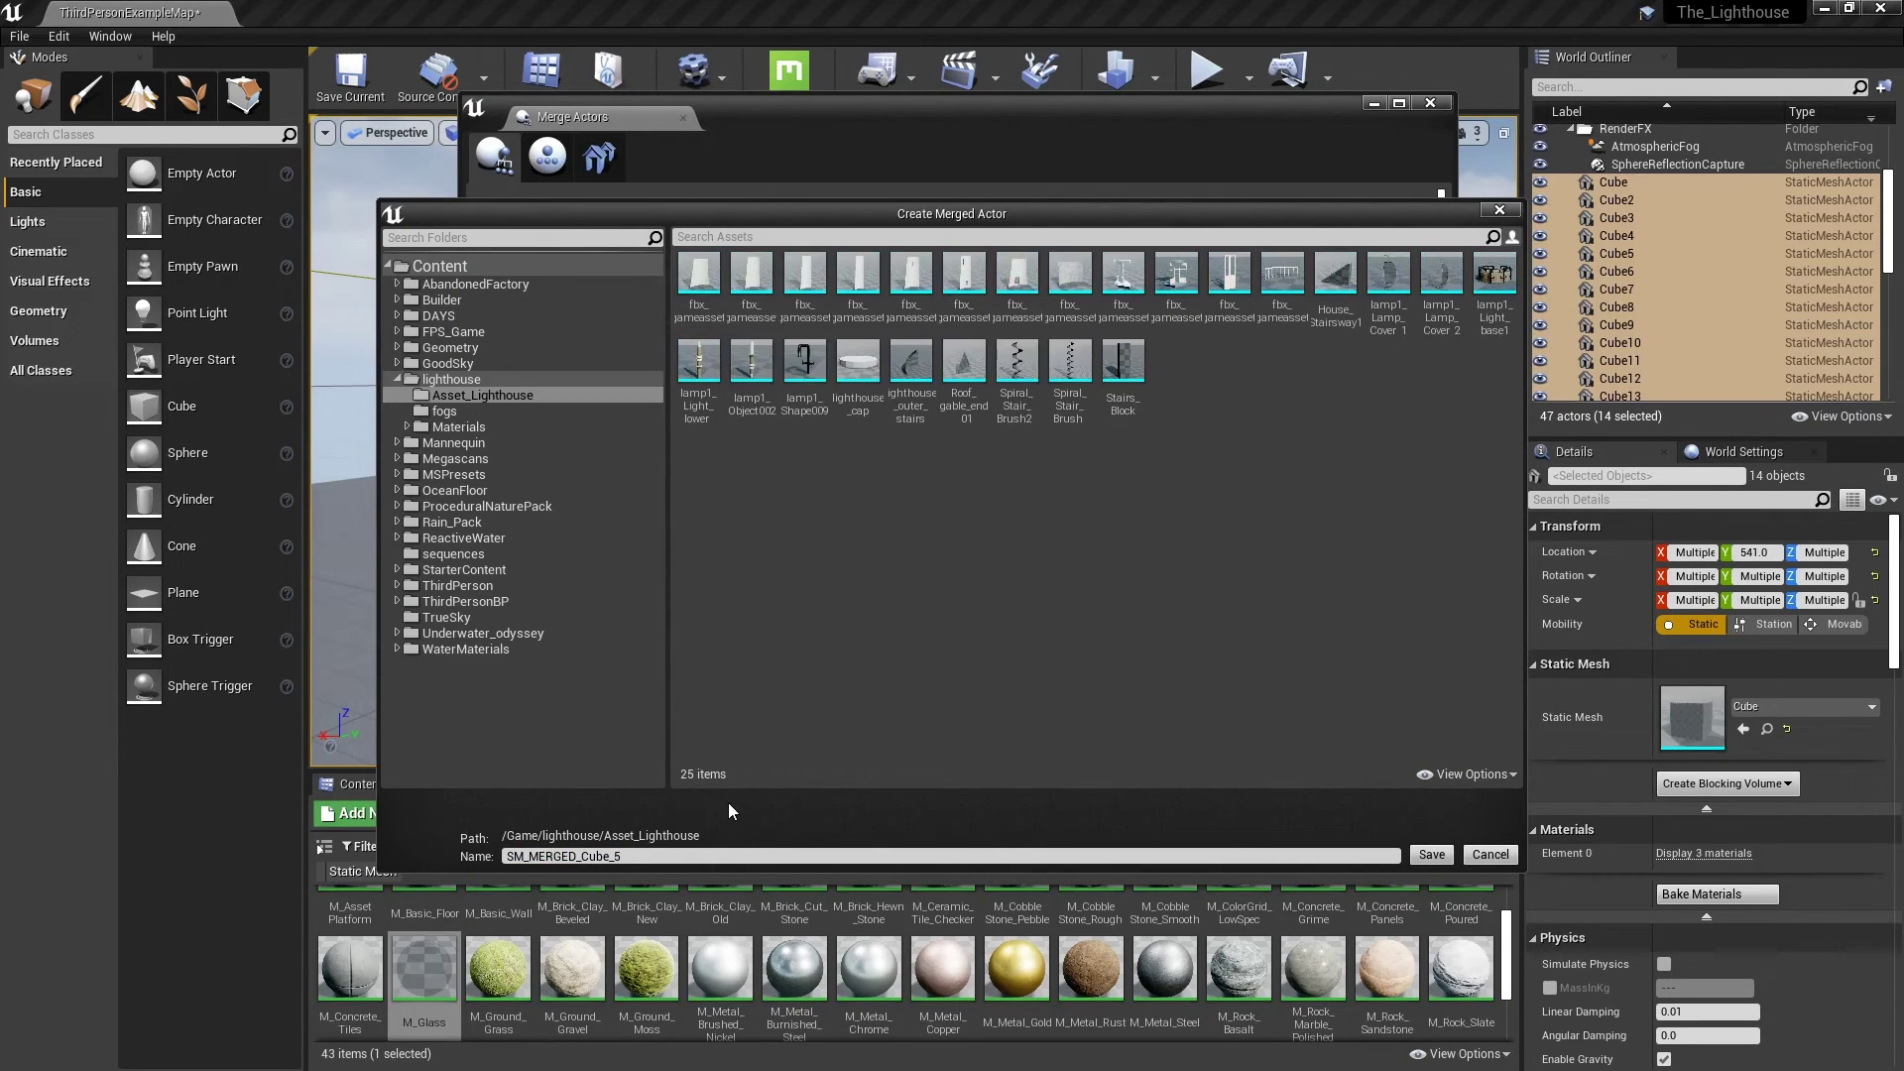
left_click(702, 857)
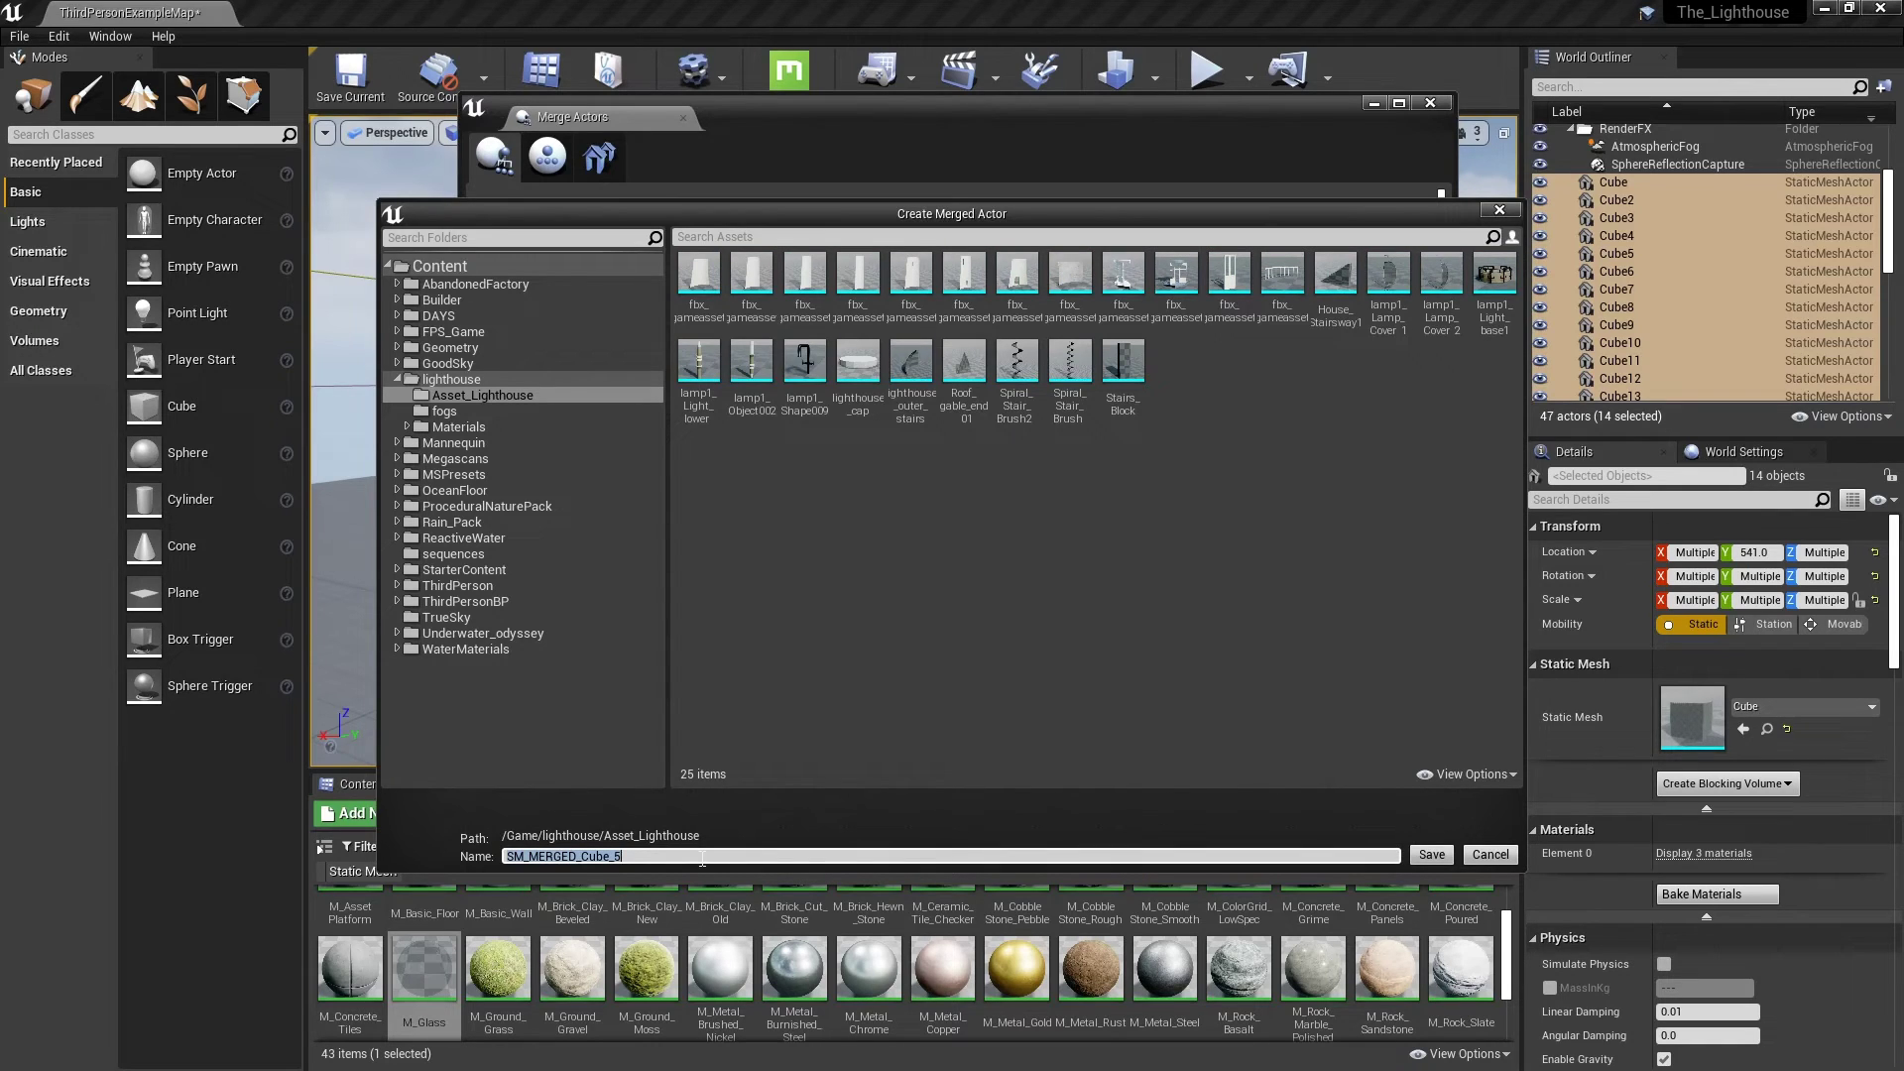
type("CREA")
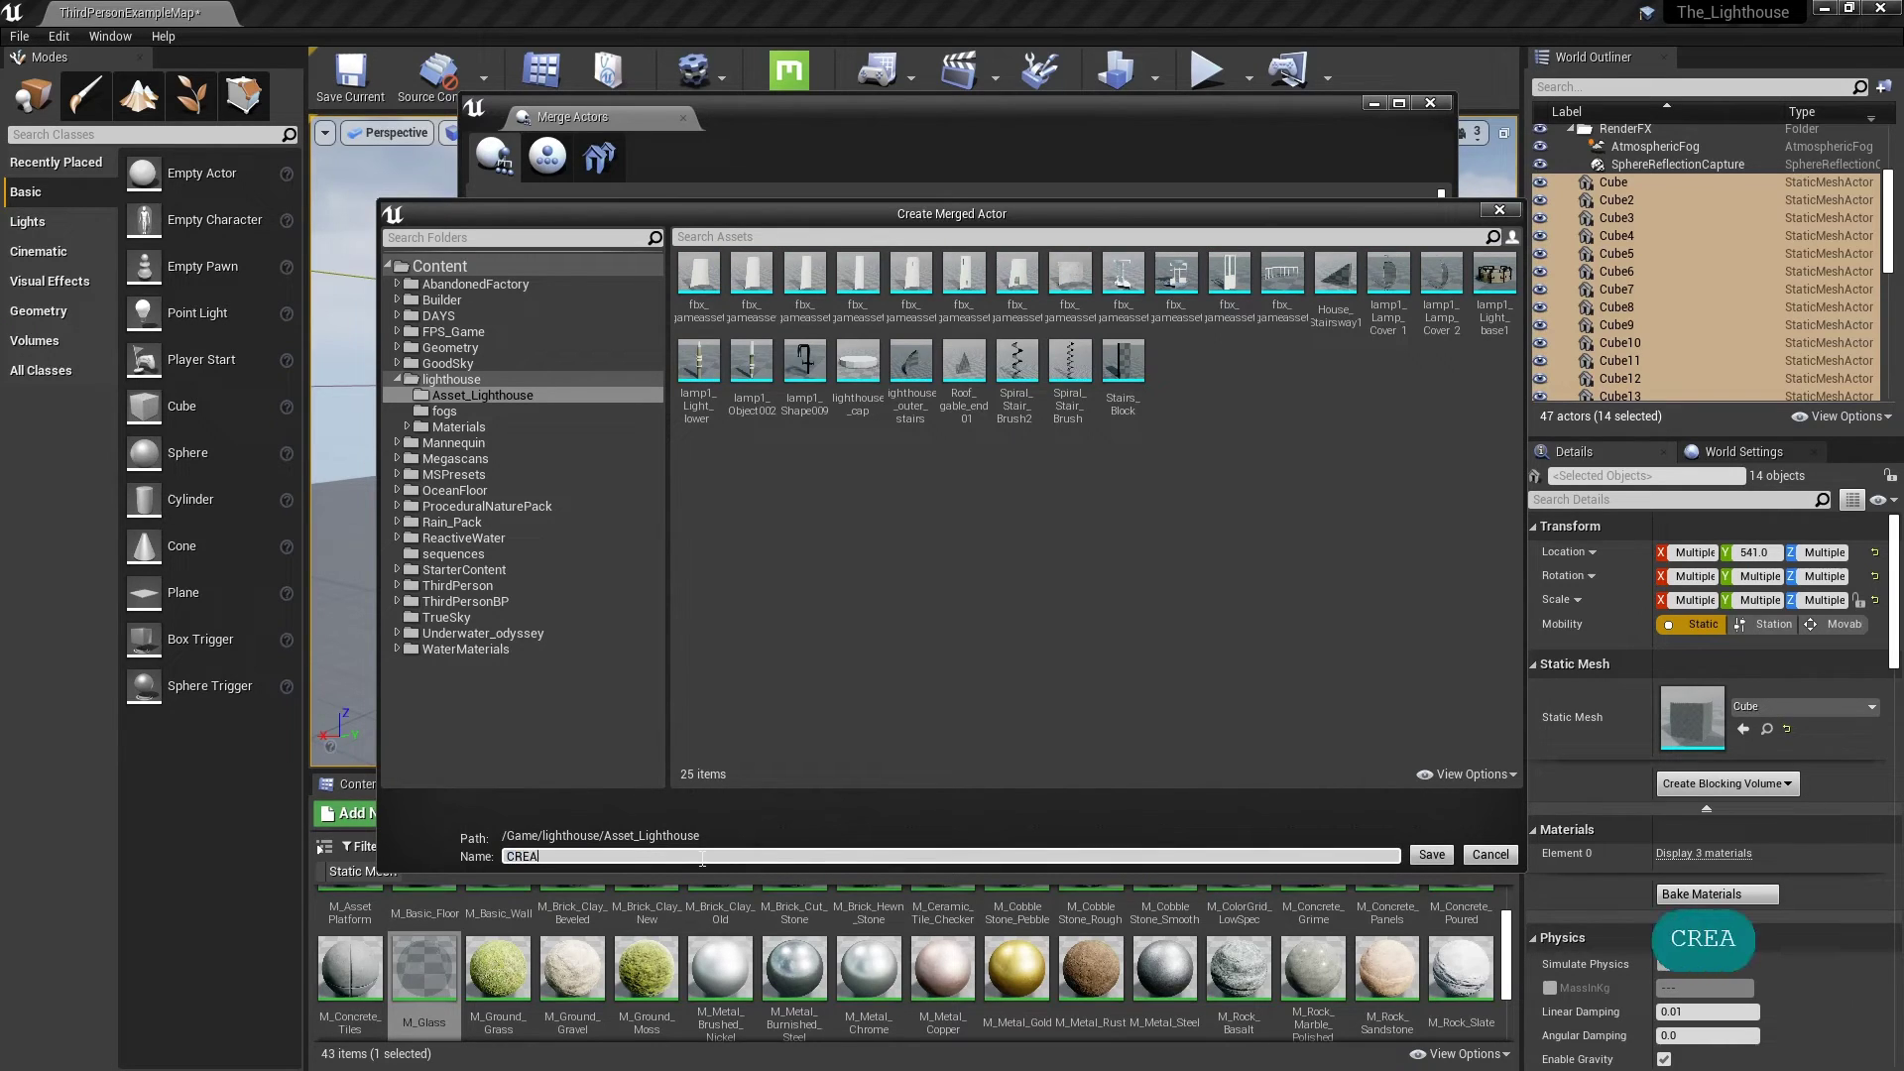
type("TED_Window")
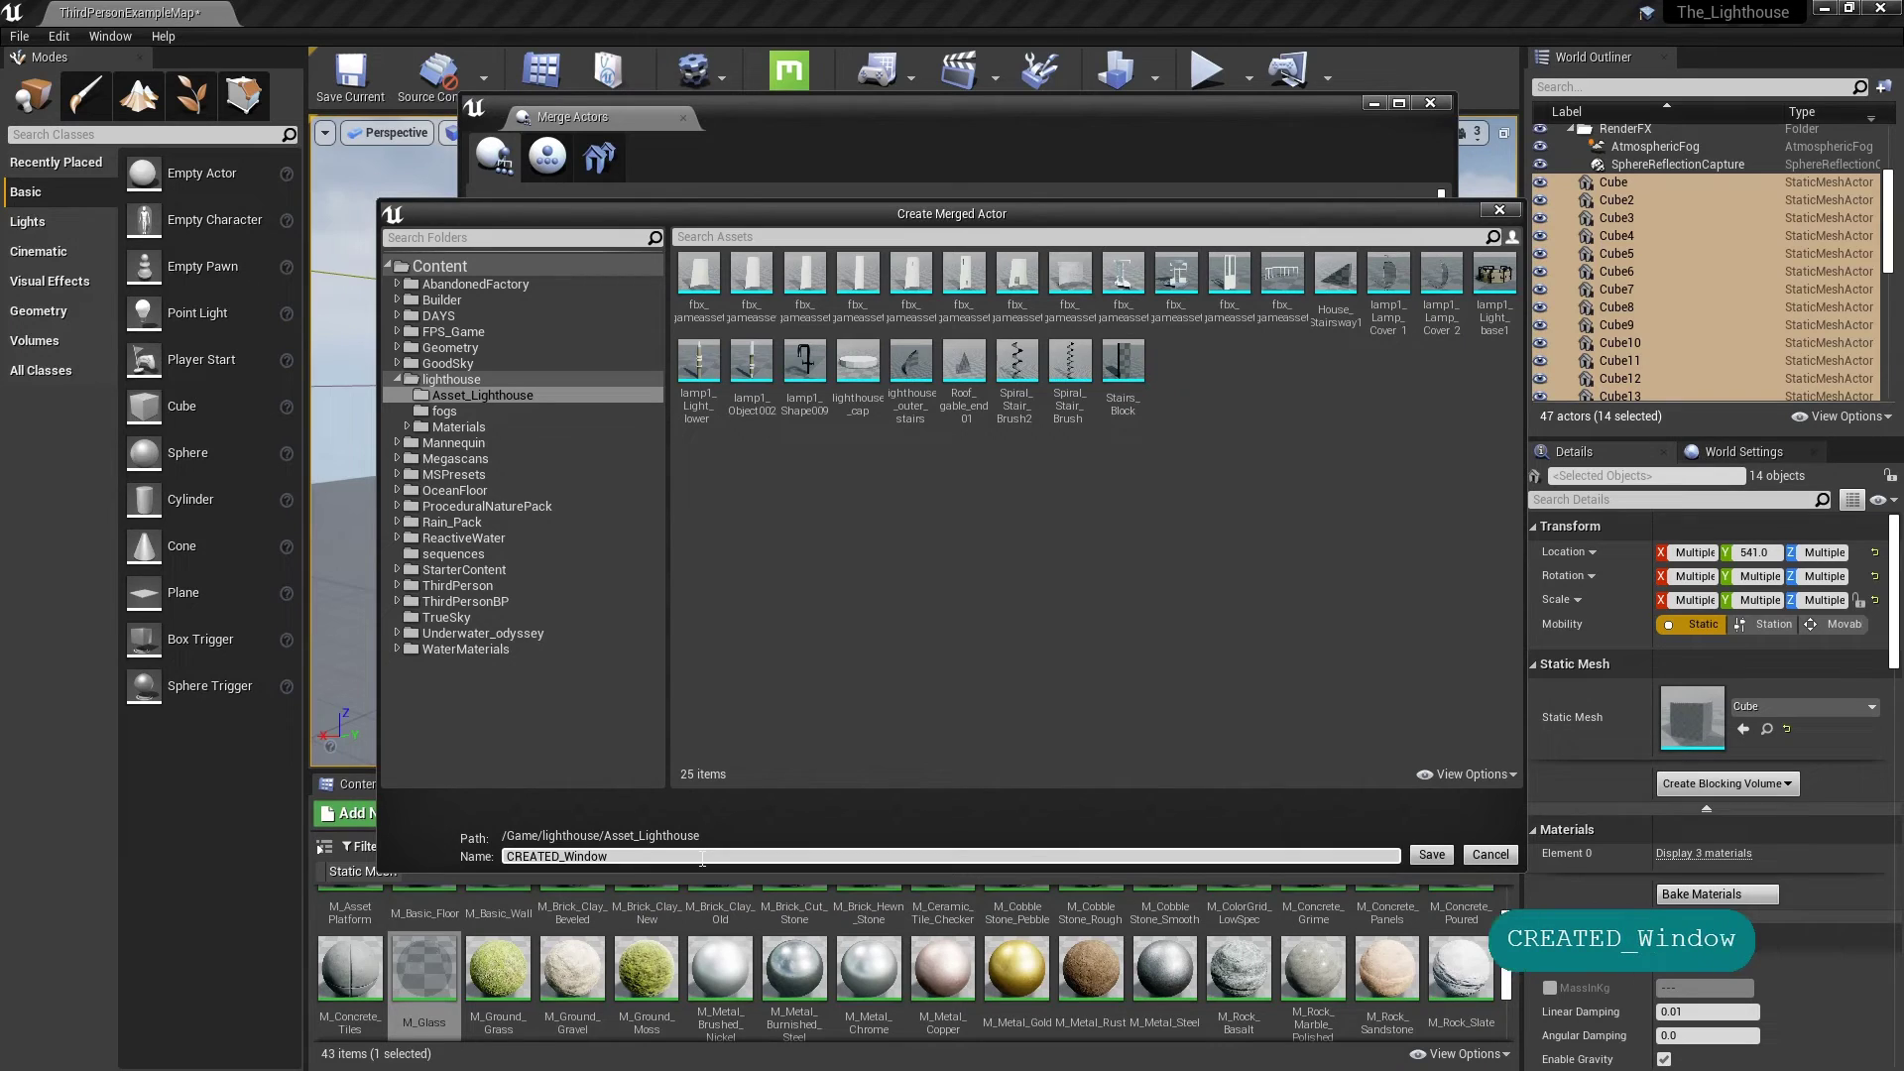
type("01")
key("Return")
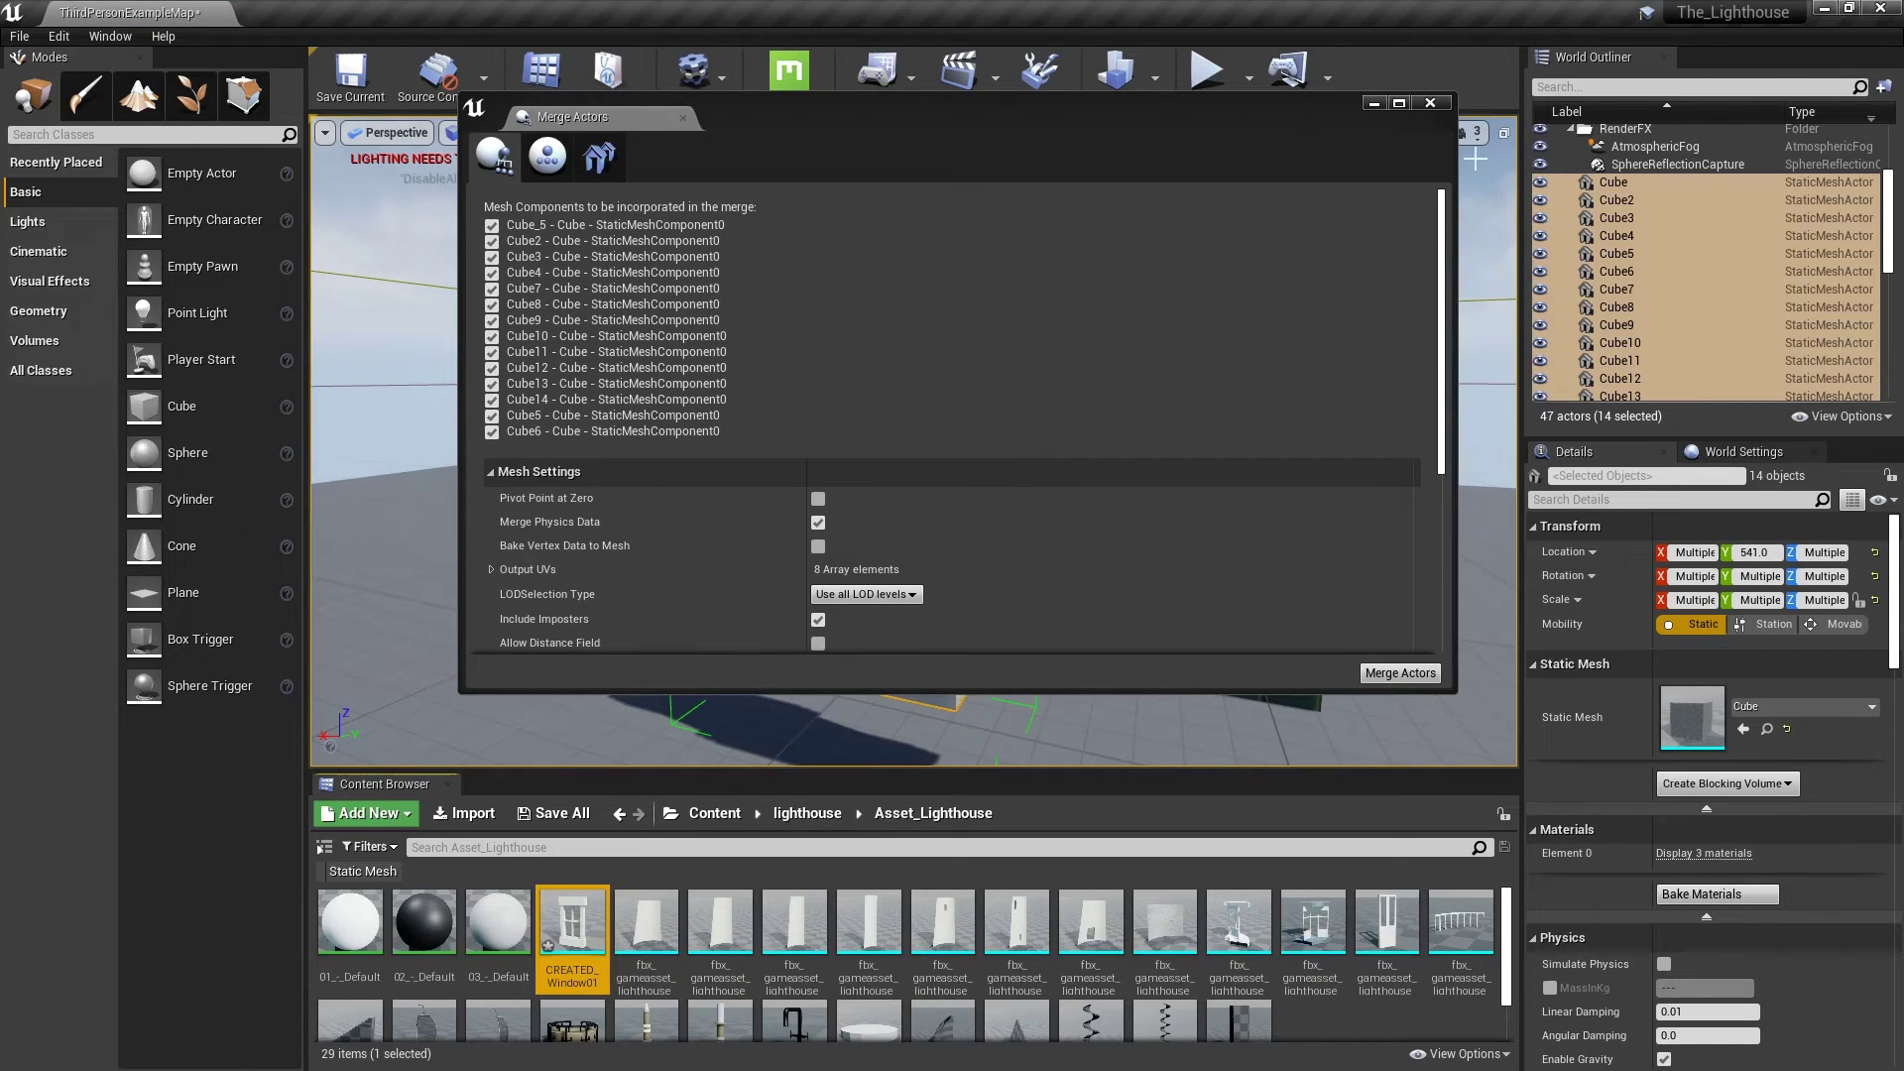
Step: Close Merge Actors and delete the original grouped window parts from the level
left_click(1429, 104)
left_click(562, 438)
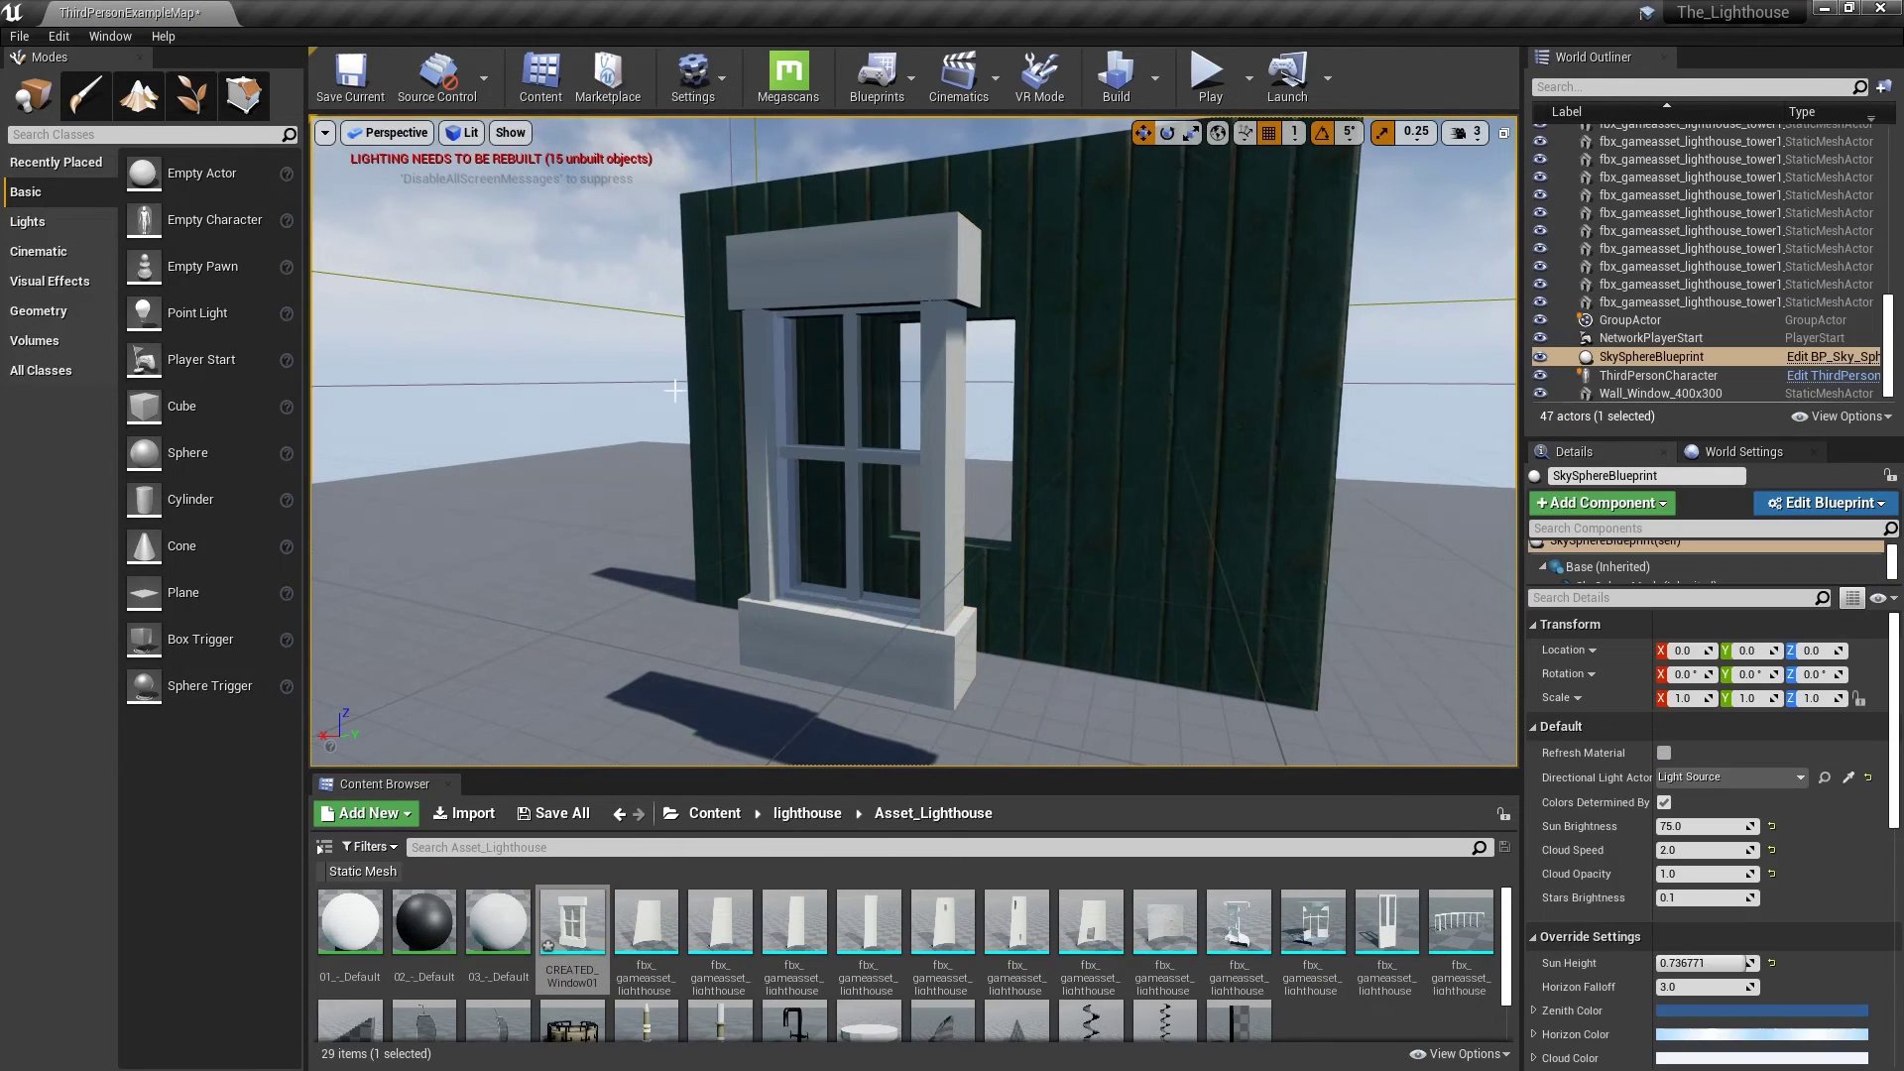
left_click(779, 271)
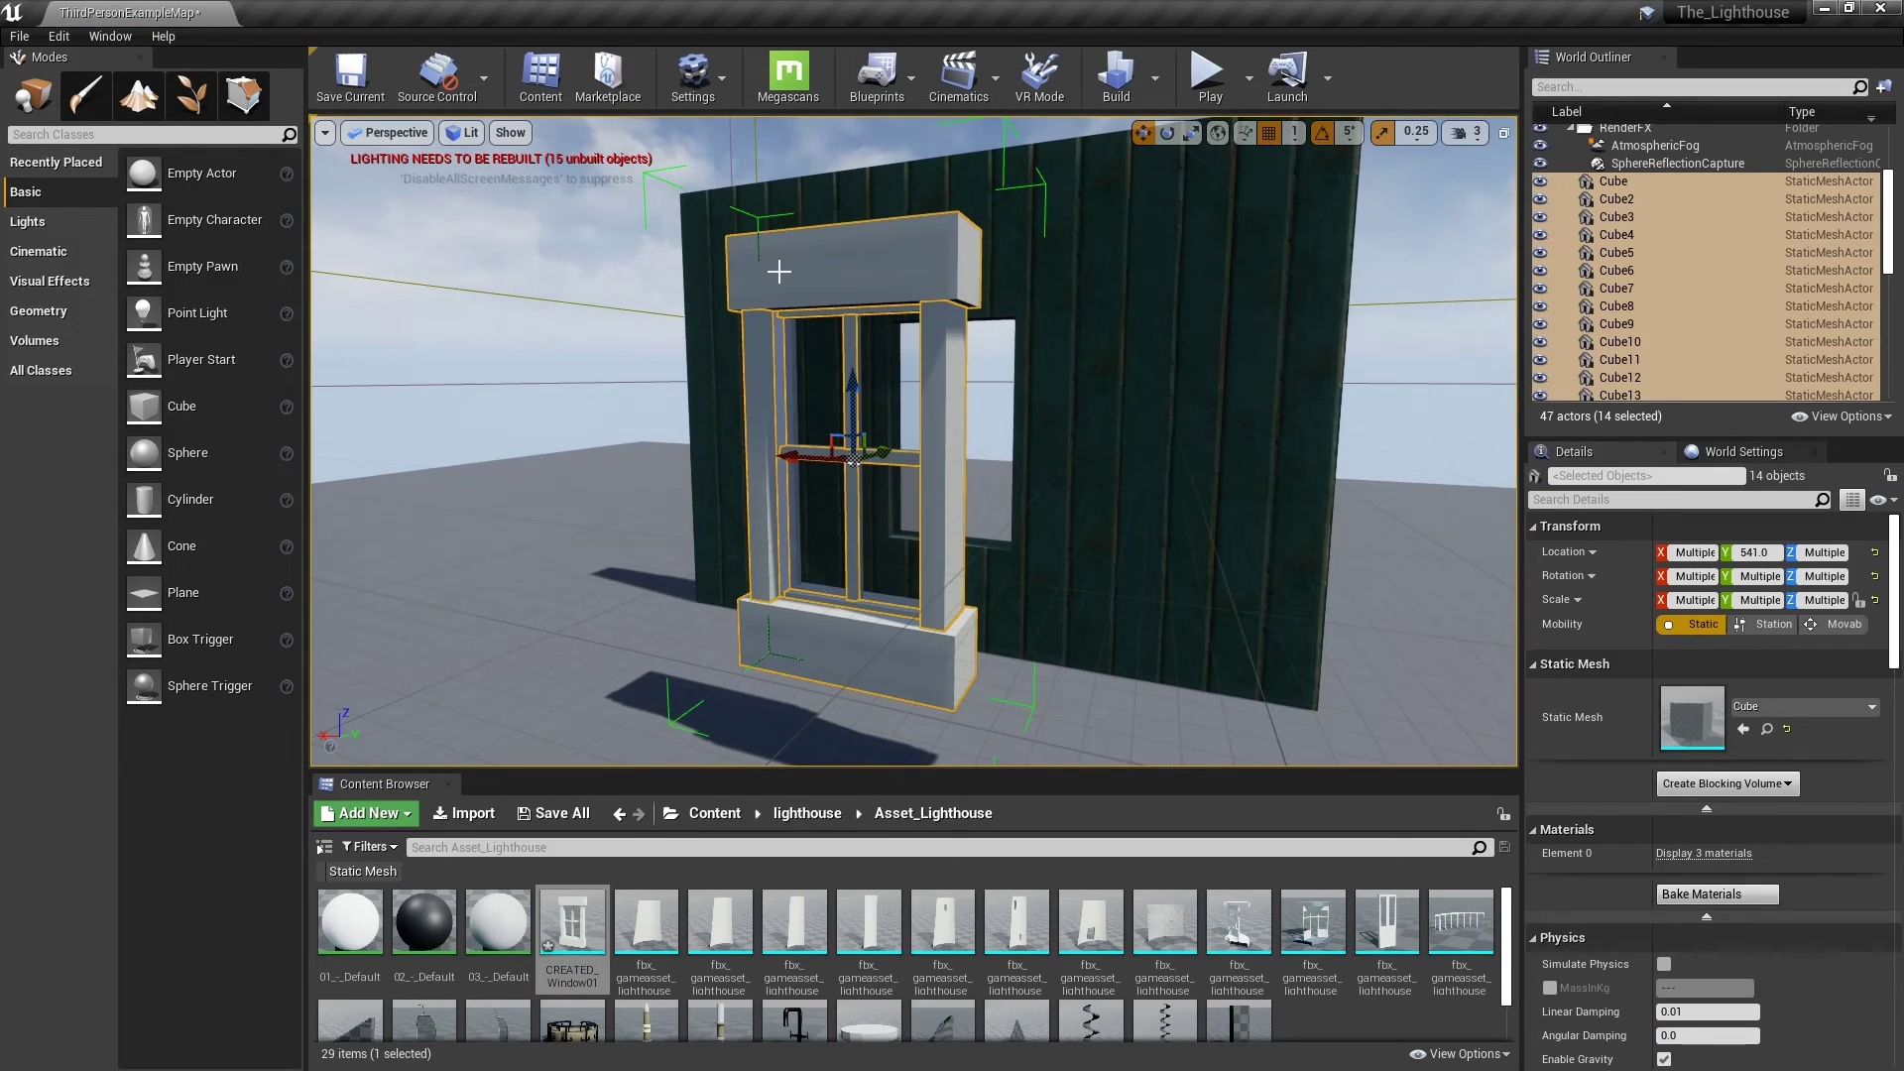
key("Delete")
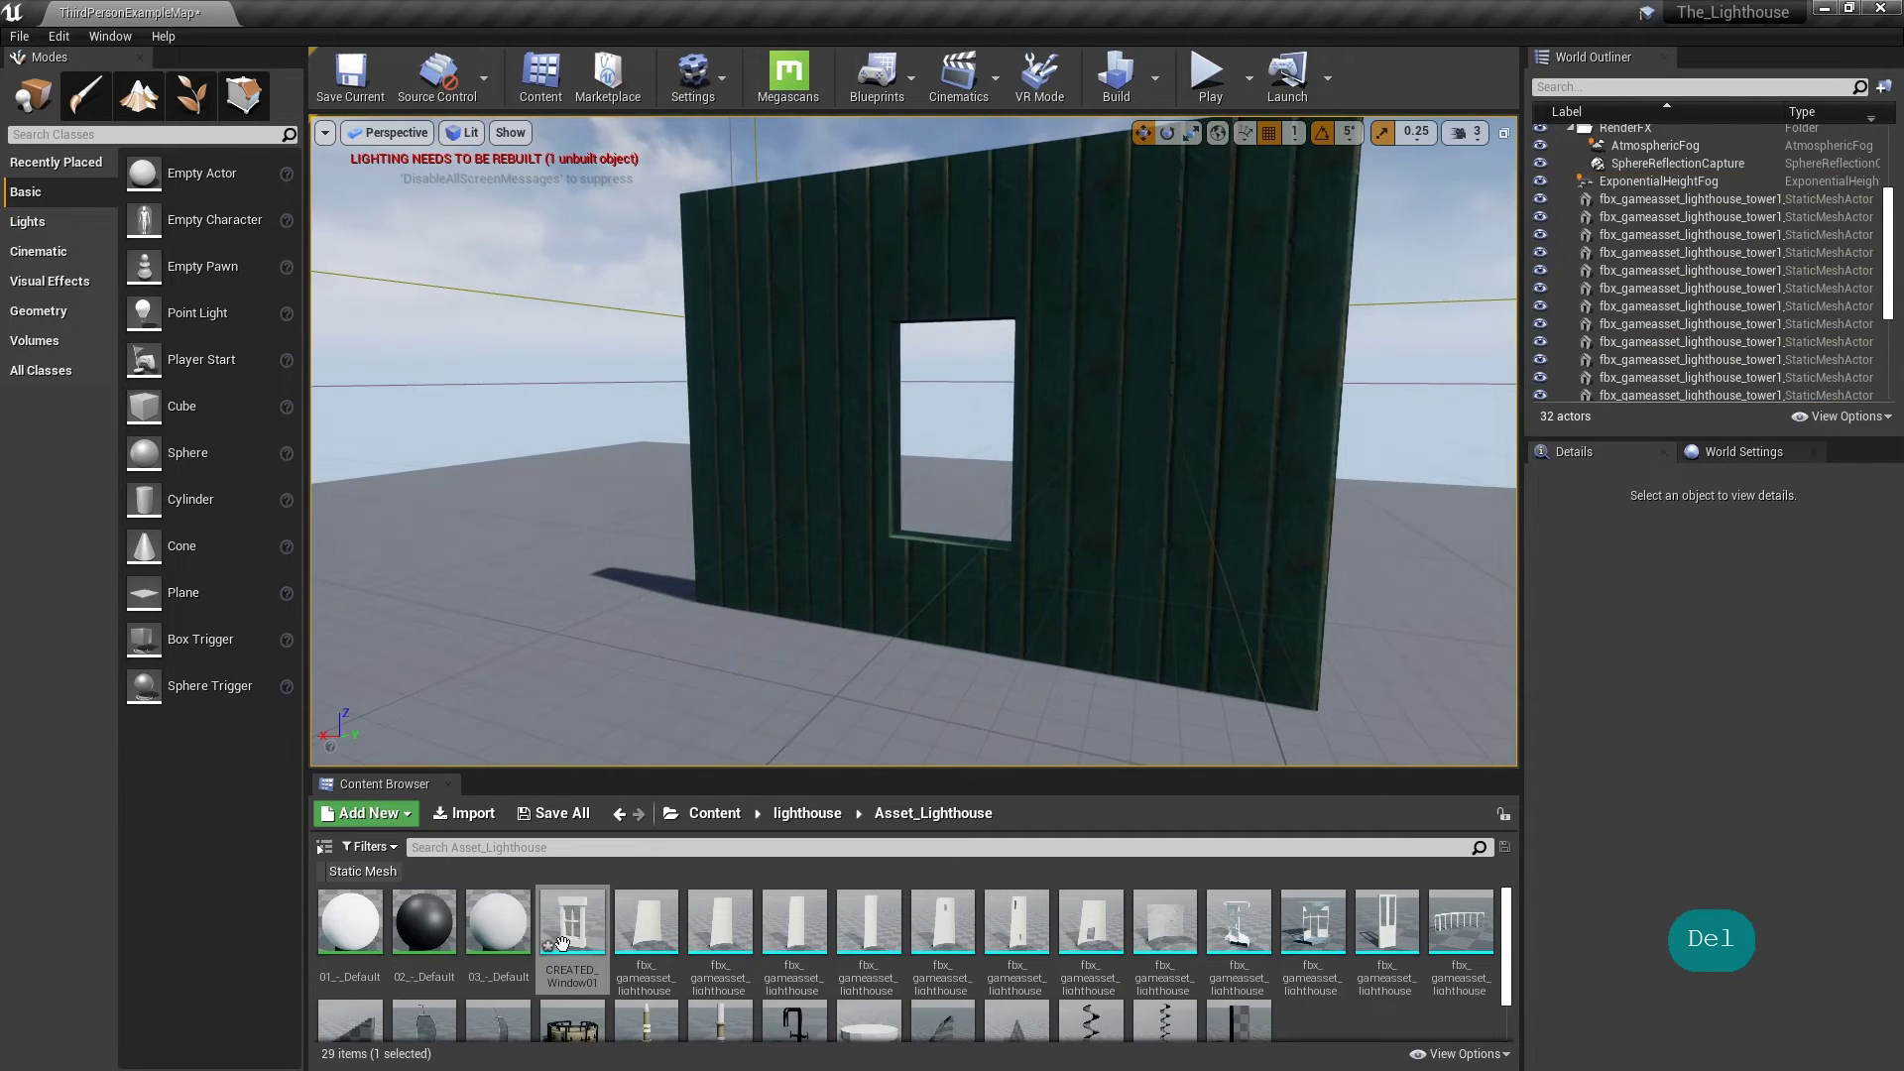
Step: Place the CREATED_Window01 mesh in the level and fit it into the wall opening at about X -17, Y 671, Z -106
left_click_drag(562, 942, 650, 662)
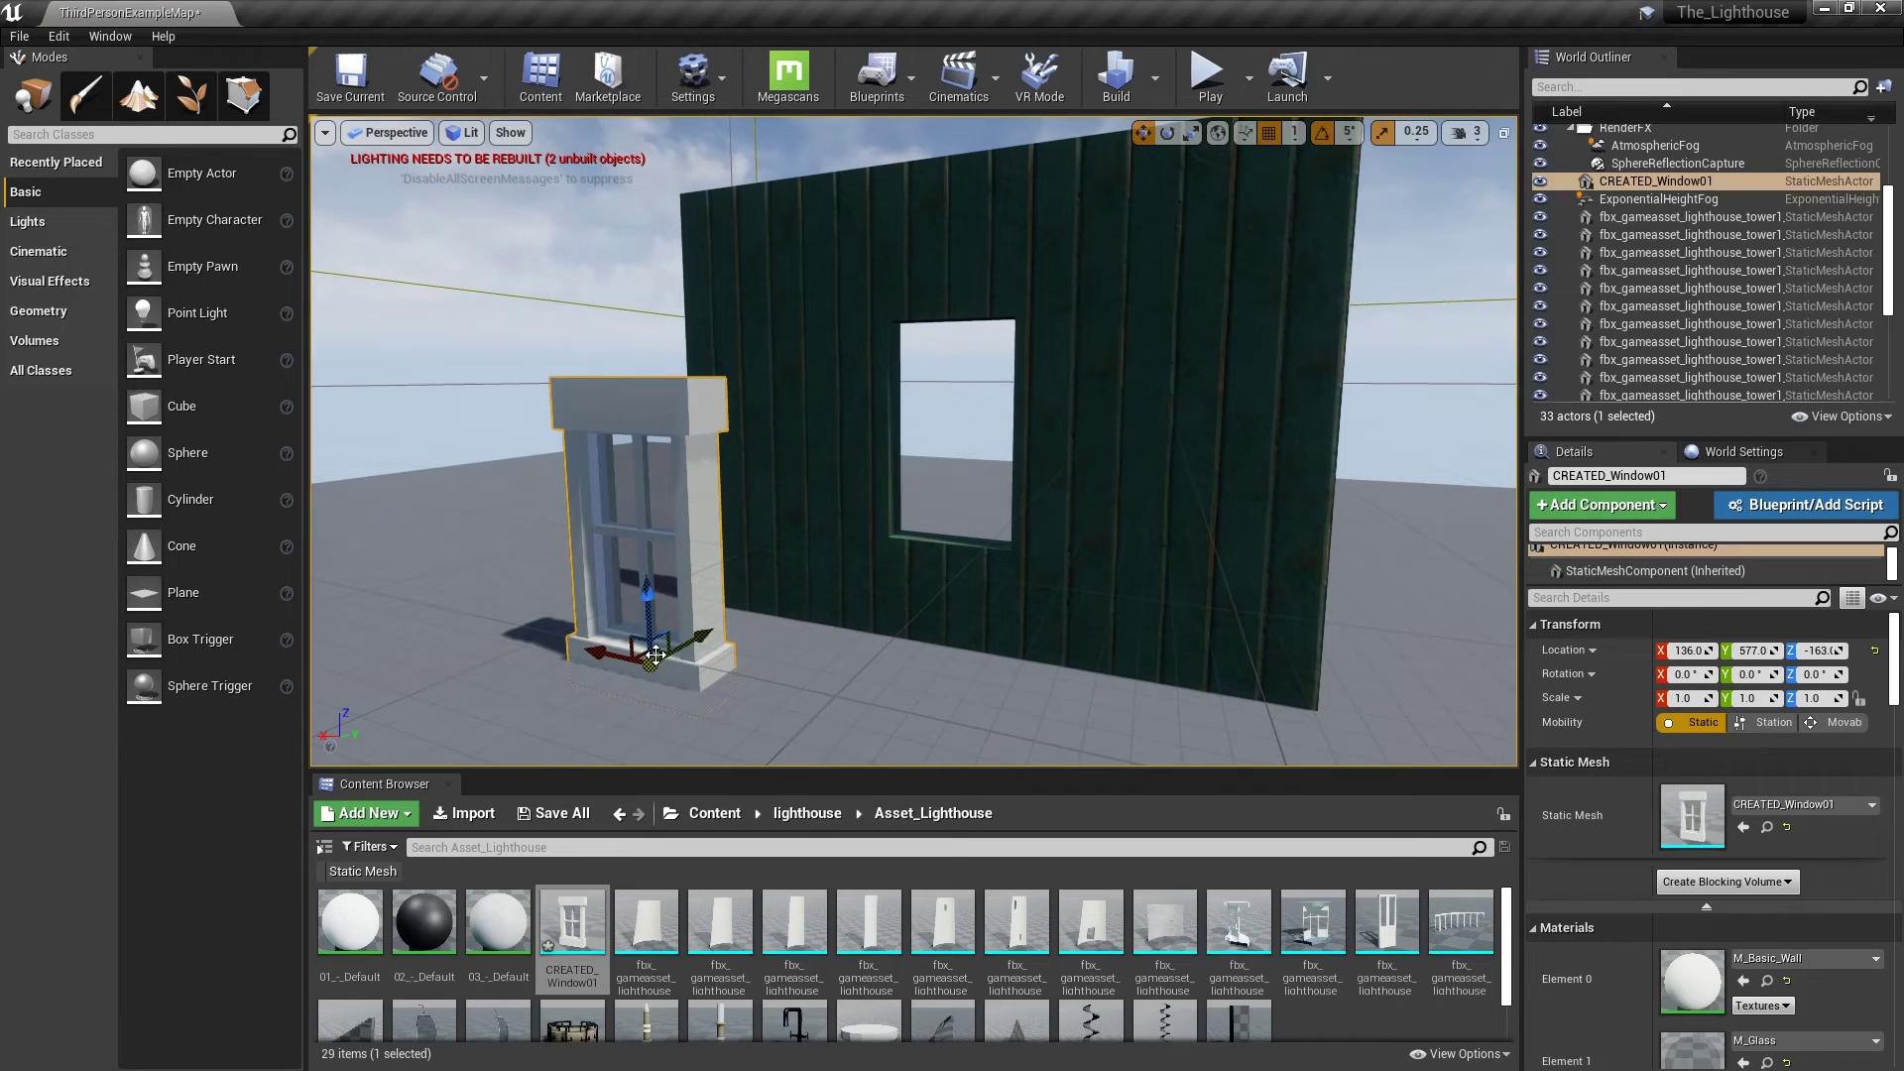
left_click_drag(656, 654, 884, 551)
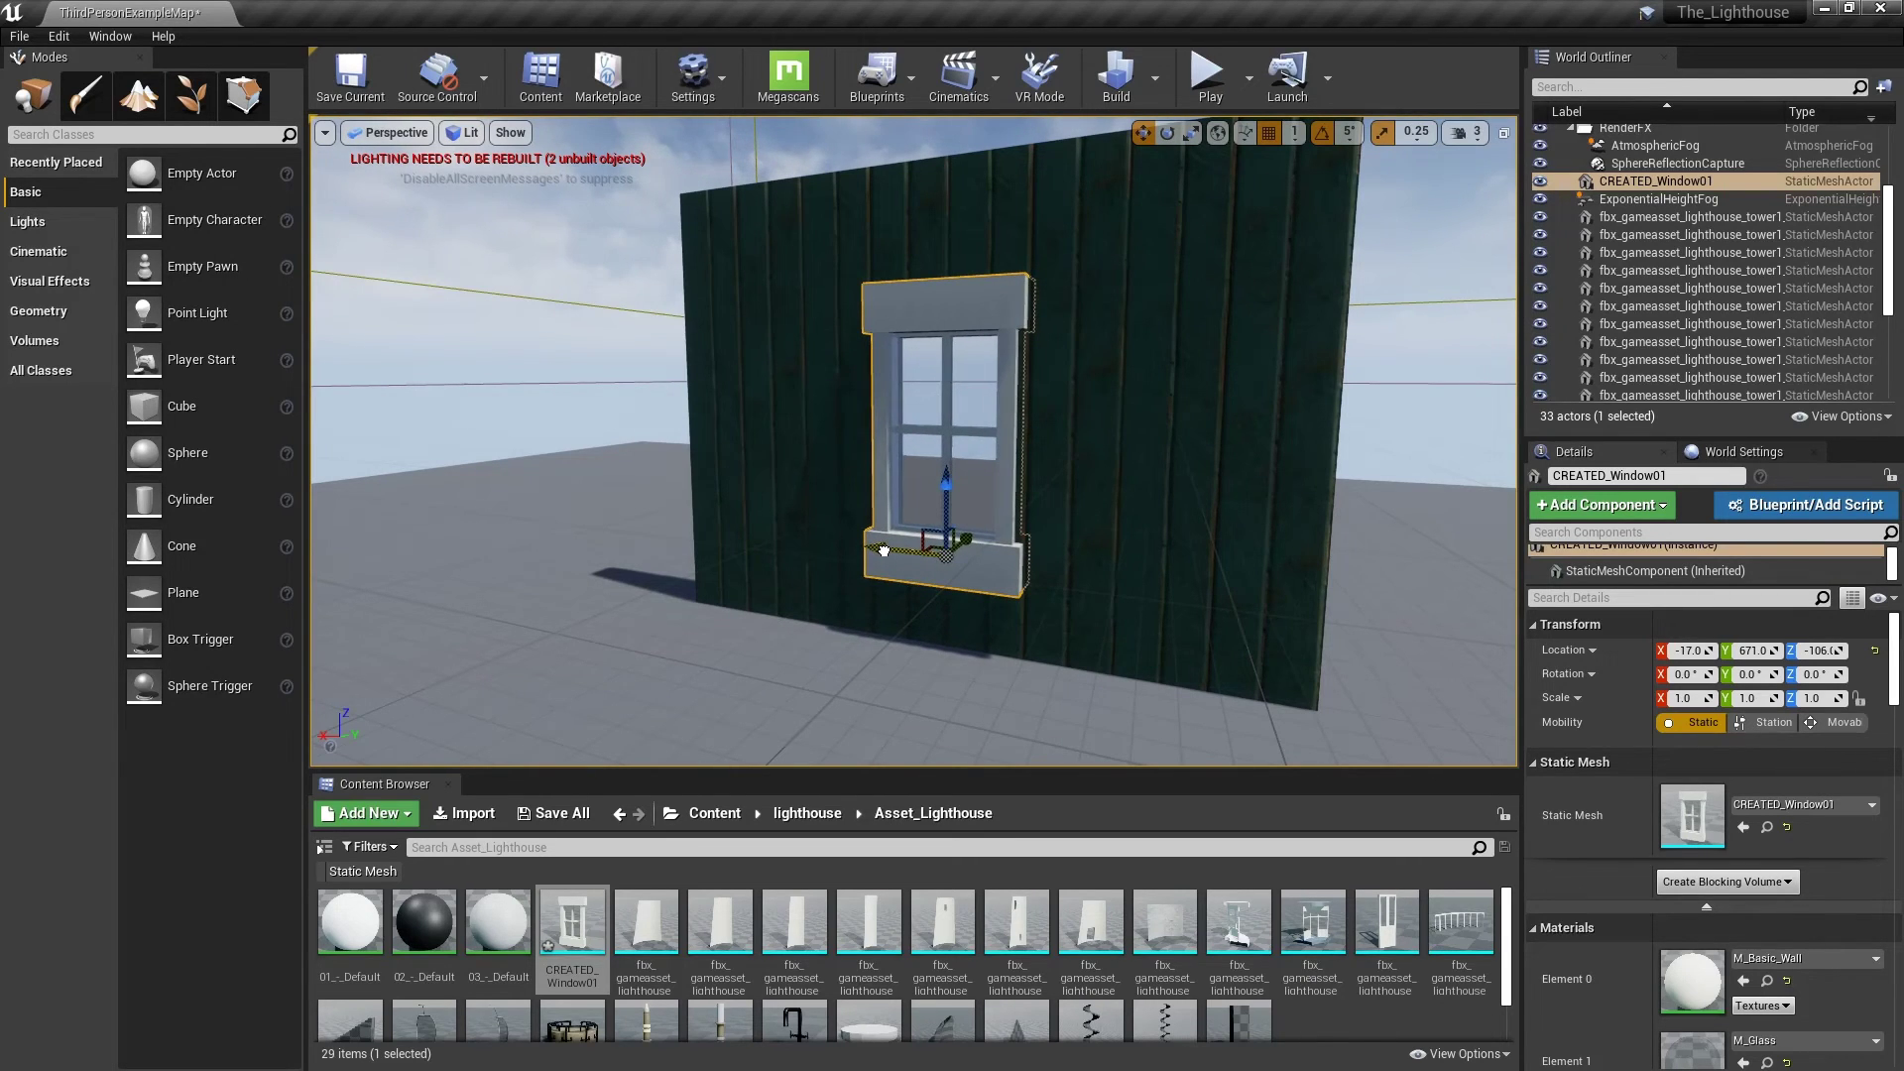
Step: Assign the 01_-_Default material to Element 2 of the placed window
right_click_drag(887, 567, 887, 567)
key("a")
key("w")
key("a")
key("w")
key("a")
key("s")
scroll(1829, 852, "down", 6)
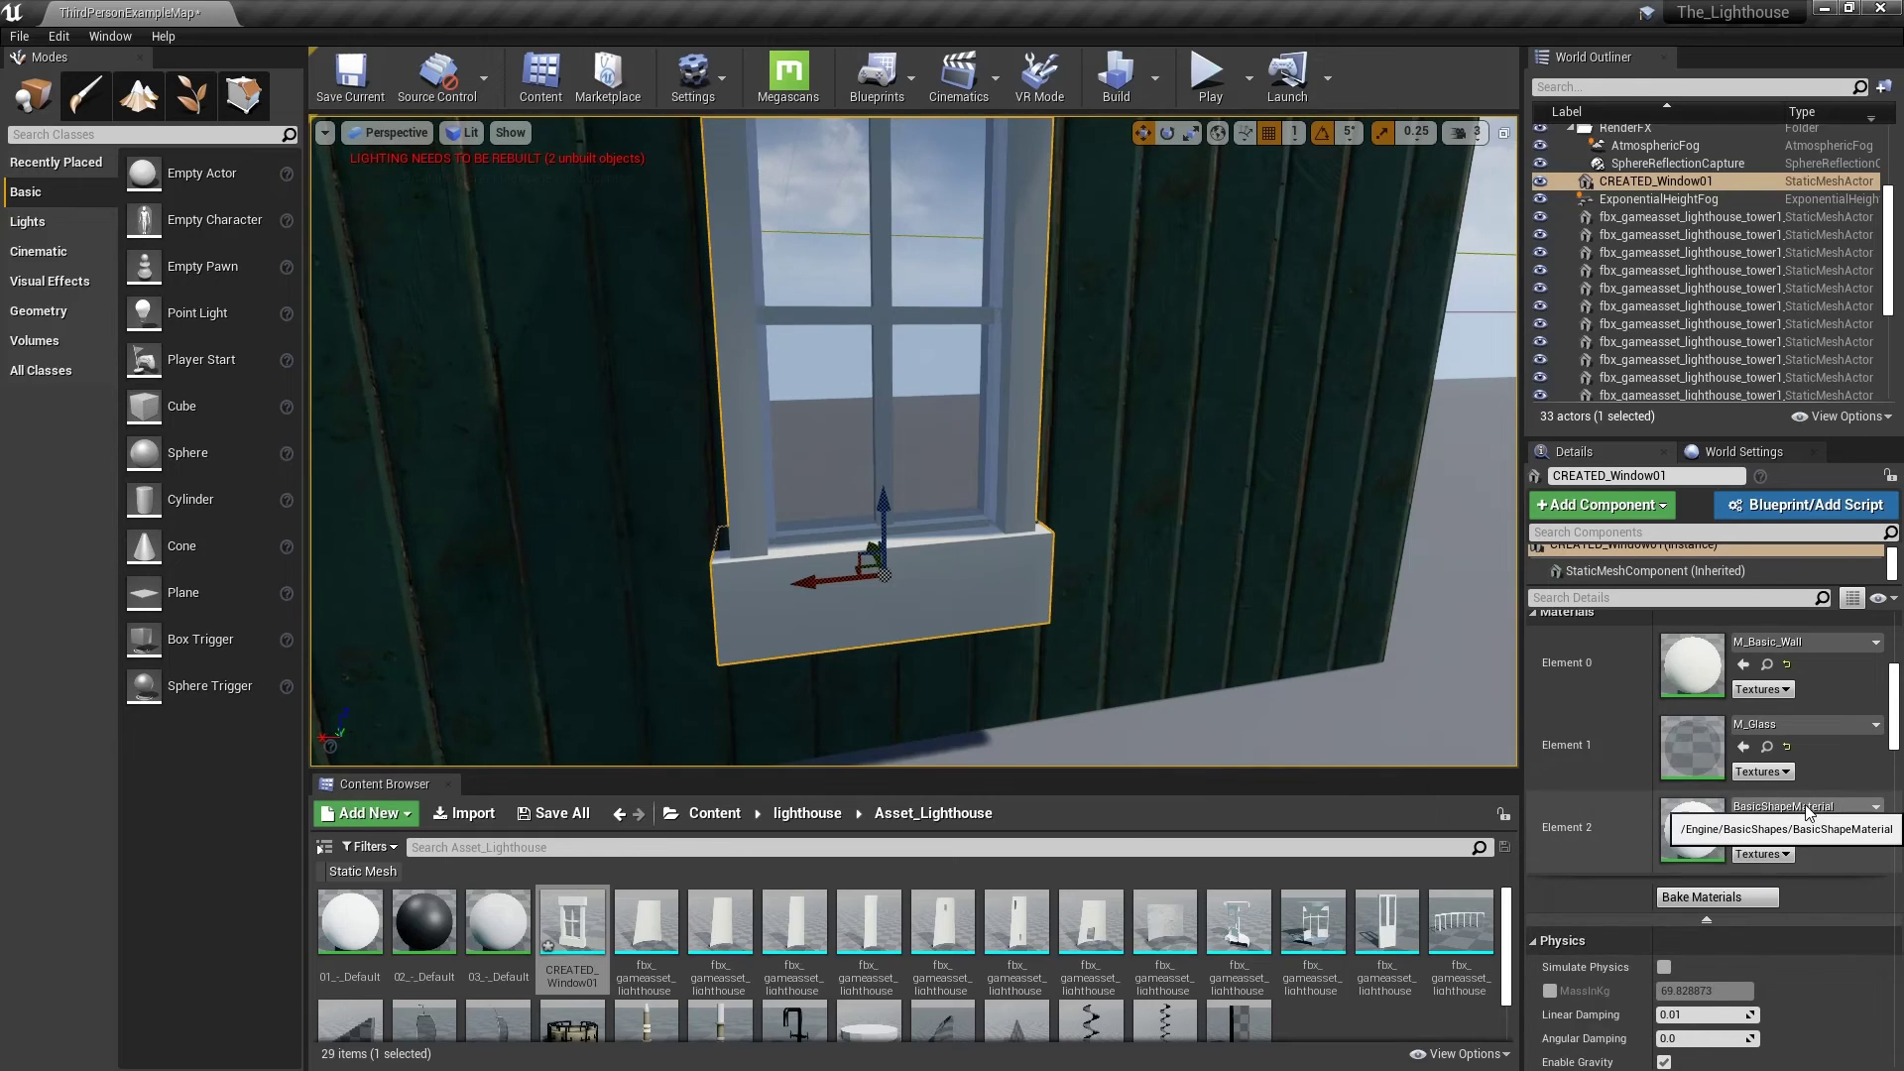
scroll(1804, 807, "up", 1)
scroll(1804, 807, "up", 1)
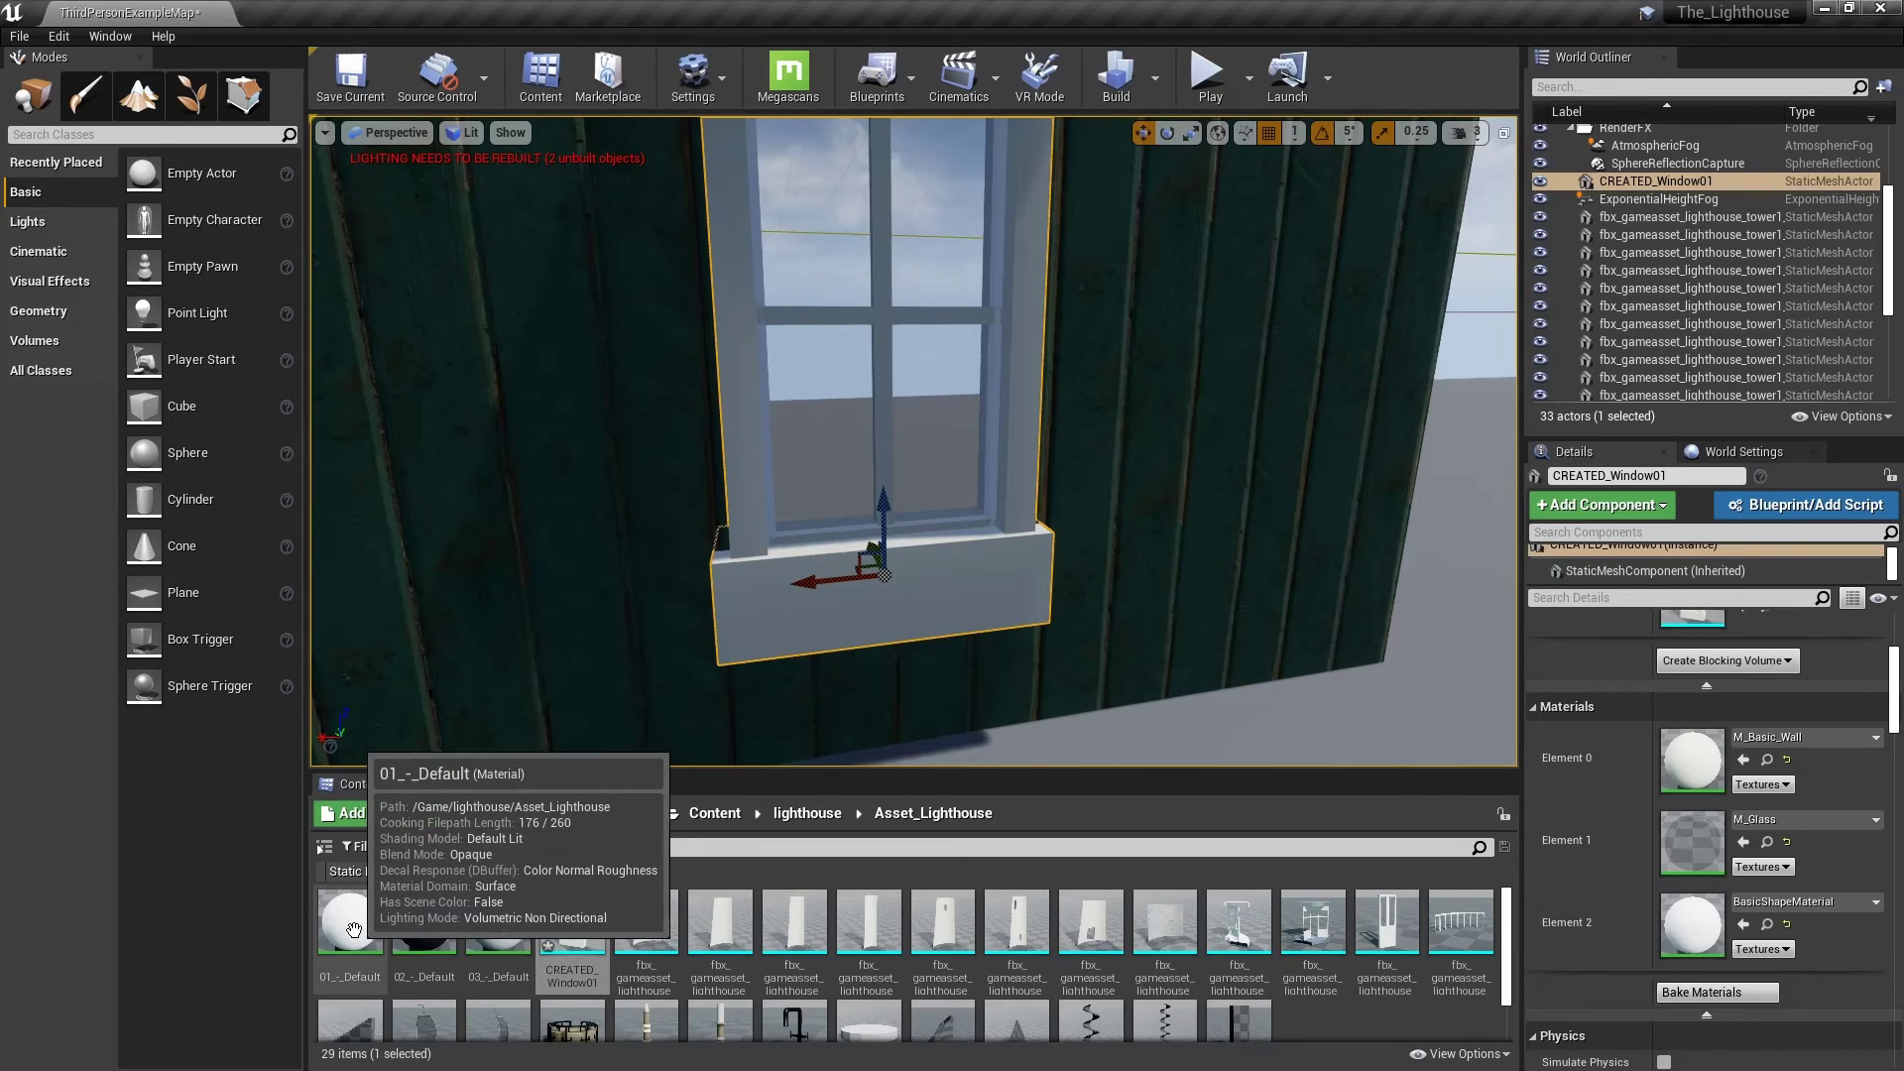
left_click_drag(353, 929, 1704, 940)
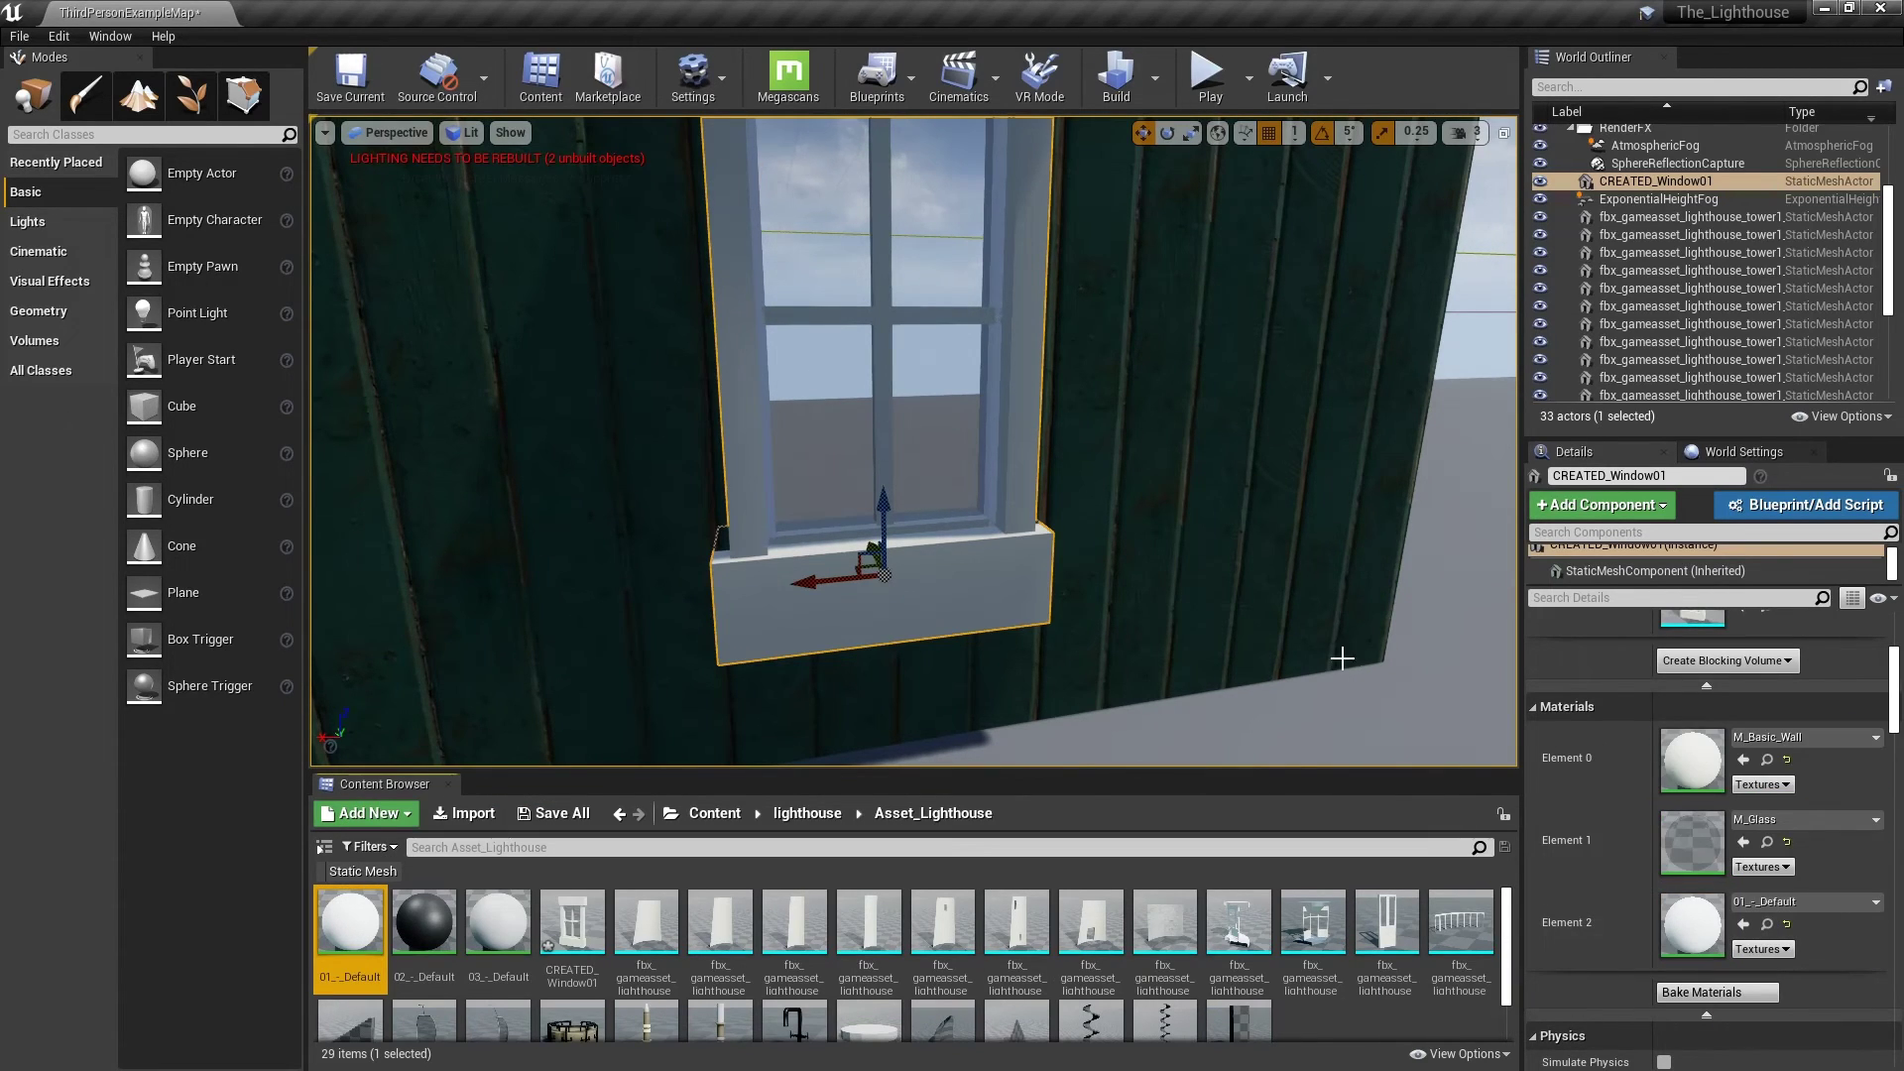
Step: Clear the window selection and examine the fitted window and its glazing from both sides of the wall
left_click(1346, 694)
right_click_drag(1346, 694, 874, 706)
key("s")
key("d")
key("d")
key("d")
key("e")
key("w")
key("w")
key("a")
key("q")
key("w")
right_click_drag(899, 343, 569, 362)
key("q")
key("a")
key("a")
key("a")
key("a")
key("a")
key("a")
key("s")
key("d")
key("d")
key("d")
key("d")
key("d")
key("d")
key("d")
key("d")
key("d")
key("d")
key("d")
key("s")
key("d")
key("d")
key("d")
key("d")
key("d")
key("d")
key("d")
key("d")
key("w")
key("a")
key("a")
right_click_drag(1199, 695, 1315, 695)
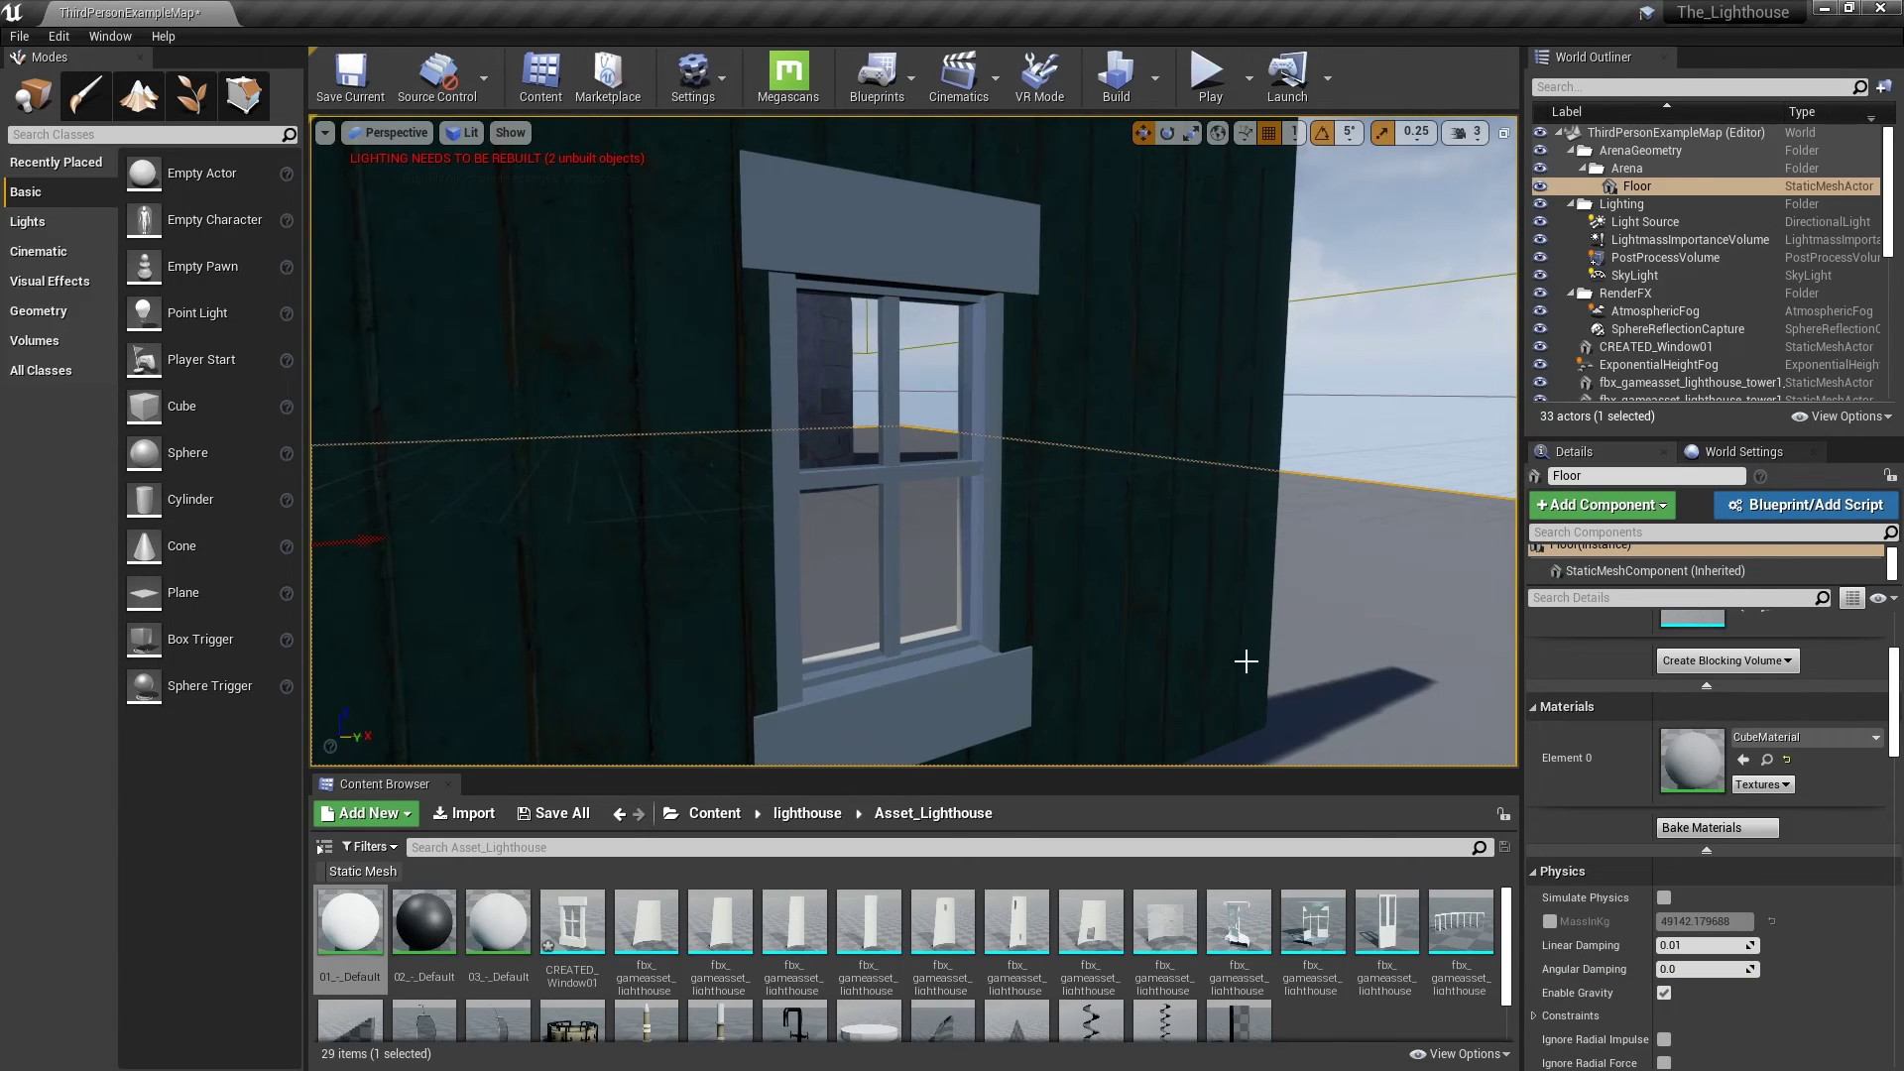
Step: Save the CREATED_Window01 mesh asset
right_click_drag(1028, 661, 691, 796)
key("s")
key("a")
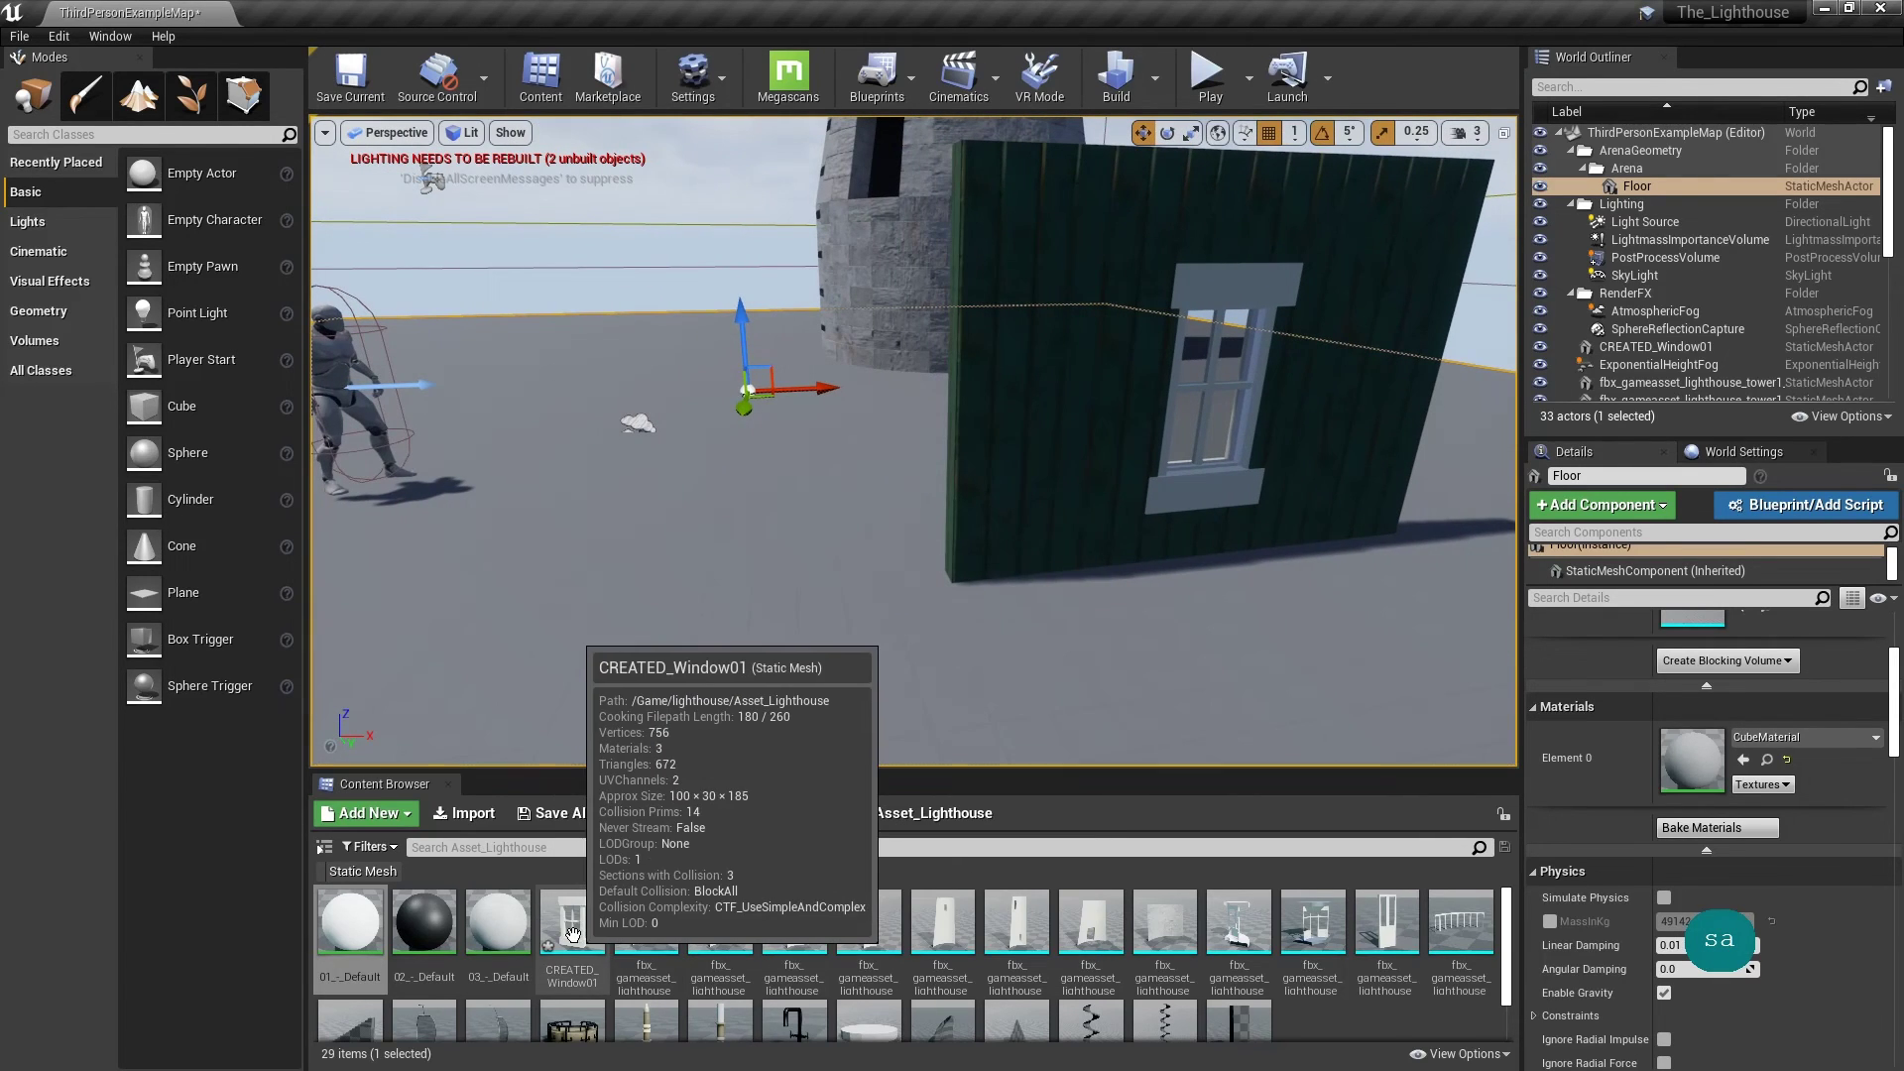
left_click(601, 913)
key("ctrl+s")
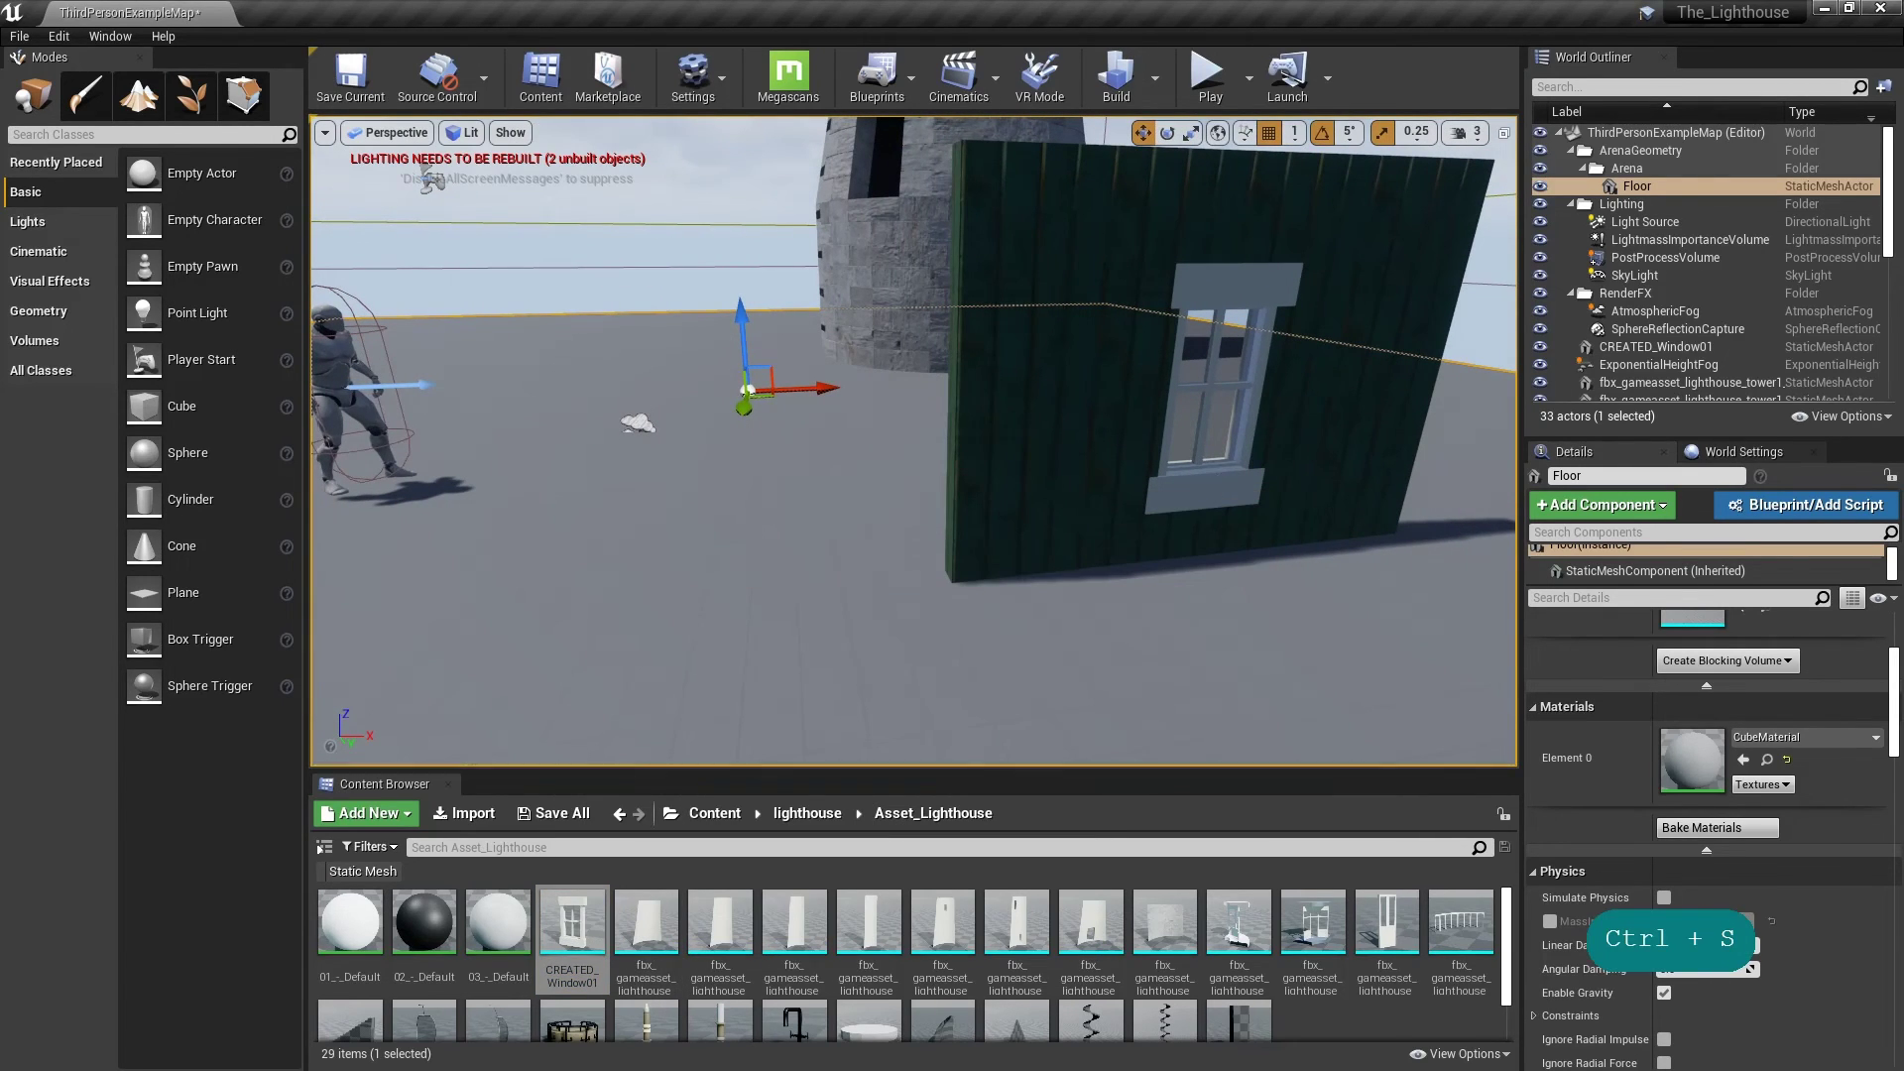
Step: Make two duplicates of the placed window in the open space beside the wall
left_click(1217, 485)
left_click_drag(1231, 477, 757, 579, "alt")
key("f")
right_click_drag(794, 632, 882, 644)
key("a")
key("a")
key("a")
key("q")
key("d")
key("d")
key("d")
key("d")
key("a")
key("a")
key("a")
key("a")
key("a")
key("d")
key("d")
key("d")
key("d")
key("d")
key("d")
key("d")
key("d")
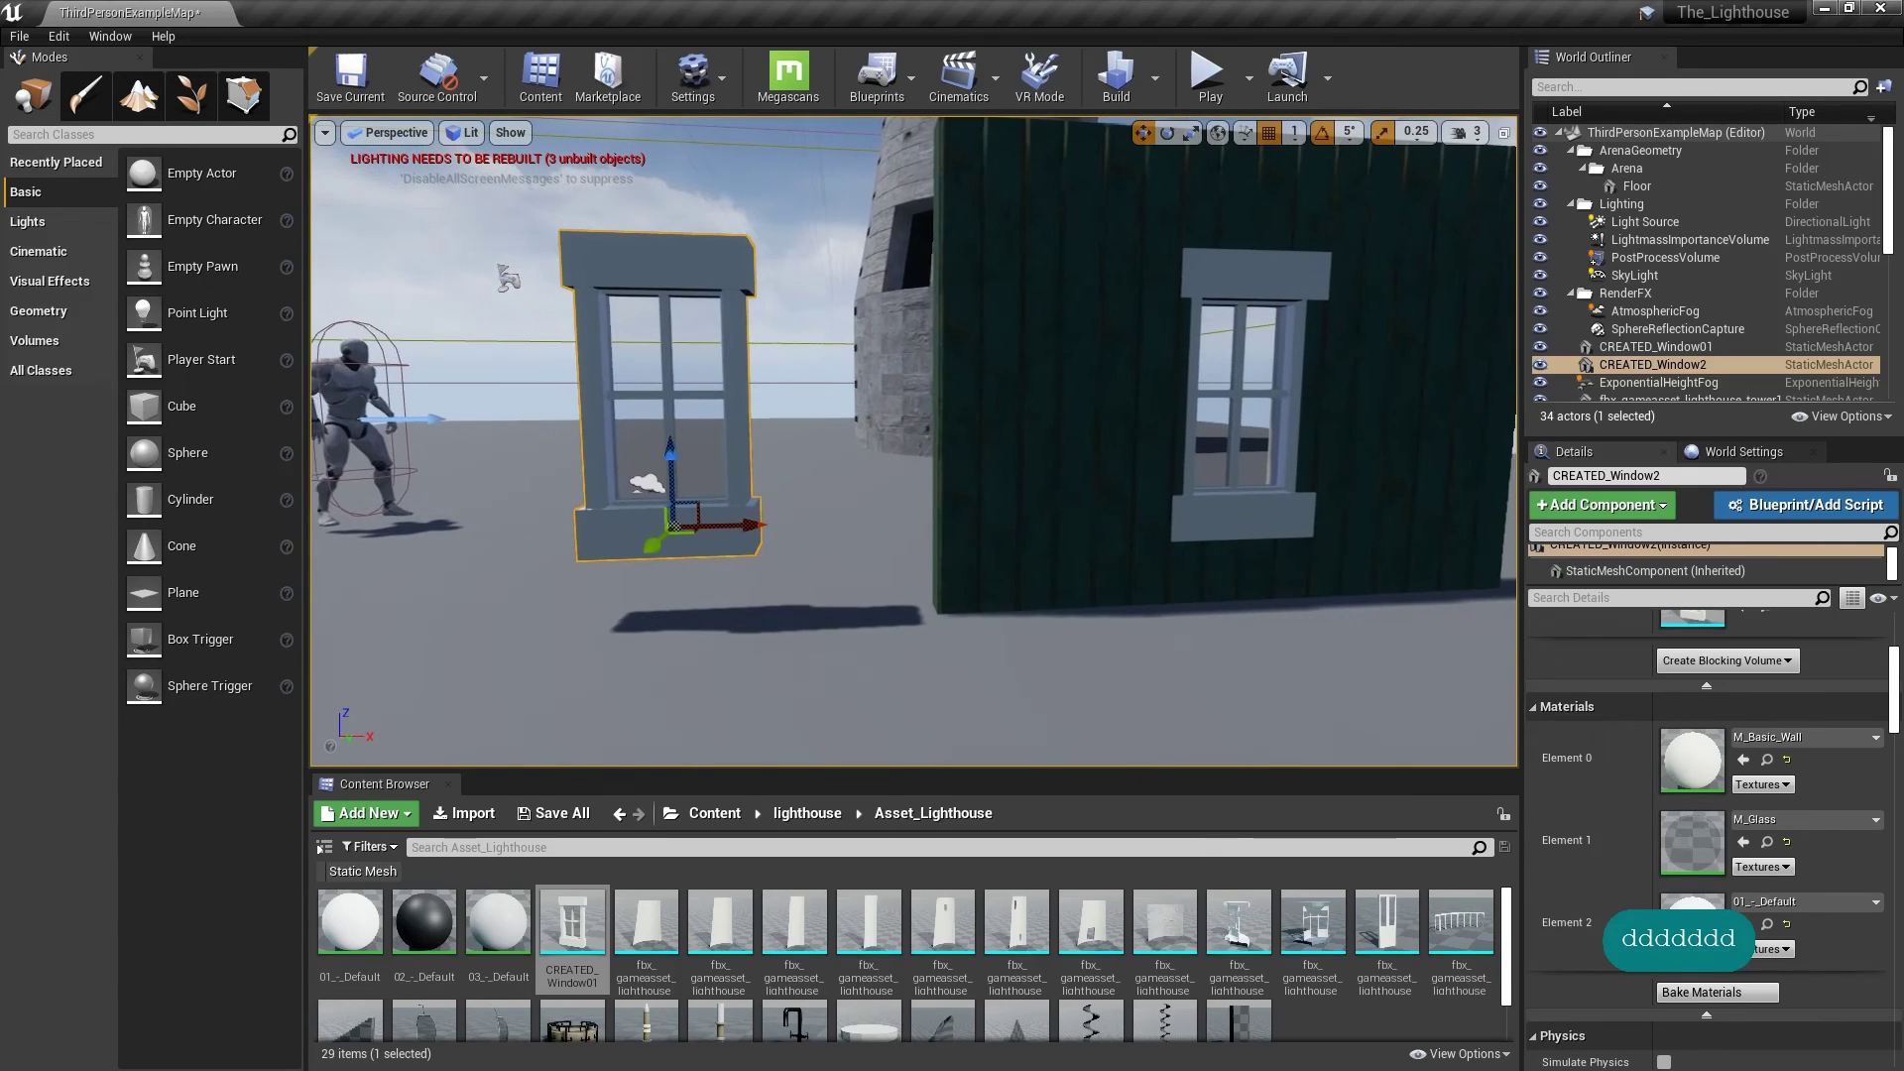
left_click_drag(734, 526, 335, 525, "alt")
left_click_drag(570, 585, 436, 590, "alt")
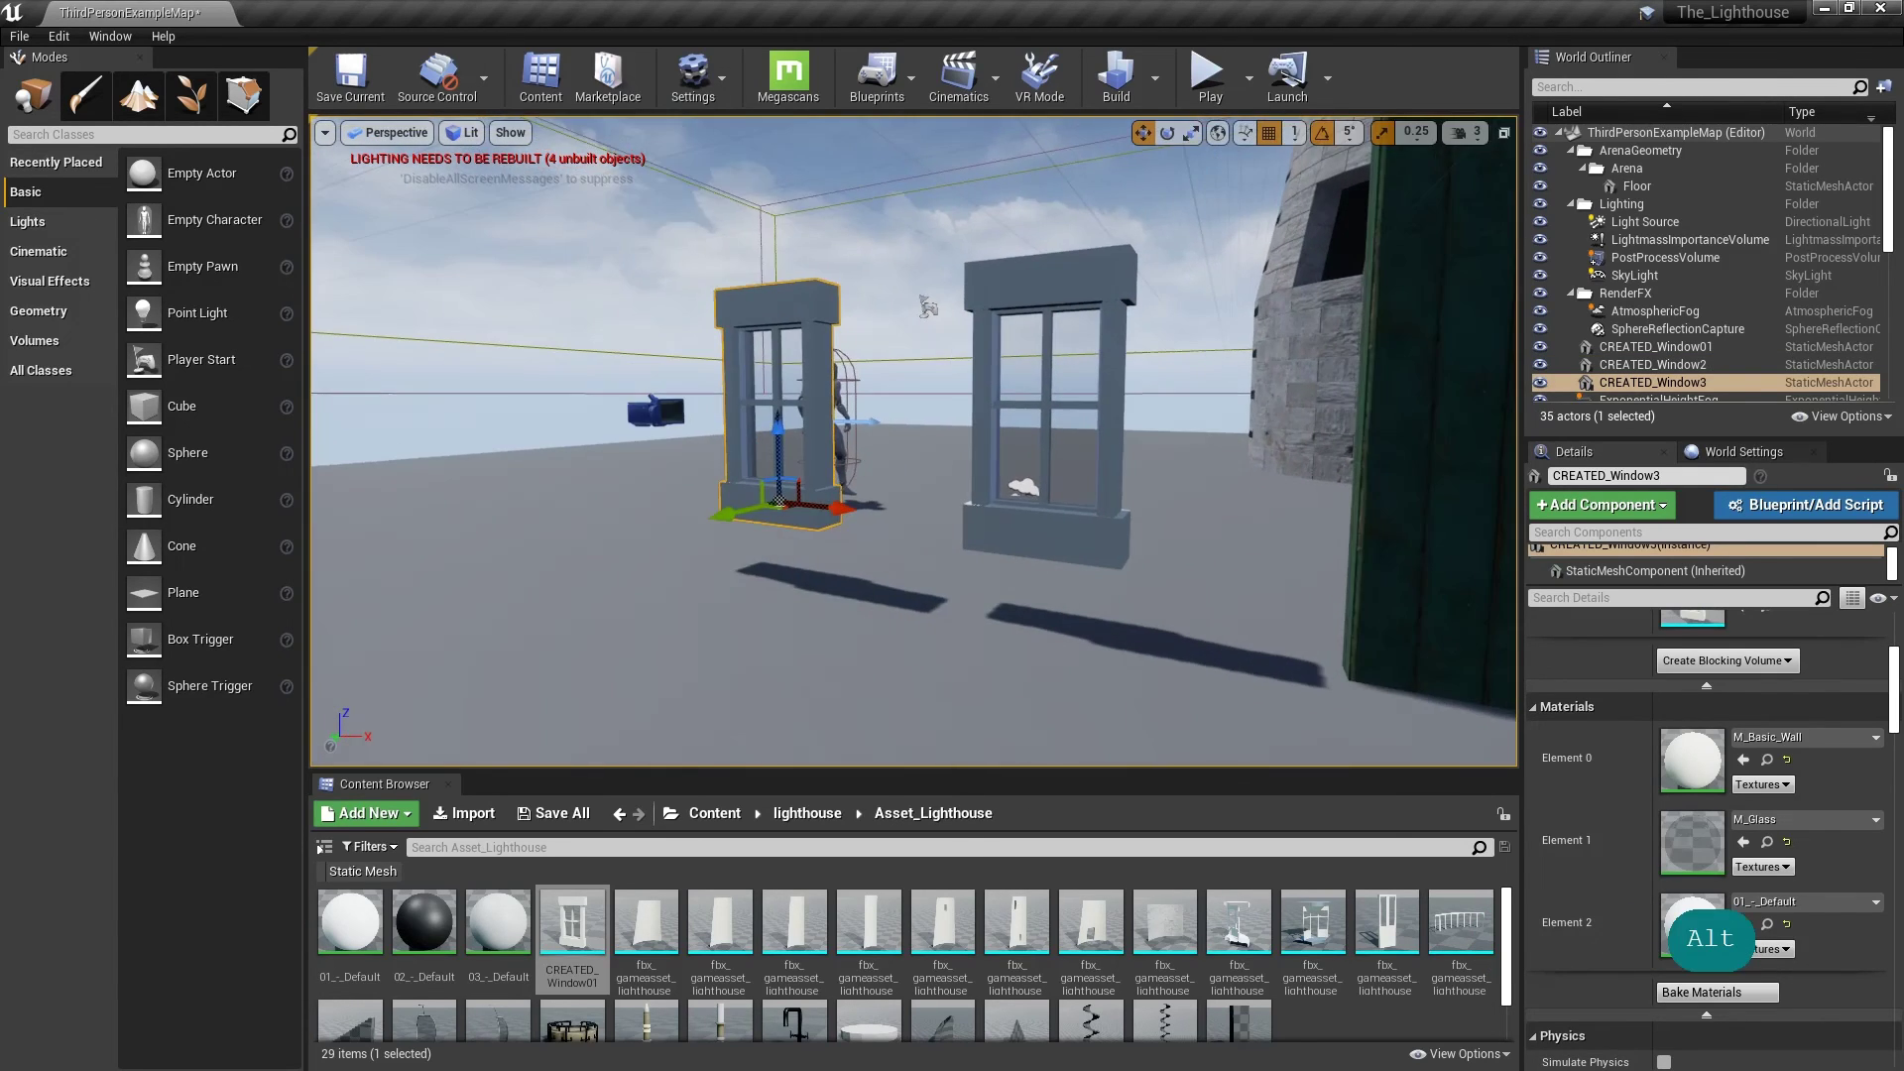
Step: Undo both window duplications, leaving only the window in the wall
key("ctrl+z")
key("ctrl+z")
key("ctrl+z")
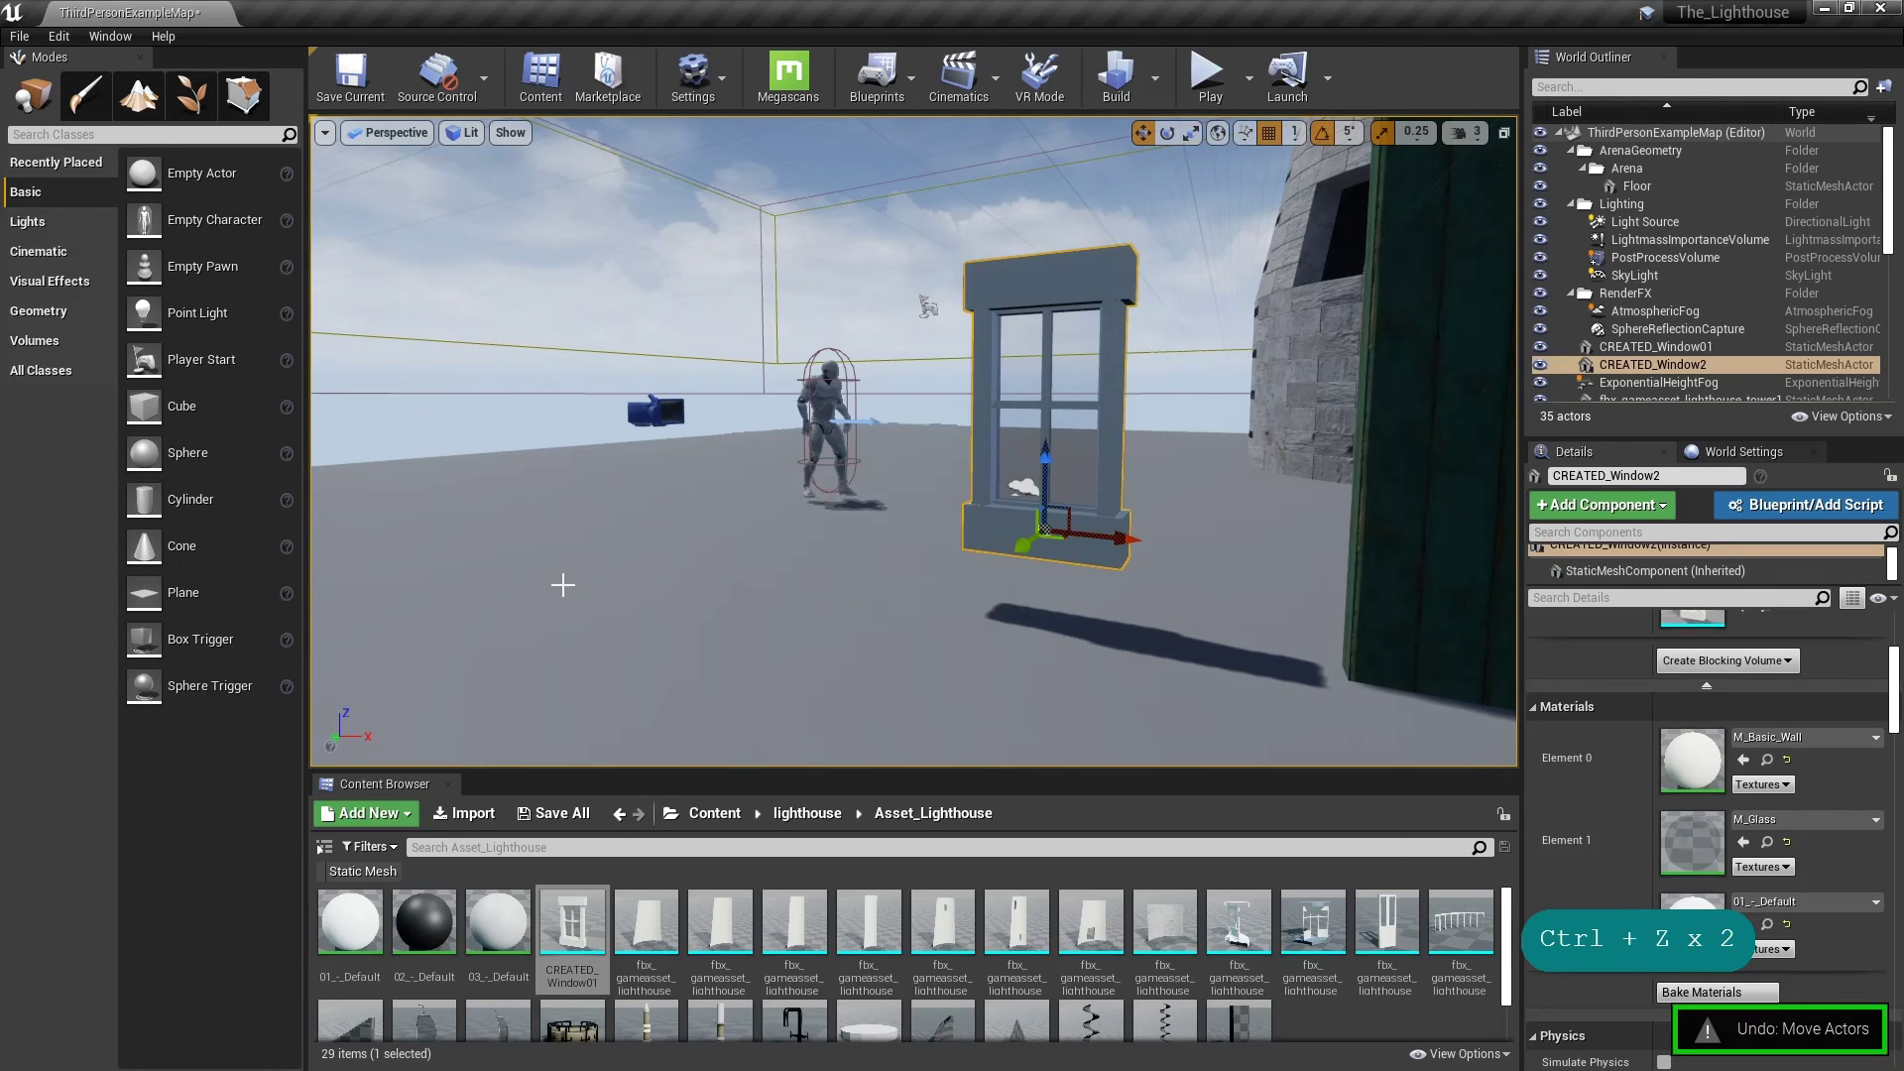
Step: Save the level with the merged window fitted in the green wall
right_click_drag(562, 585, 571, 583)
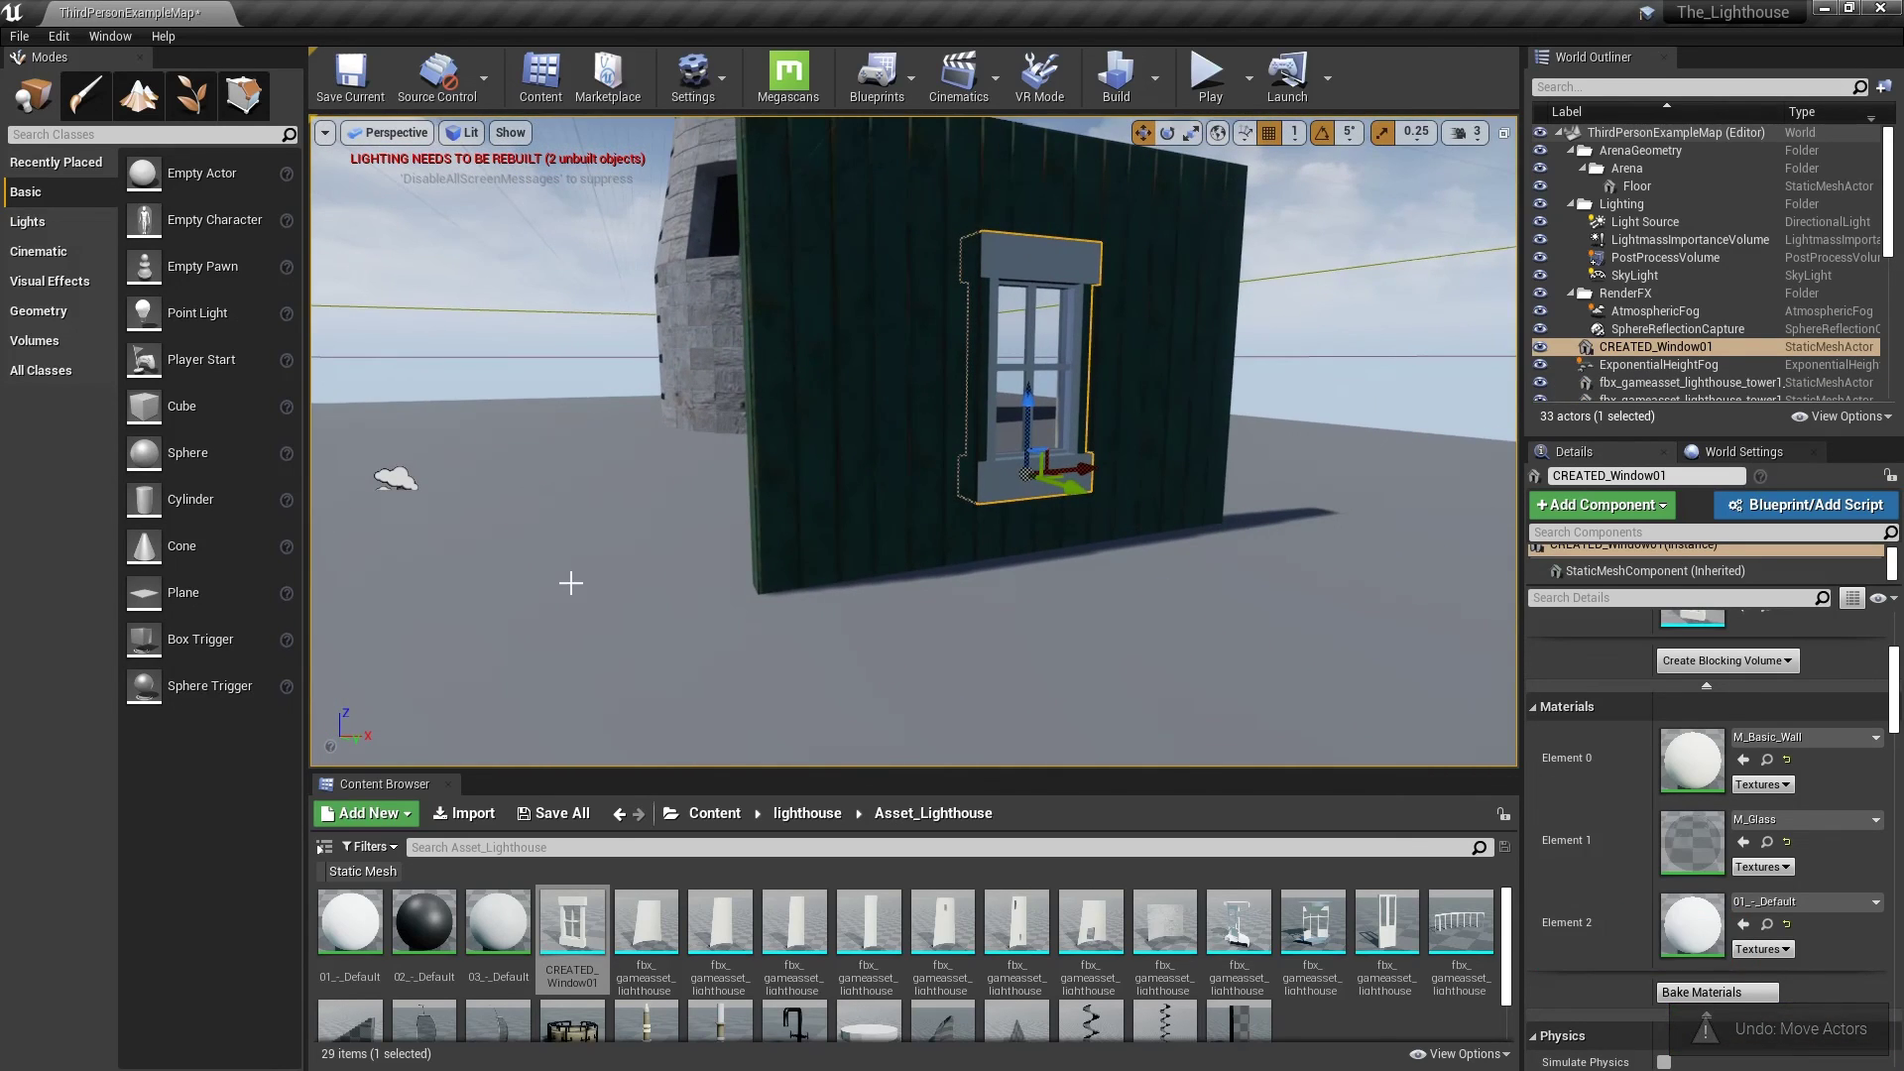
key("ctrl+s")
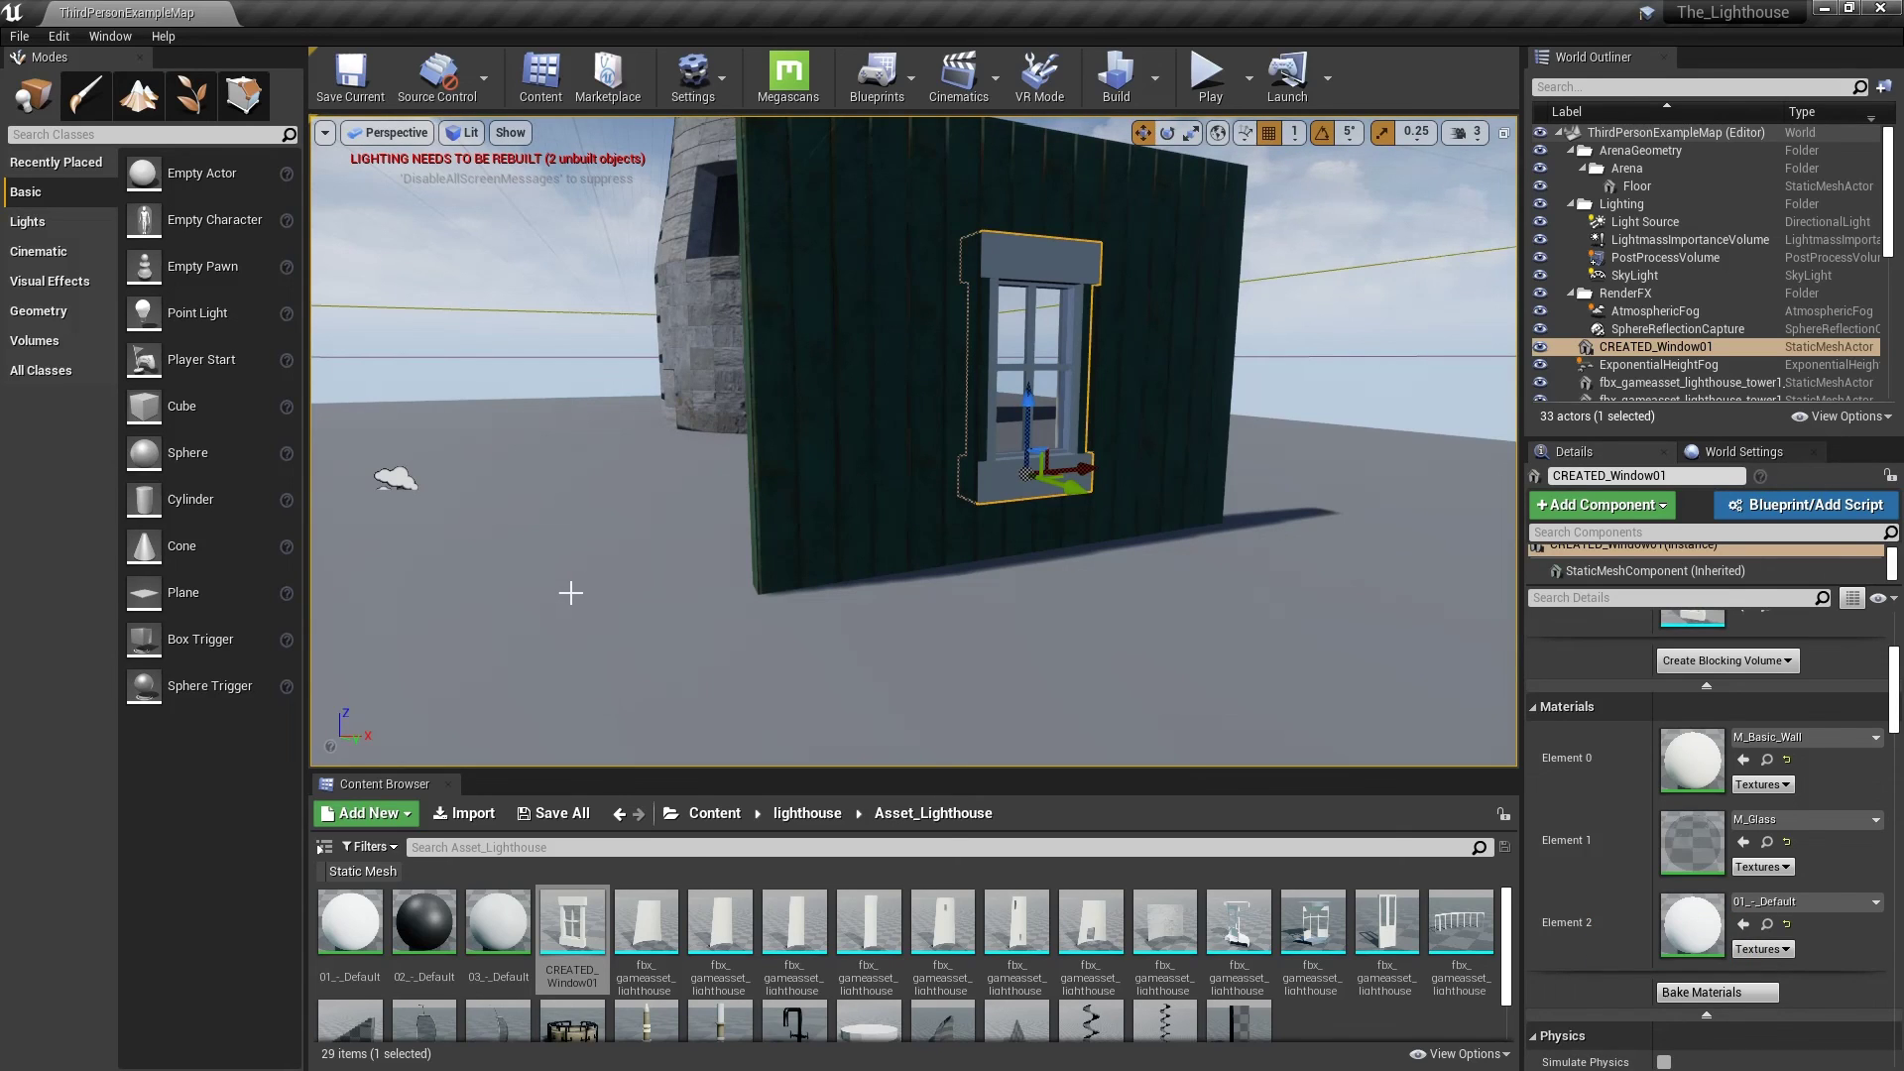
right_click_drag(660, 553, 660, 555)
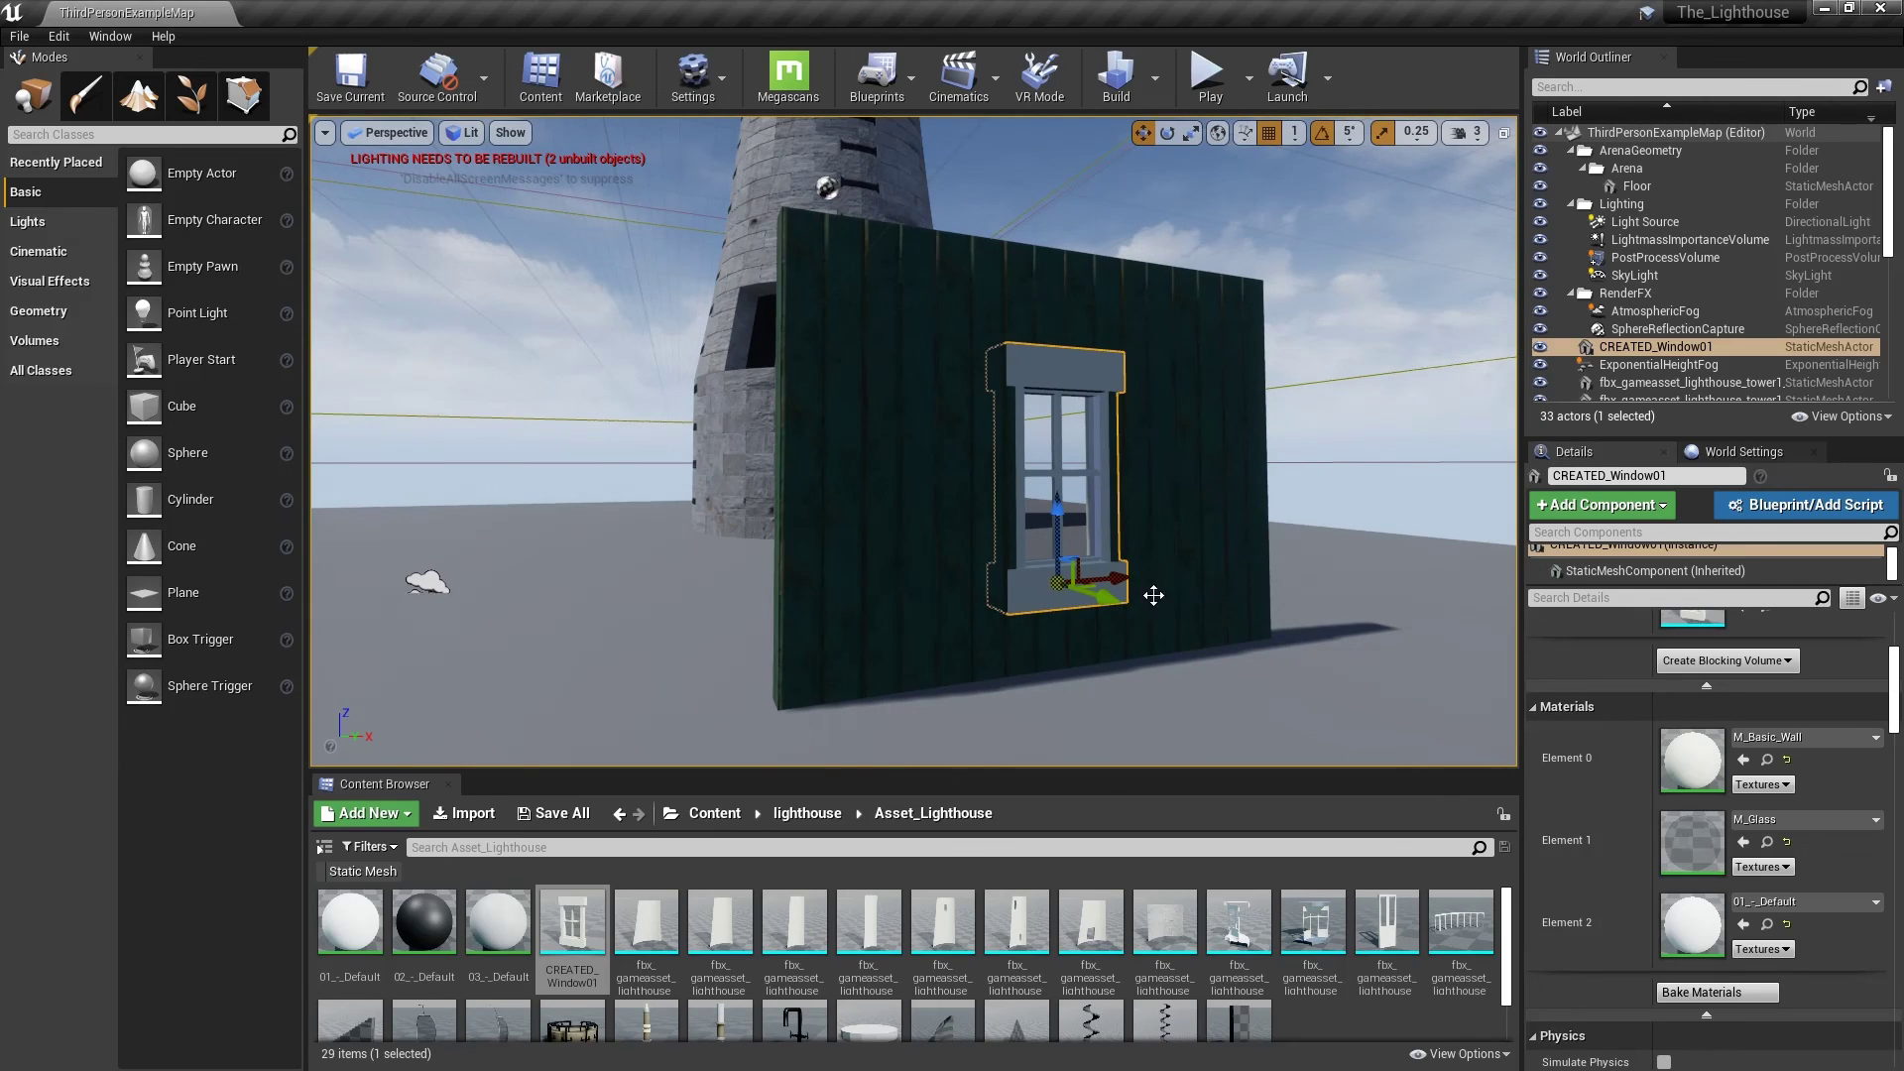